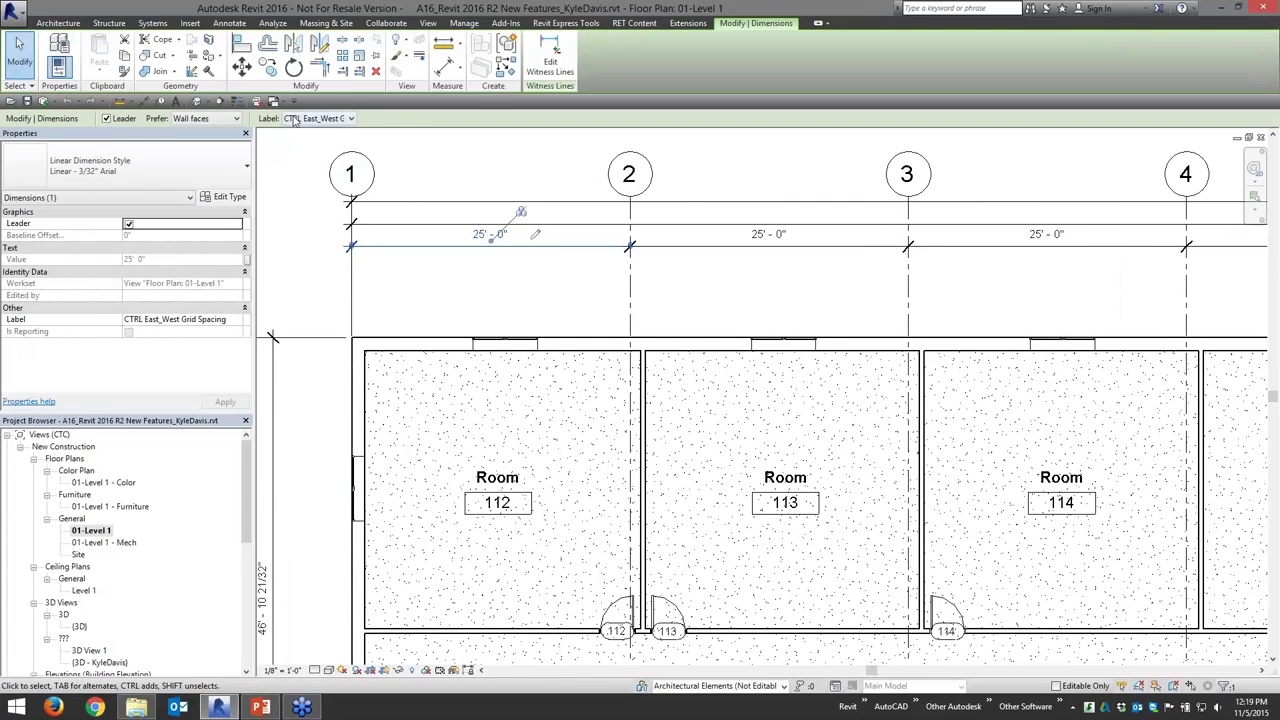
Examine the settings for adding a new global parameter as the label of the dimension between grids 1 and 2, and cancel.
left_click(295, 119)
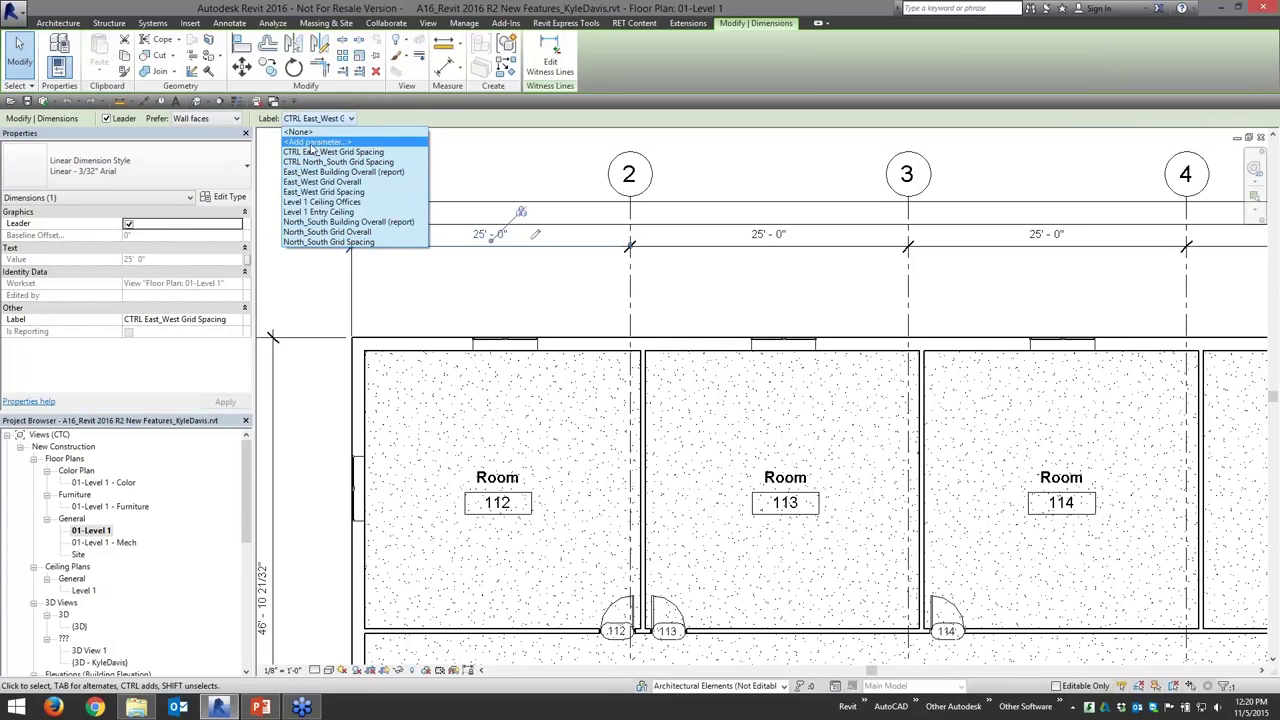
left_click(316, 142)
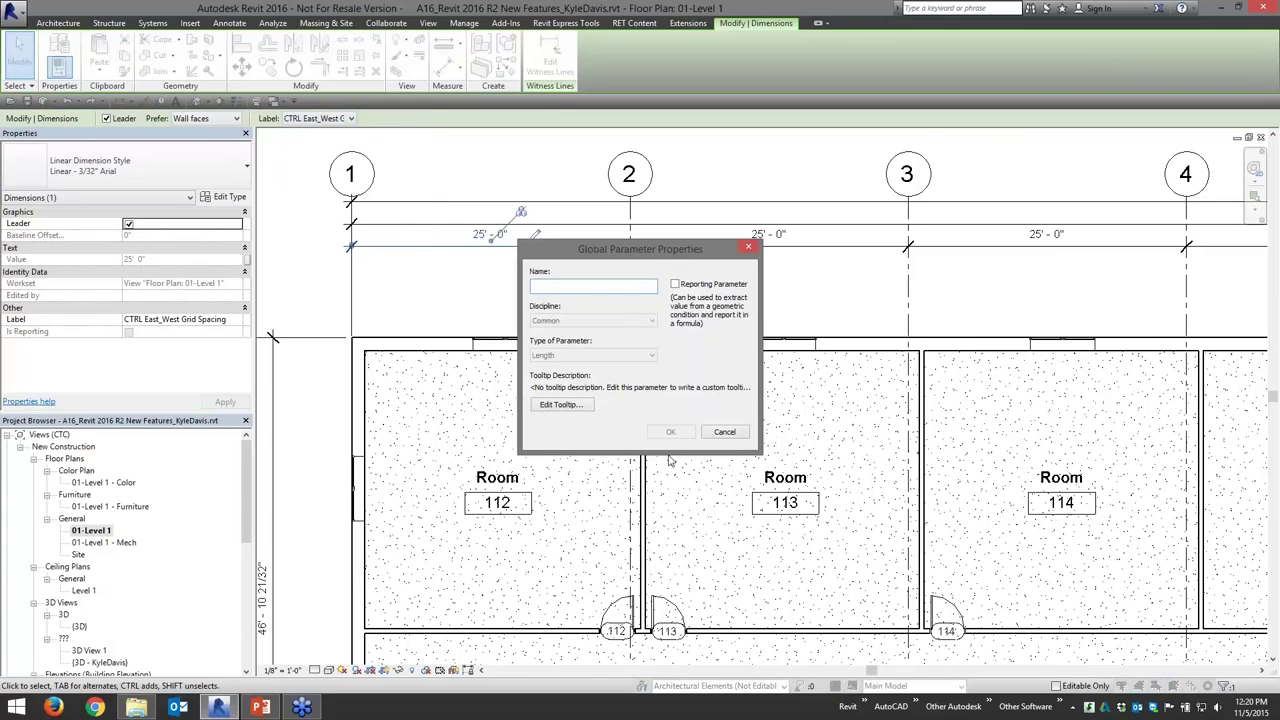
left_click_drag(610, 248, 563, 236)
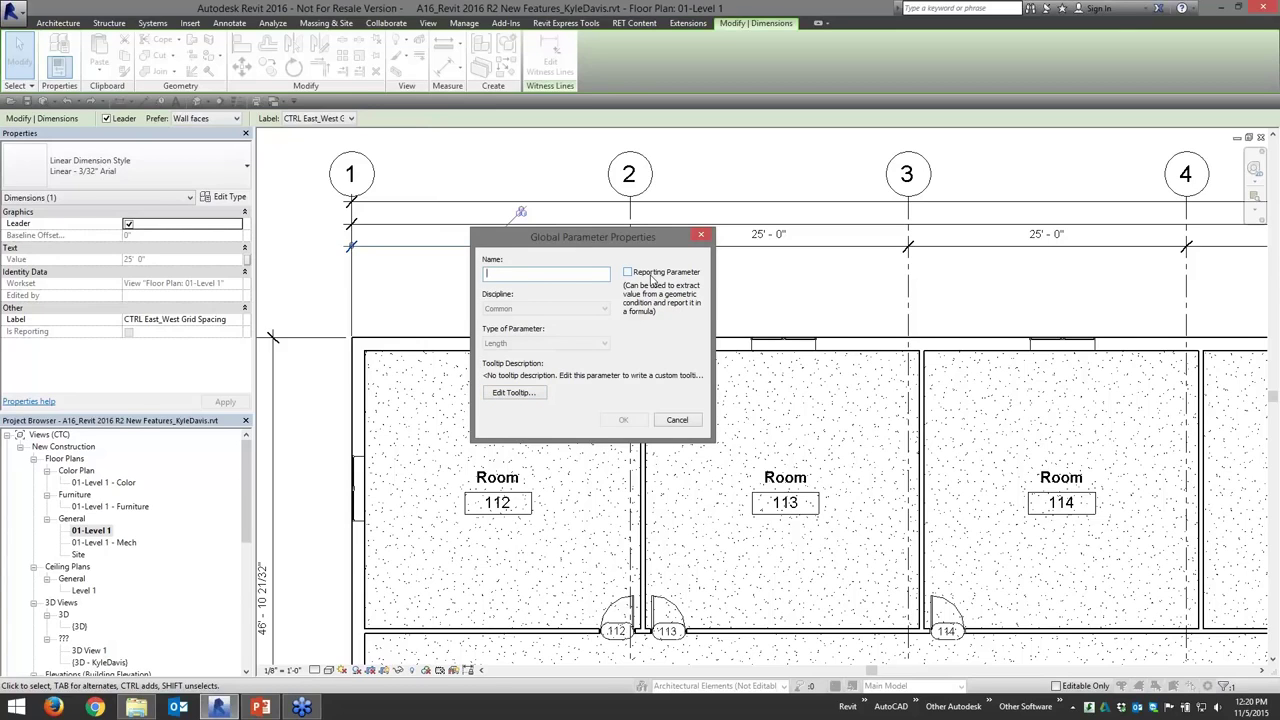
left_click(678, 421)
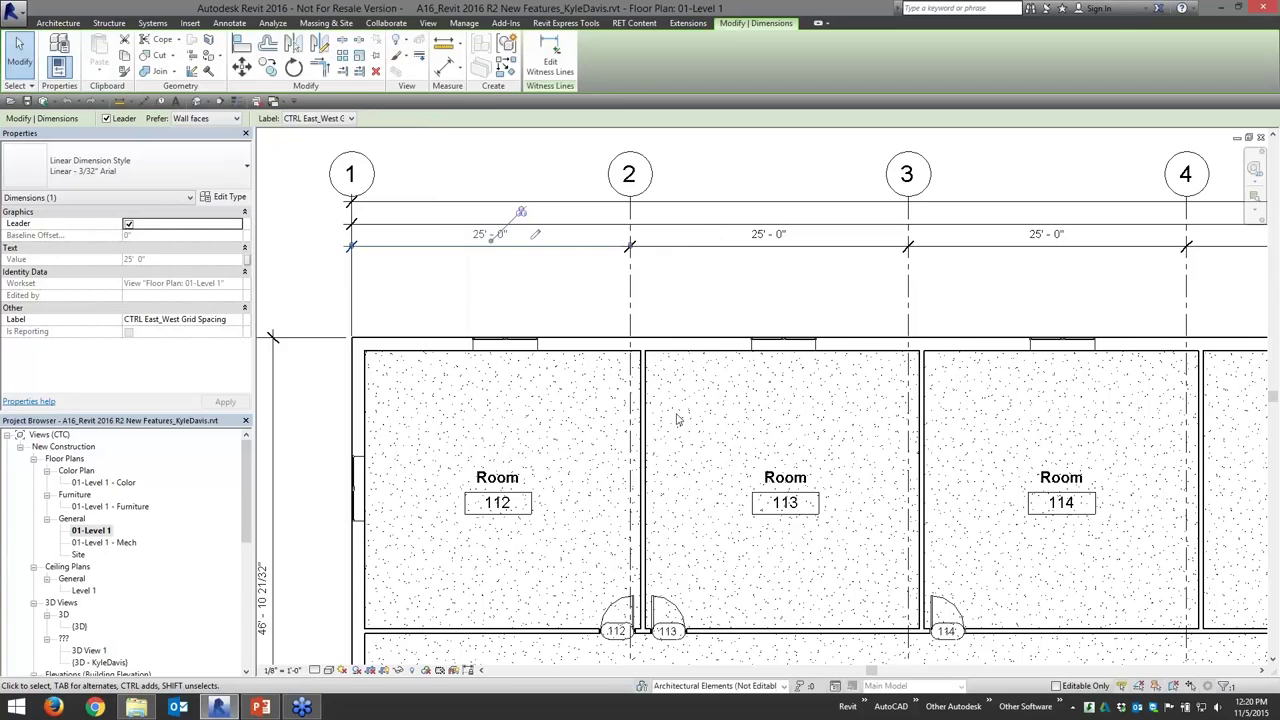
left_click(777, 283)
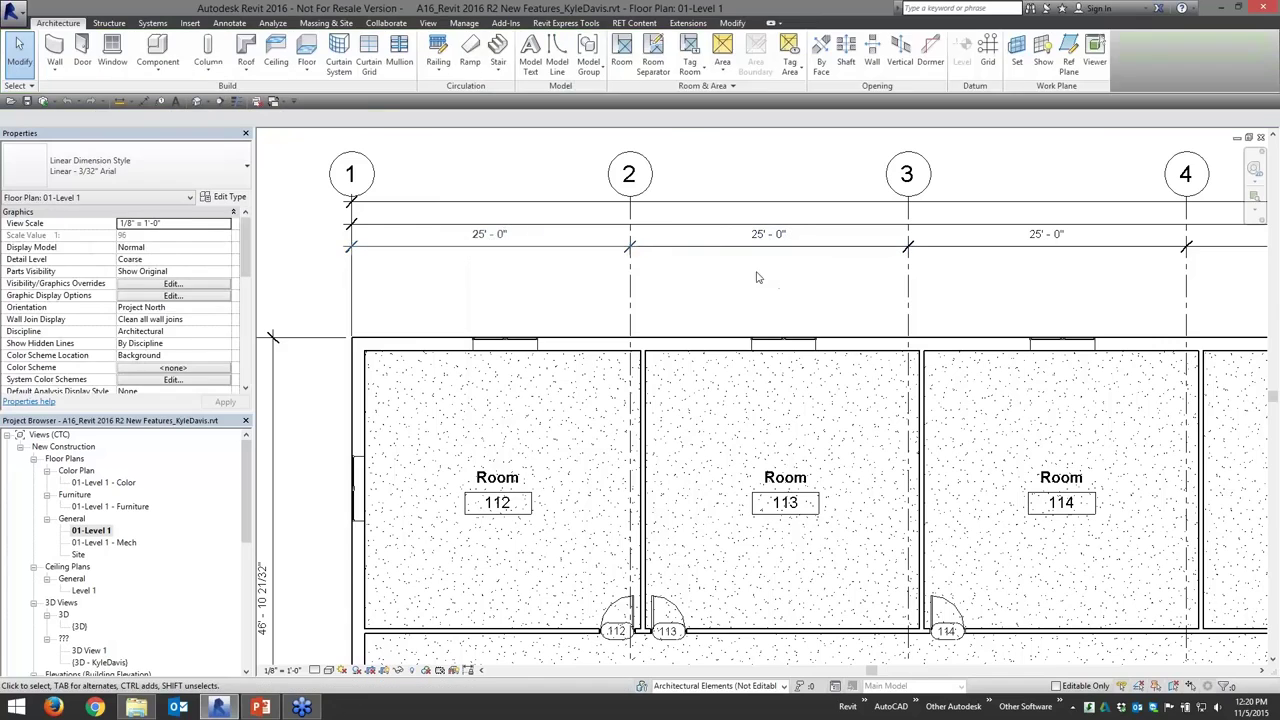
Review the CTRL East_West Grid Spacing entry in the project's Global Parameters and close the list without changes.
left_click(464, 24)
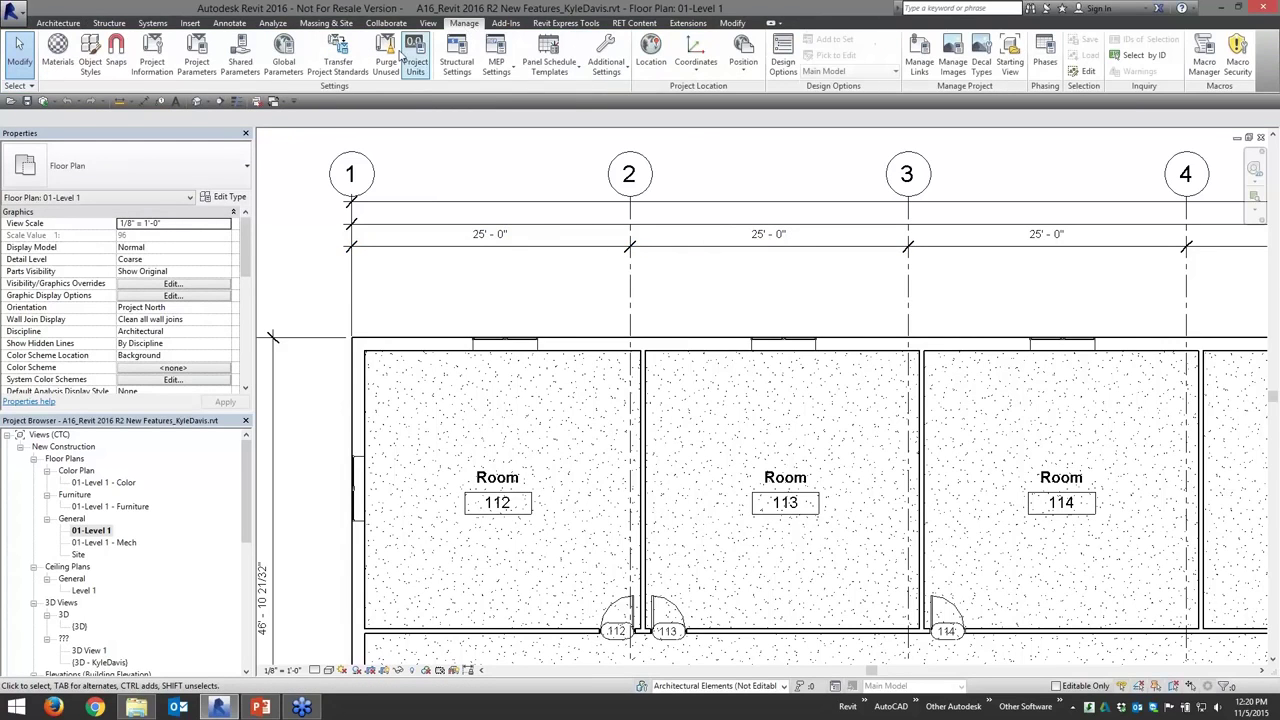
left_click(285, 66)
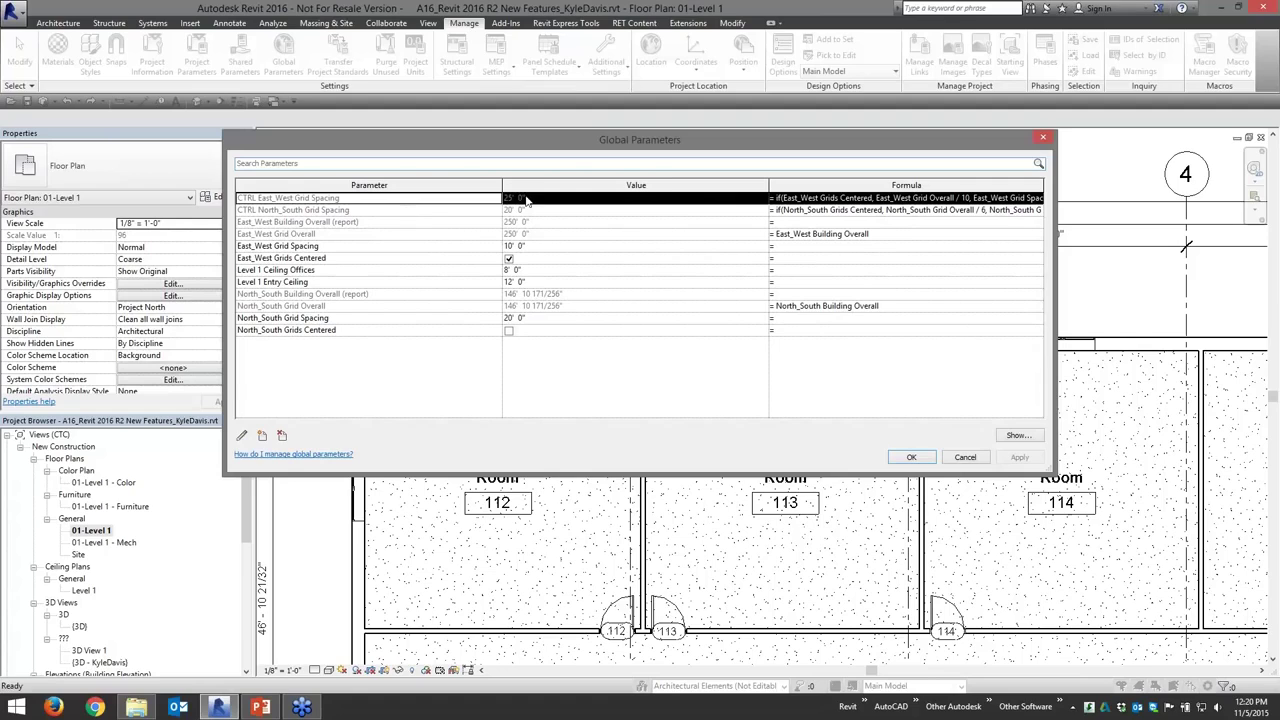
left_click(338, 200)
left_click(630, 188)
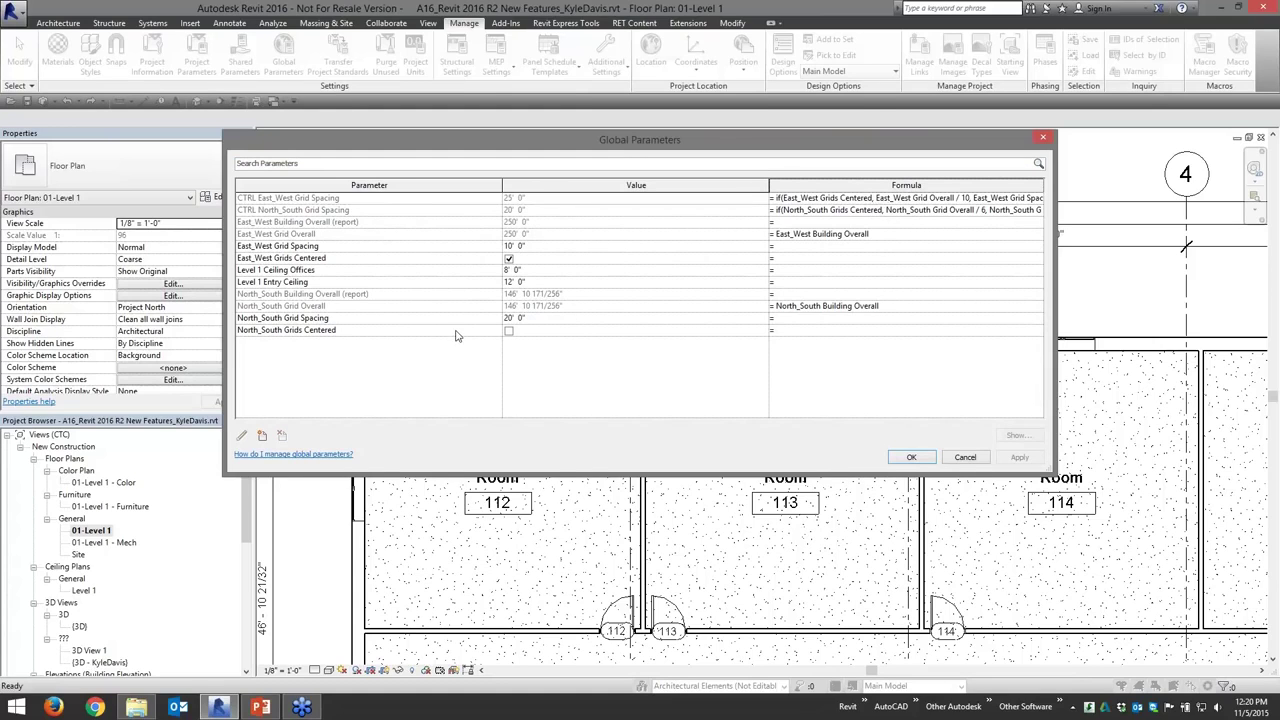
left_click(965, 457)
Select the three grid spacing dimensions between grids 1 and 4 together and check their label choices.
scroll(600, 300, "down", 2)
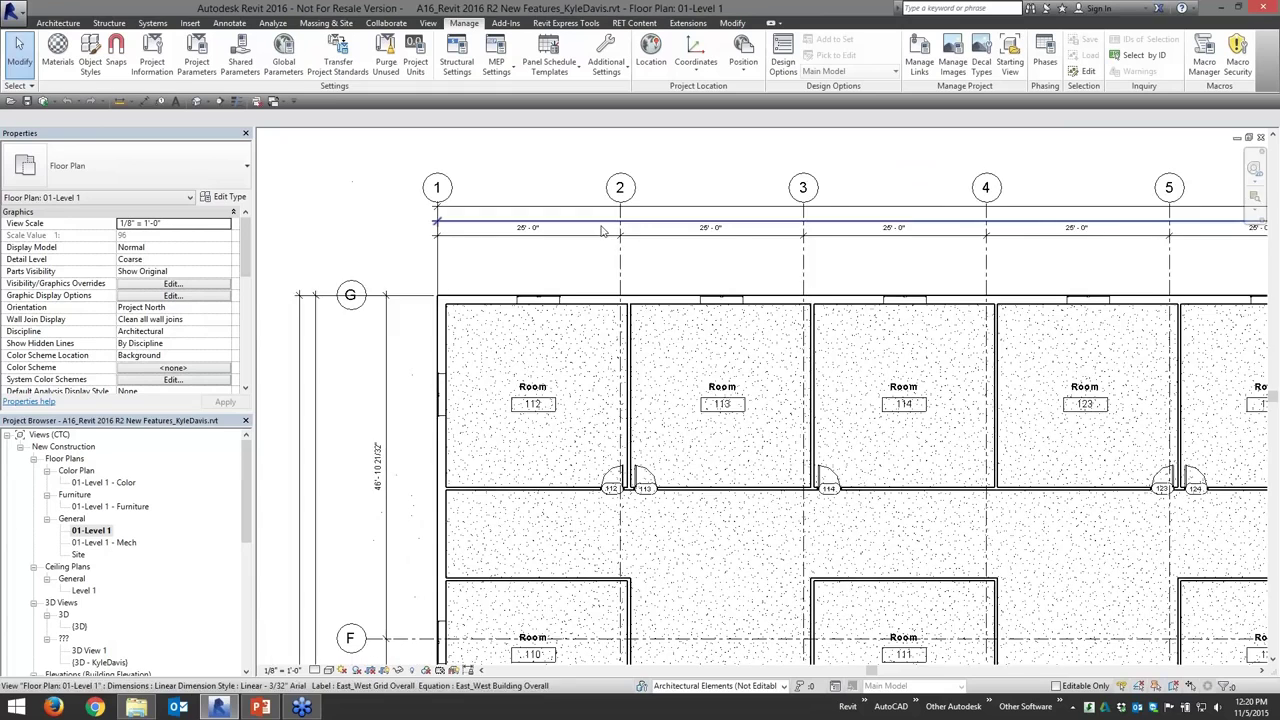
middle_click_drag(608, 243, 528, 295)
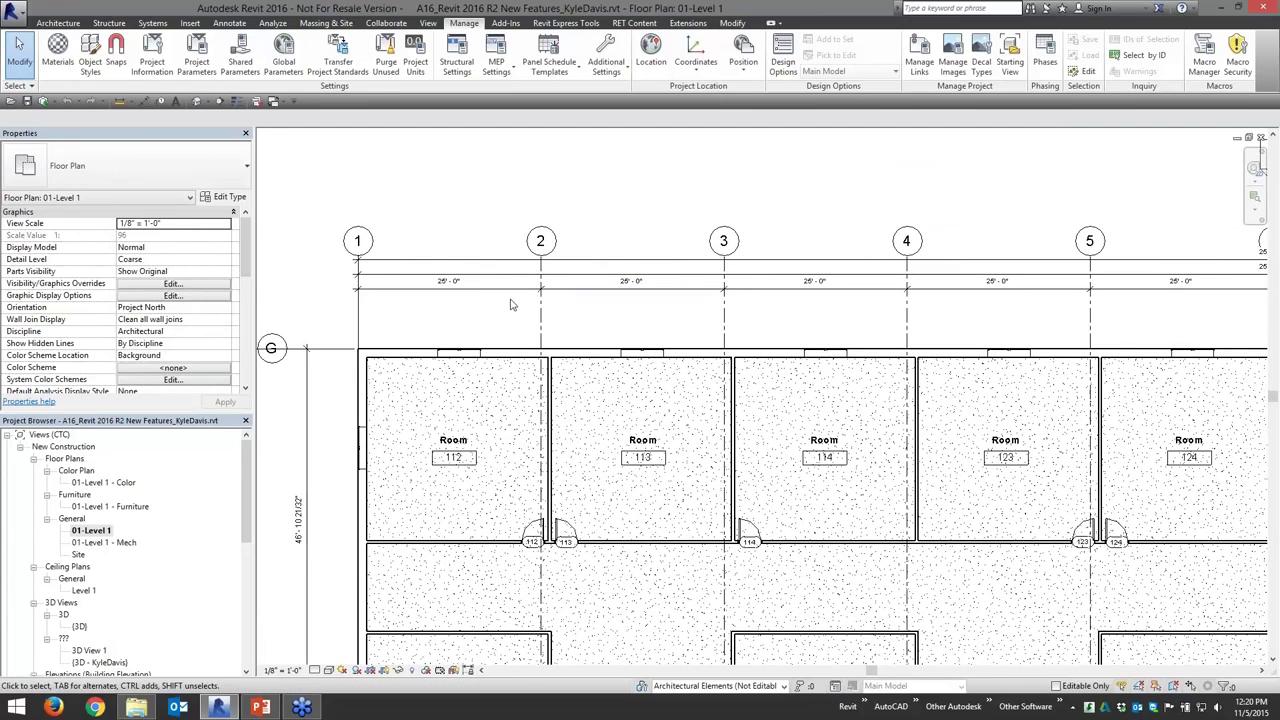
left_click(464, 298)
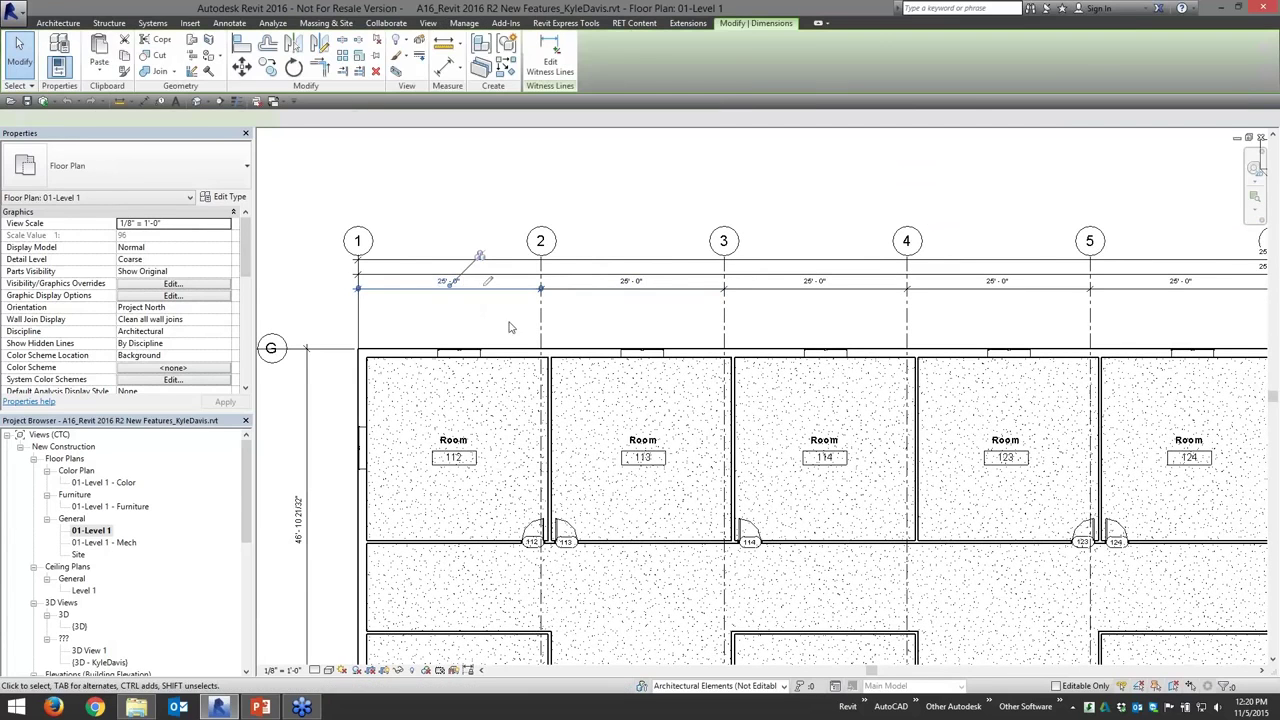
left_click(575, 298)
left_click(884, 304)
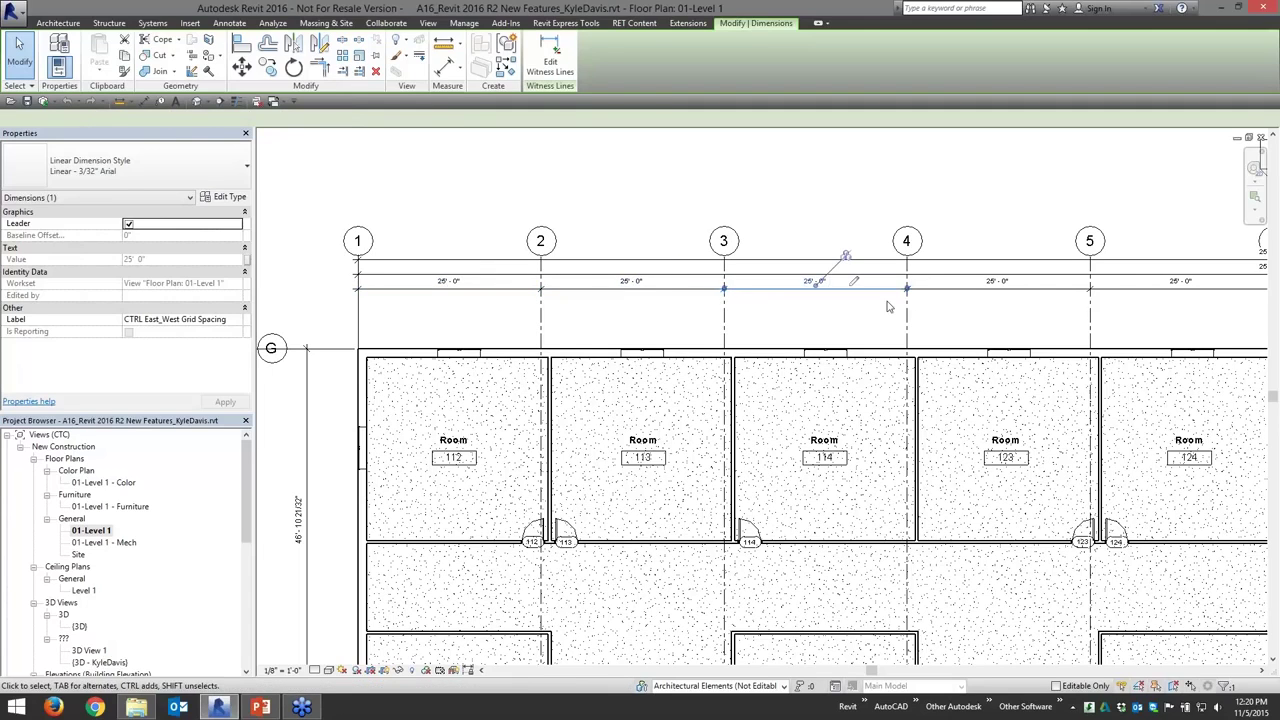
left_click(645, 291, "ctrl")
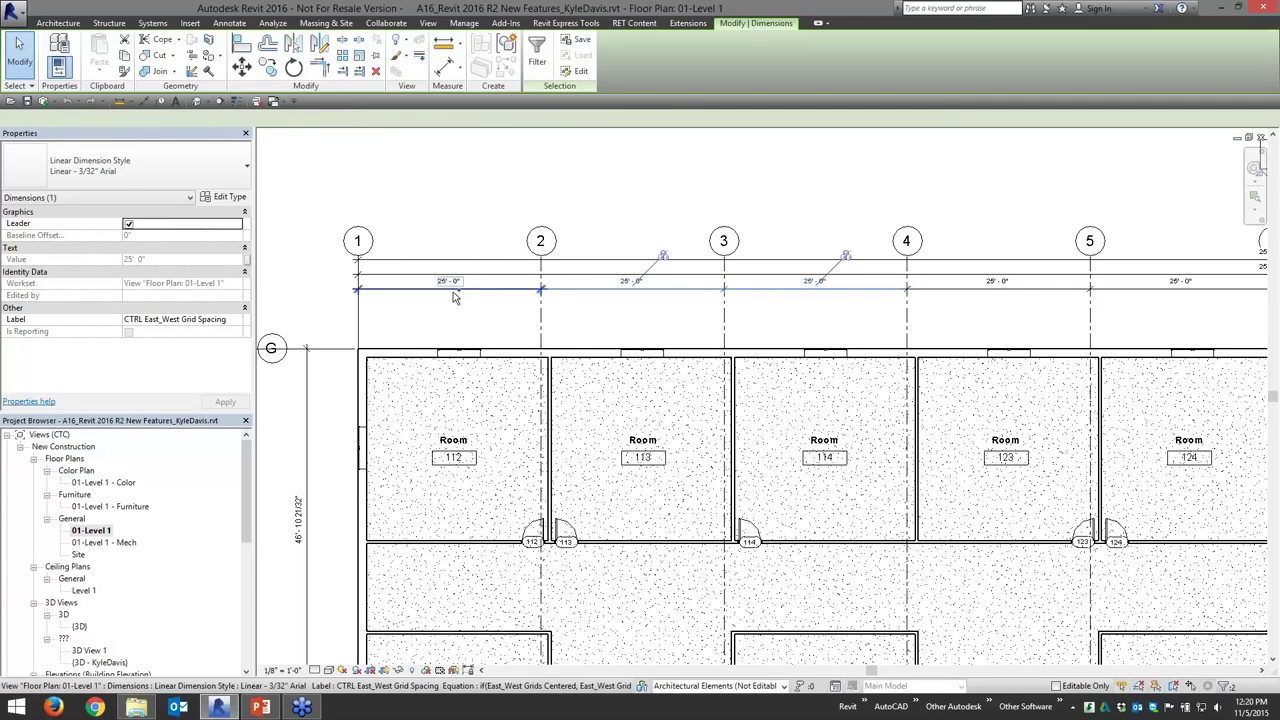
left_click(450, 290, "ctrl")
left_click(325, 118)
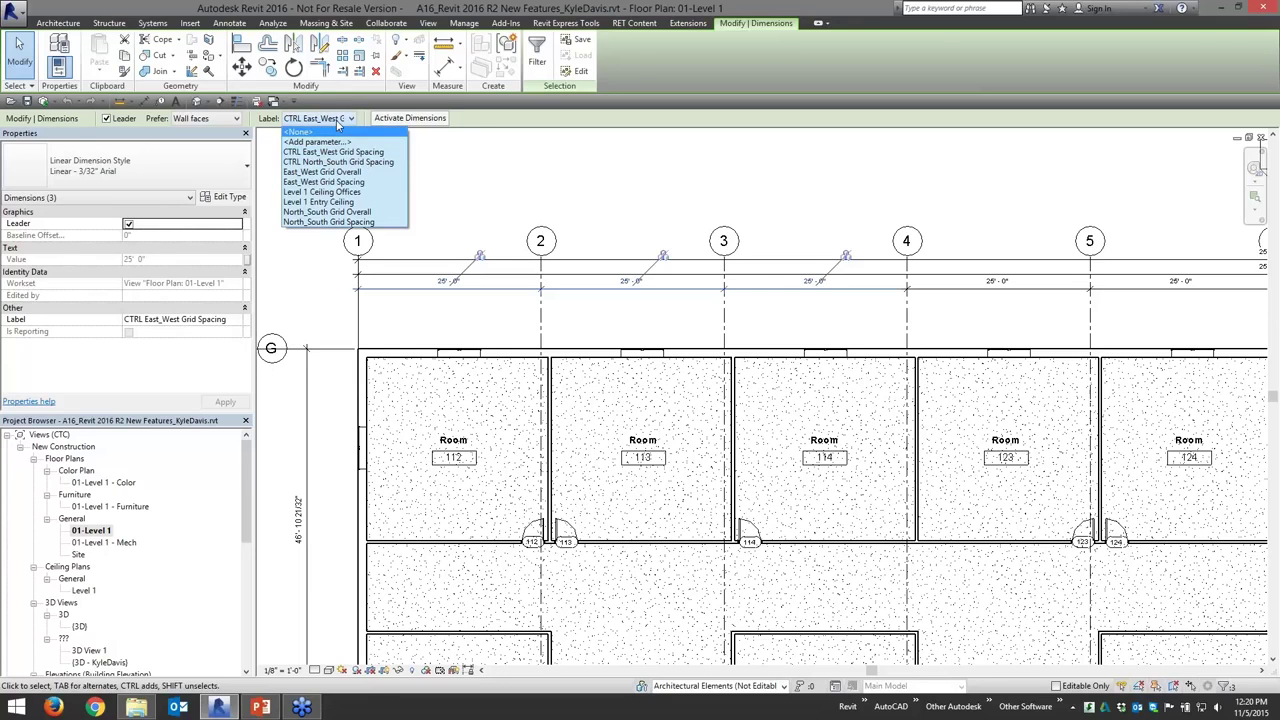
left_click(339, 124)
left_click(478, 200)
Check which label is assigned to the overall east-west grid dimension.
left_click(660, 263)
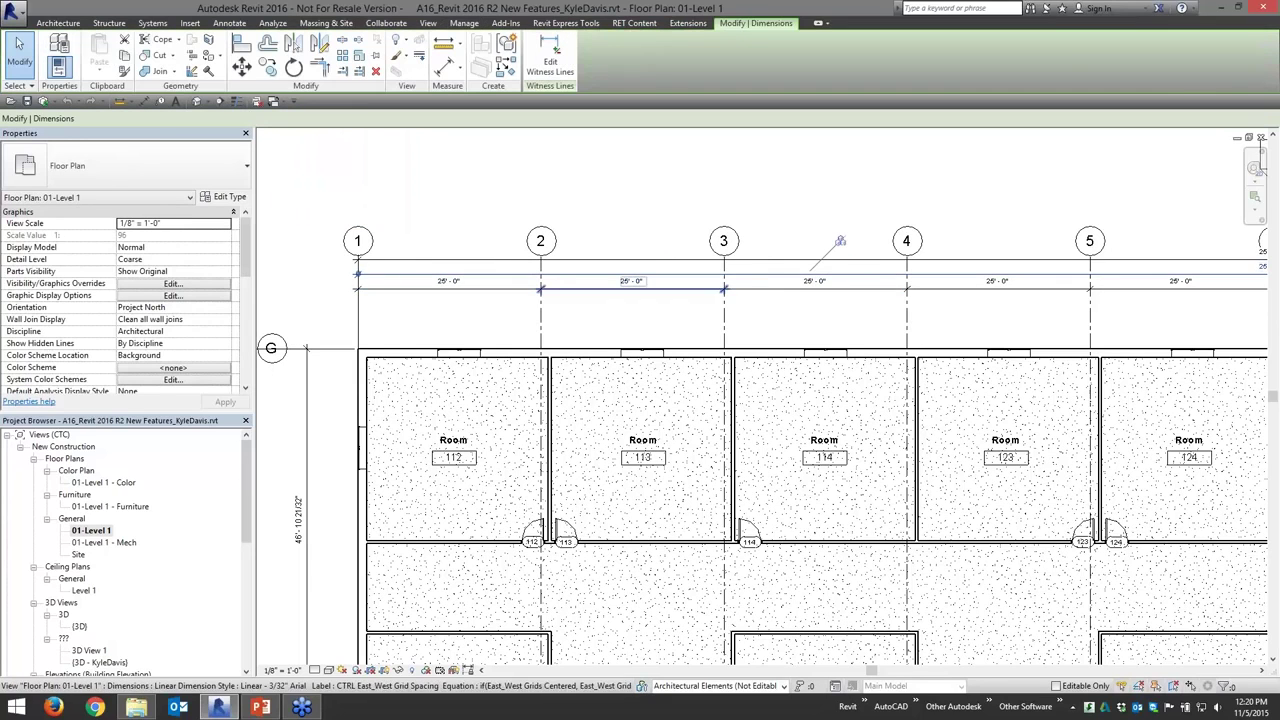
left_click(305, 121)
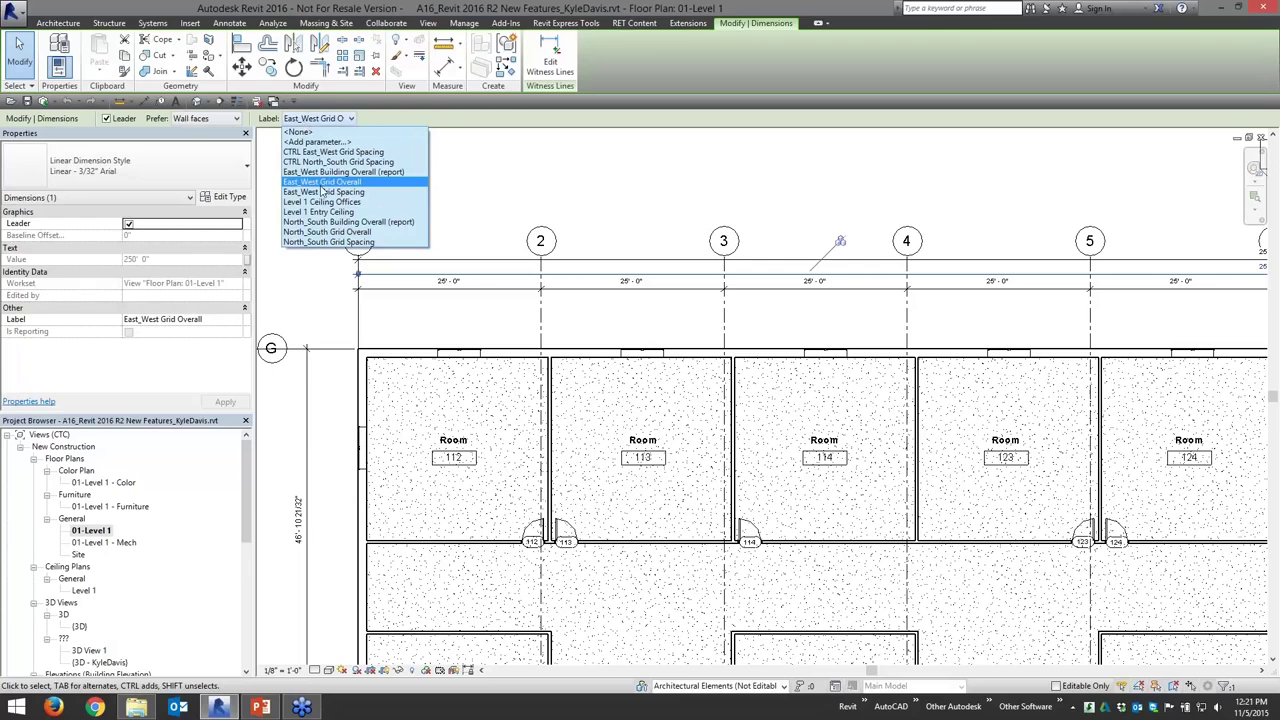
left_click(656, 196)
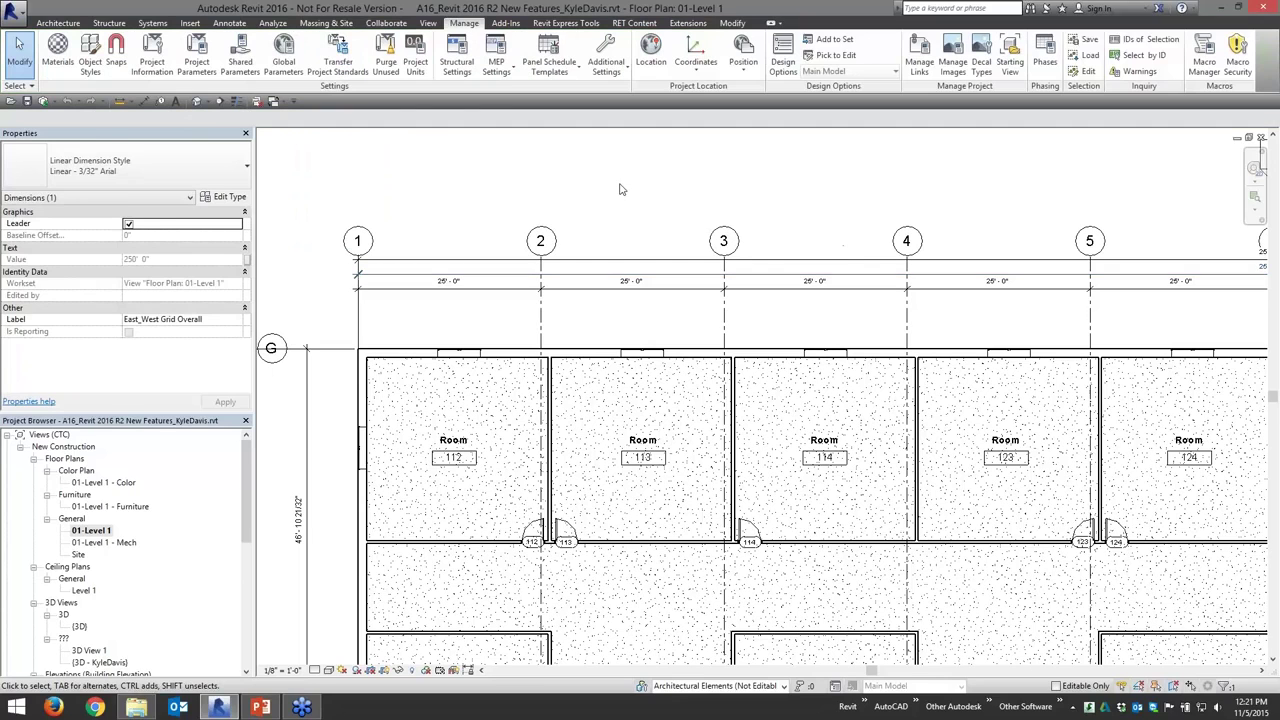
Reopen Global Parameters and review the East_West Grid Overall, East_West Grid Spacing and East_West Grids Centered entries.
left_click(284, 60)
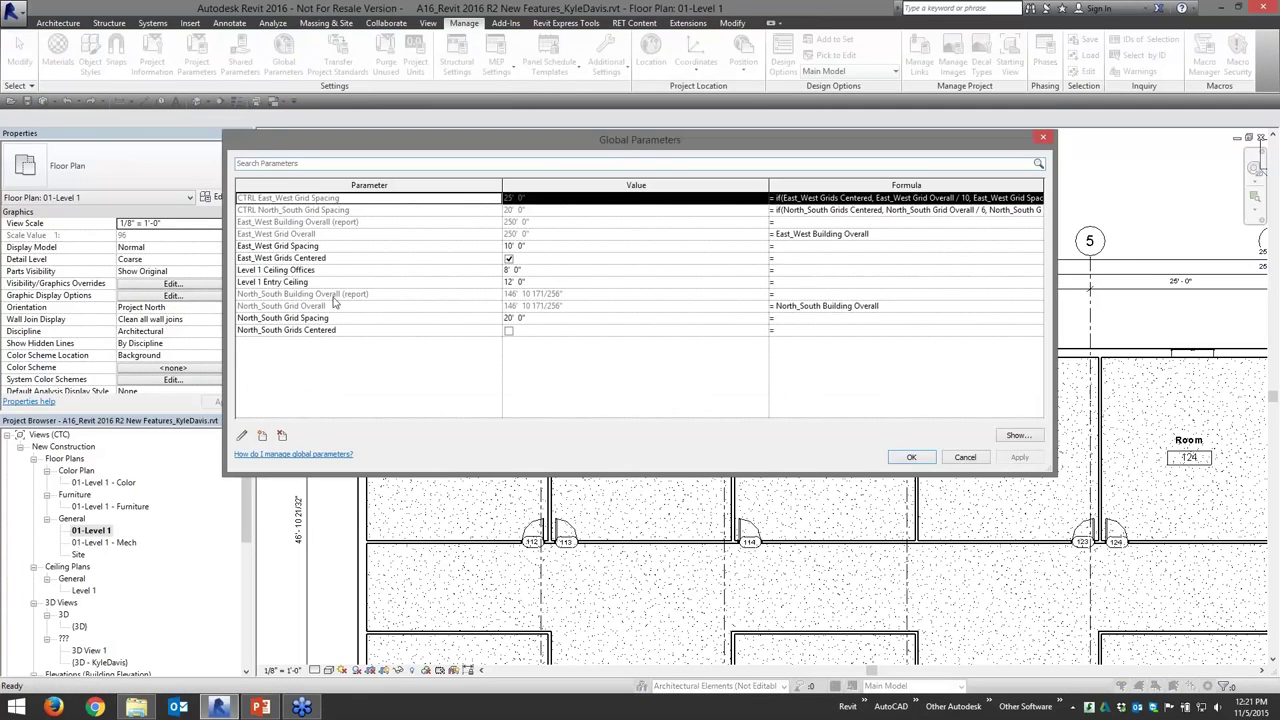
left_click(284, 259)
left_click(284, 235)
left_click(287, 247)
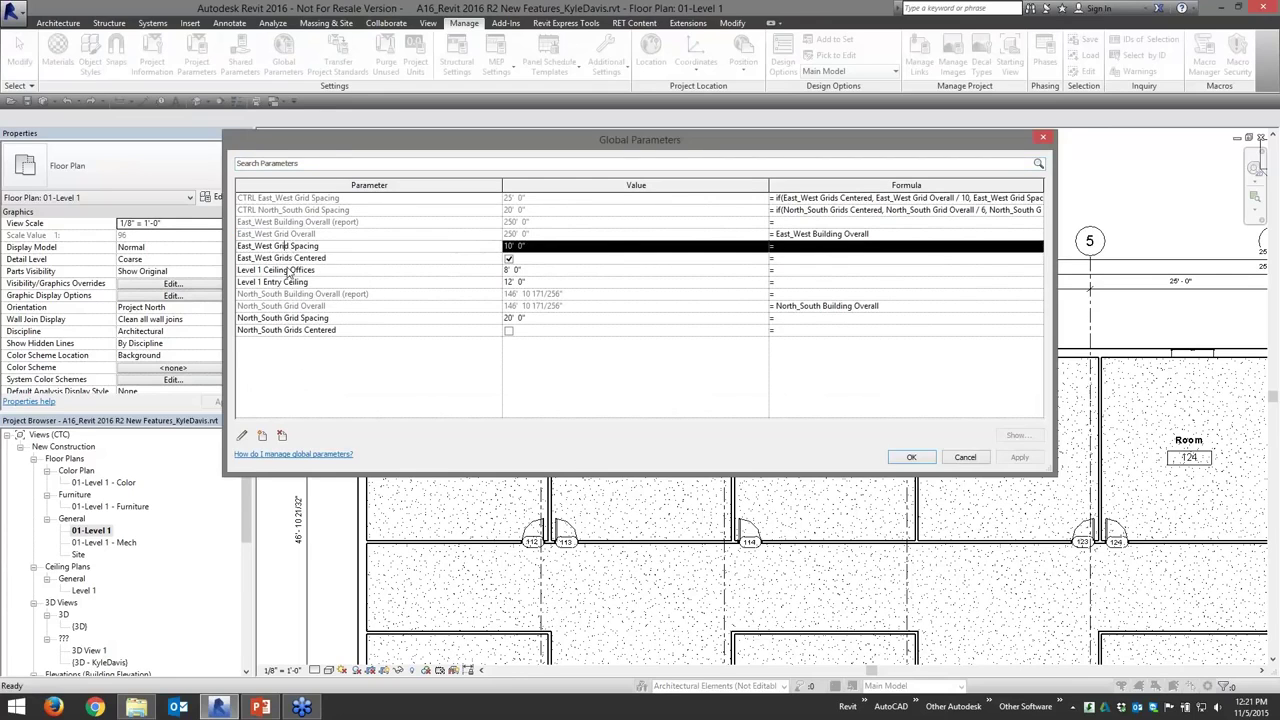
left_click(288, 261)
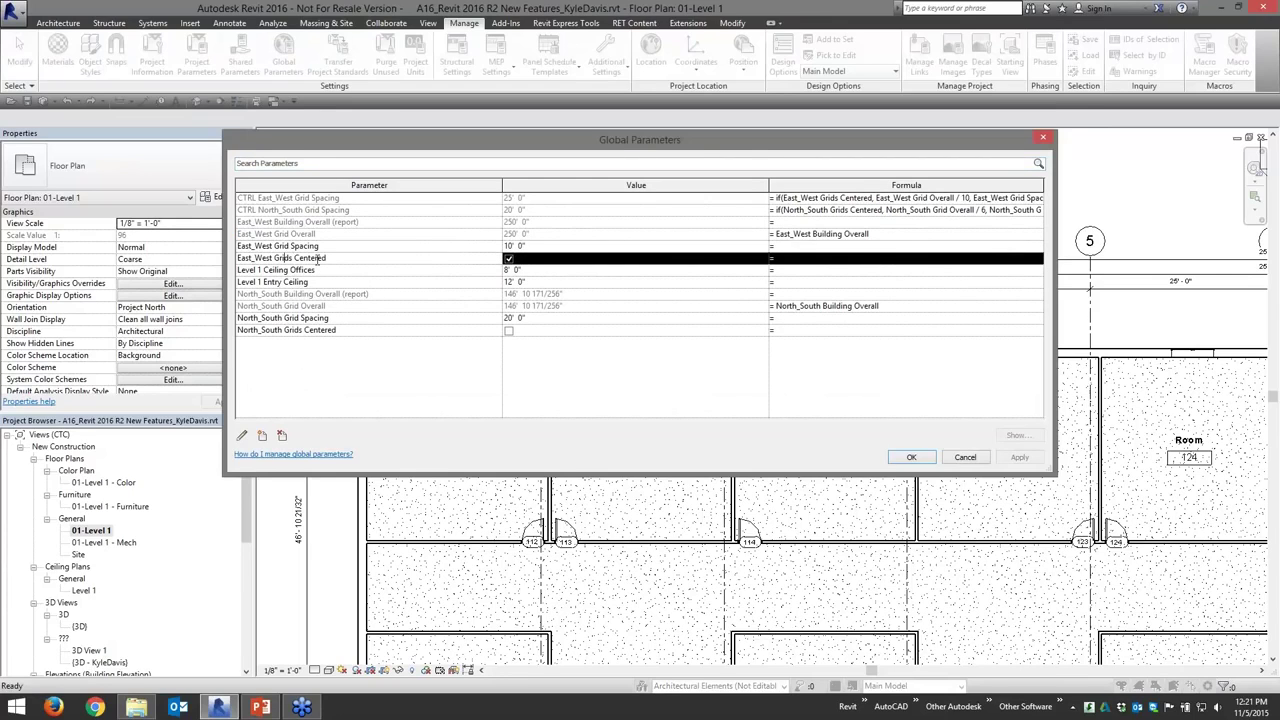
left_click(318, 247)
left_click_drag(319, 247, 278, 246)
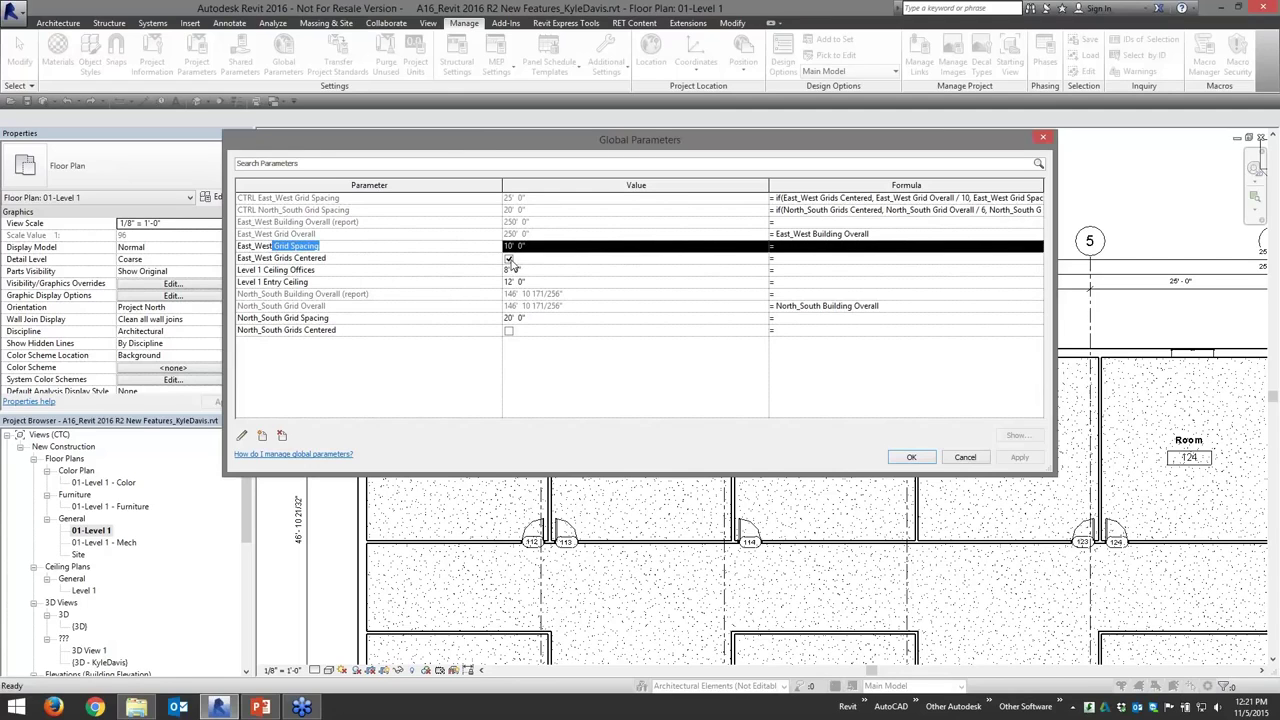
Widen the Formula column, examine the CTRL East_West Grid Spacing formula and the East_West Grid Spacing value it uses, and close Global Parameters.
left_click(909, 198)
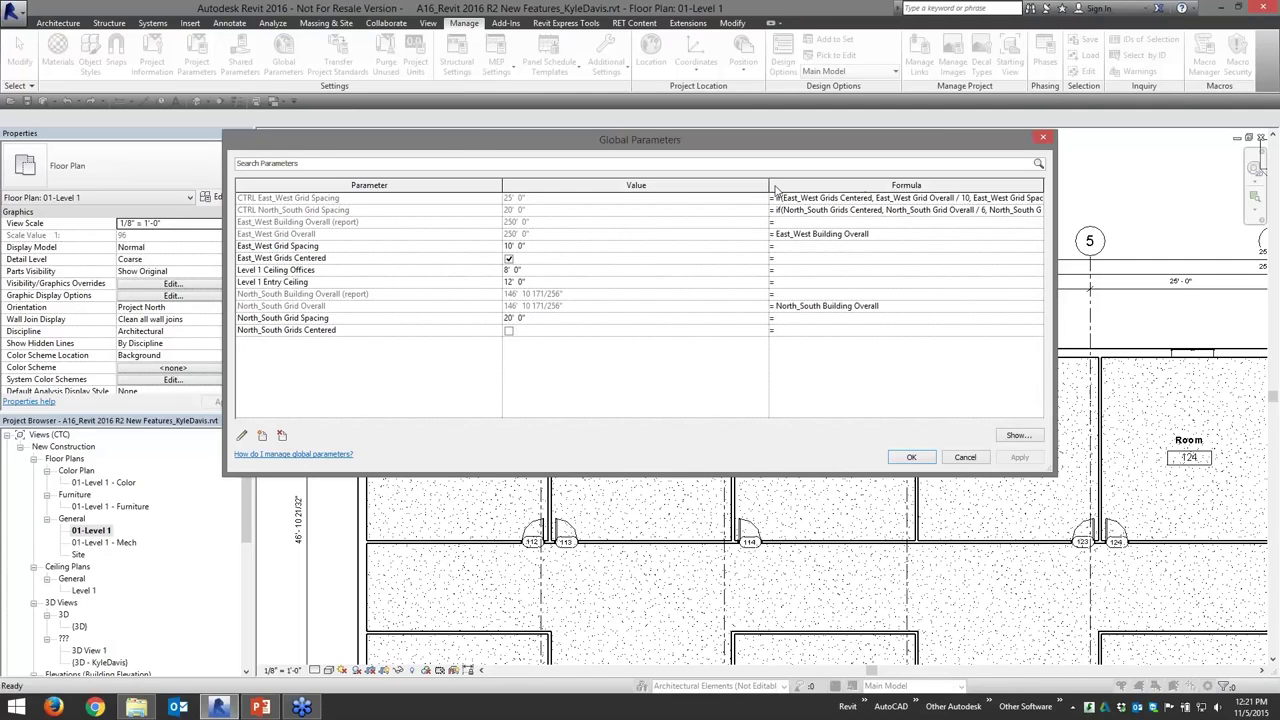
left_click_drag(770, 186, 622, 182)
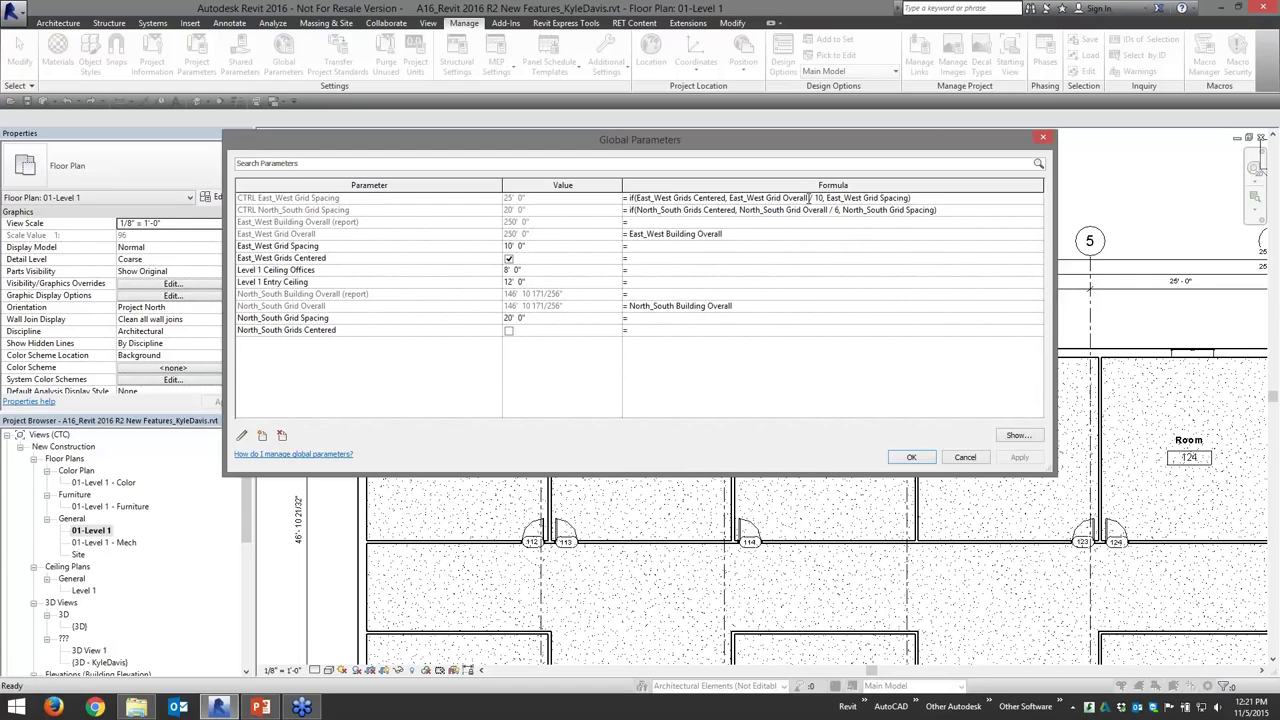
left_click_drag(809, 198, 788, 199)
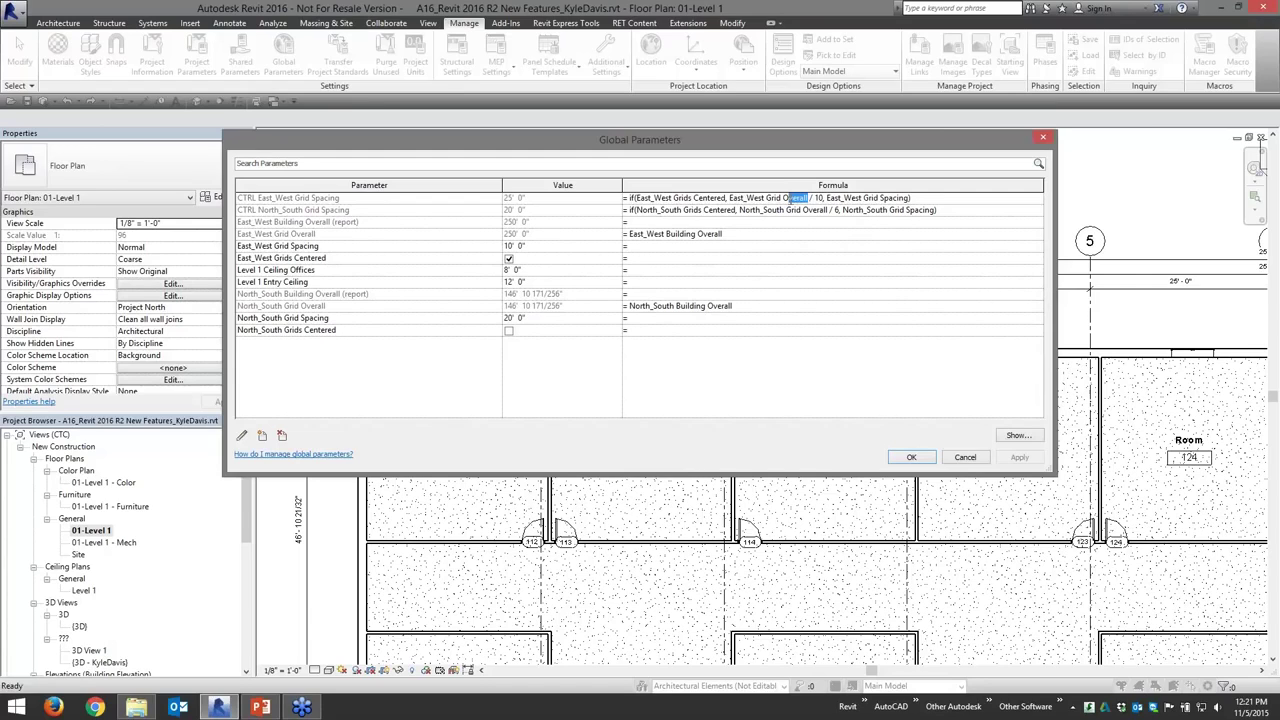
double_click(818, 198)
left_click_drag(824, 198, 809, 198)
left_click(840, 198)
left_click_drag(827, 198, 909, 198)
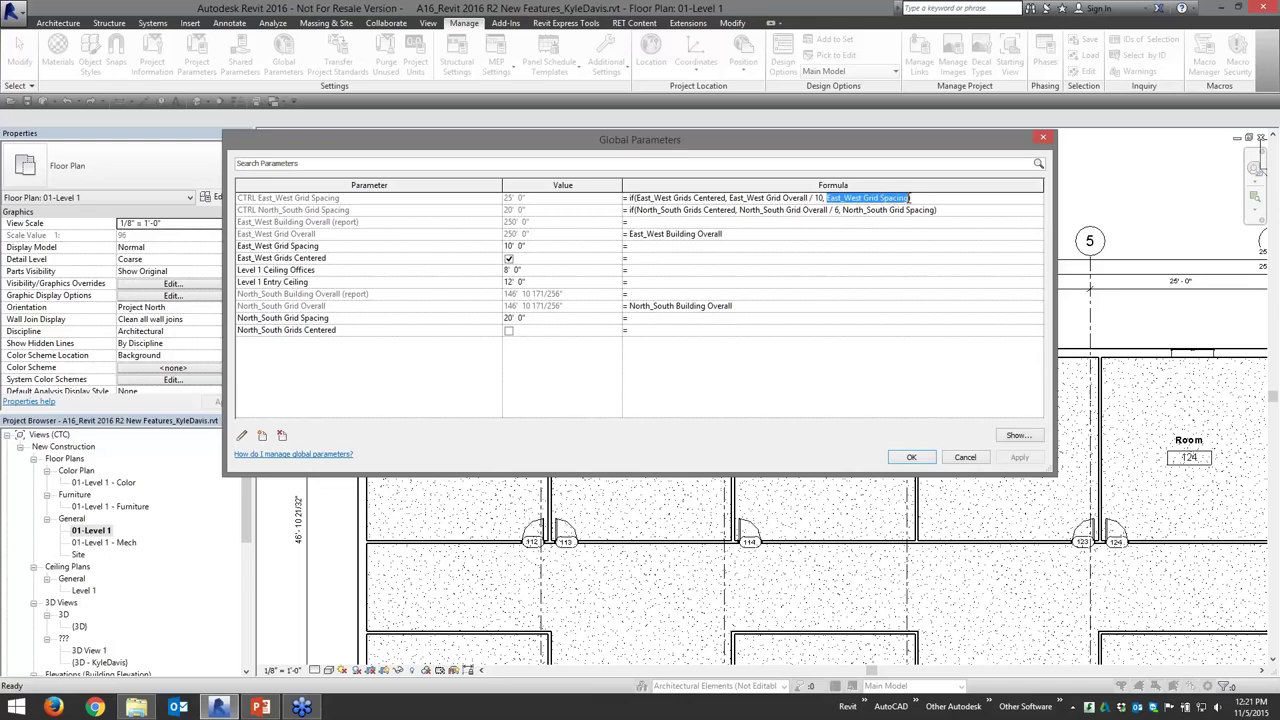
left_click(281, 246)
left_click(541, 246)
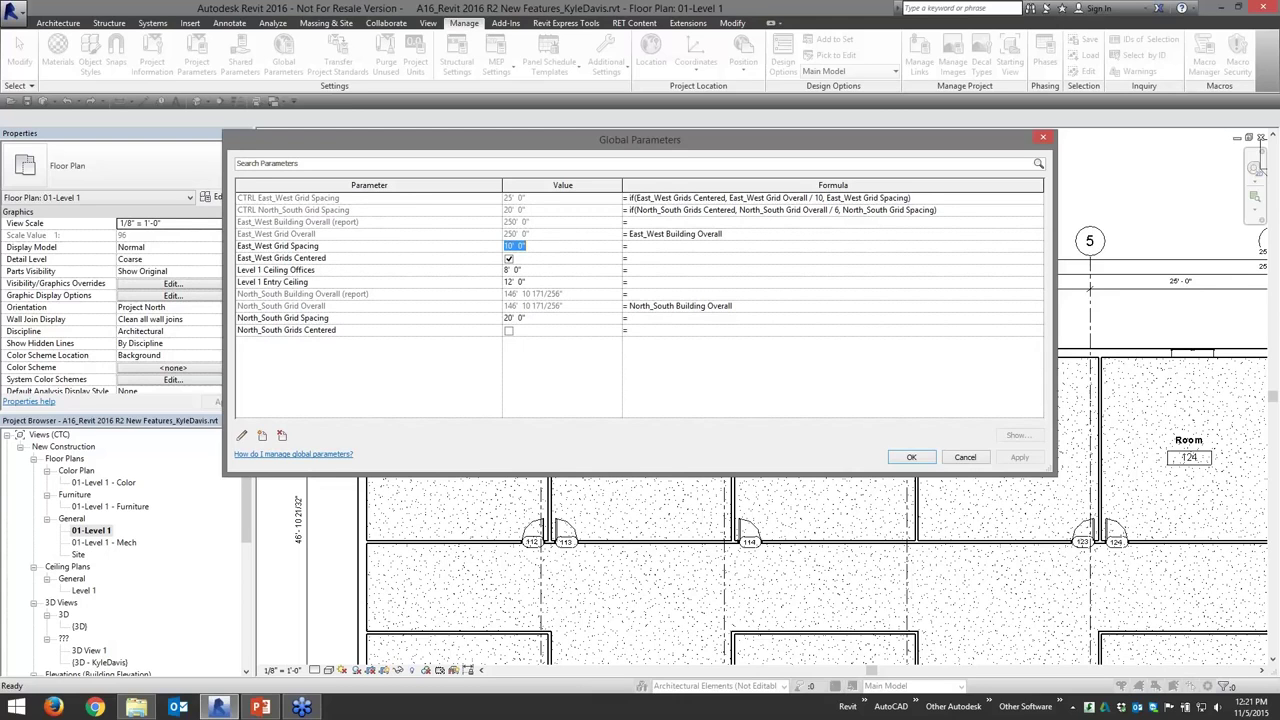
left_click(912, 457)
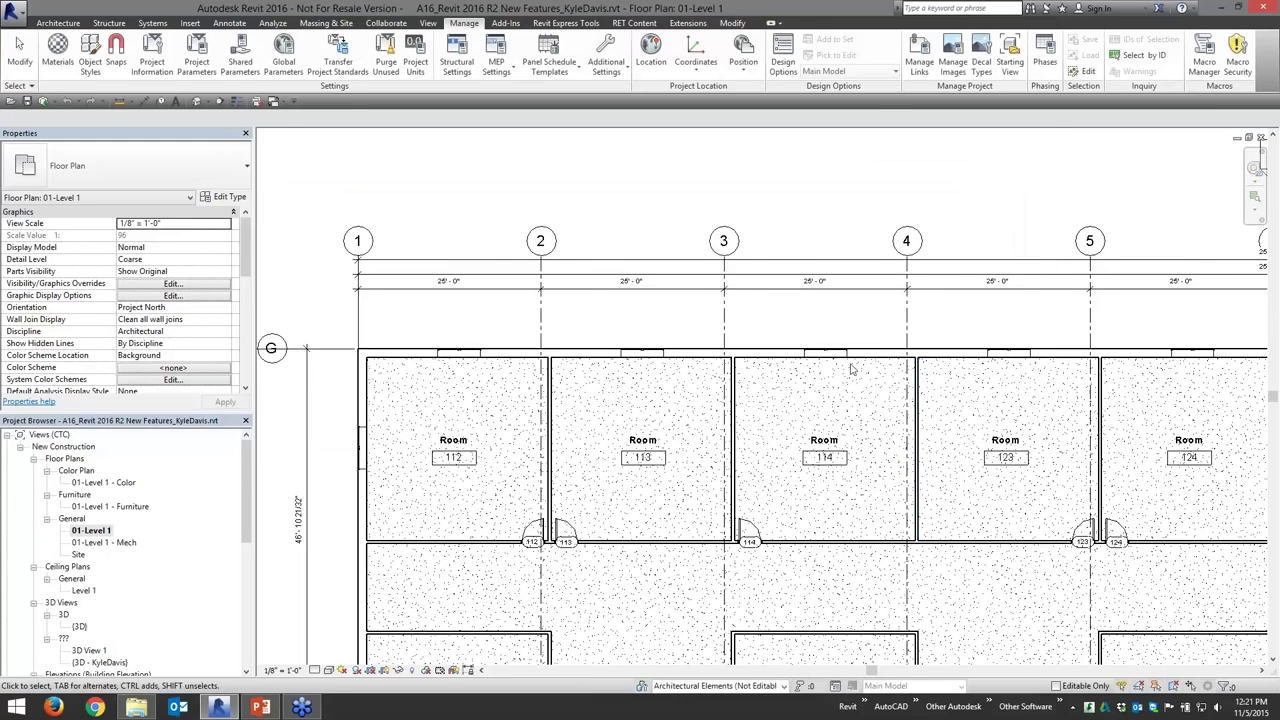
In Global Parameters, turn off East_West Grids Centered and set East_West Grid Spacing to 15 feet.
scroll(760, 400, "down", 2)
scroll(760, 400, "up", 3)
middle_click_drag(797, 250, 628, 330)
scroll(474, 312, "up", 2)
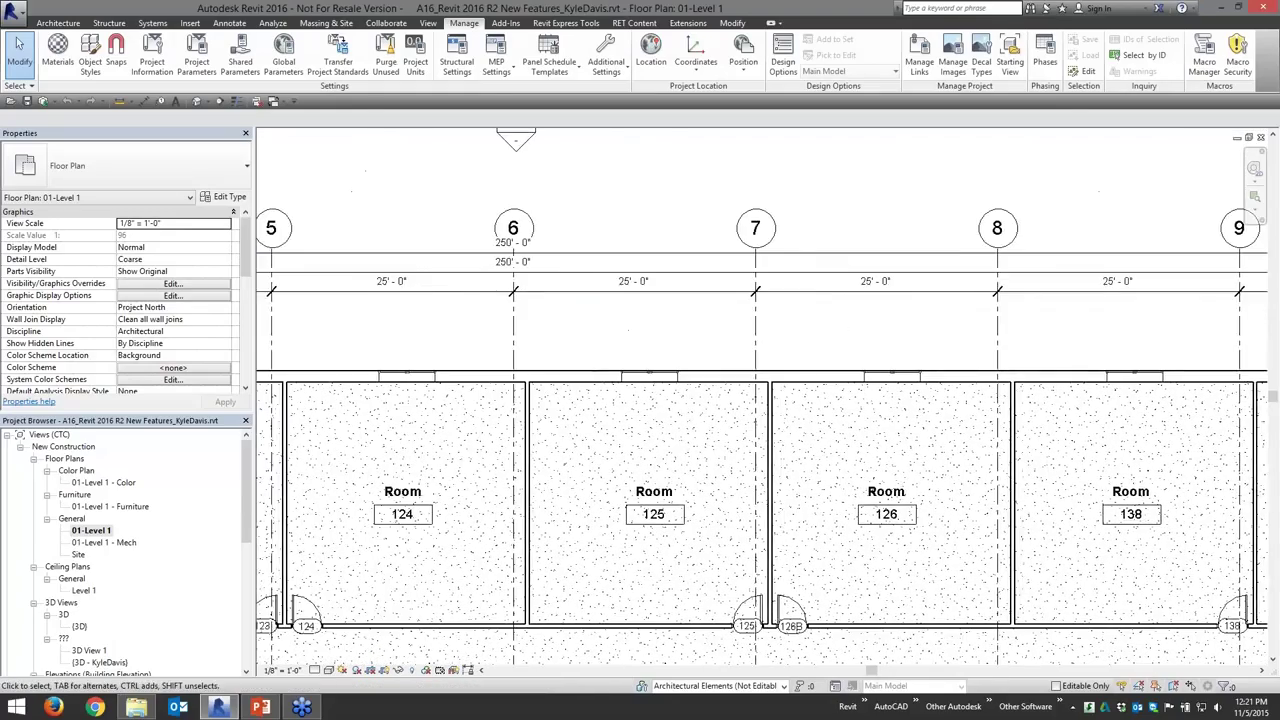
middle_click(622, 332)
middle_click(622, 332)
left_click(284, 62)
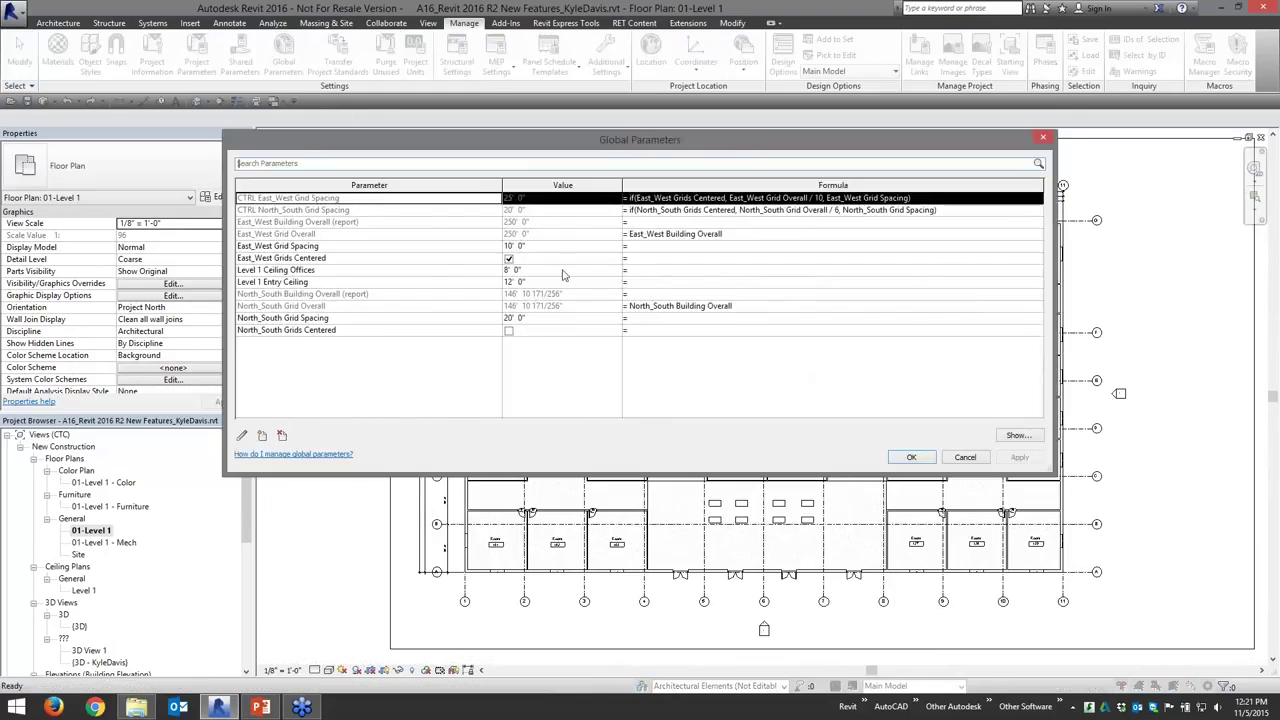
left_click(508, 259)
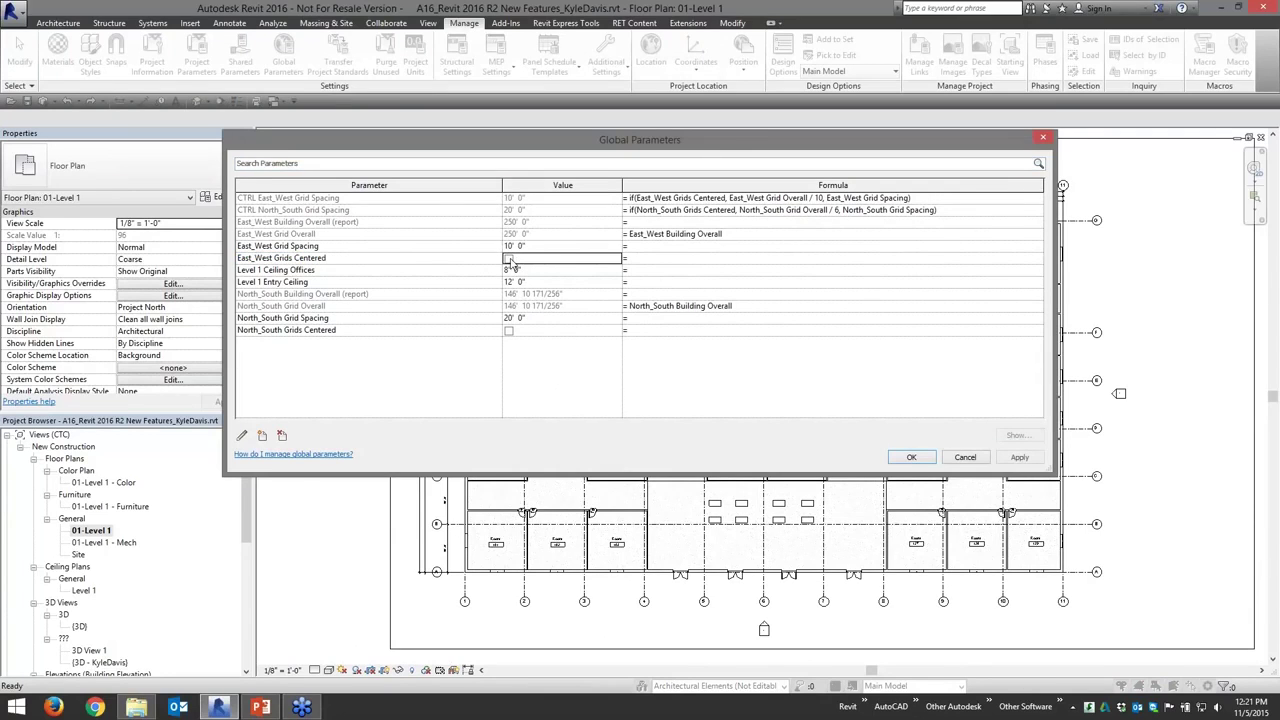
left_click(537, 246)
type("15")
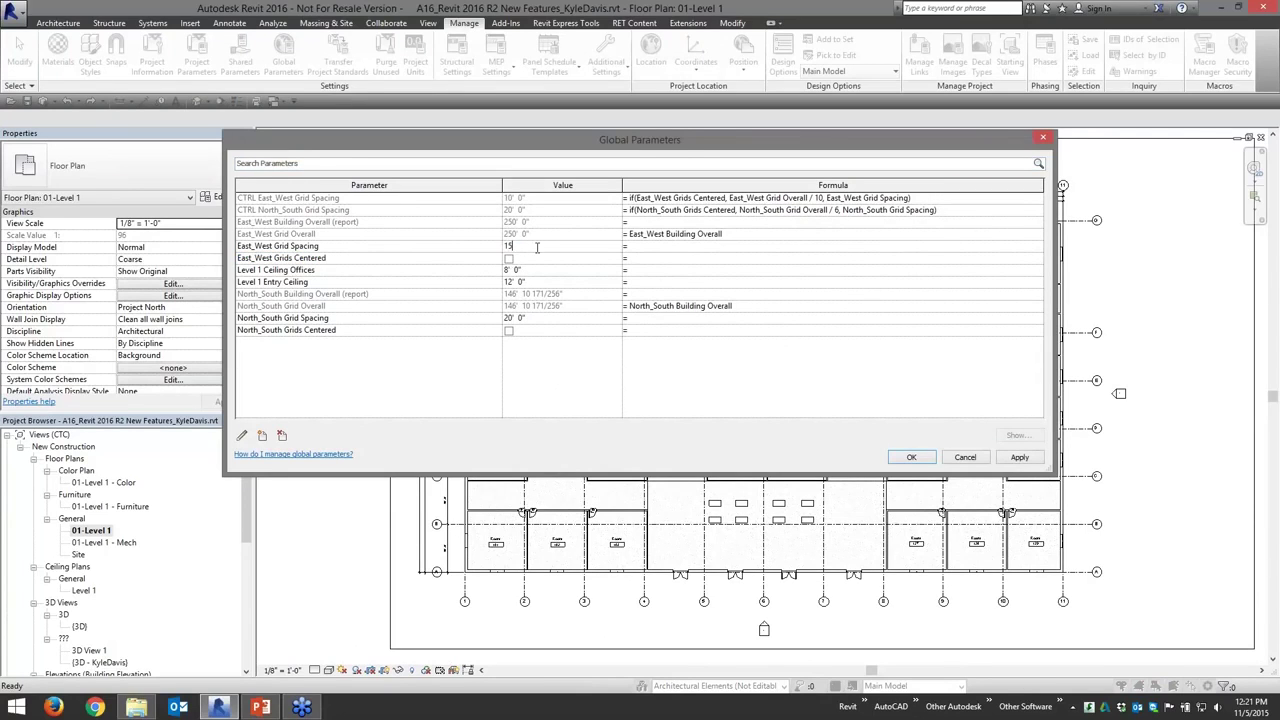
left_click(911, 457)
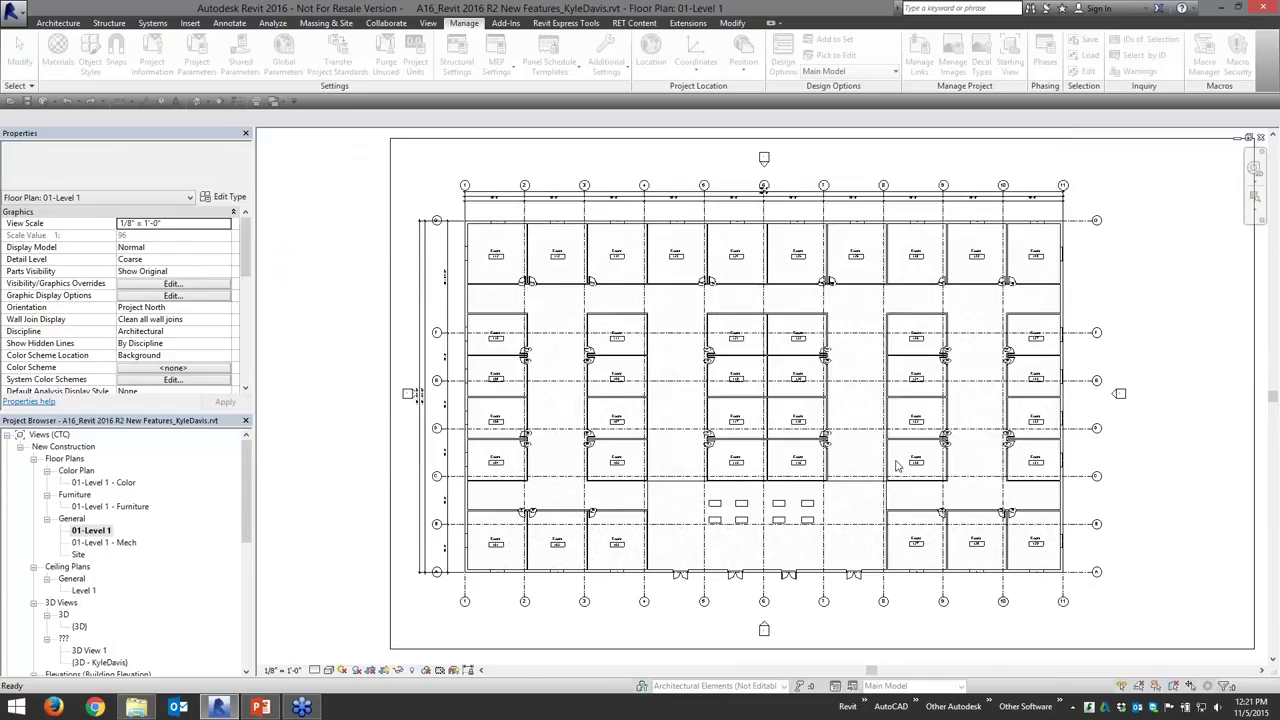
Inspect the spacing of the numbered grid lines along the building's upper side in the Level 1 plan.
scroll(530, 237, "up", 5)
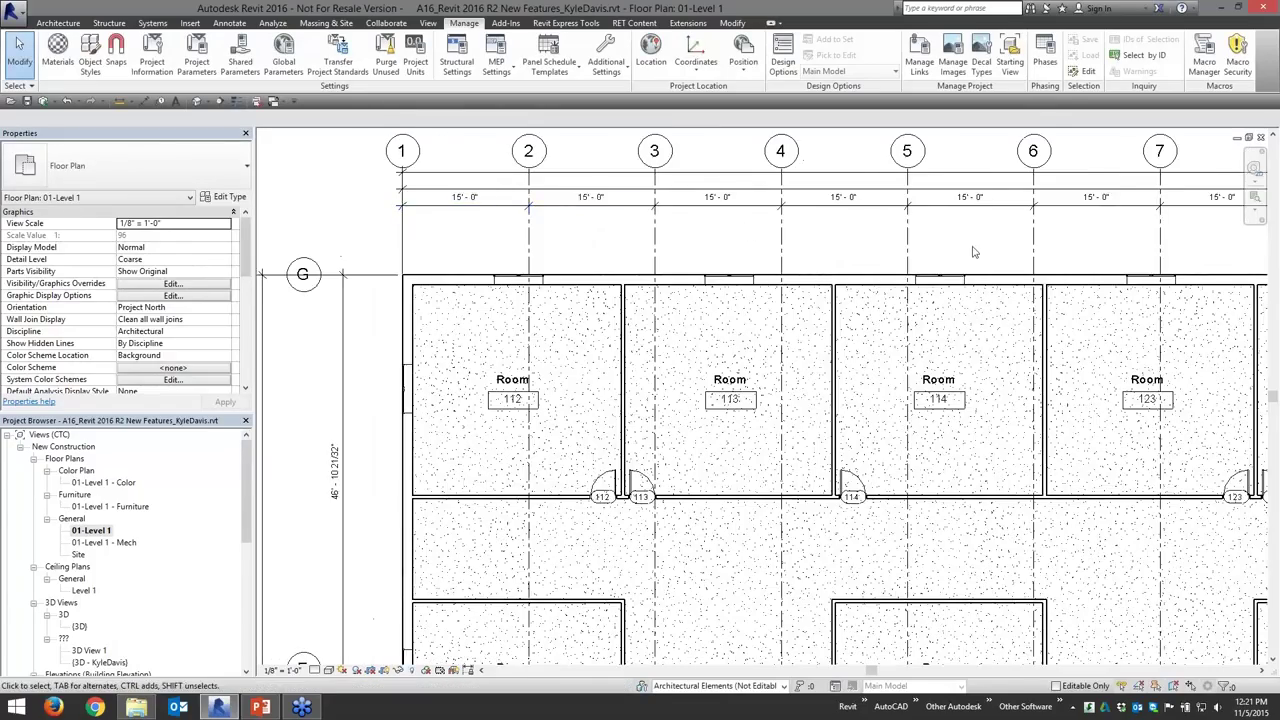
middle_click_drag(891, 249, 1069, 269)
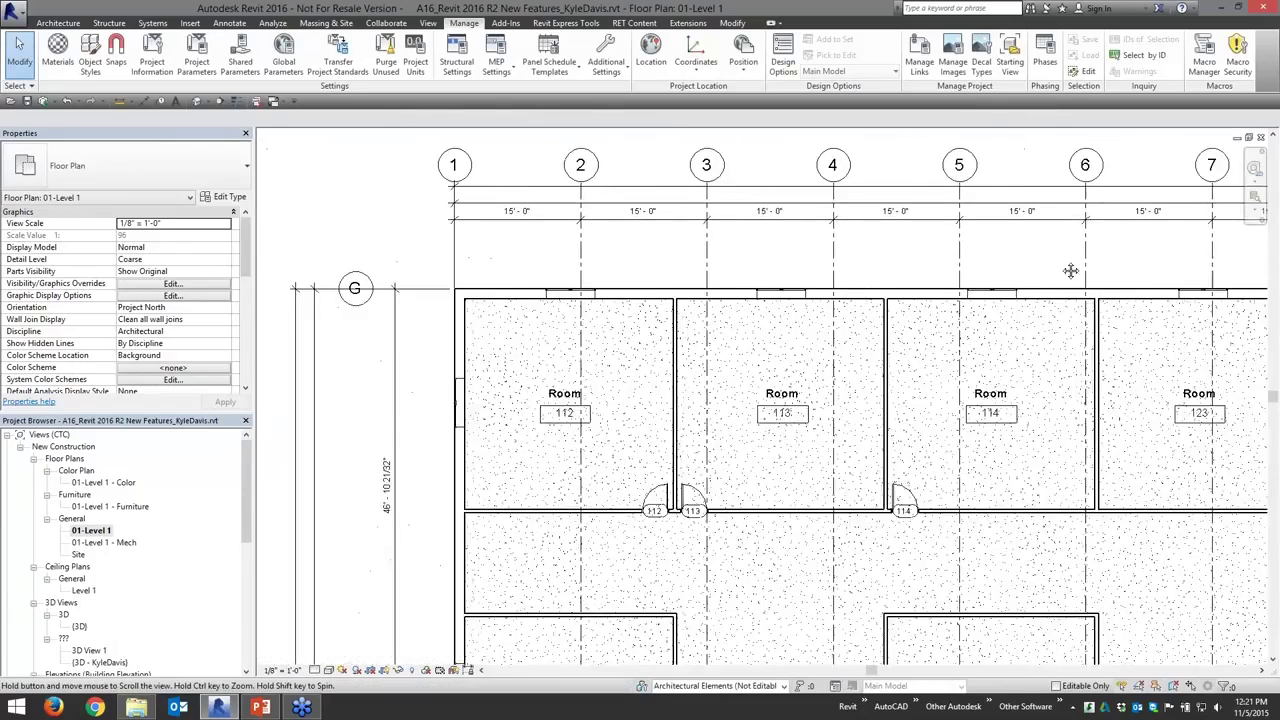
middle_click_drag(888, 262, 372, 245)
scroll(420, 170, "down", 2)
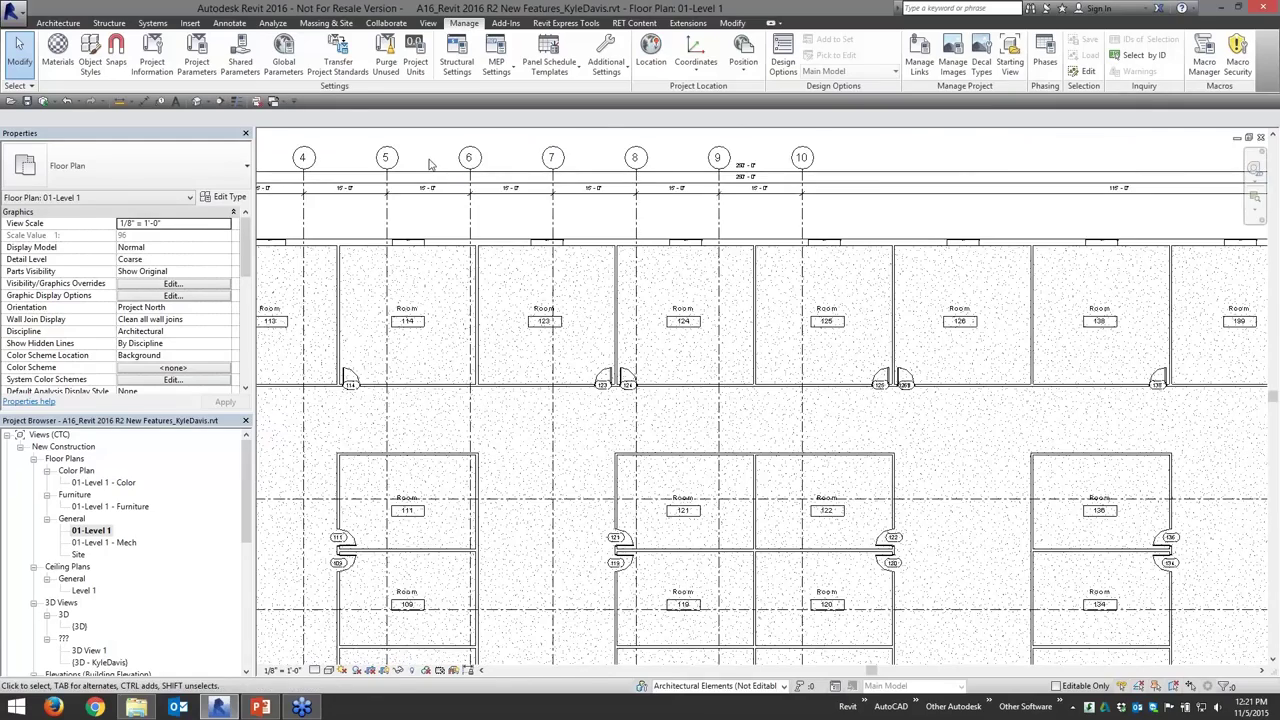
In Global Parameters, review the East_West Building Overall (report) entry and its reported value, leaving everything as is.
left_click(284, 62)
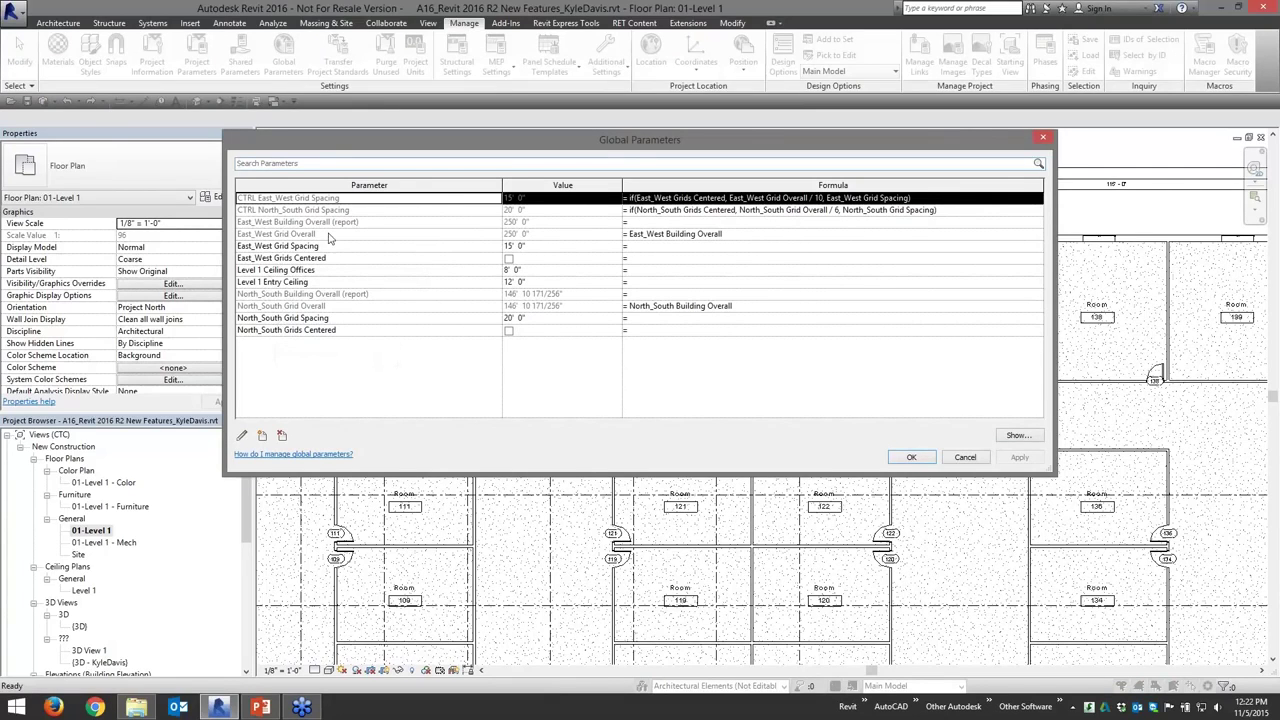
left_click(290, 222)
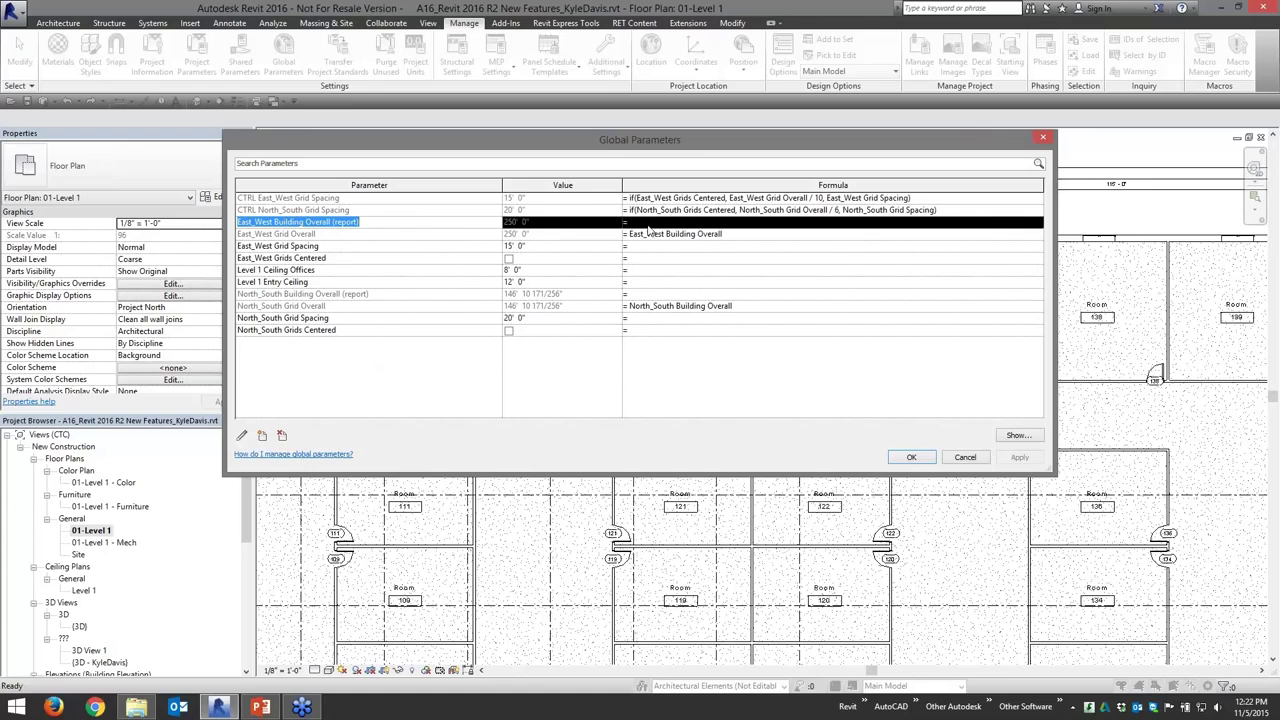
left_click(522, 223)
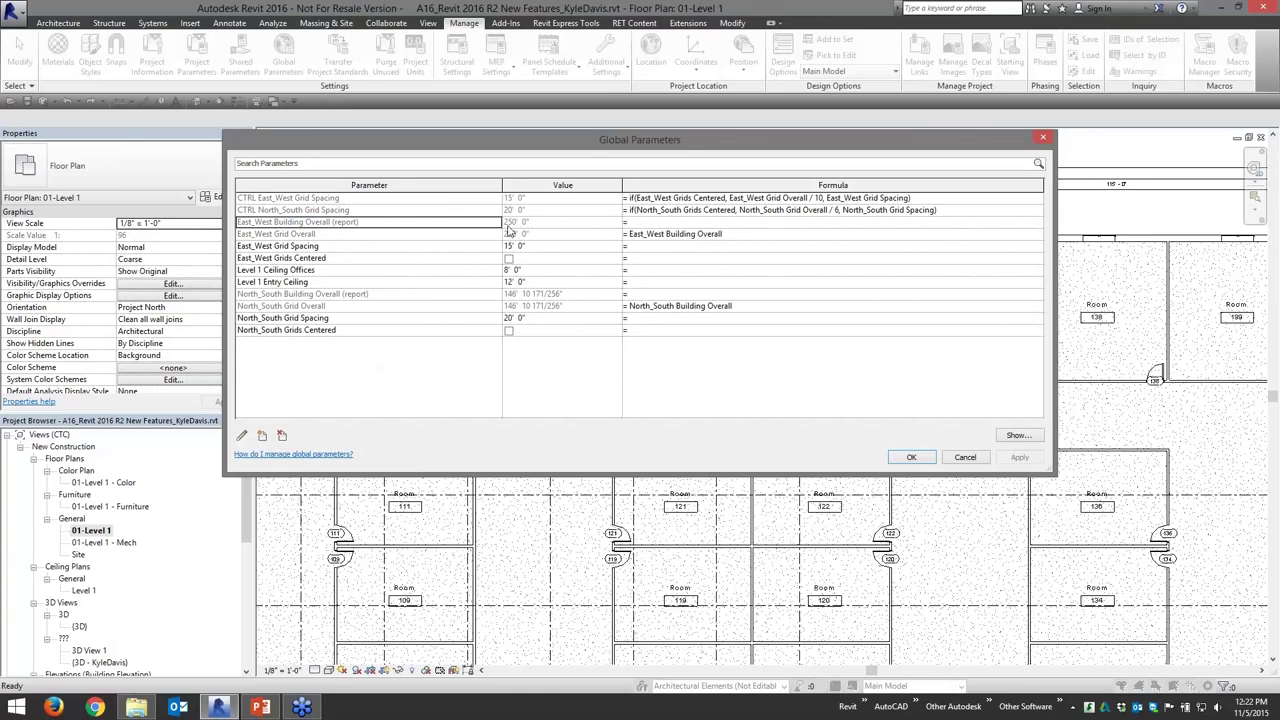
left_click(965, 461)
Select the east exterior wall and try to set the overall east-west building dimension to 200 feet, attempting to resolve the resulting errors.
scroll(1040, 425, "down", 2)
middle_click_drag(1149, 372, 589, 323)
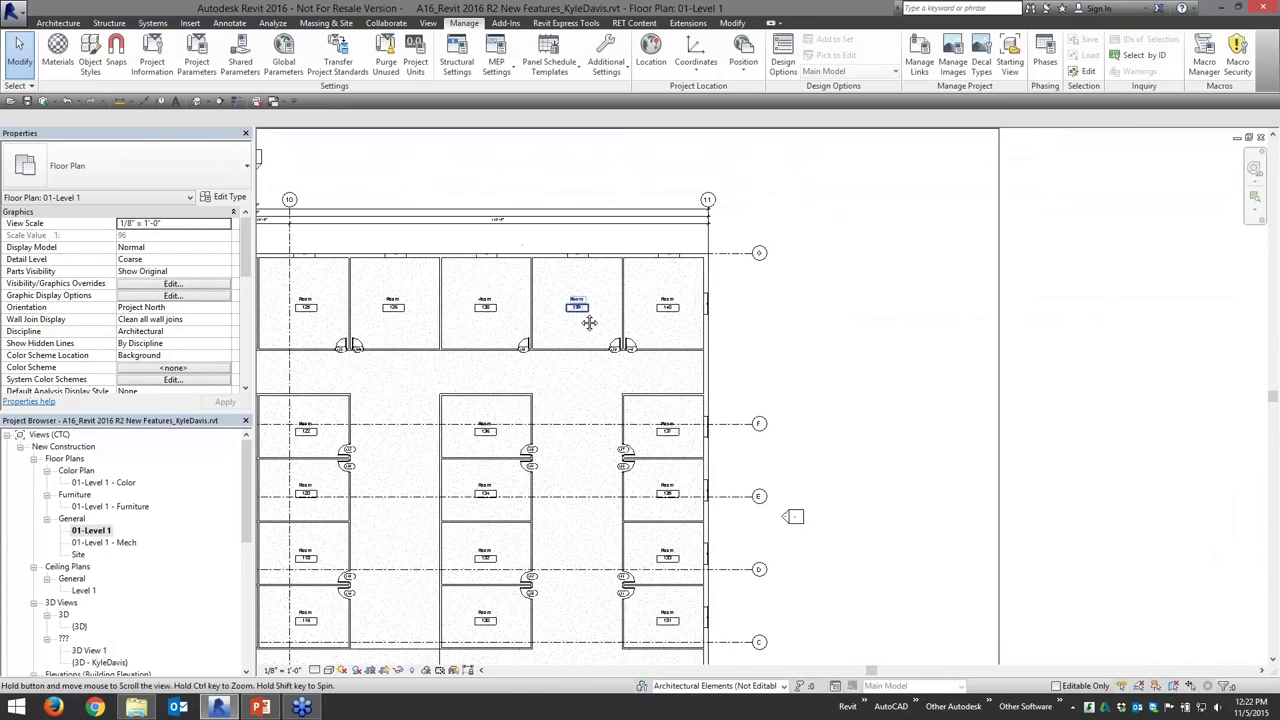
left_click(707, 284)
middle_click_drag(343, 208, 746, 274)
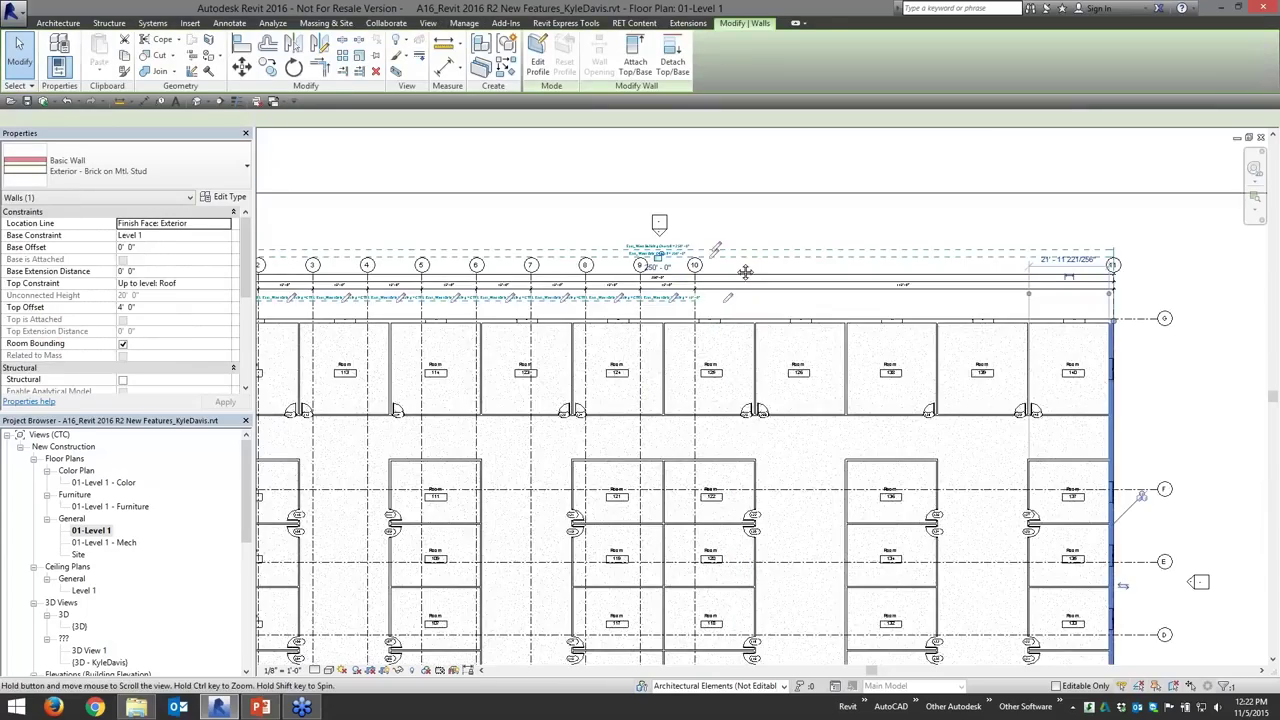
scroll(660, 256, "up", 3)
scroll(667, 271, "down", 2)
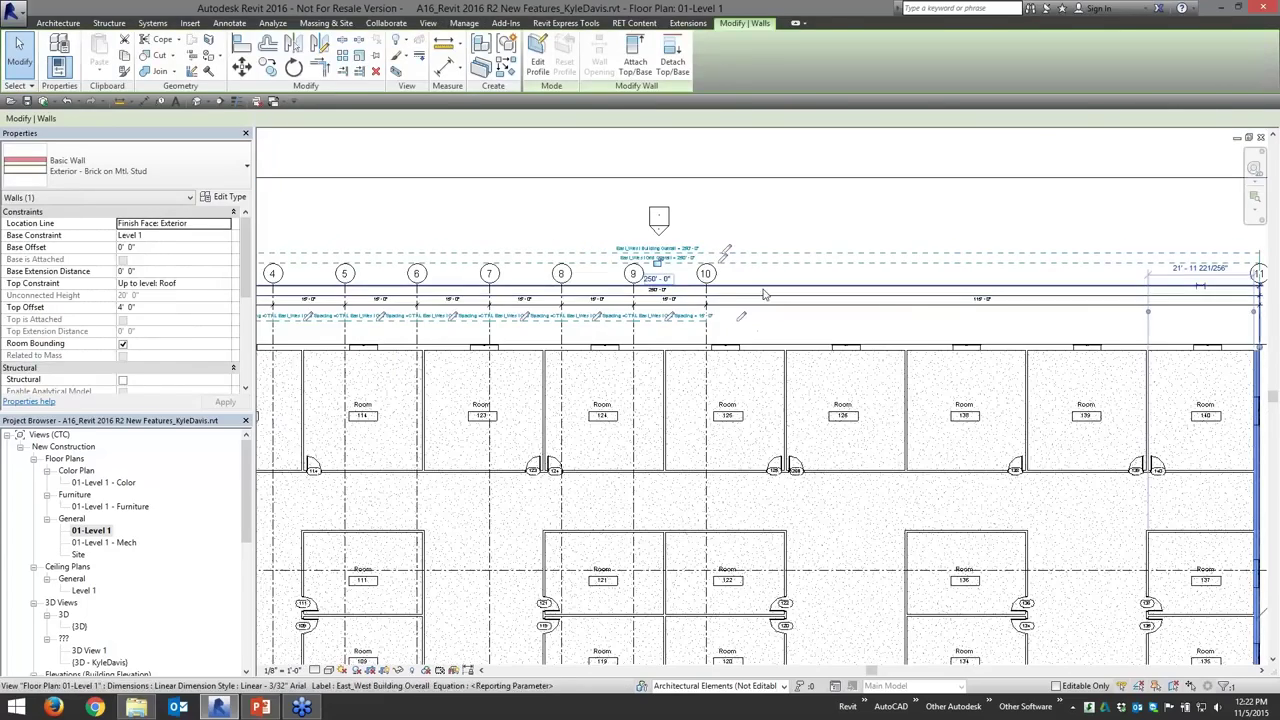
scroll(652, 282, "up", 2)
left_click(656, 278)
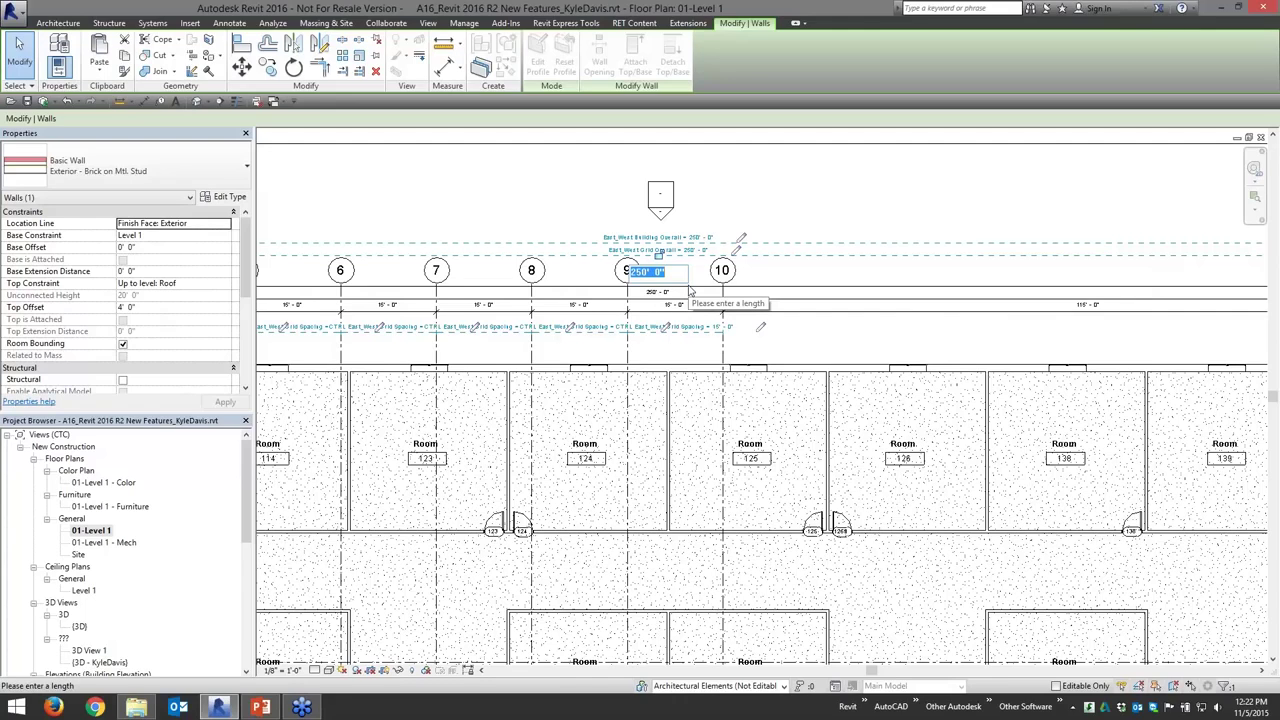
type("2")
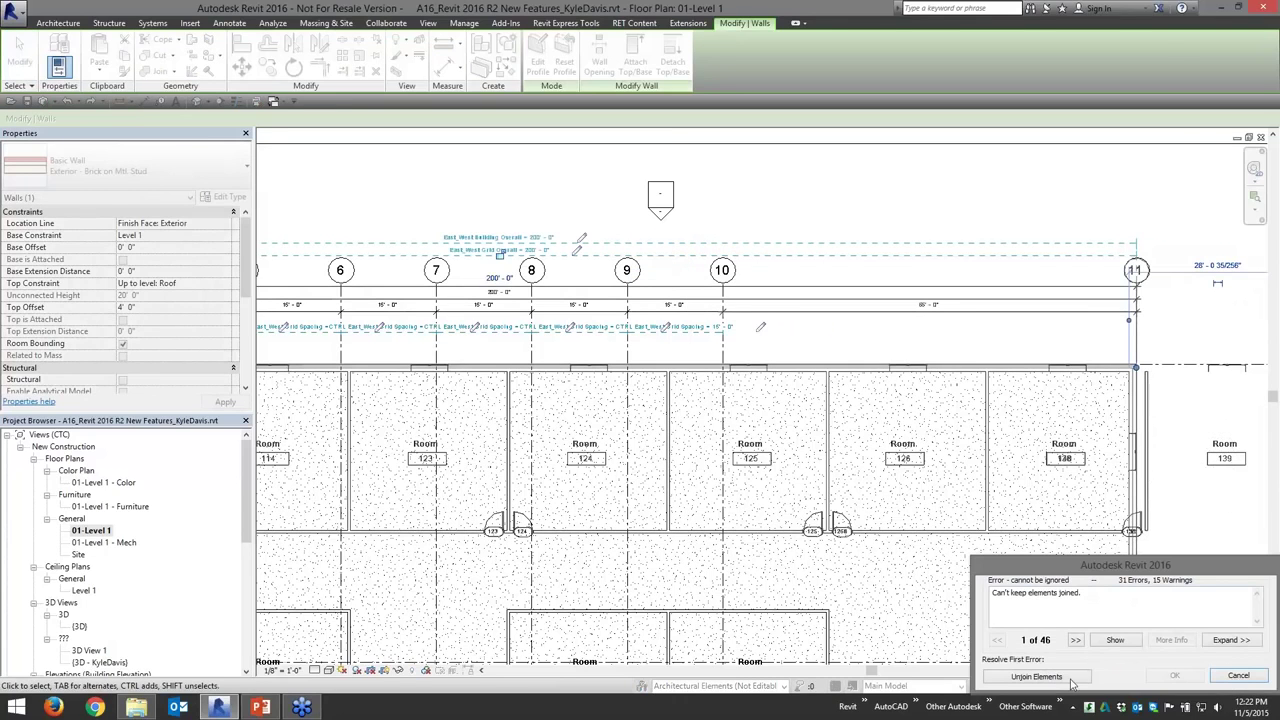
left_click(1066, 680)
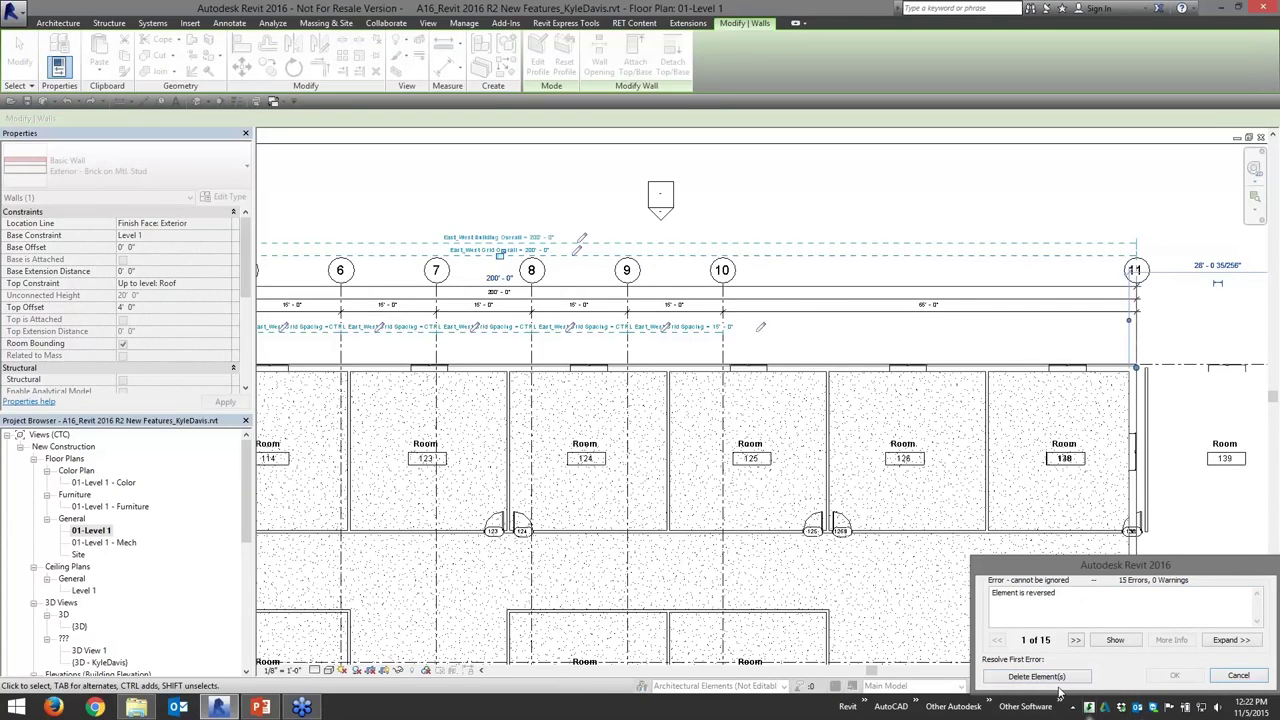
left_click(1046, 676)
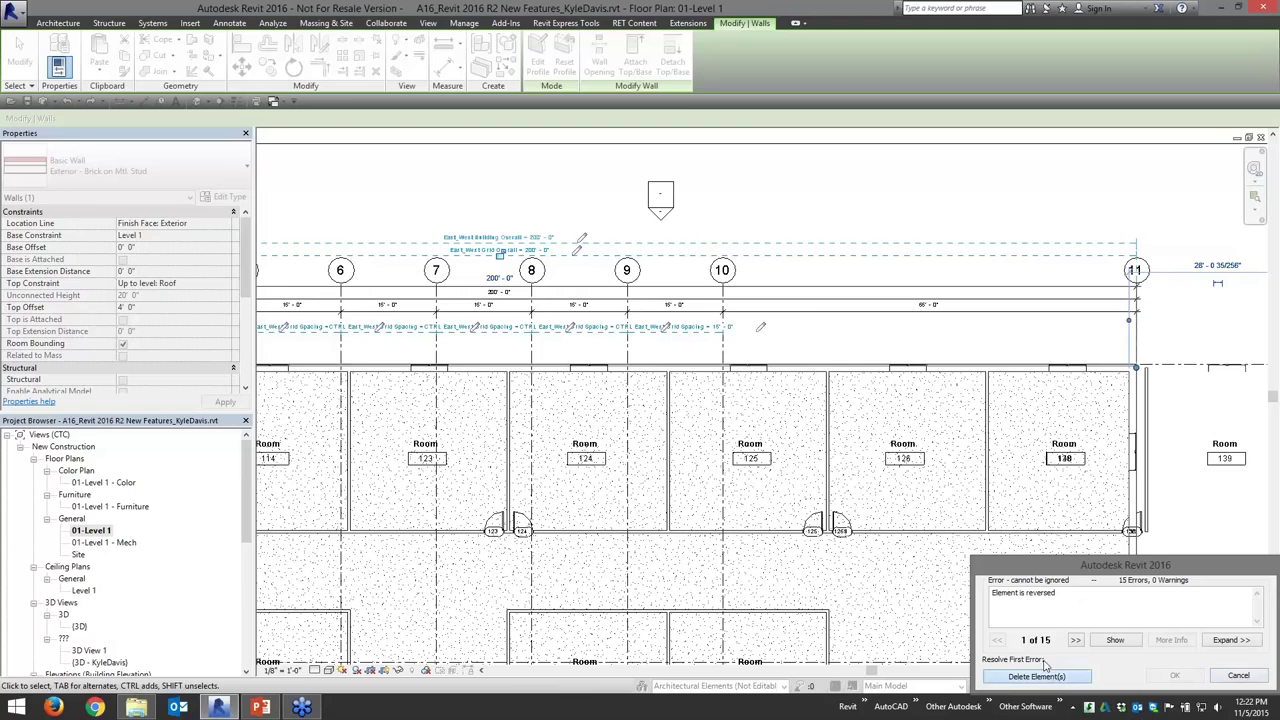
left_click(1240, 676)
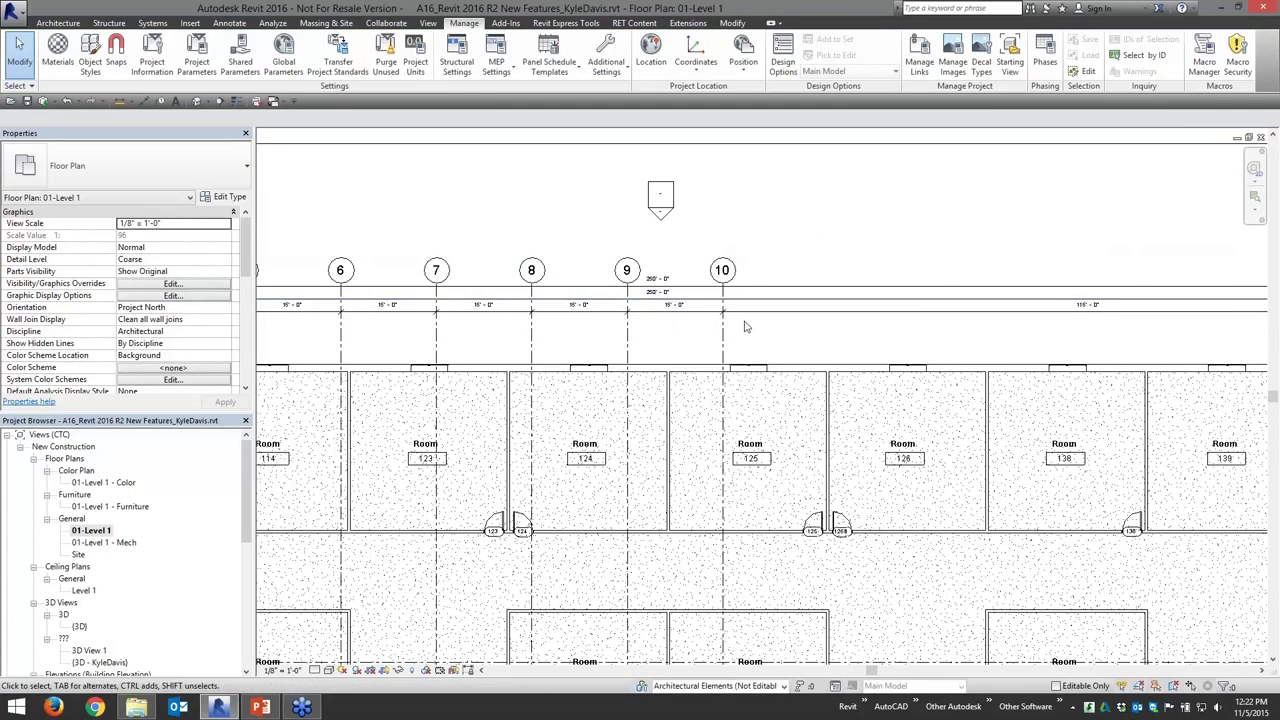
Turn on East_West Grids Centered in Global Parameters and apply it to the Level 1 plan.
scroll(650, 318, "down", 1)
left_click(283, 58)
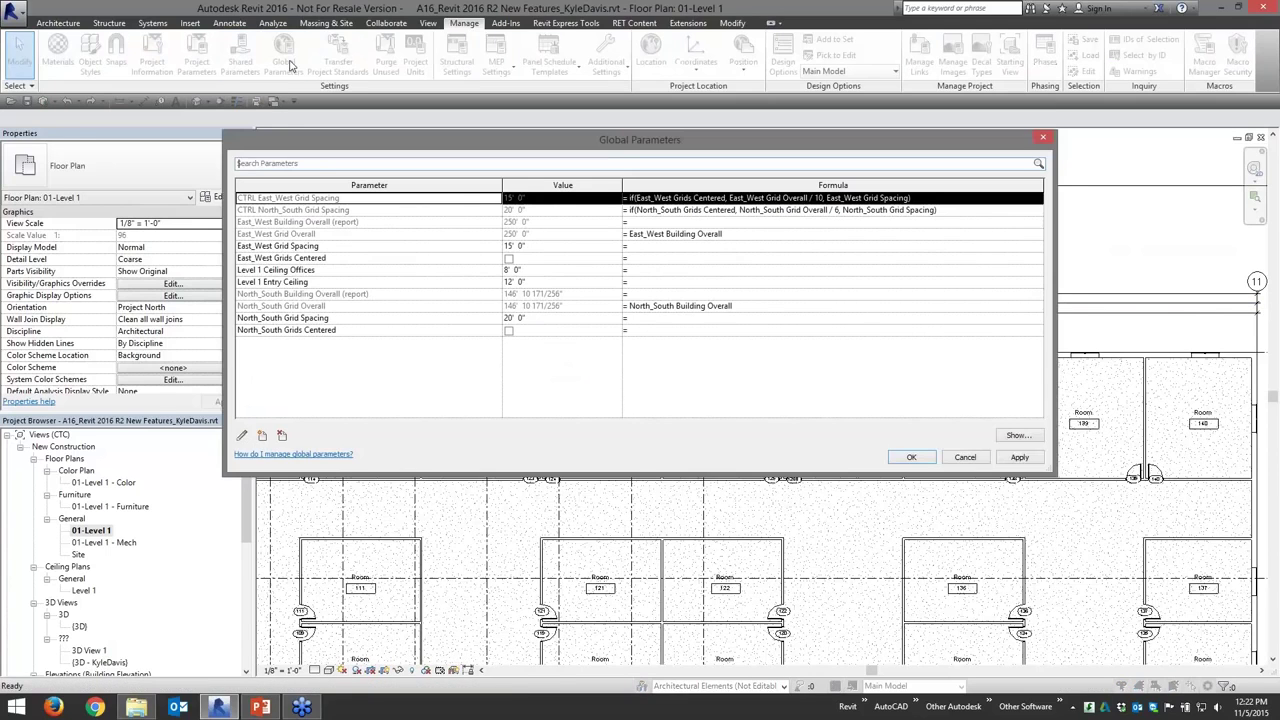
left_click(509, 259)
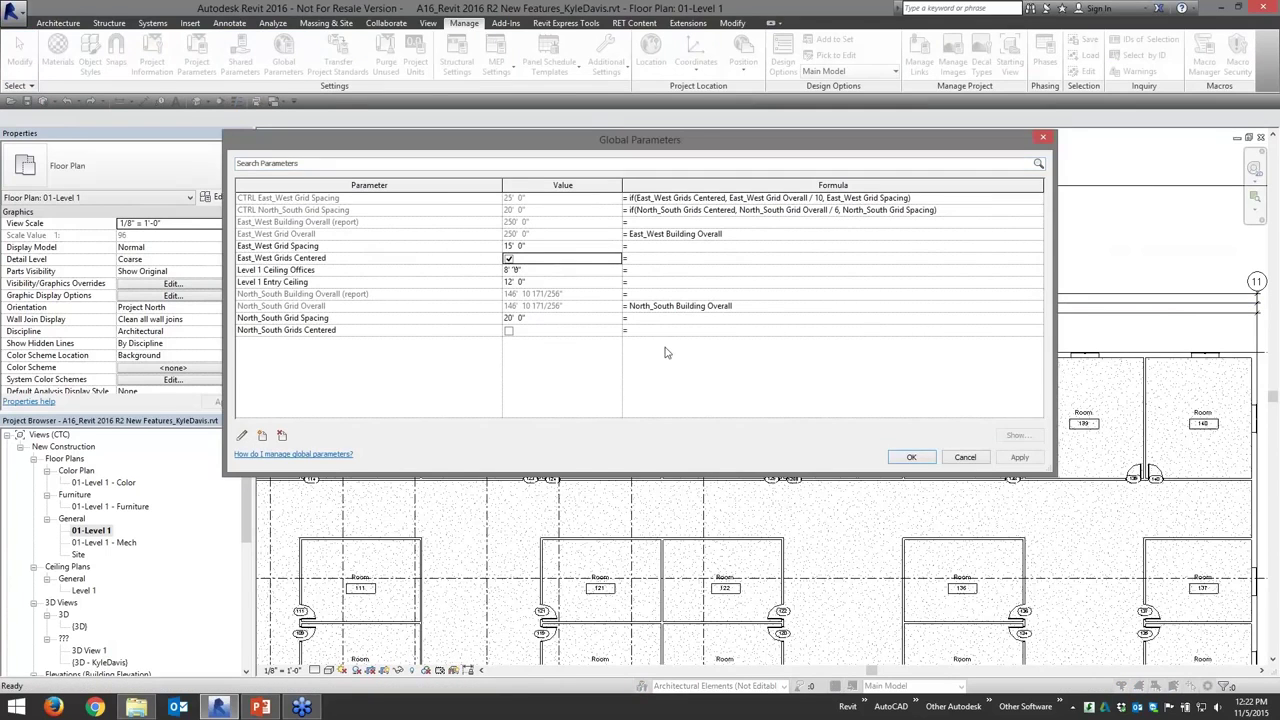
left_click(904, 457)
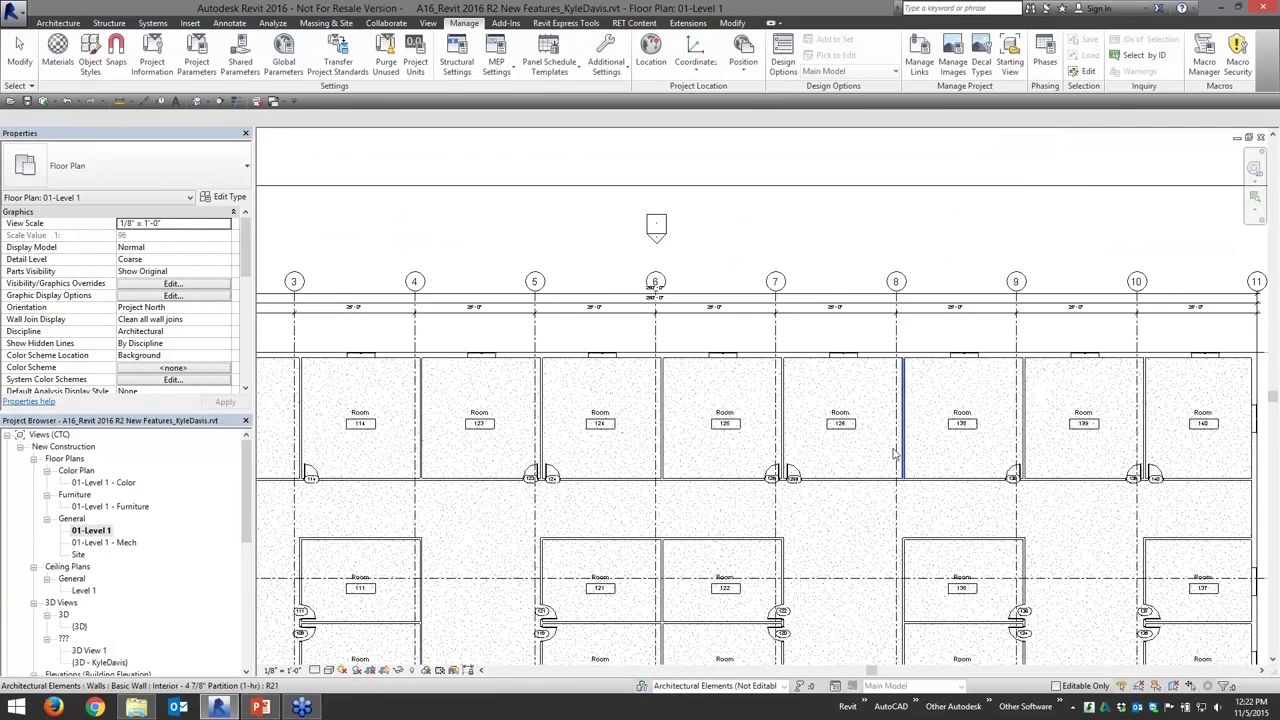
Turn on North_South Grids Centered in Global Parameters and inspect the lettered grid spacing along the building's west side.
left_click(283, 67)
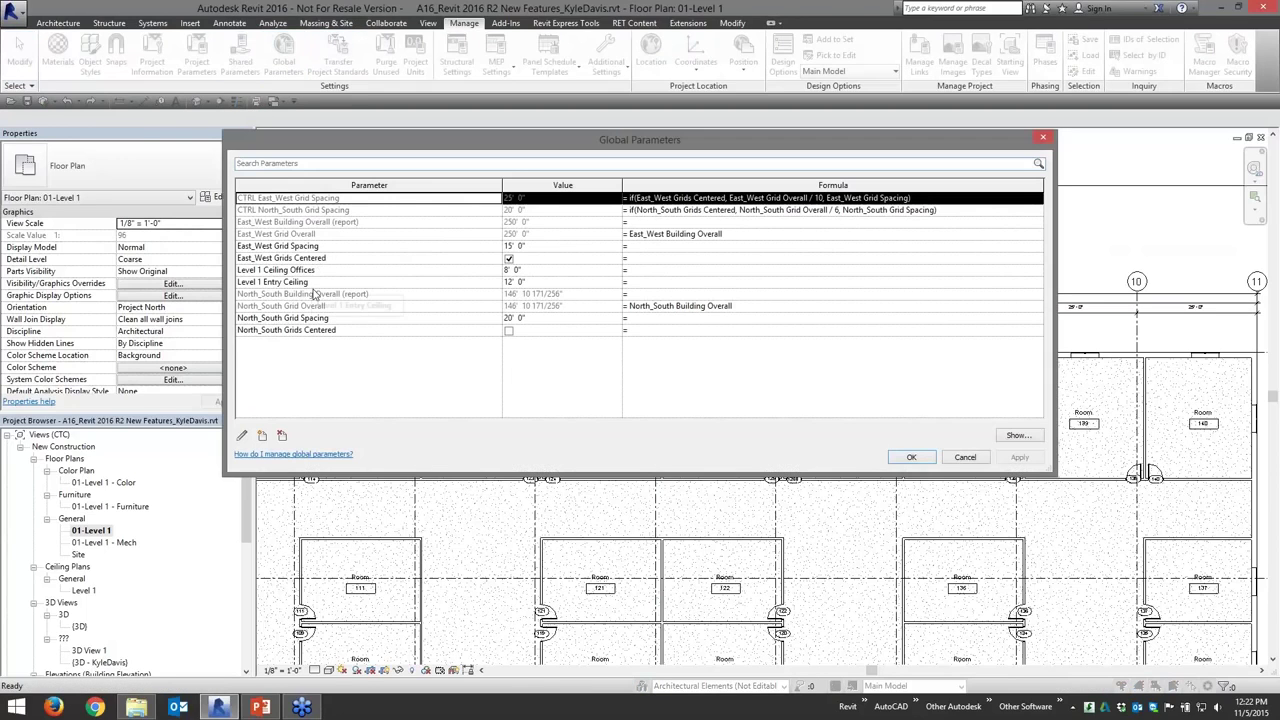
left_click(508, 331)
left_click(508, 331)
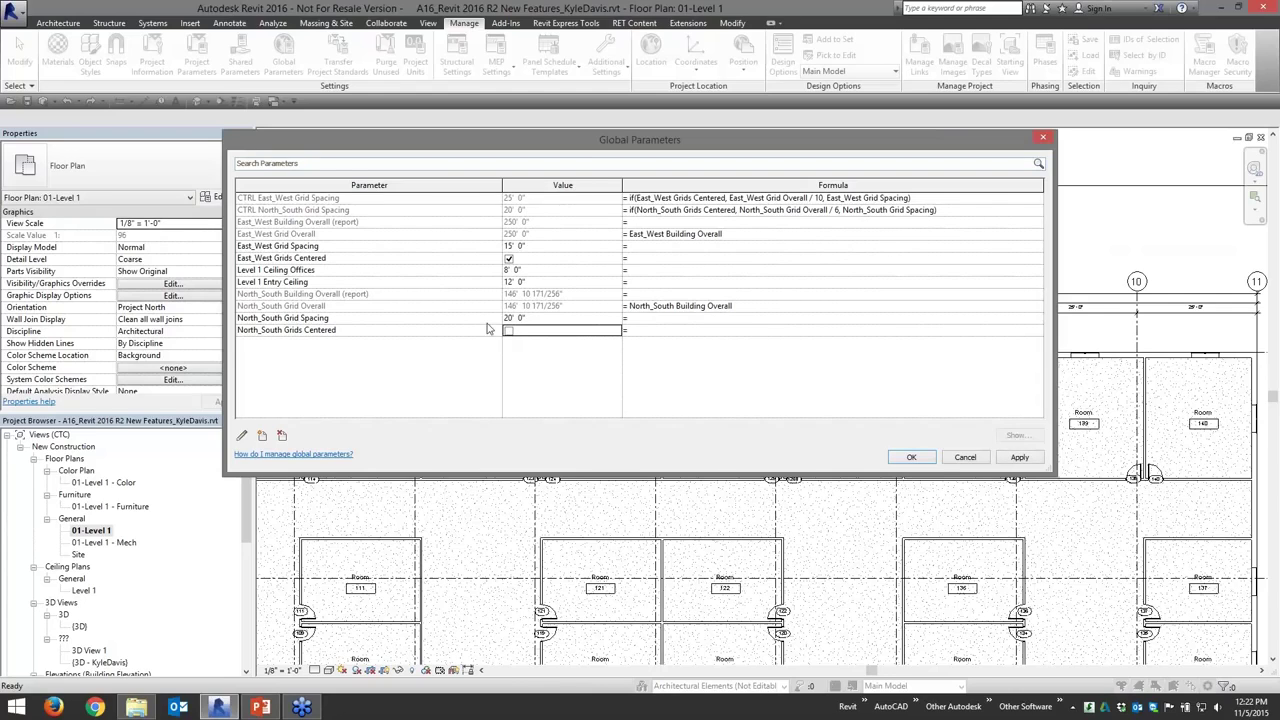
left_click(911, 457)
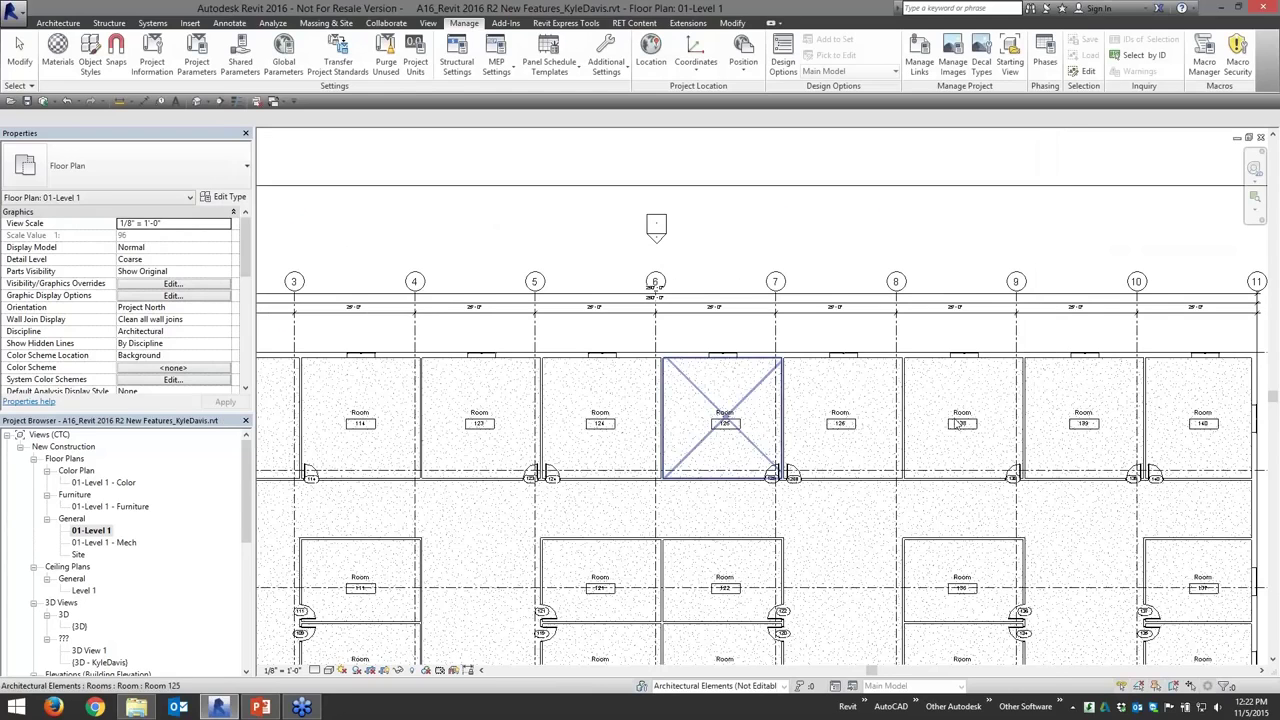
middle_click_drag(683, 429, 1172, 229)
scroll(513, 467, "up", 2)
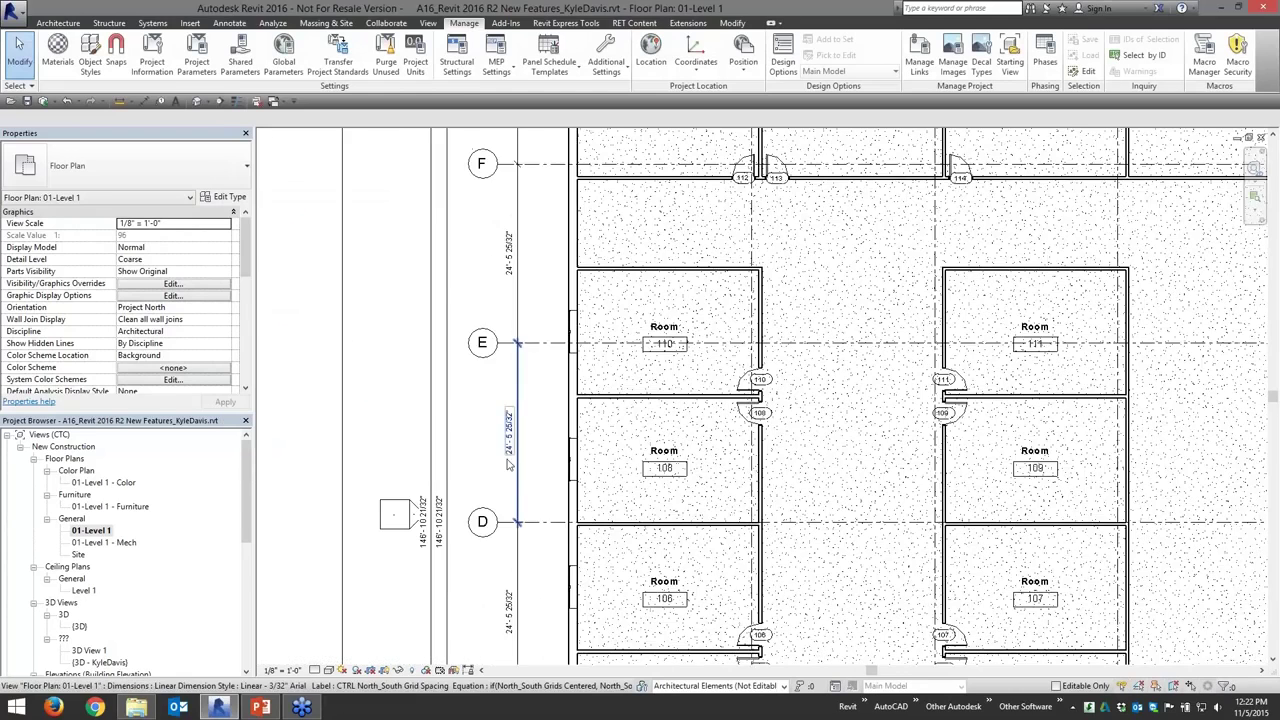
Turn North_South Grids Centered back off in Global Parameters and check the lettered grids in the whole Level 1 plan.
left_click(284, 62)
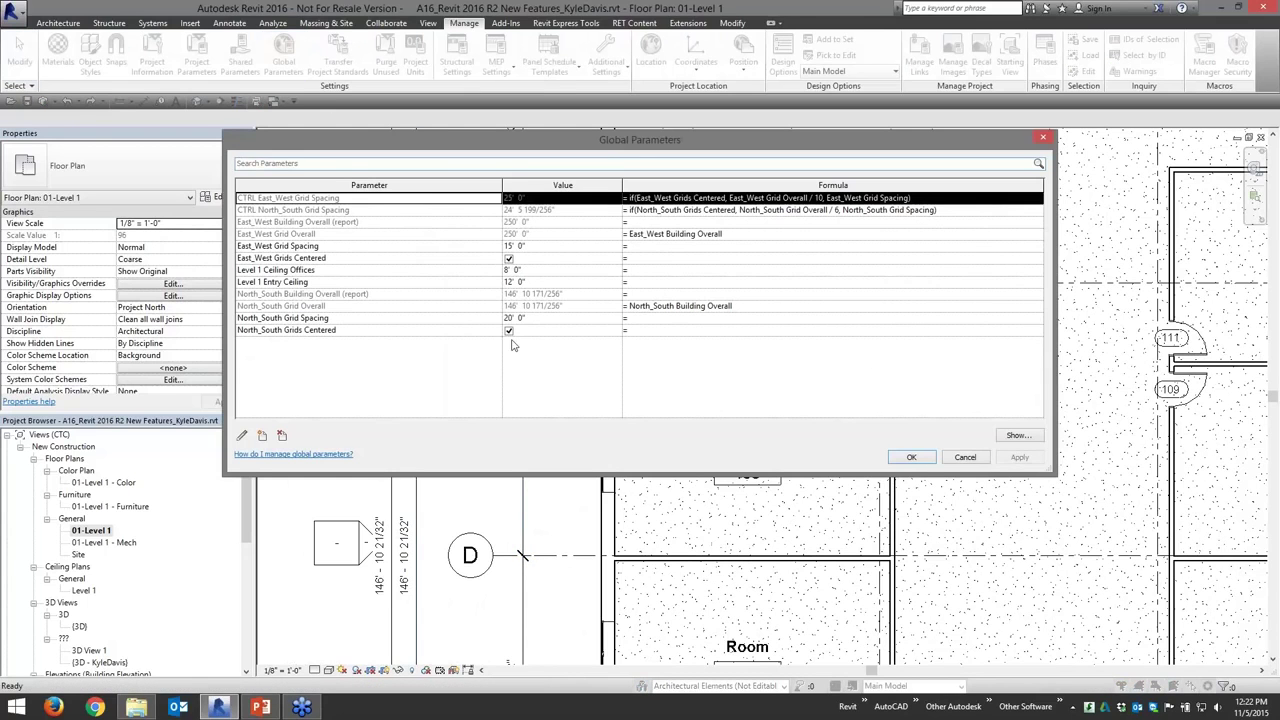
left_click(509, 331)
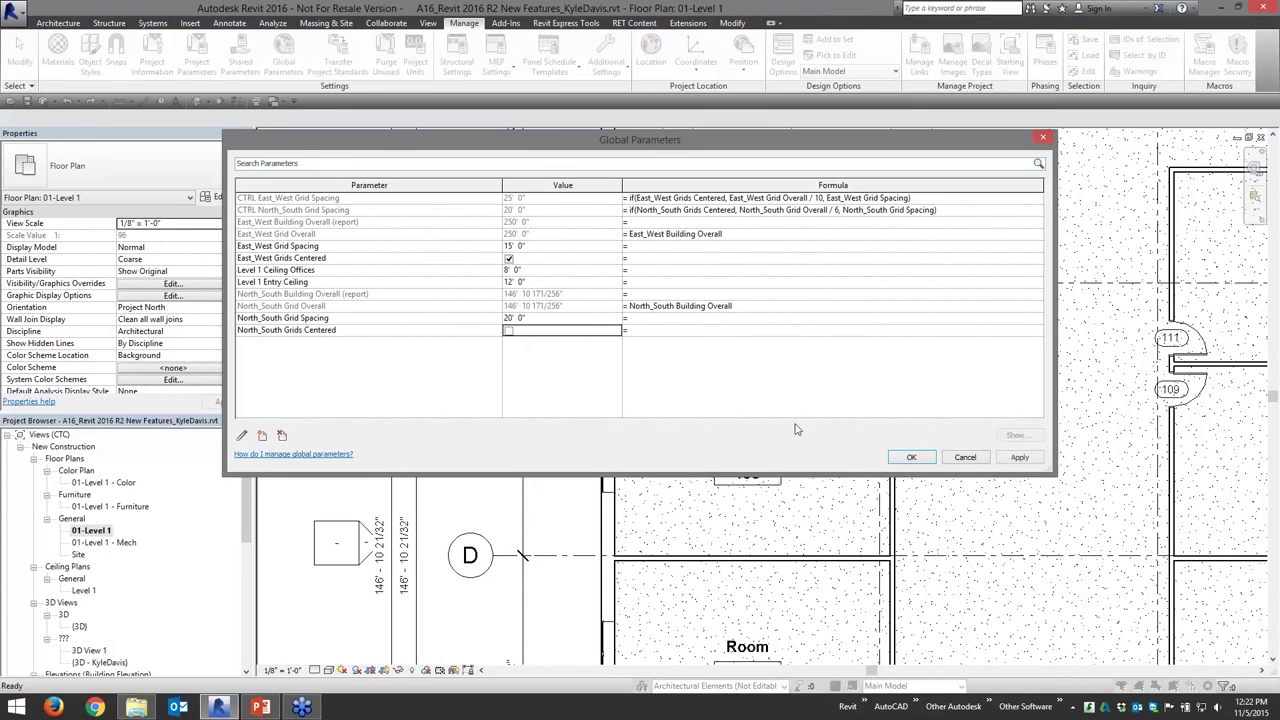
left_click(910, 457)
scroll(550, 376, "down", 2)
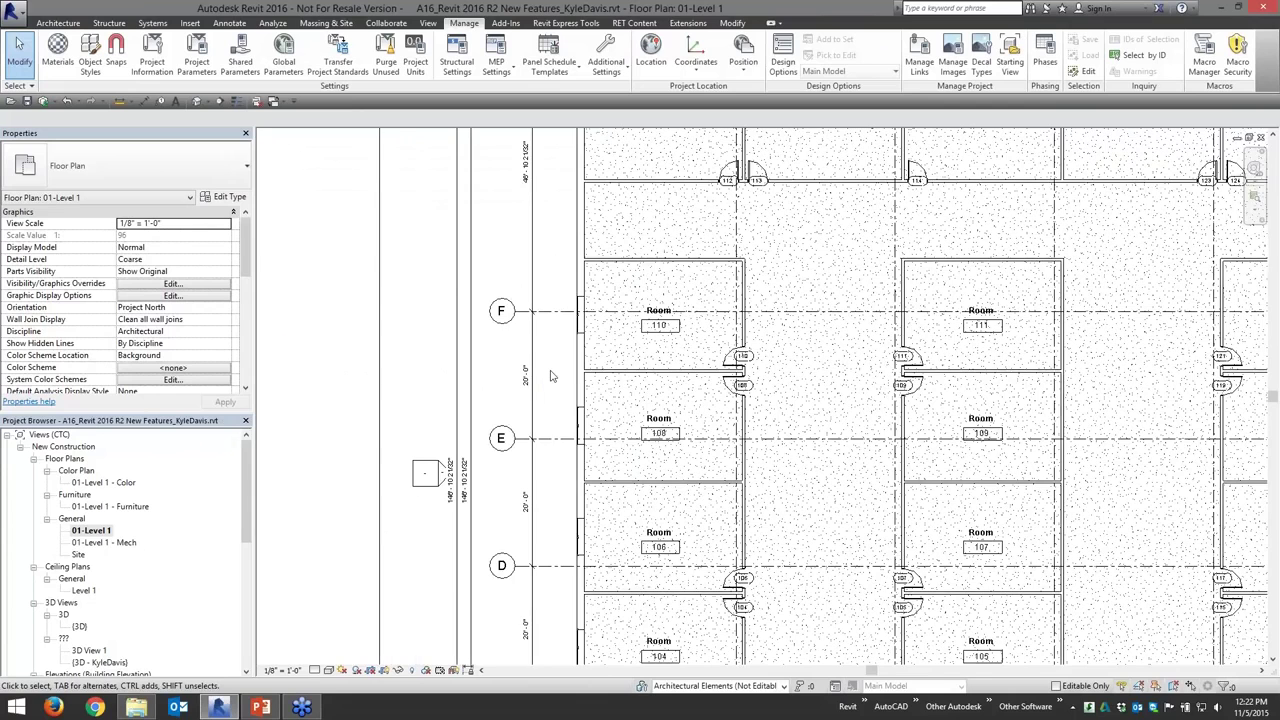
middle_click(678, 389)
middle_click(678, 389)
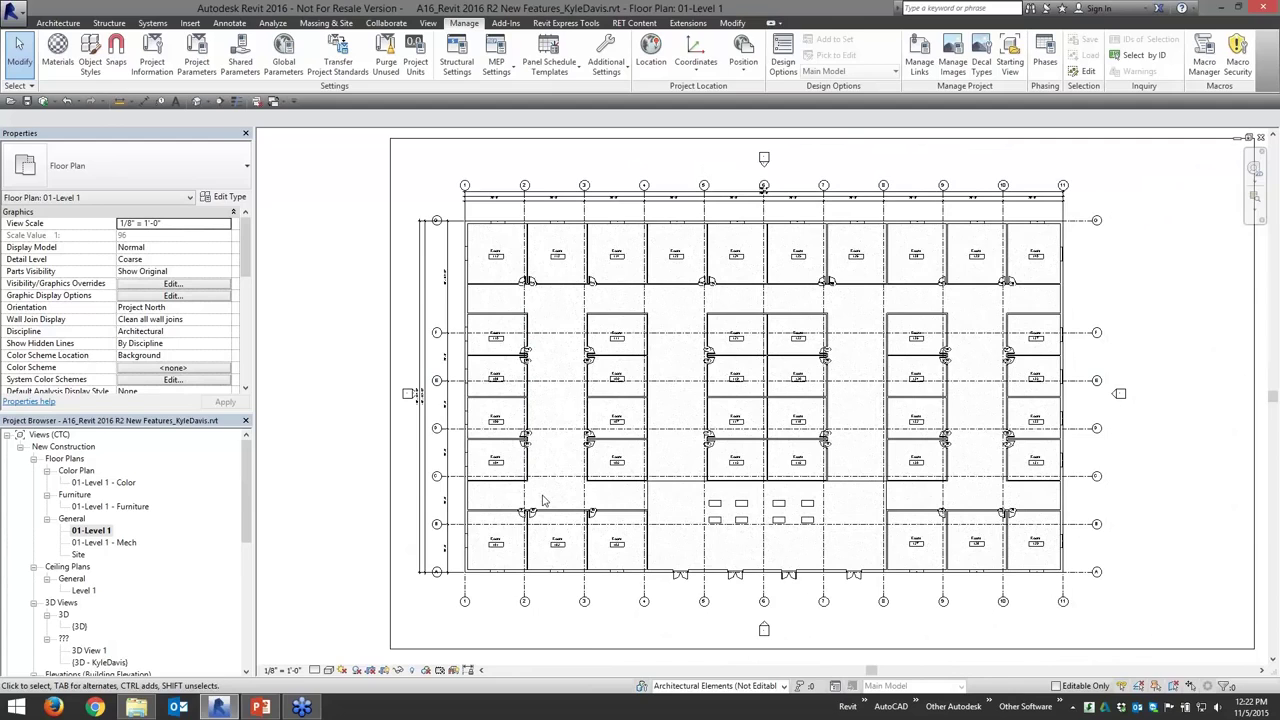
Open the South elevation and examine the ceiling reference planes and their height dimensions near grid 1.
left_click(89, 651)
scroll(86, 658, "down", 3)
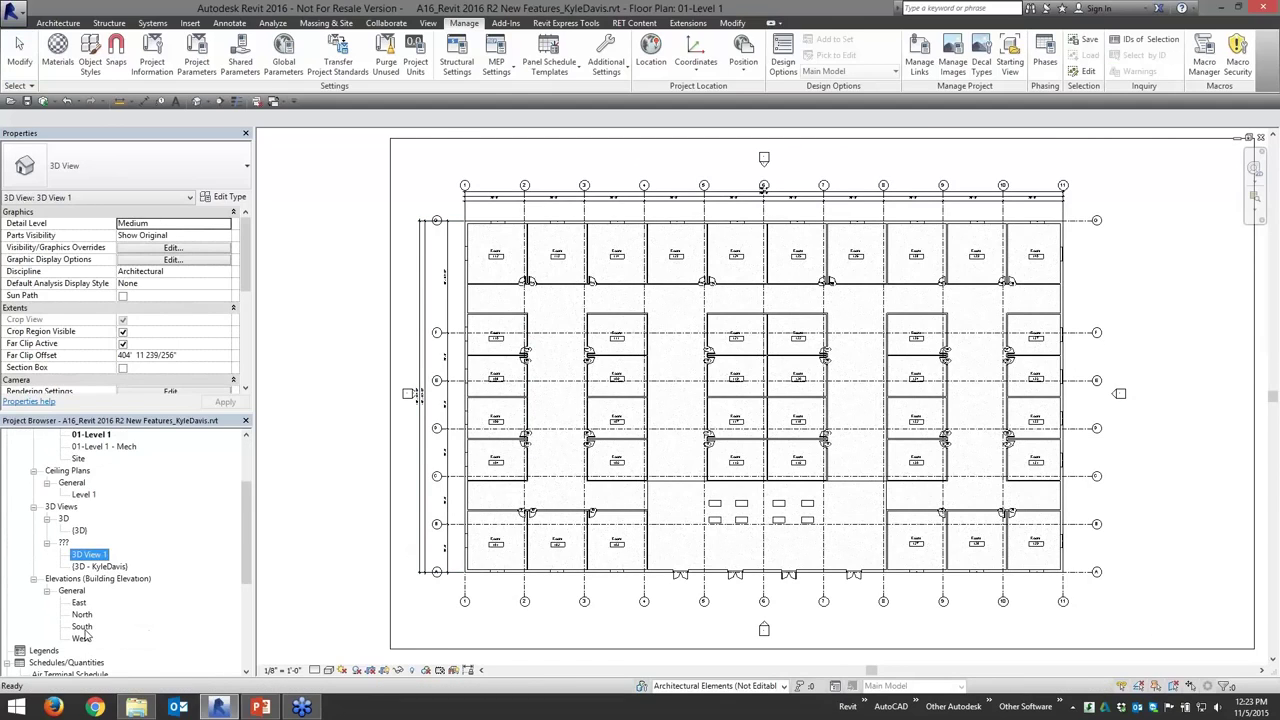
double_click(83, 627)
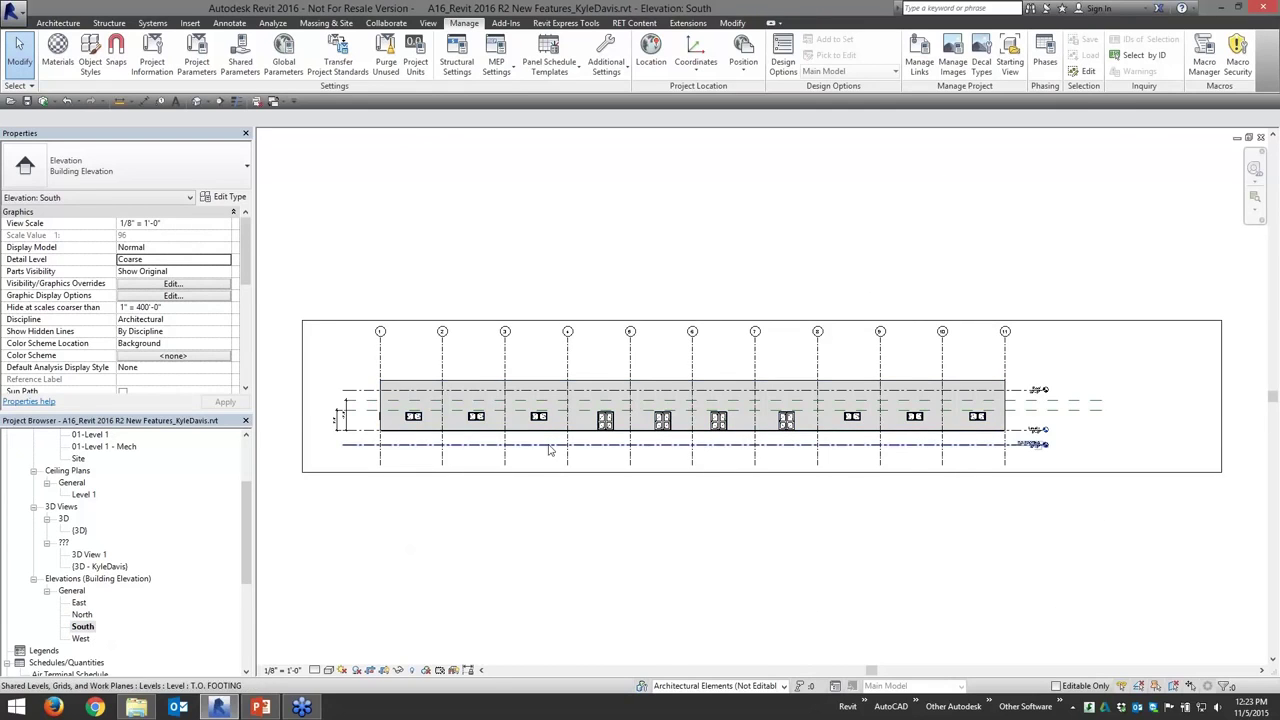
scroll(366, 418, "up", 3)
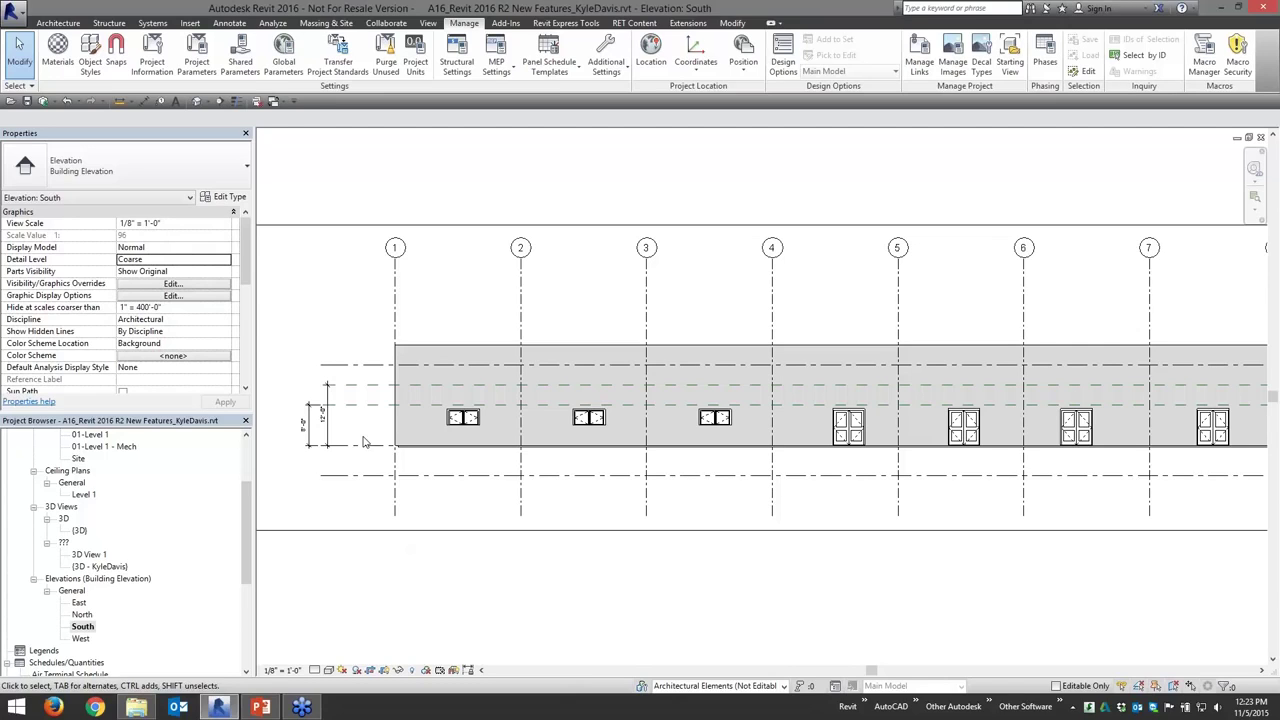
In the Level 1 ceiling plan, select an entry ceiling diffuser and check which global parameter its Air Terminal Elevation is associated with.
double_click(83, 496)
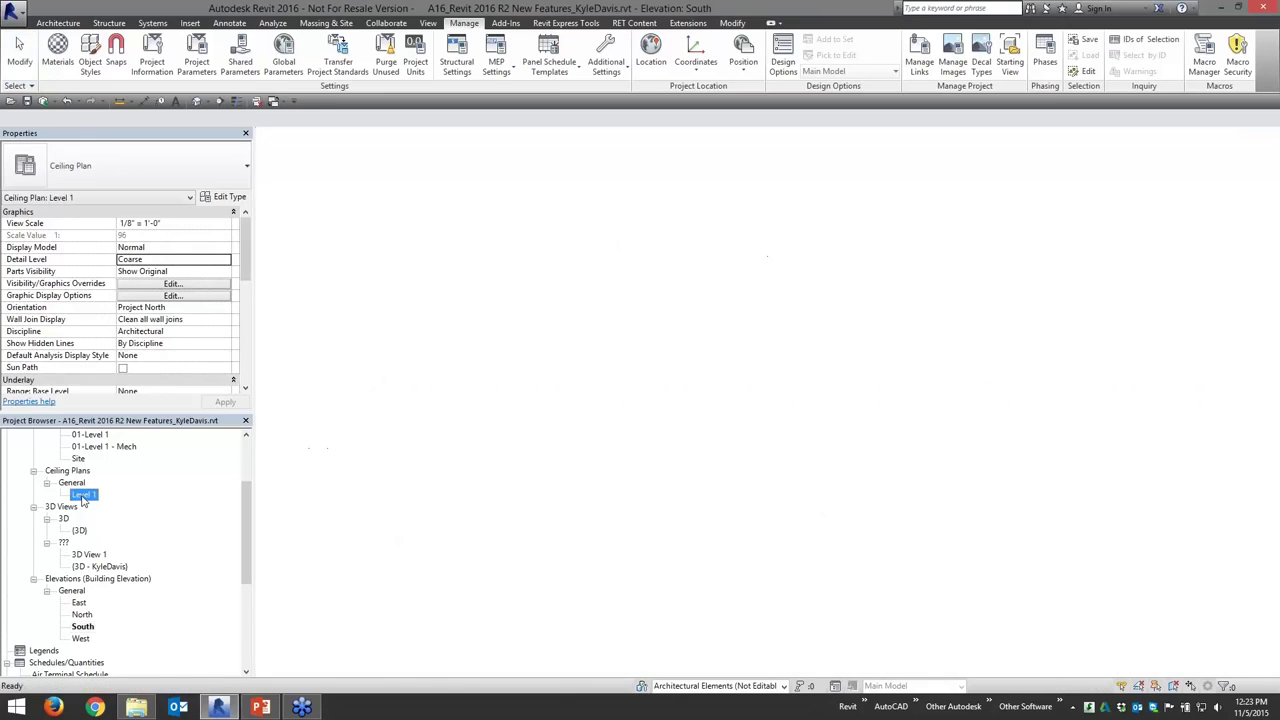
scroll(665, 510, "up", 4)
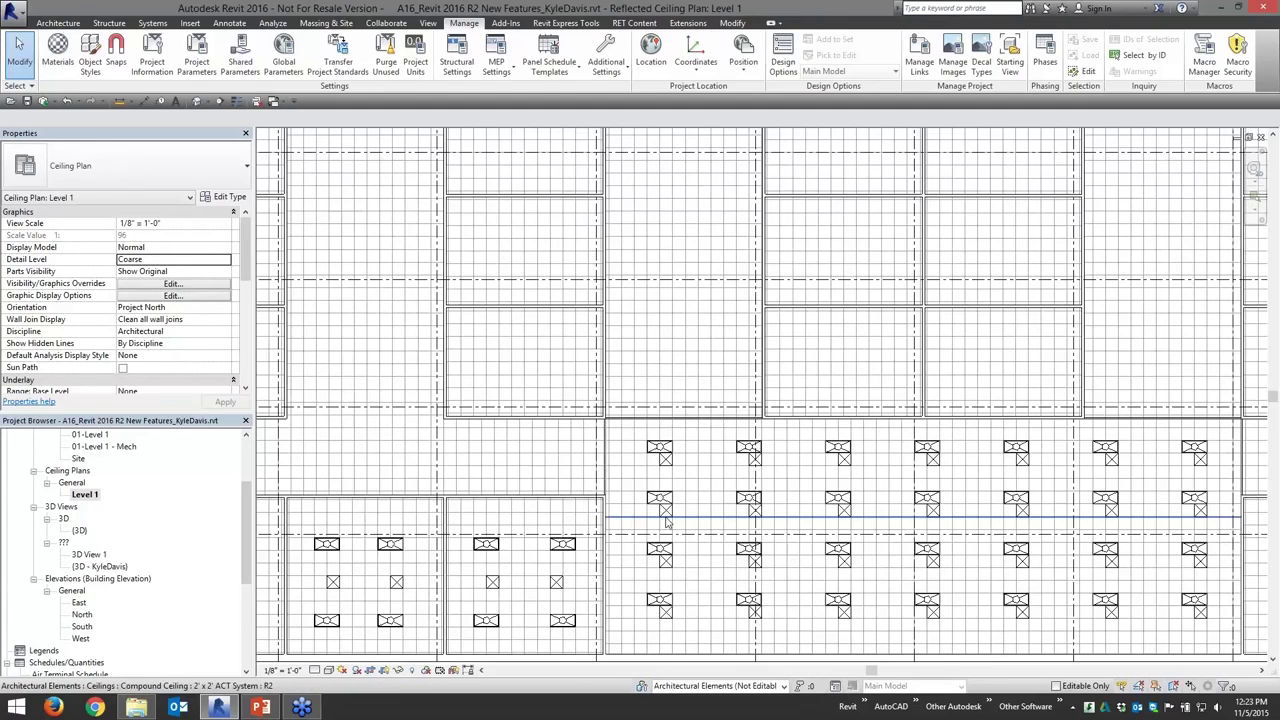
left_click(665, 510)
scroll(665, 510, "up", 3)
left_click(665, 510)
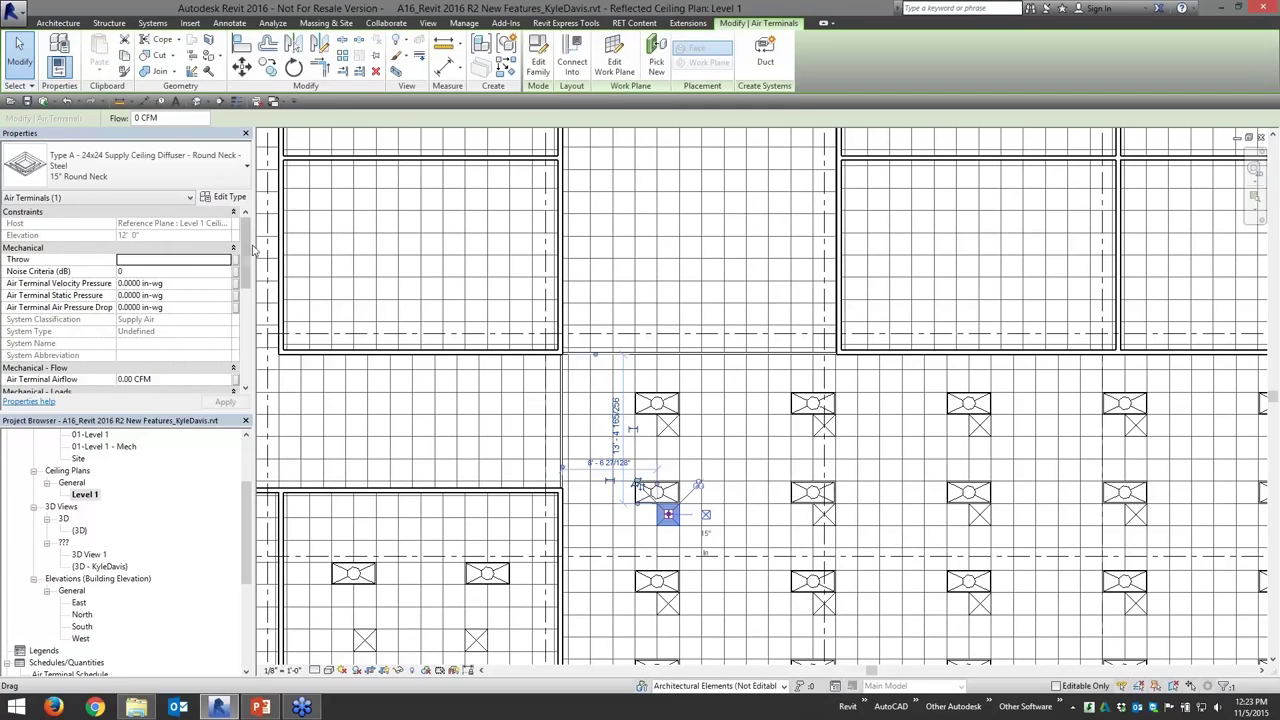
left_click_drag(250, 250, 250, 295)
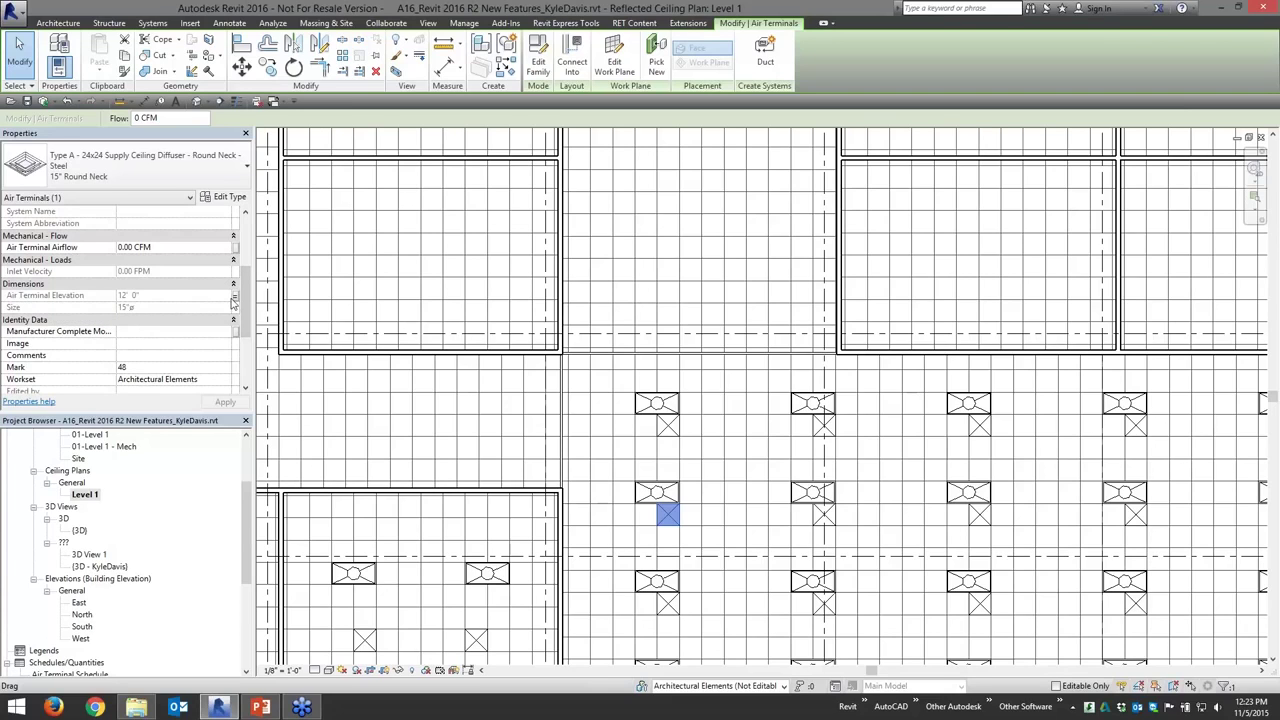
left_click(237, 299)
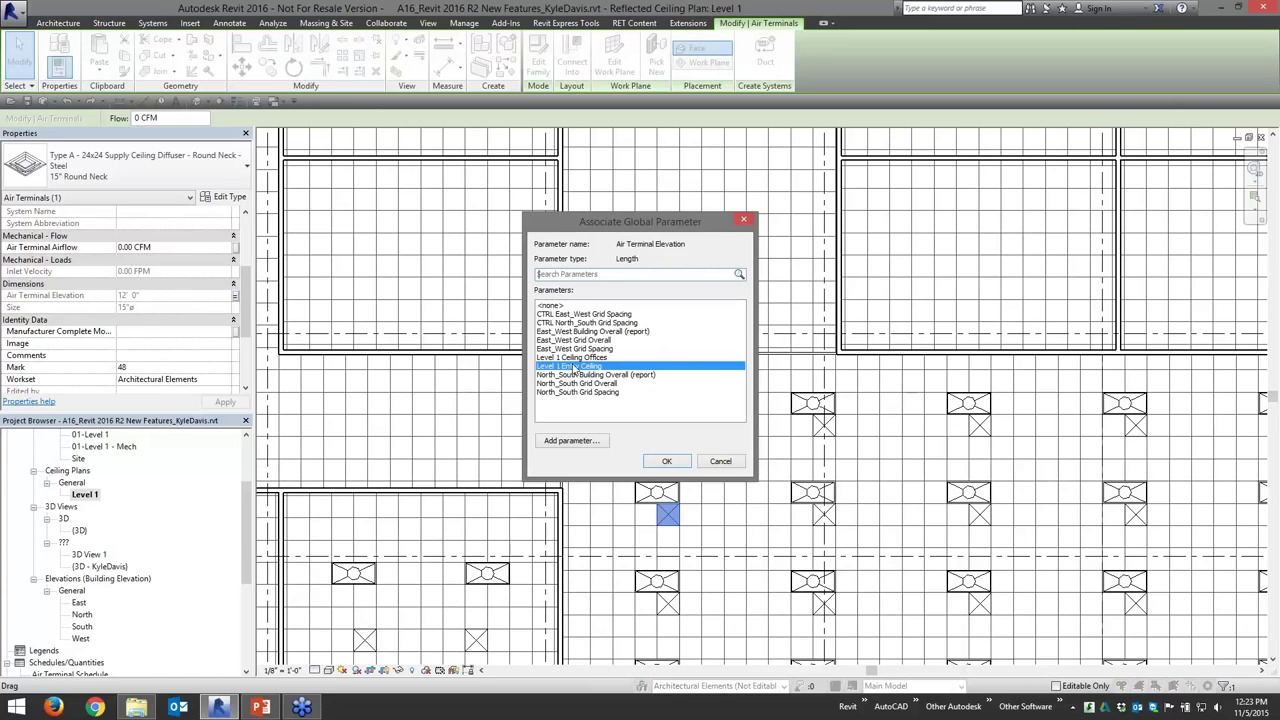
left_click(725, 467)
Select the first column of four entry ceiling diffusers together and check their shared Air Terminal Elevation, then clear the selection.
middle_click_drag(636, 482, 390, 450)
left_click(421, 392, "ctrl")
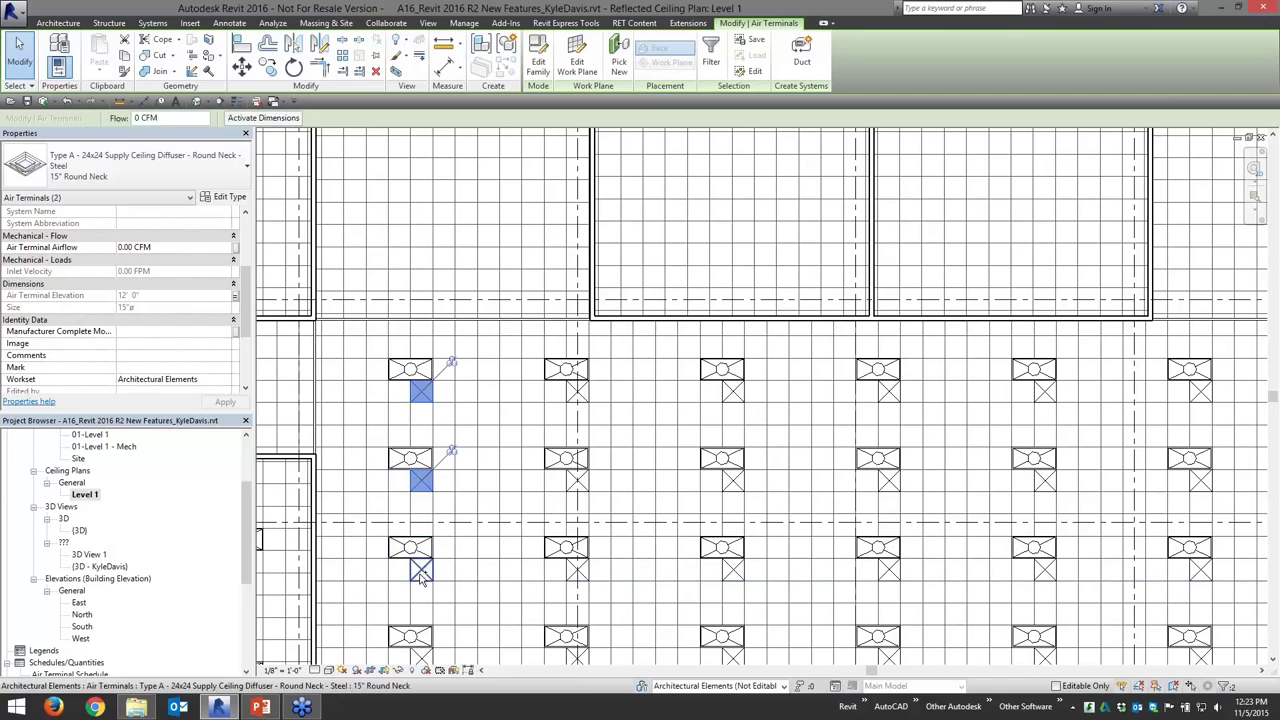
left_click(421, 568, "ctrl")
left_click(421, 655, "ctrl")
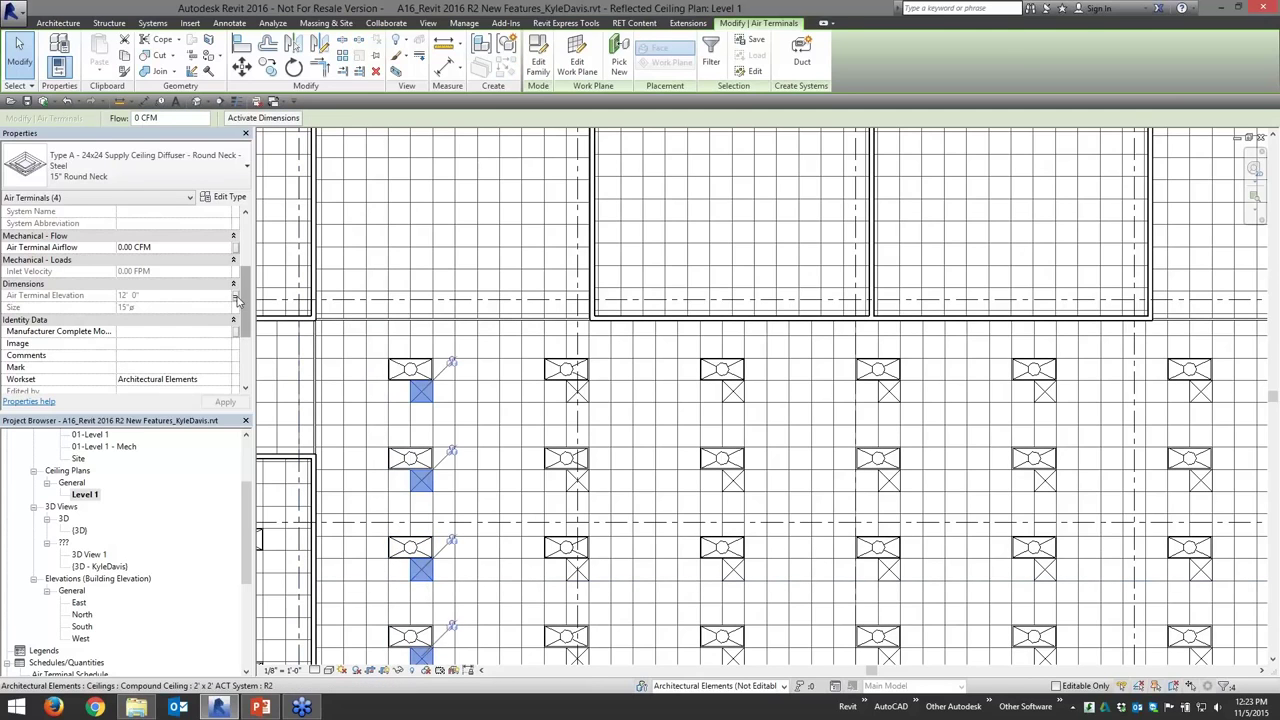
scroll(484, 450, "down", 2)
middle_click_drag(484, 450, 940, 363)
key("Escape")
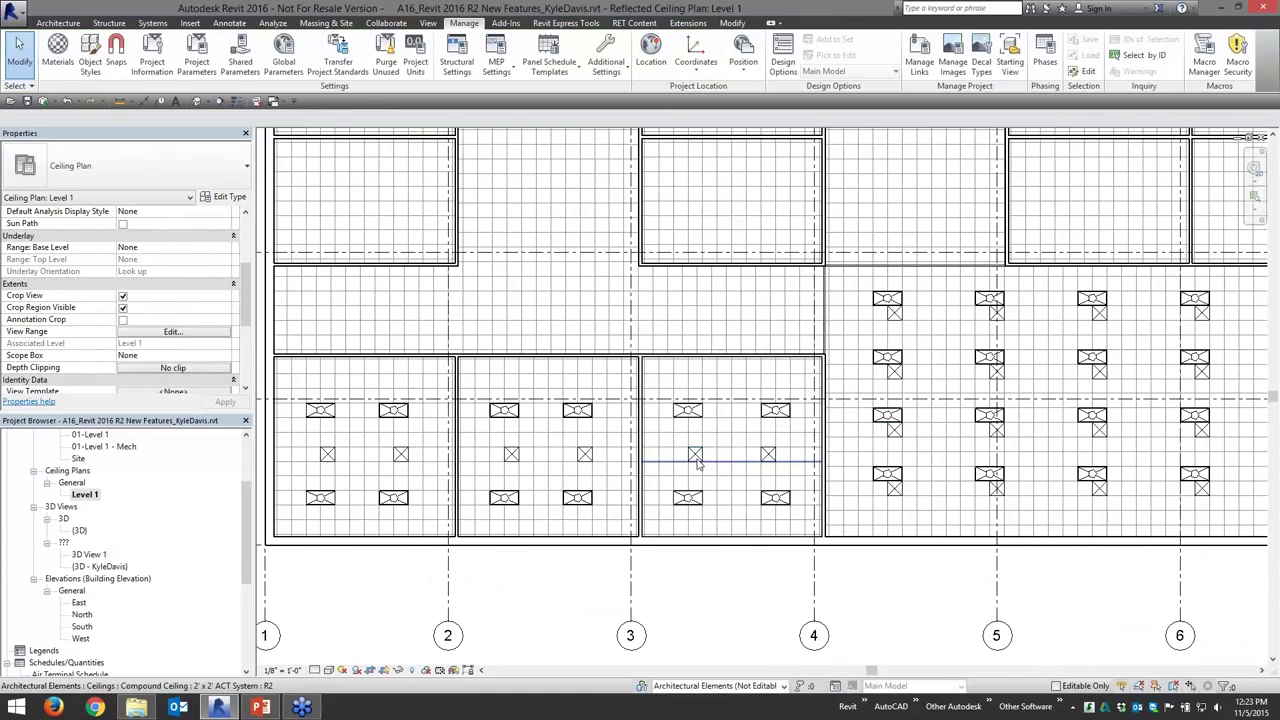
Select the four ceiling diffusers in the second and third offices, check their Air Terminal Elevation's global parameter association, and clear the selection.
scroll(698, 460, "up", 2)
left_click(695, 455)
left_click(808, 453, "ctrl")
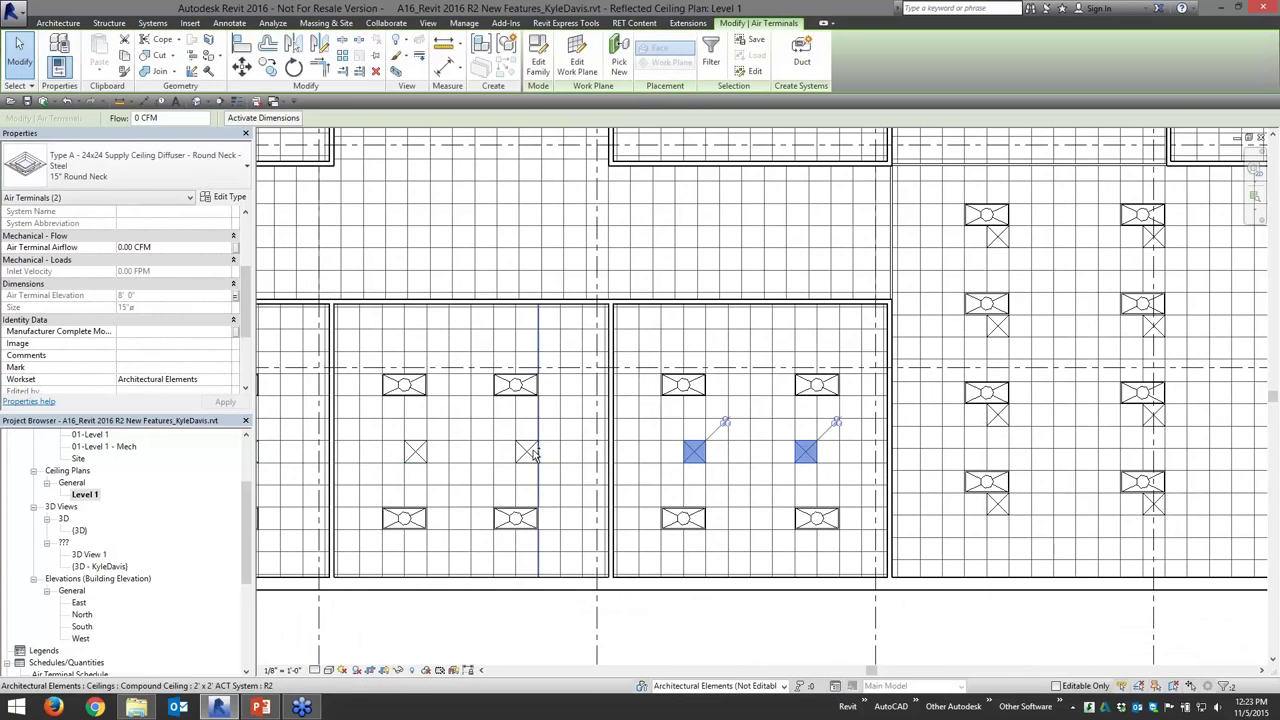
left_click(526, 452, "ctrl")
left_click(416, 453, "ctrl")
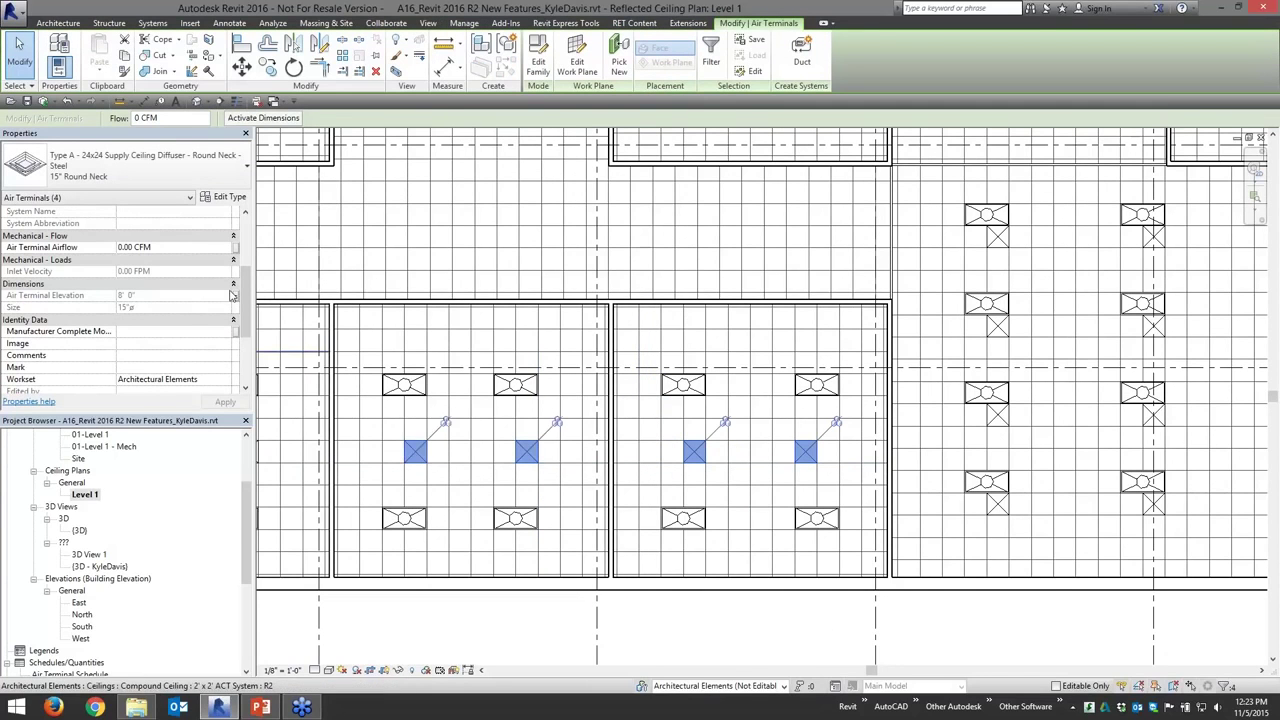
left_click(237, 296)
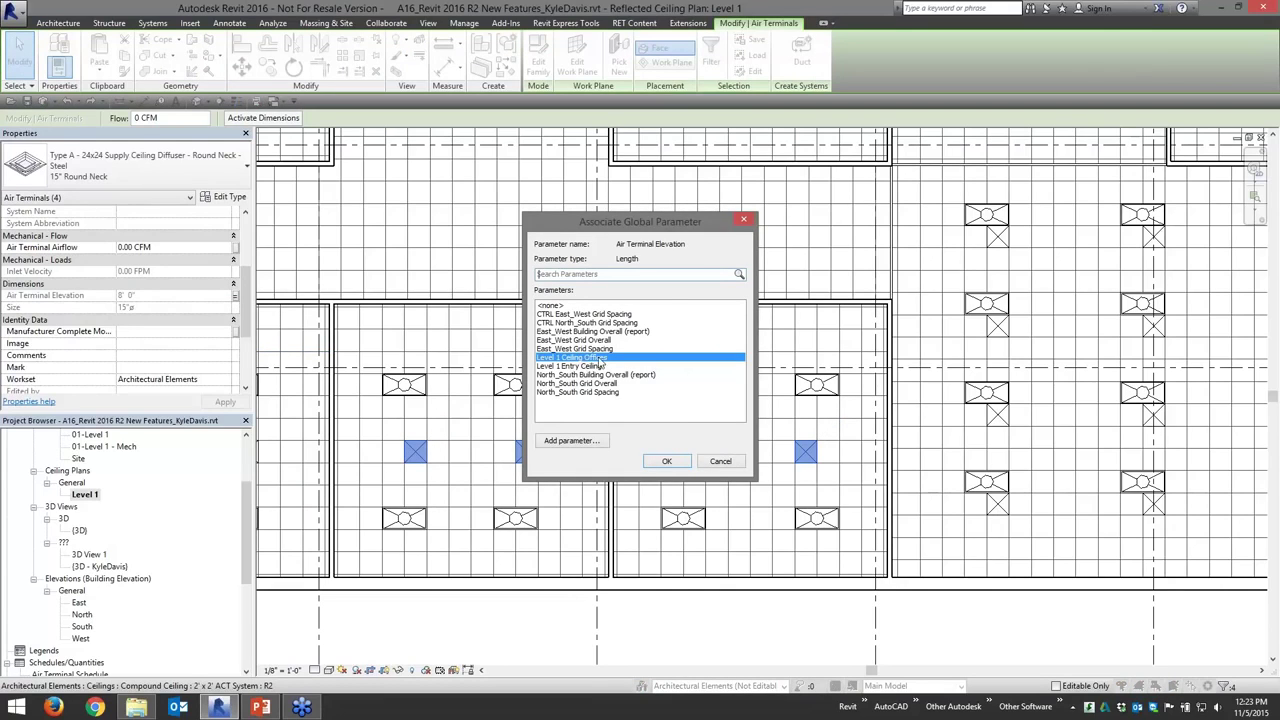
left_click(720, 461)
scroll(695, 490, "down", 2)
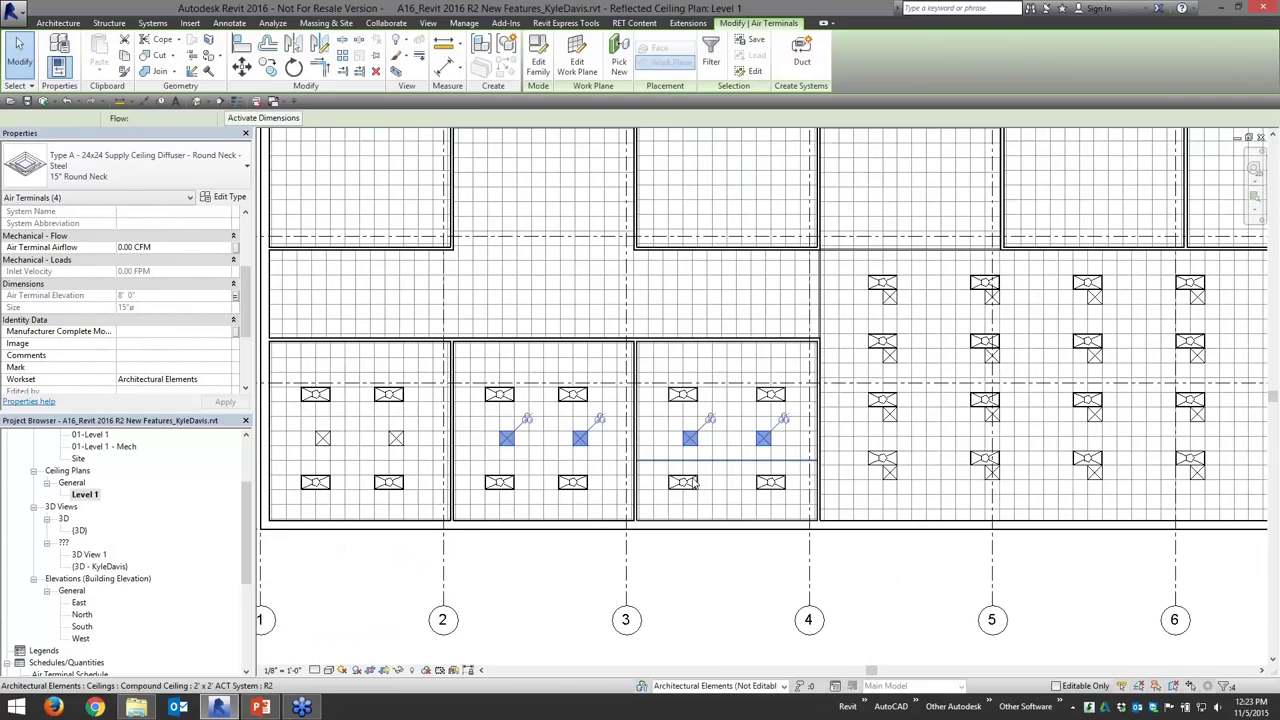
key("Escape")
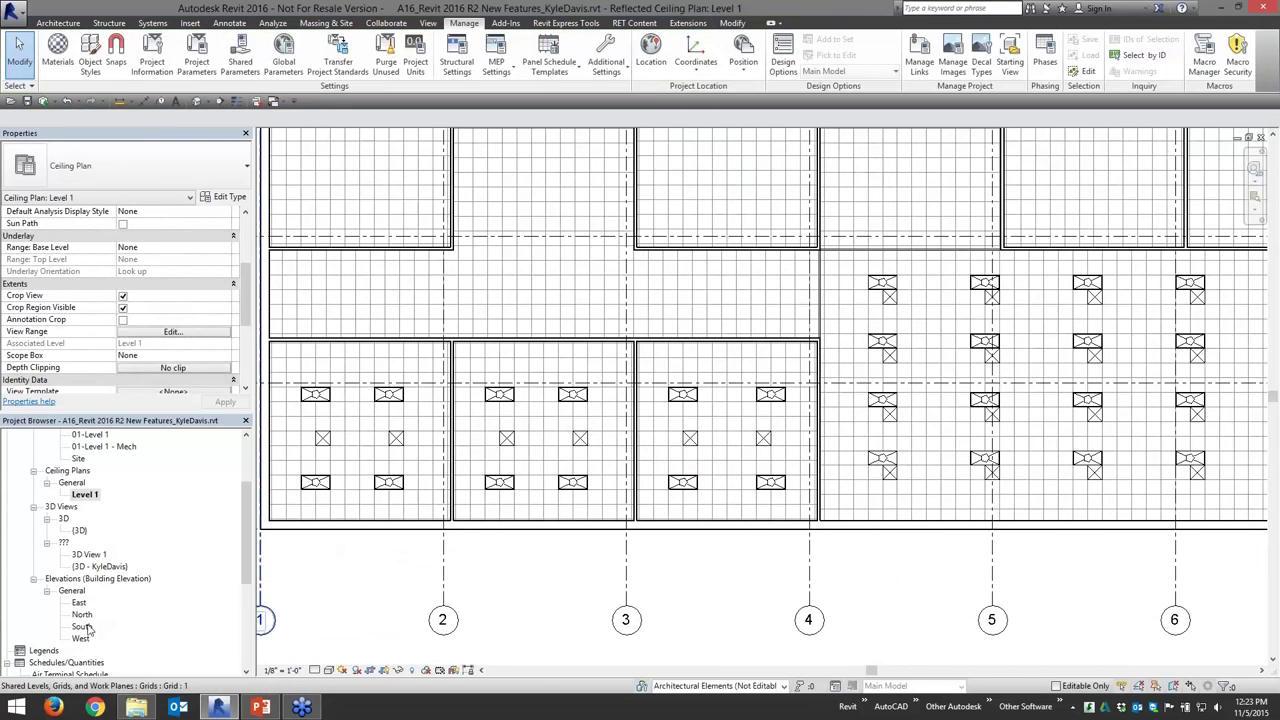
Open the South elevation and check the names of the Level 1 office and entry ceiling reference planes.
double_click(82, 627)
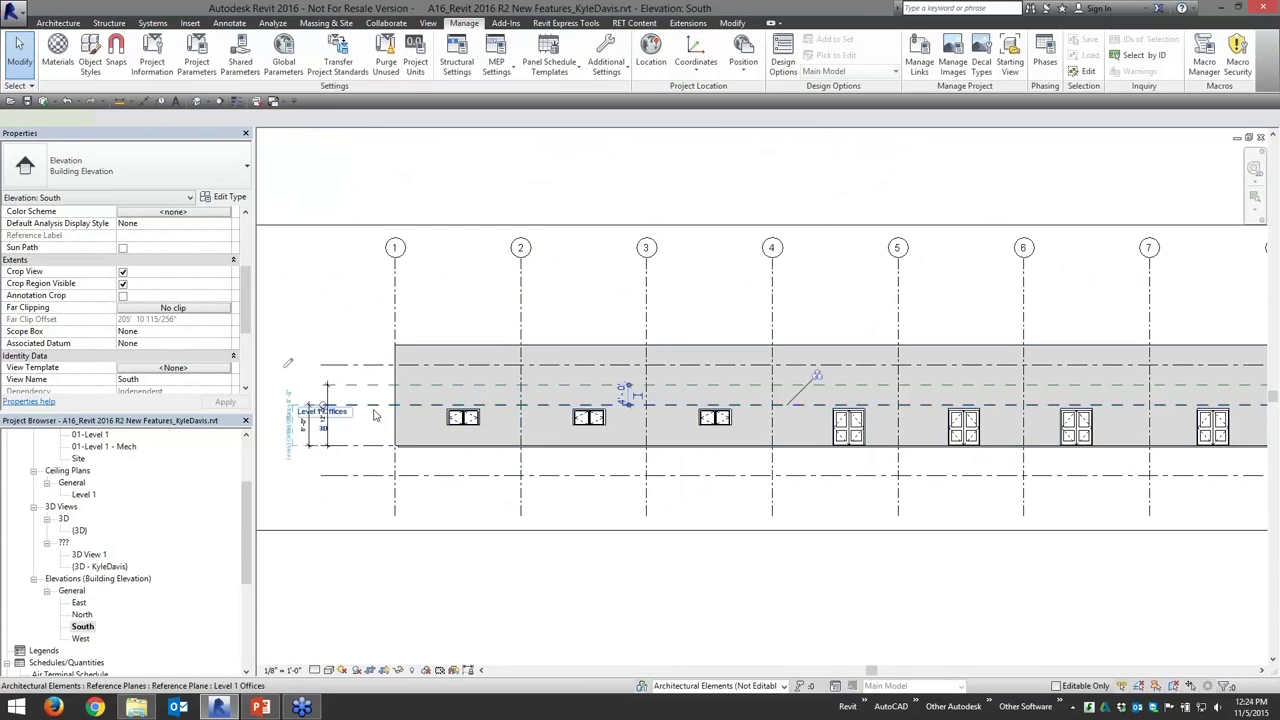
left_click(375, 415)
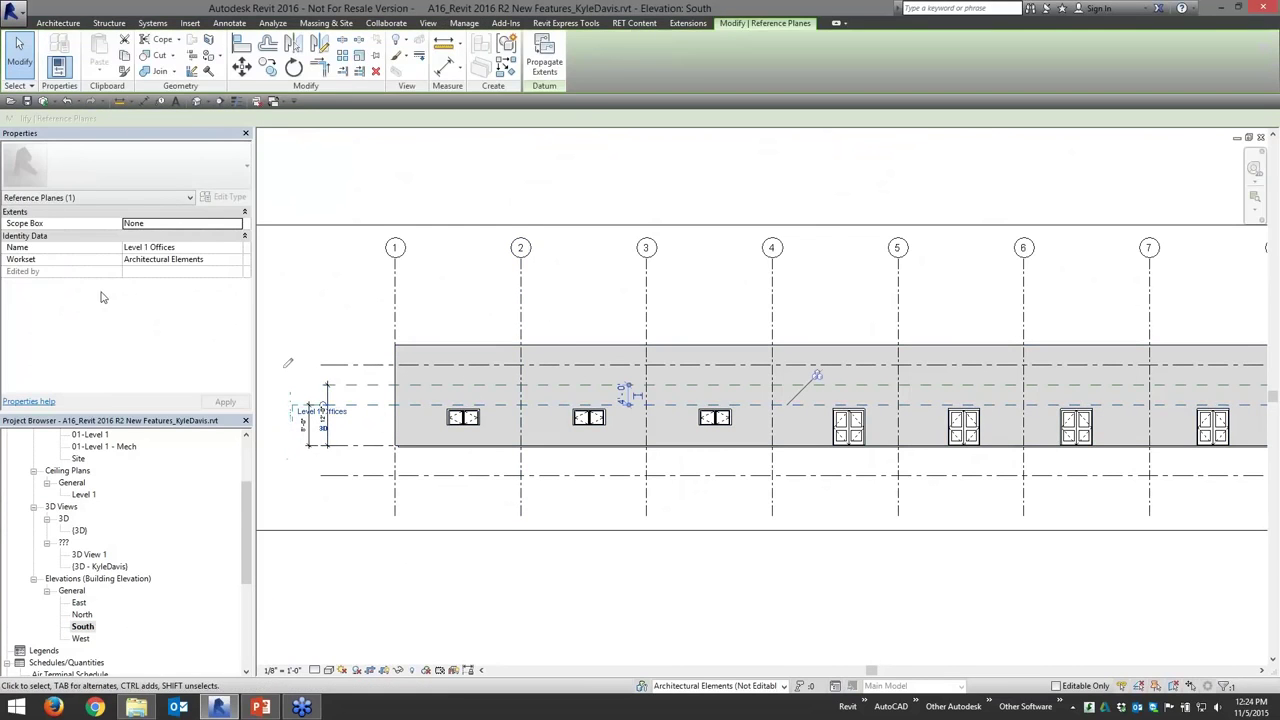
left_click(345, 385)
key("Escape")
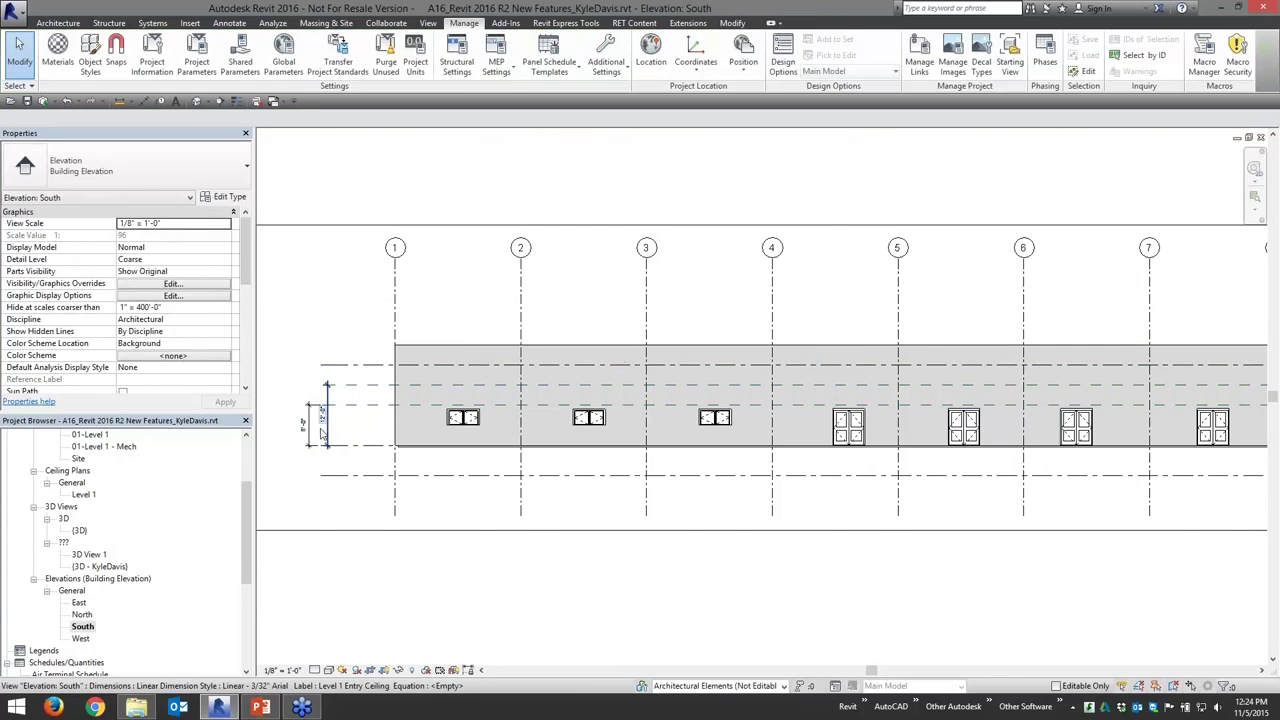
Select the entry ceiling height dimension near grid 1 and review its label and the available global parameters, keeping the label.
scroll(349, 434, "up", 5)
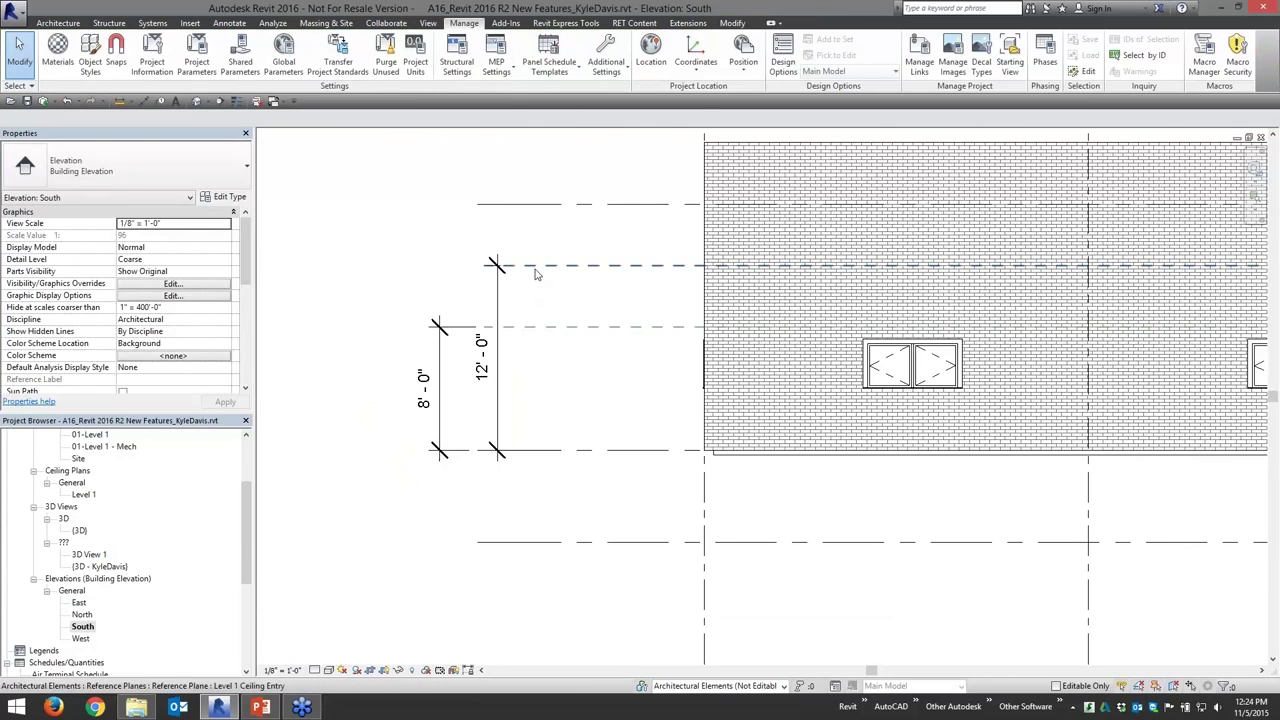
left_click(497, 300)
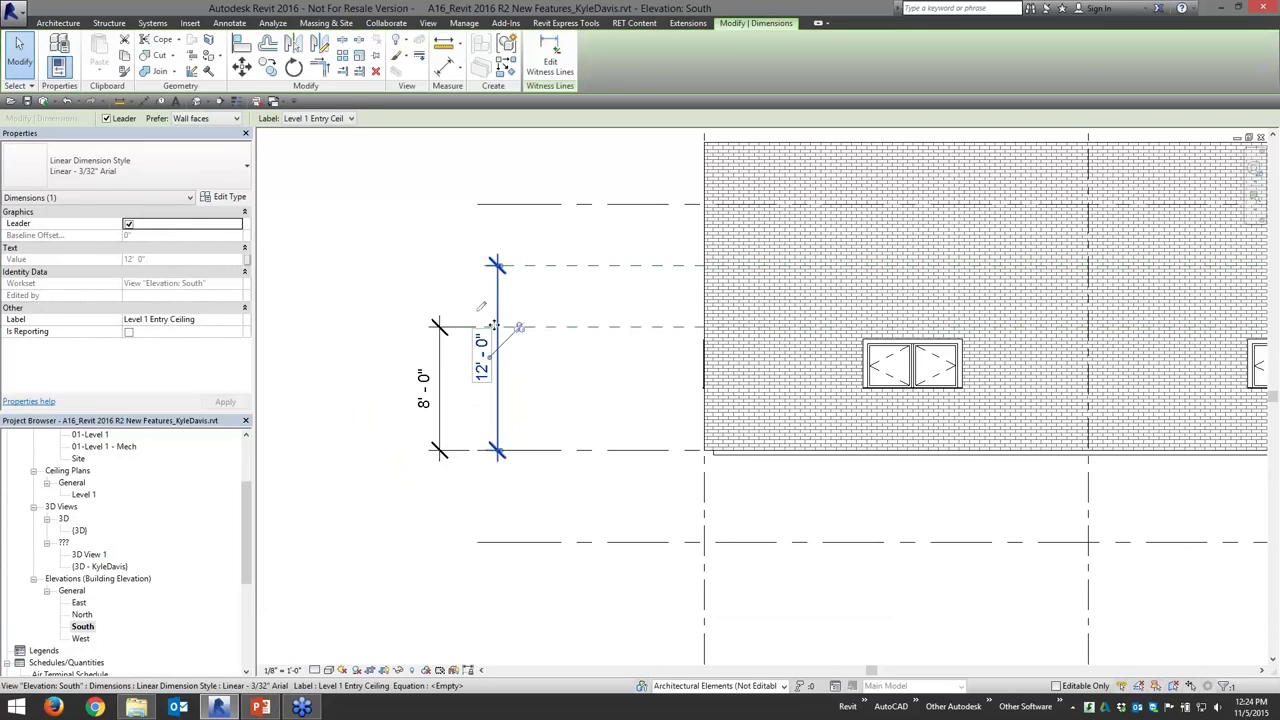
left_click(318, 120)
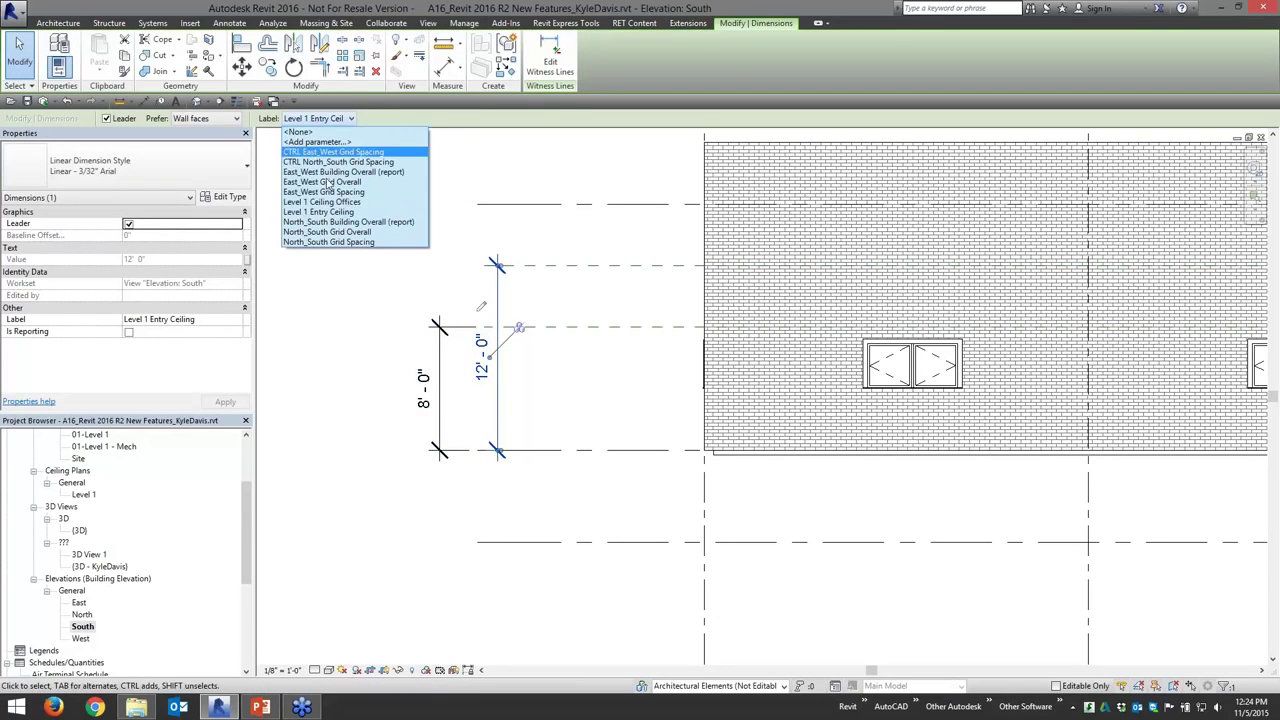
left_click(514, 160)
left_click(504, 174)
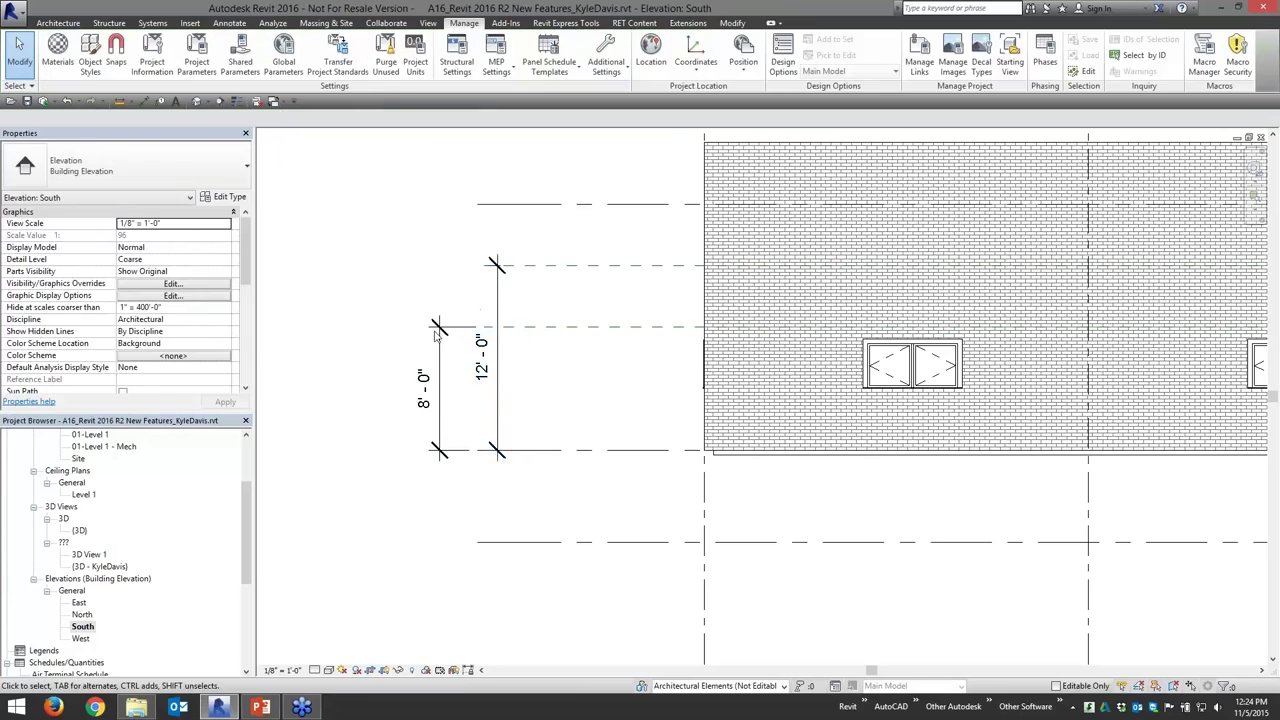
Open the Air Terminal Schedule to check the listed air terminal elevations.
scroll(416, 185, "down", 3)
scroll(80, 560, "down", 4)
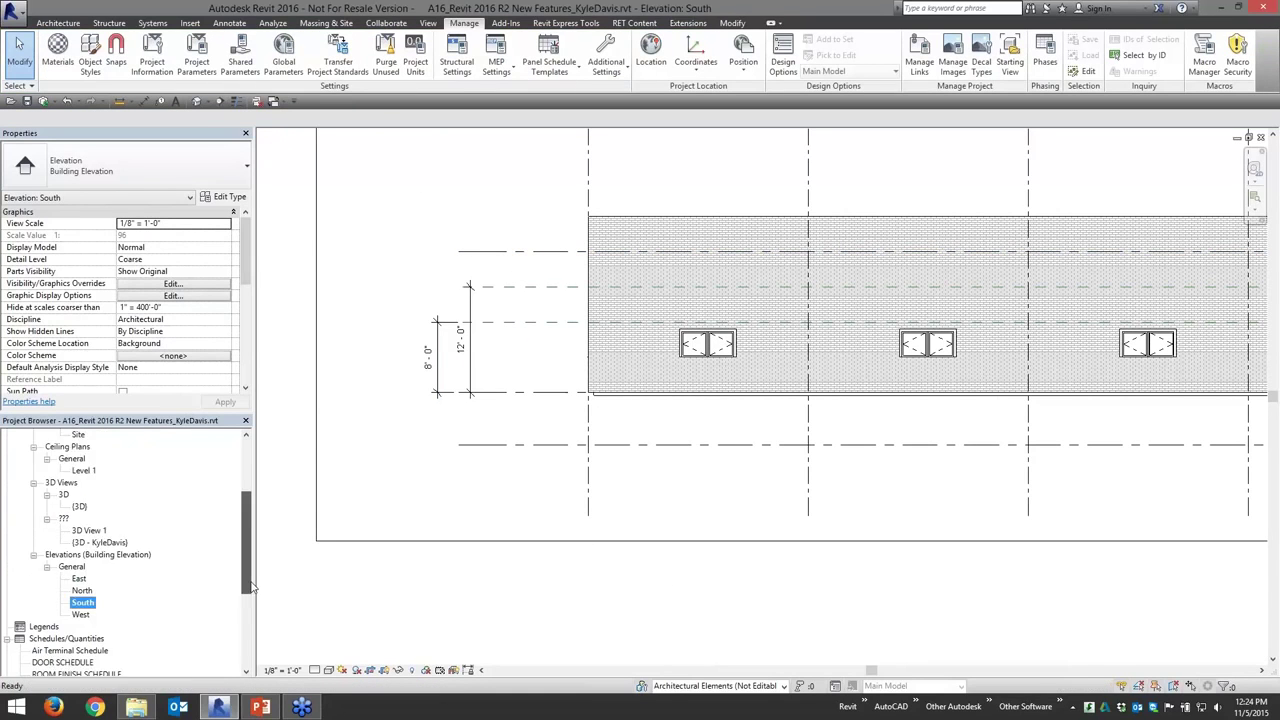
double_click(70, 555)
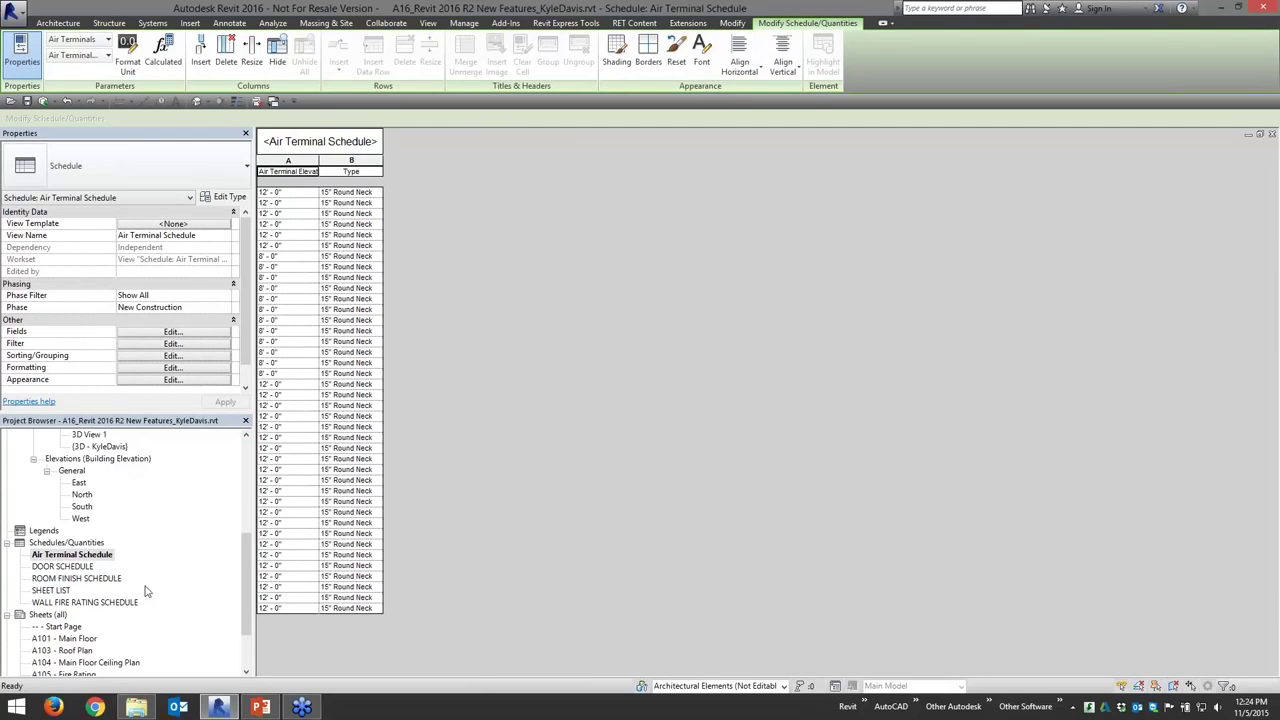
Tile the South elevation and Air Terminal Schedule side by side, closing the floor plan, start page sheet and ceiling plan views.
key("ctrl+Tab")
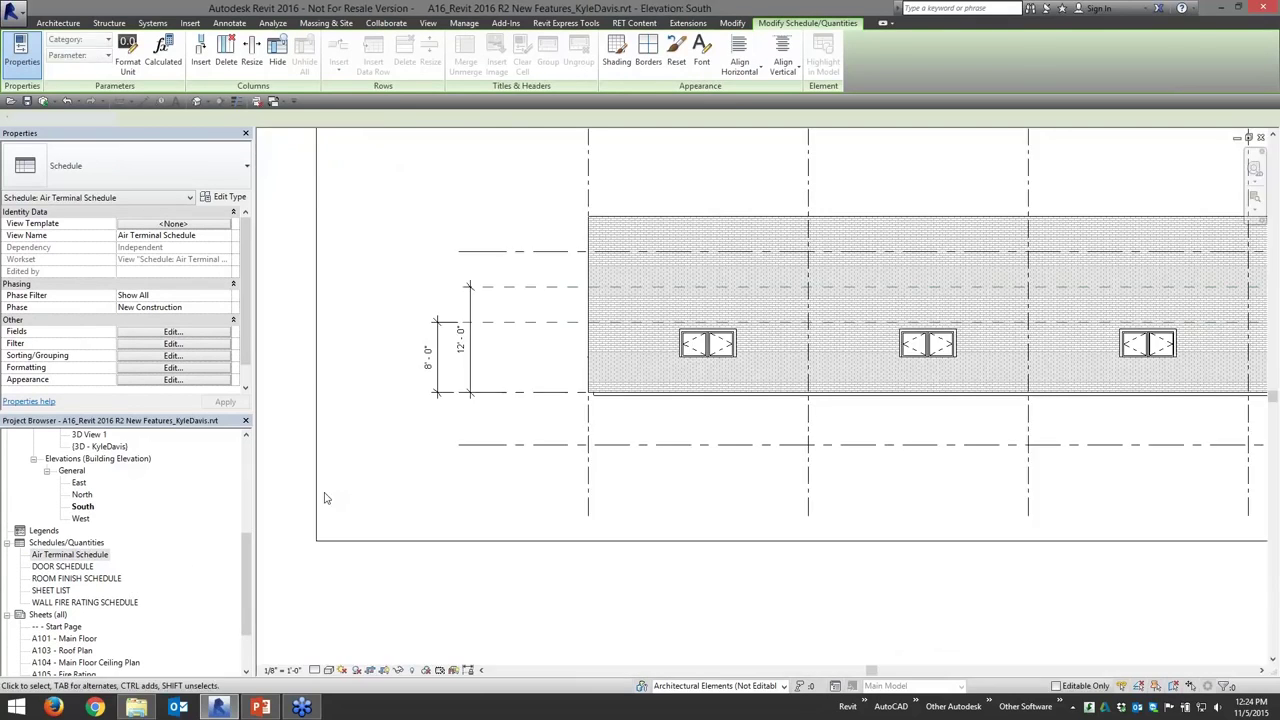
key("w")
key("t")
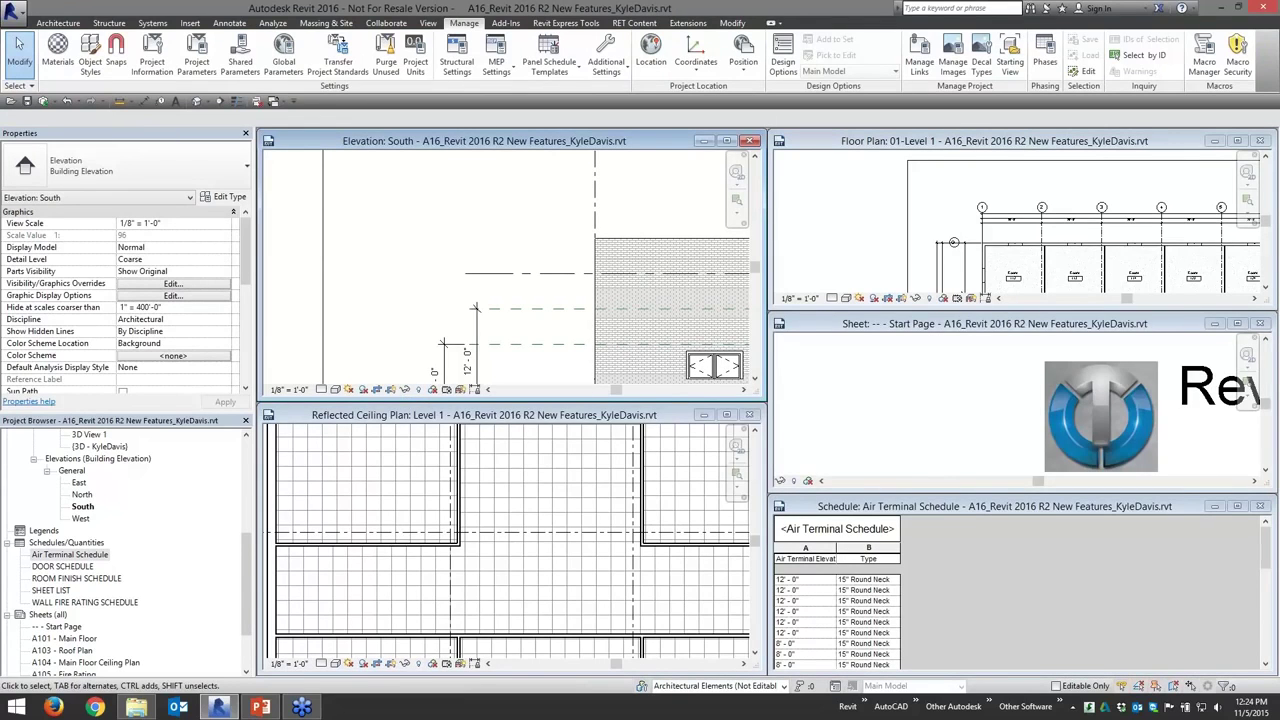
left_click(1261, 318)
left_click(1260, 141)
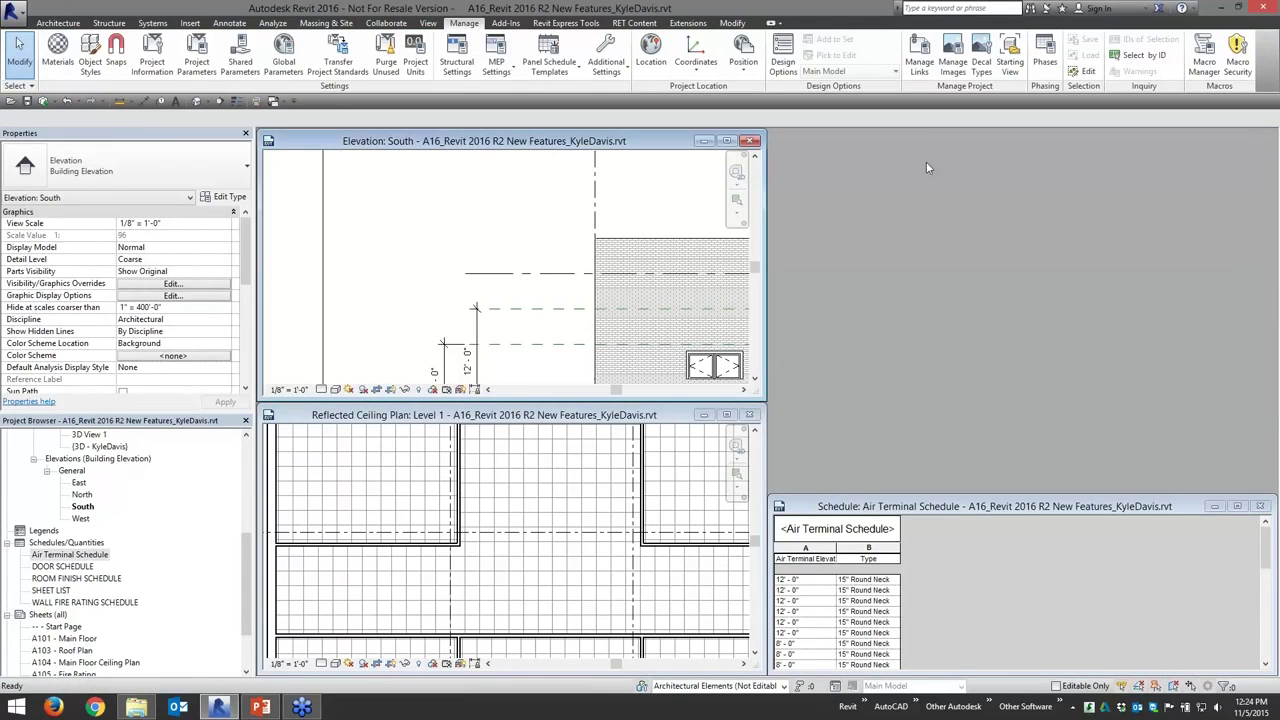
left_click(752, 415)
key("w")
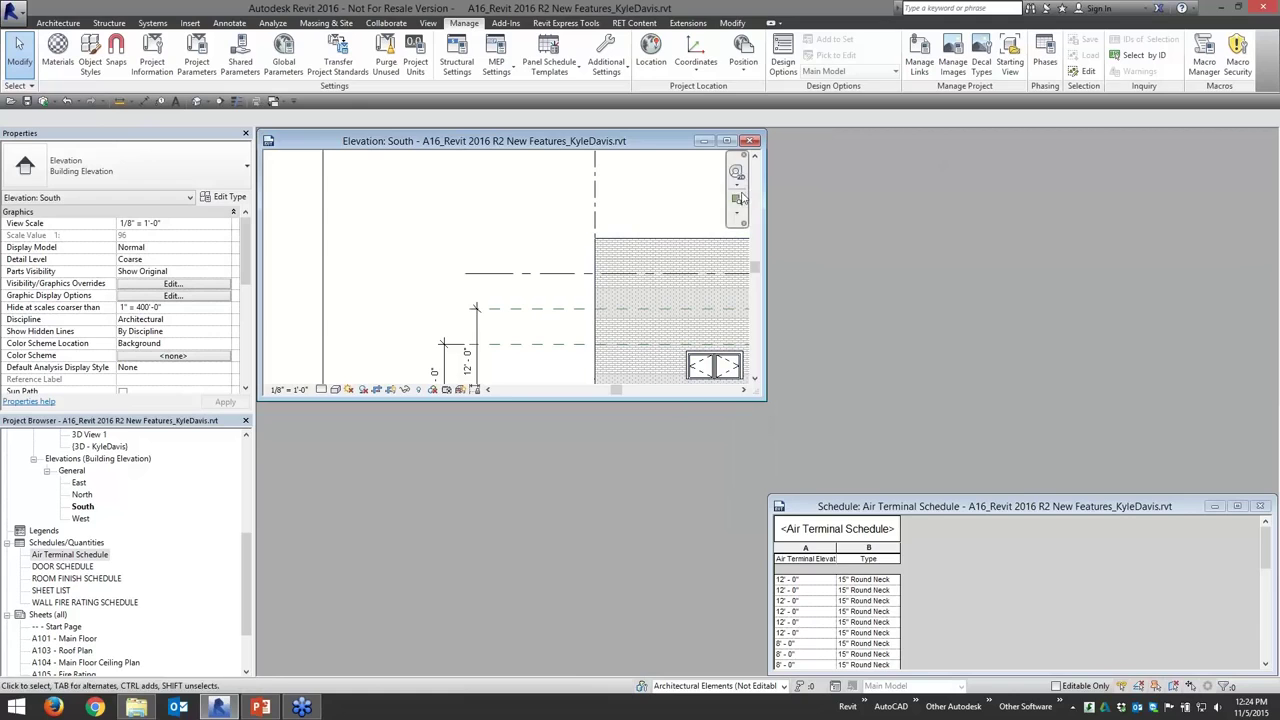
key("t")
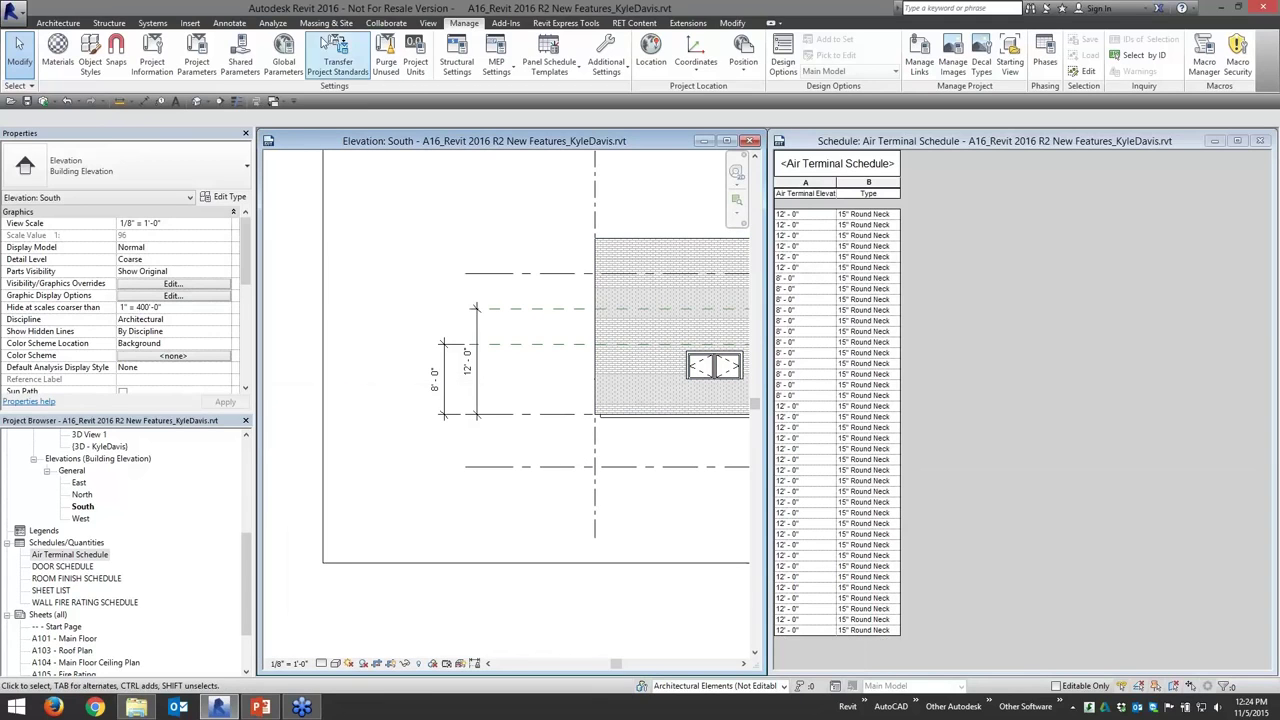
Set the Level 1 Ceiling Offices global parameter to 10' and apply it to the model.
left_click(284, 50)
left_click(541, 270)
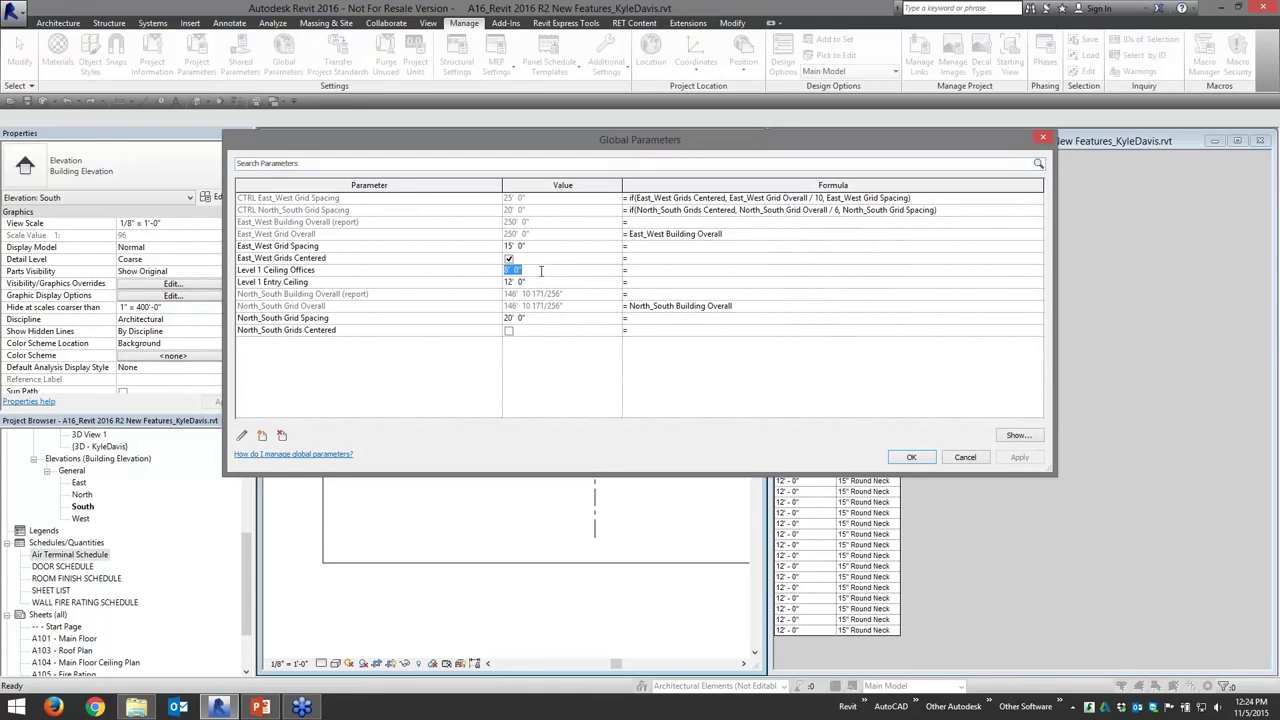
type("10")
left_click(924, 460)
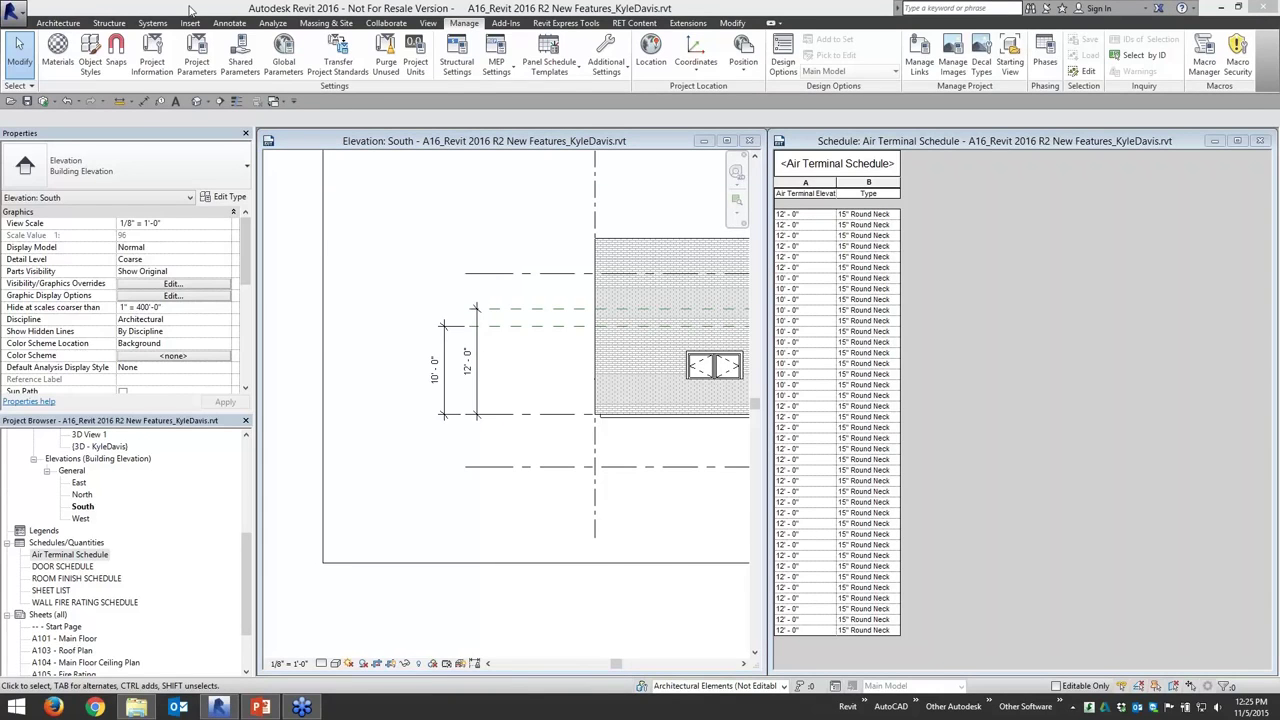
Open the 01-Level 1 floor plan and maximize its view.
scroll(230, 566, "up", 6)
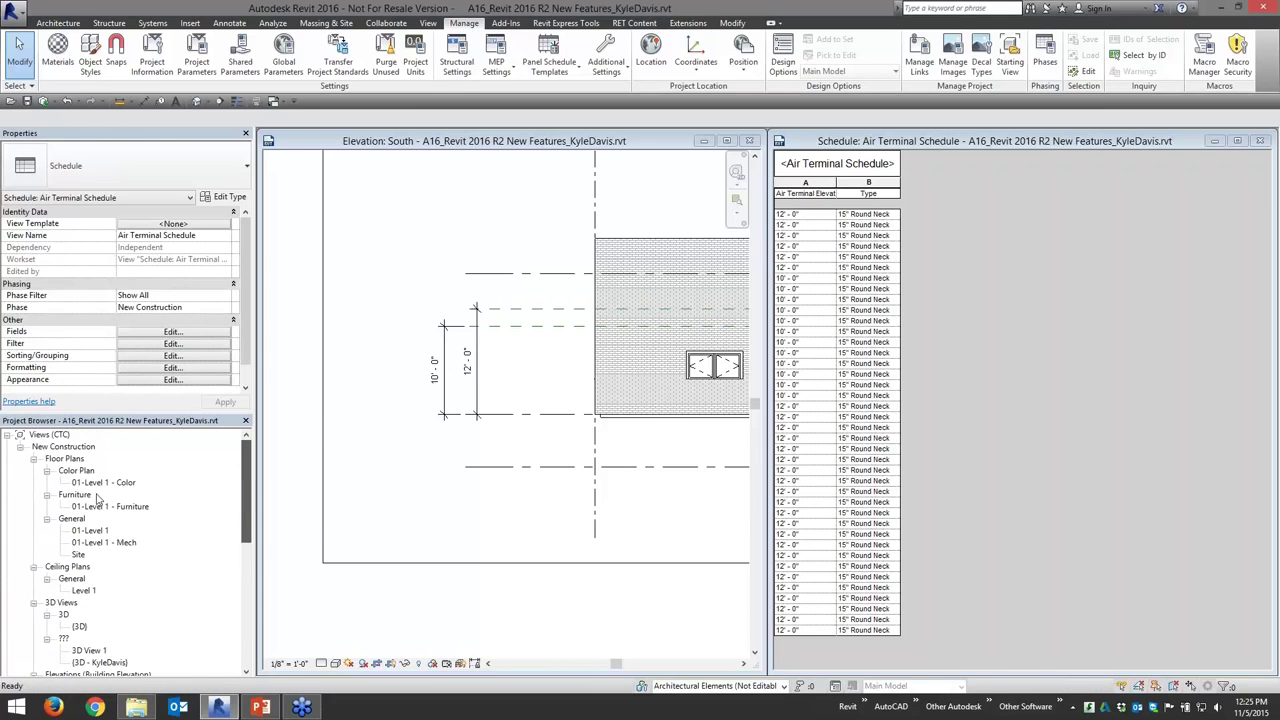
left_click(90, 530)
double_click(91, 531)
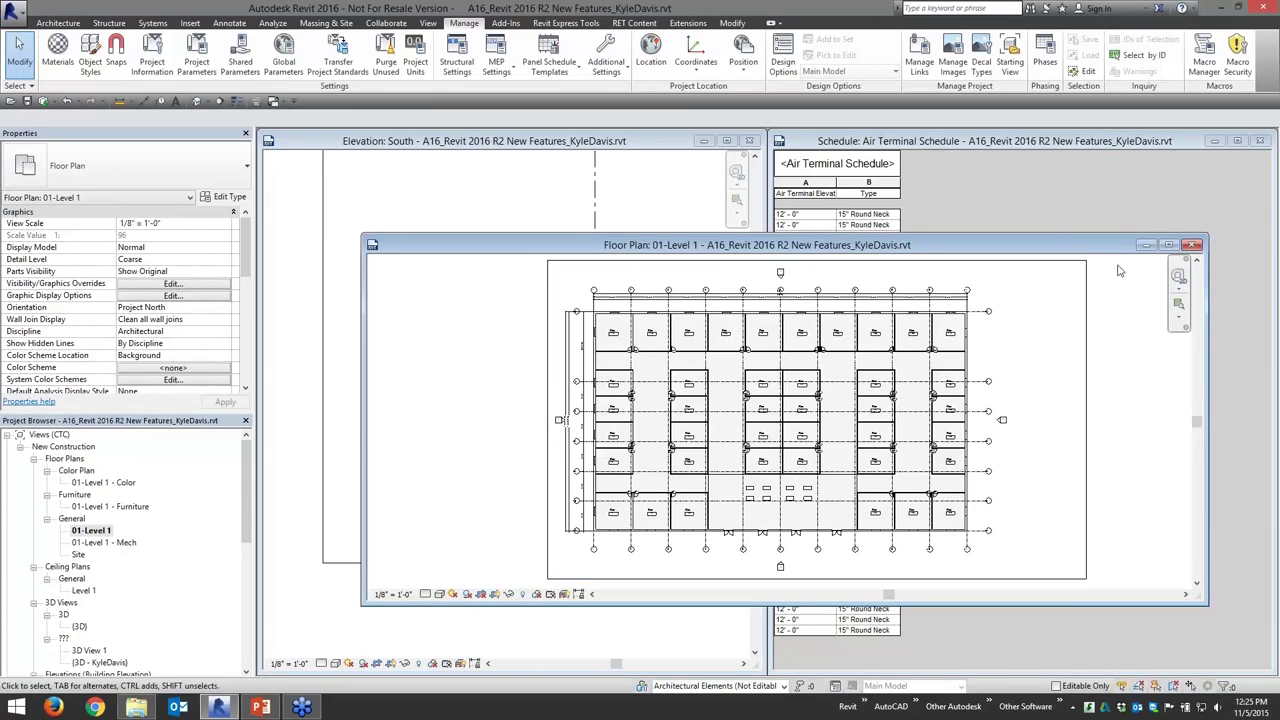
left_click(1152, 248)
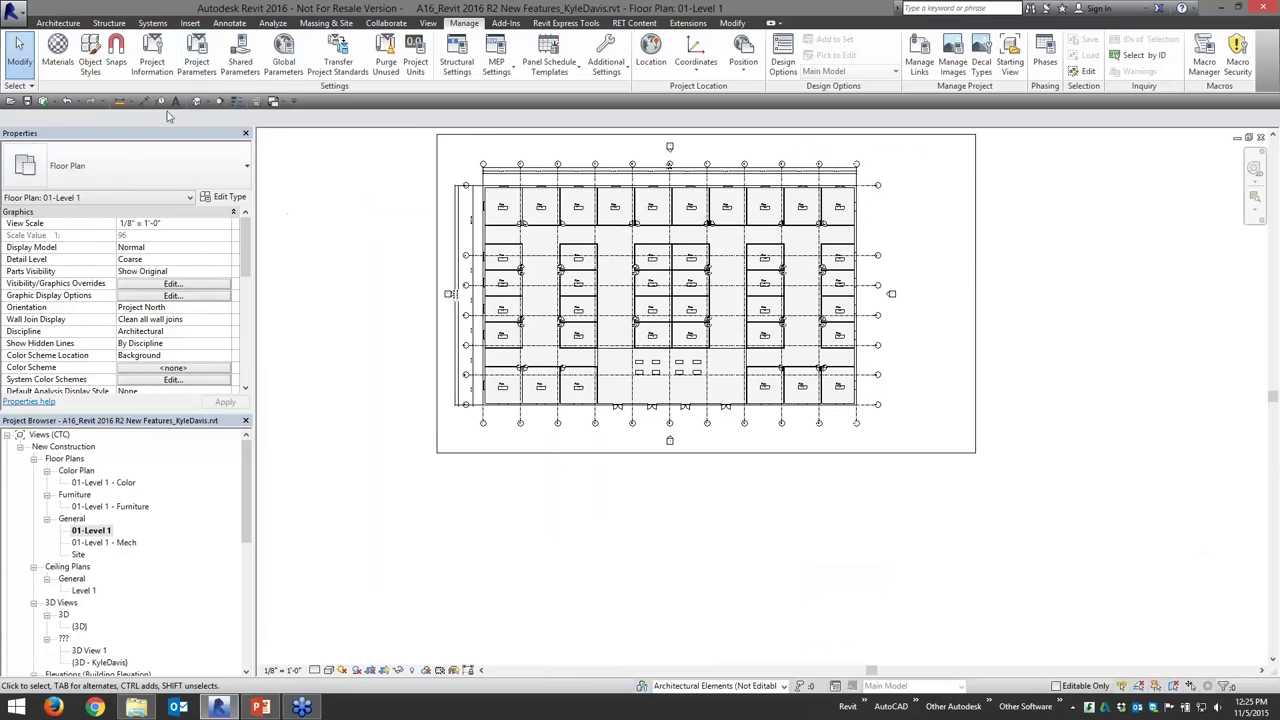
Place a continuous aligned dimension string across grids 1 to 5 below the building.
left_click(143, 101)
scroll(489, 426, "up", 2)
left_click(478, 399)
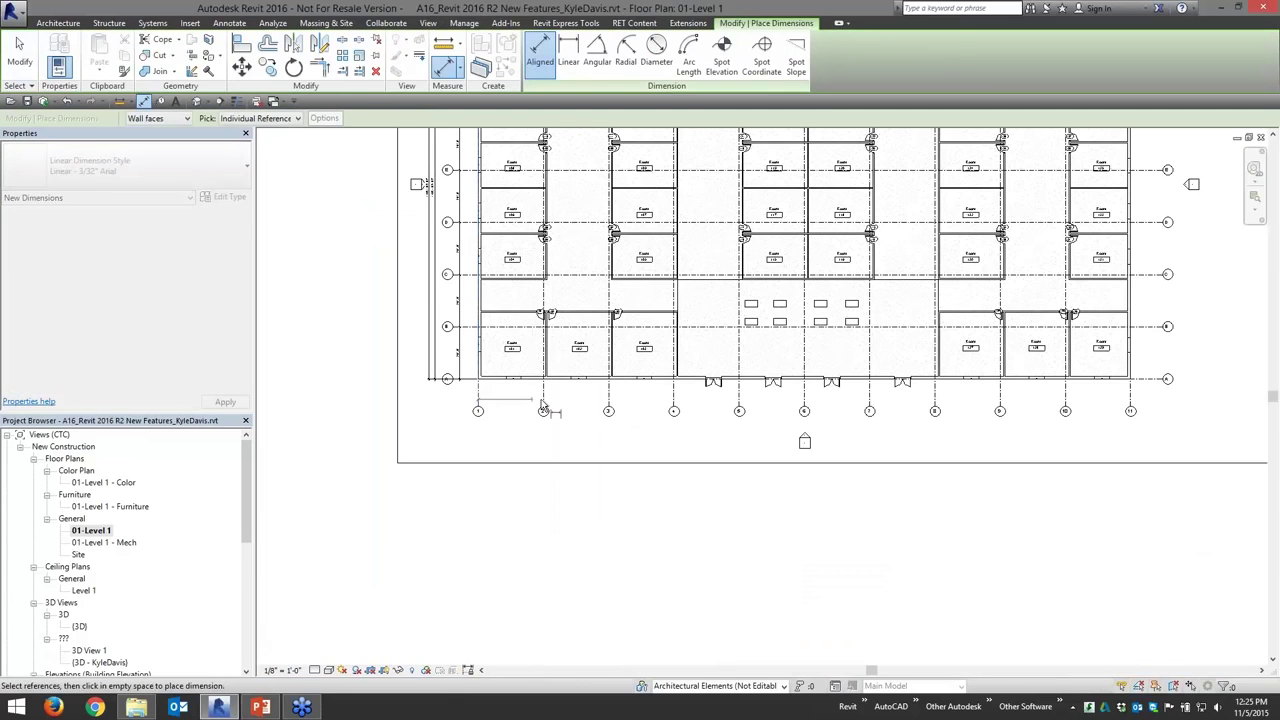
left_click(543, 399)
left_click(608, 399)
left_click(673, 403)
left_click(739, 403)
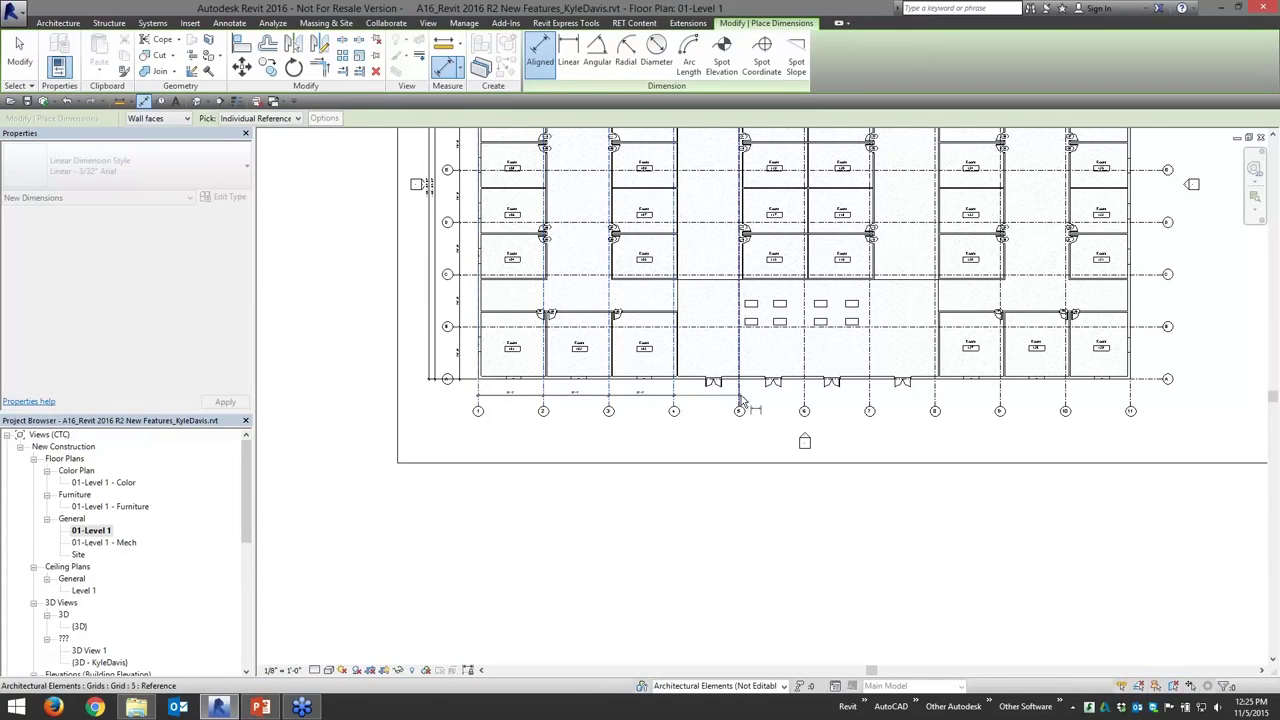
left_click(634, 428)
scroll(619, 436, "up", 4)
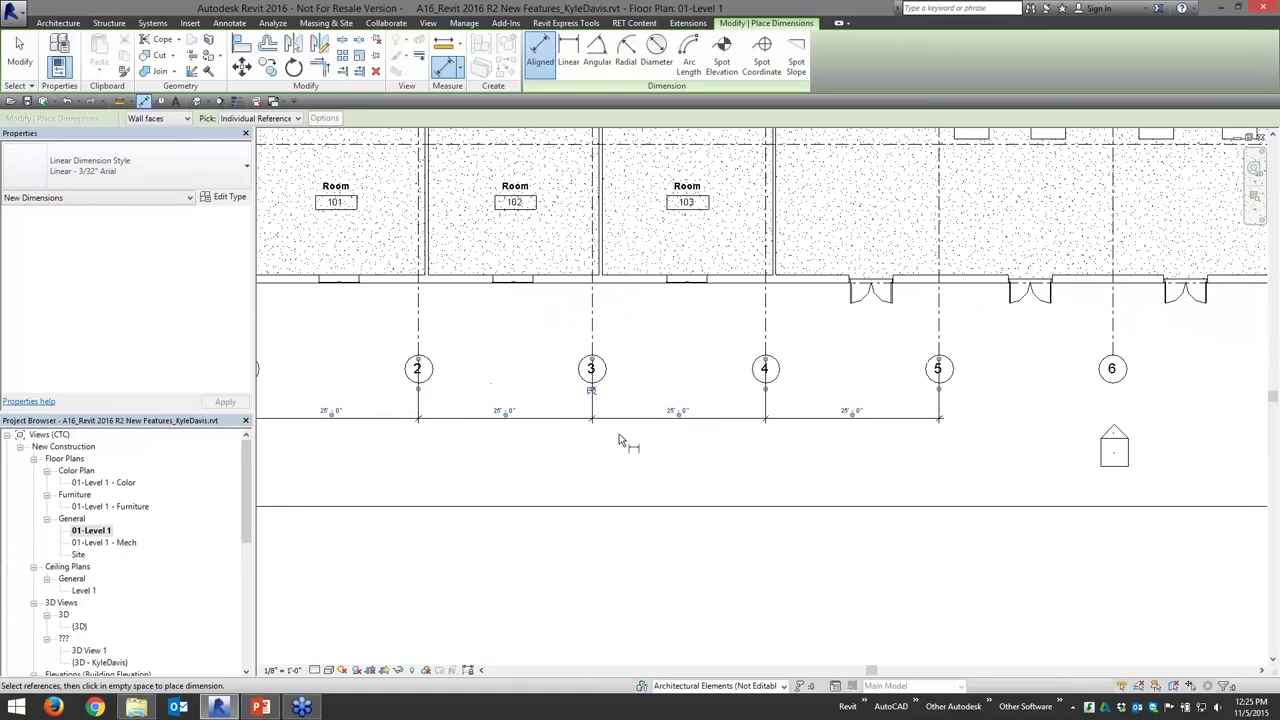
key("Escape")
key("Escape")
Select the new grid dimension string, check whether it offers a global parameter label, and clear the selection.
left_click(629, 418)
key("Escape")
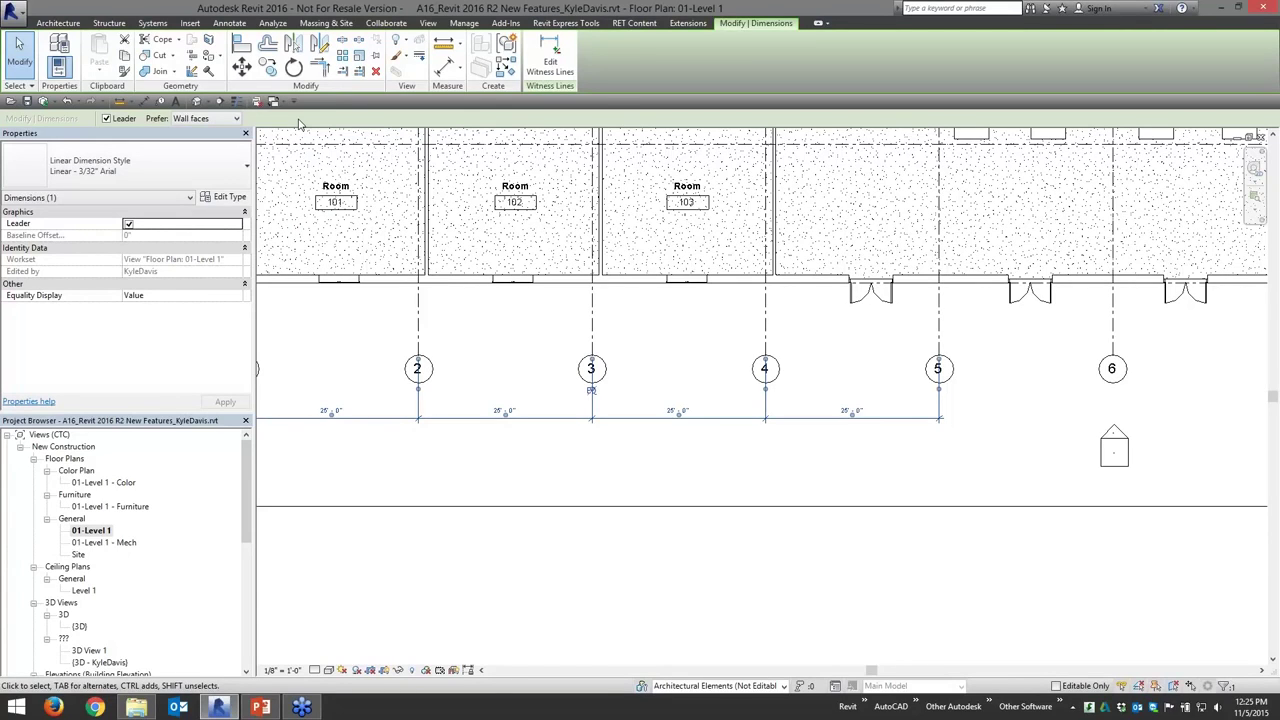
left_click(517, 350)
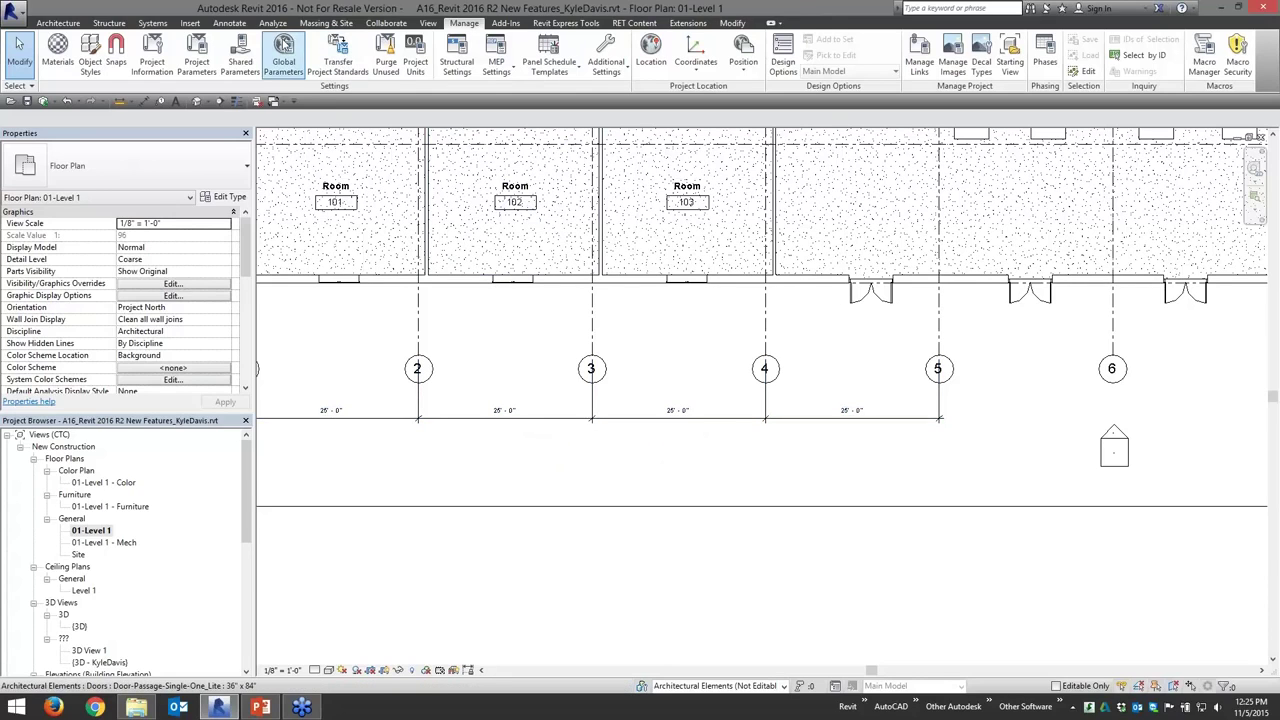
Place a text note reading "dsfgdf" below the grid dimension string, and check its properties for global parameter association.
key("t")
key("x")
left_click(569, 466)
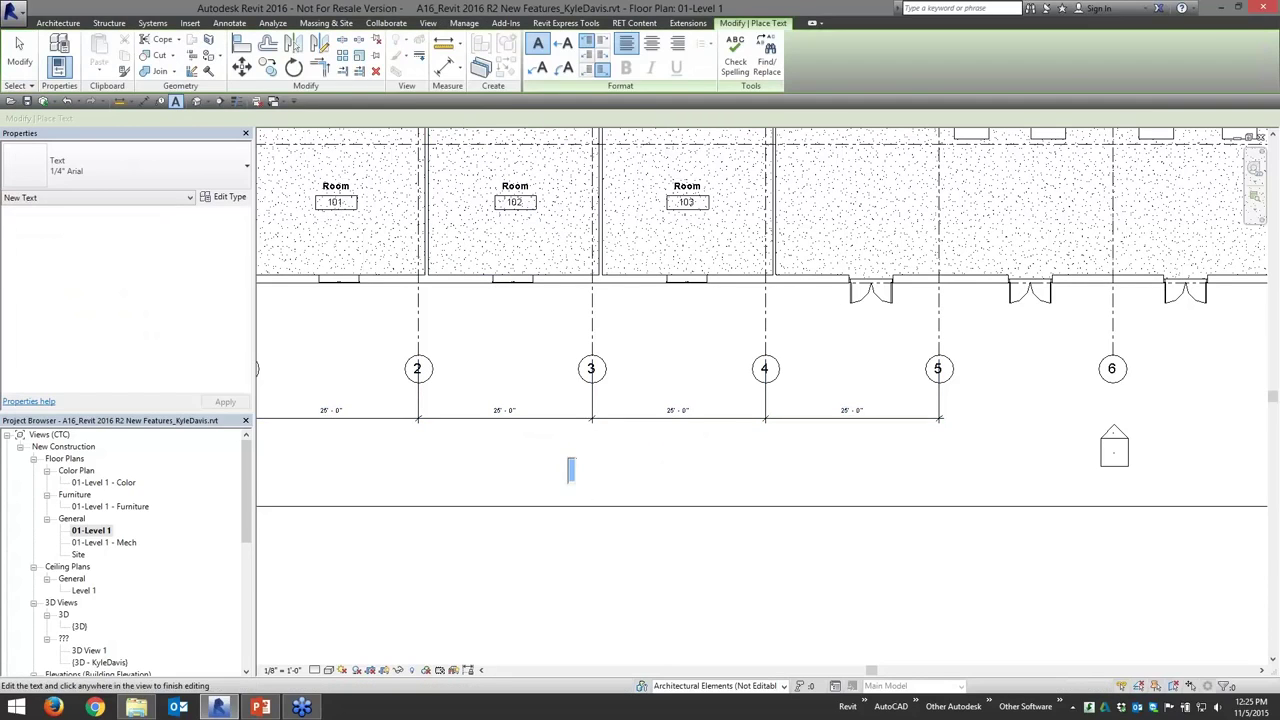
type("dsfgdf")
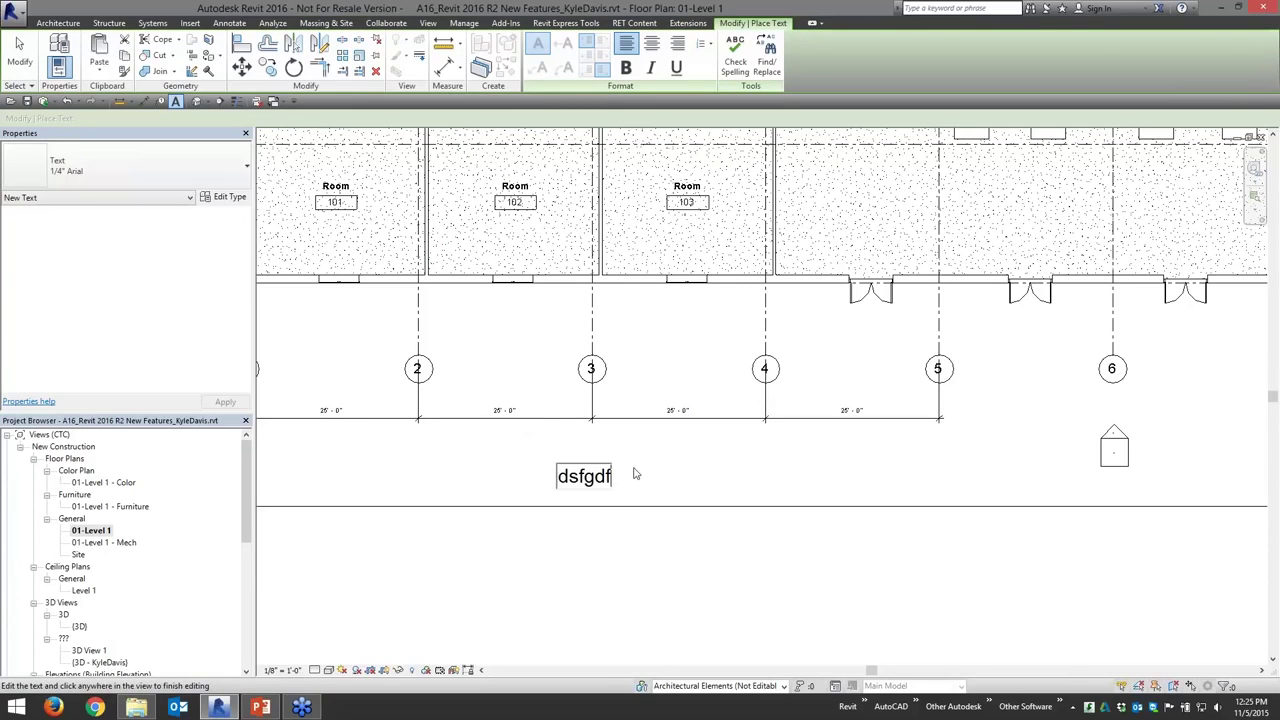
left_click(636, 473)
key("Escape")
key("Escape")
left_click(586, 479)
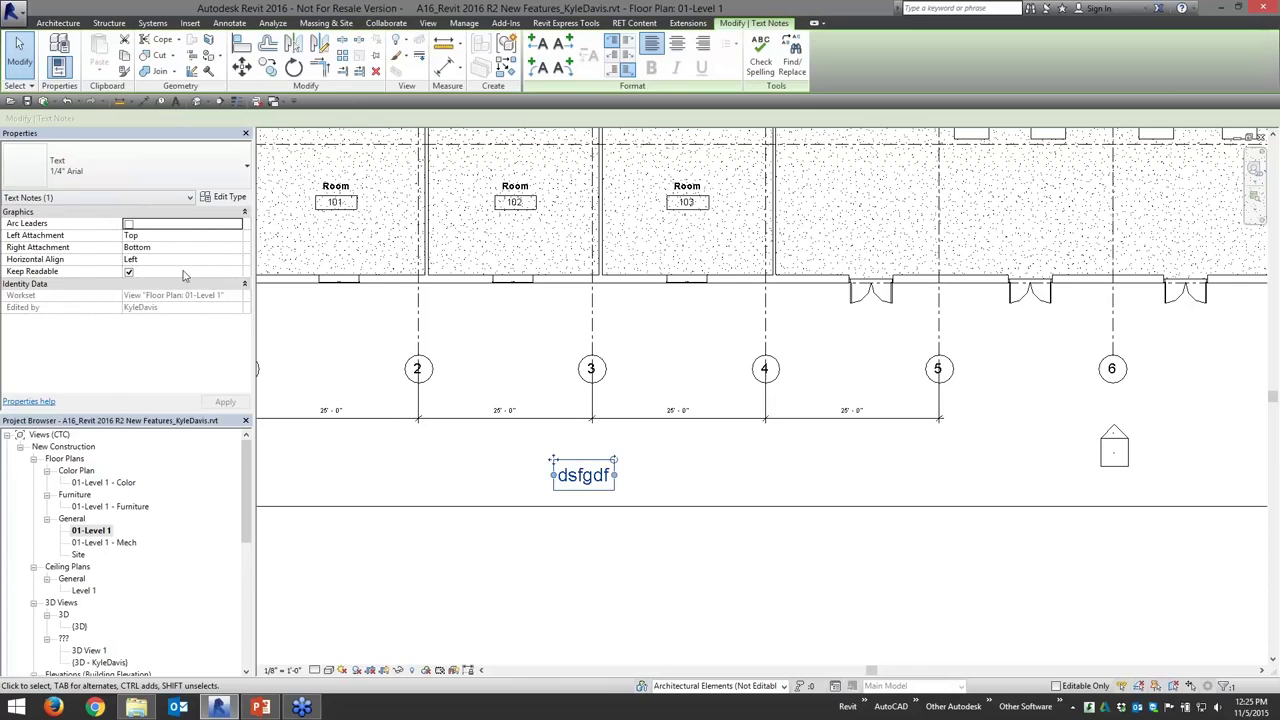
left_click(365, 362)
Select Room 101 and review its instance properties for ones that can take a global parameter.
middle_click_drag(386, 252, 647, 410)
left_click(631, 400)
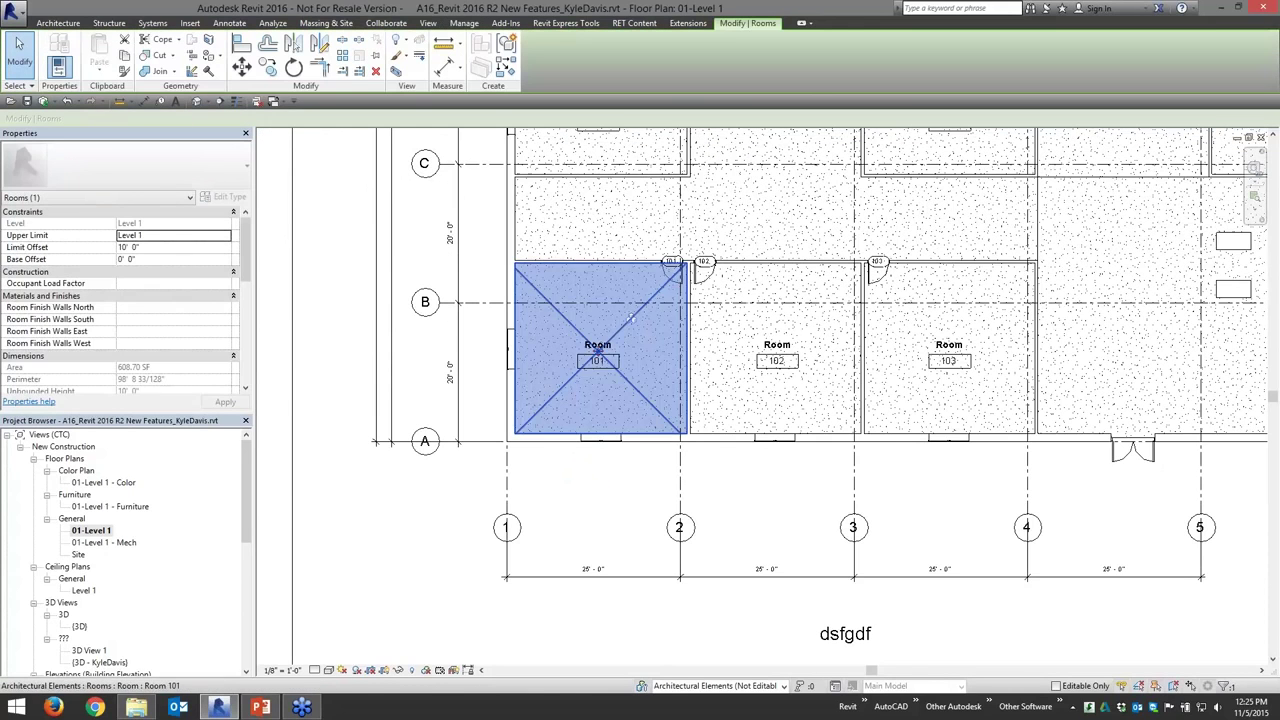
scroll(250, 320, "down", 5)
scroll(250, 320, "down", 3)
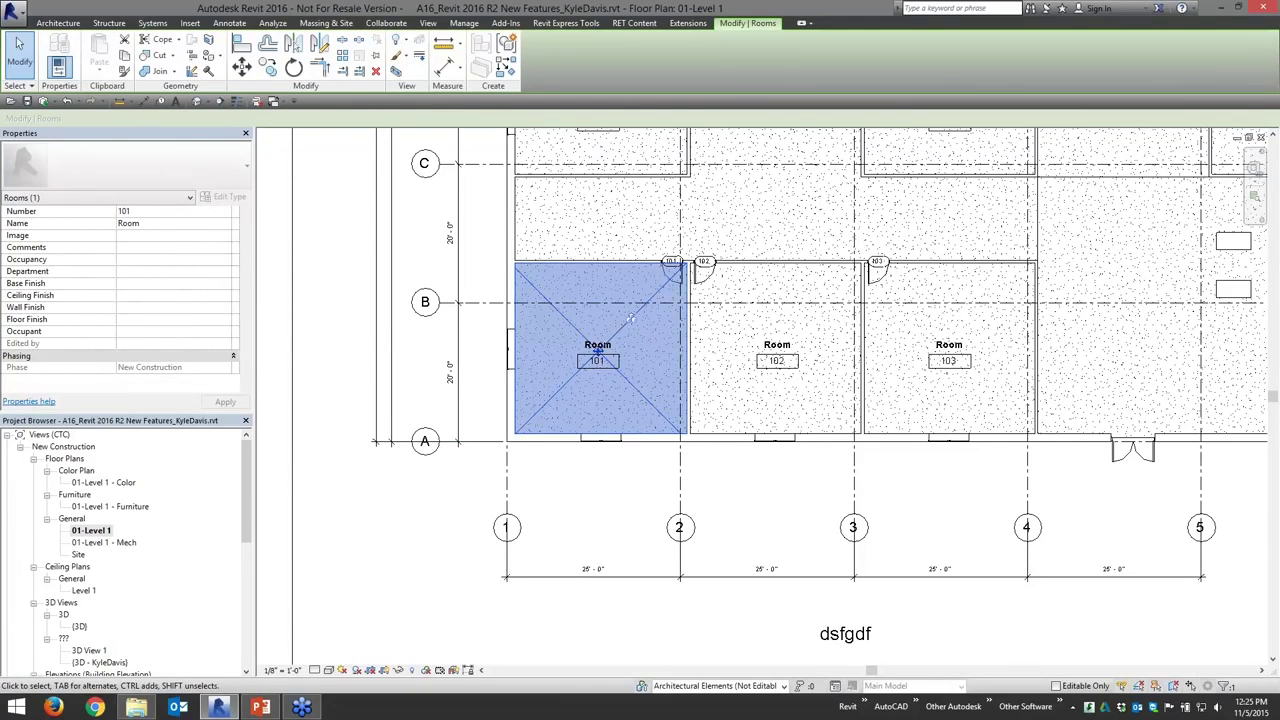
Select door 102 and review its instance properties for global parameter association.
middle_click_drag(706, 275, 660, 380)
left_click(660, 378)
scroll(667, 383, "up", 2)
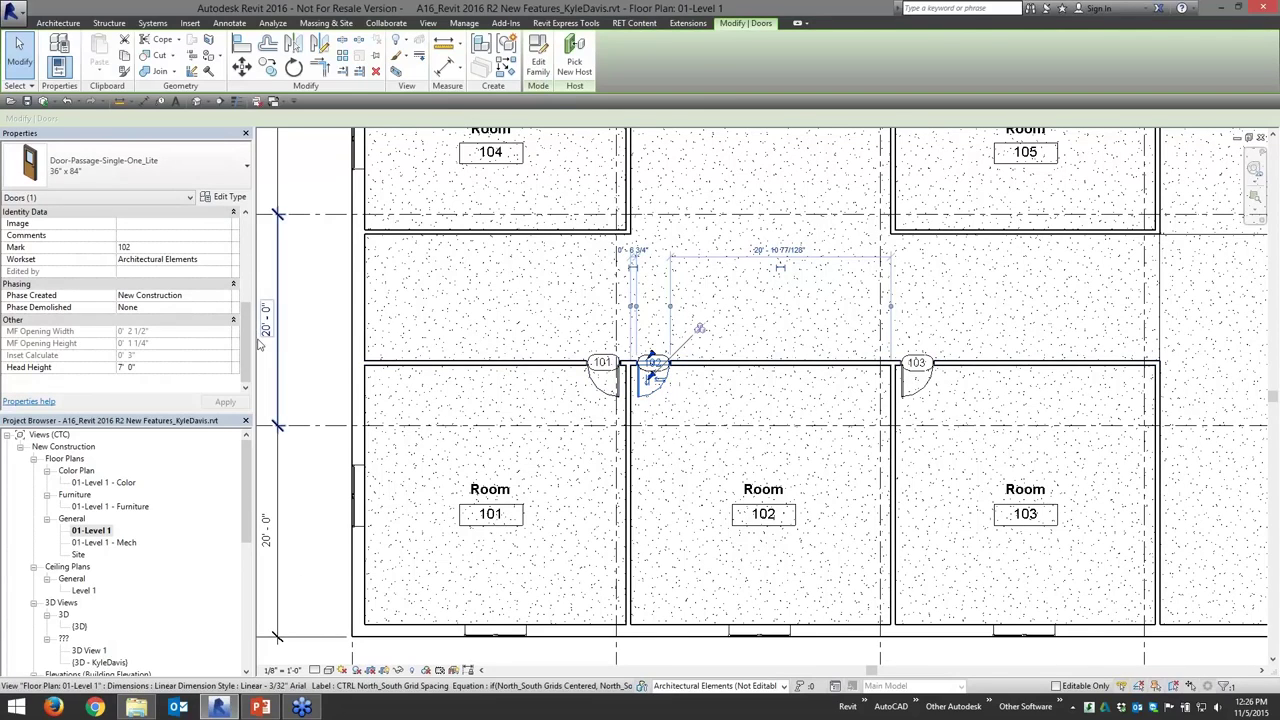
Check which global parameters can be associated with door 102's Swing Angle, clear the selection, and switch to the PowerPoint slide show.
scroll(240, 260, "up", 5)
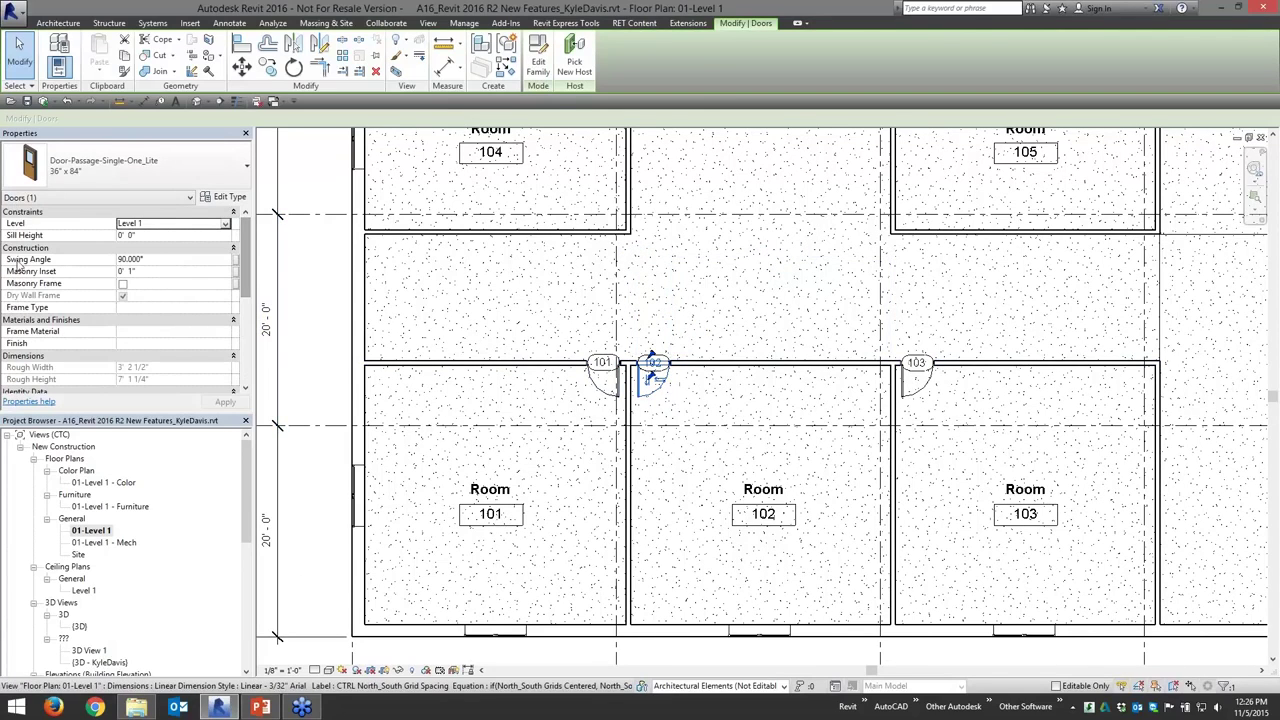
left_click(158, 261)
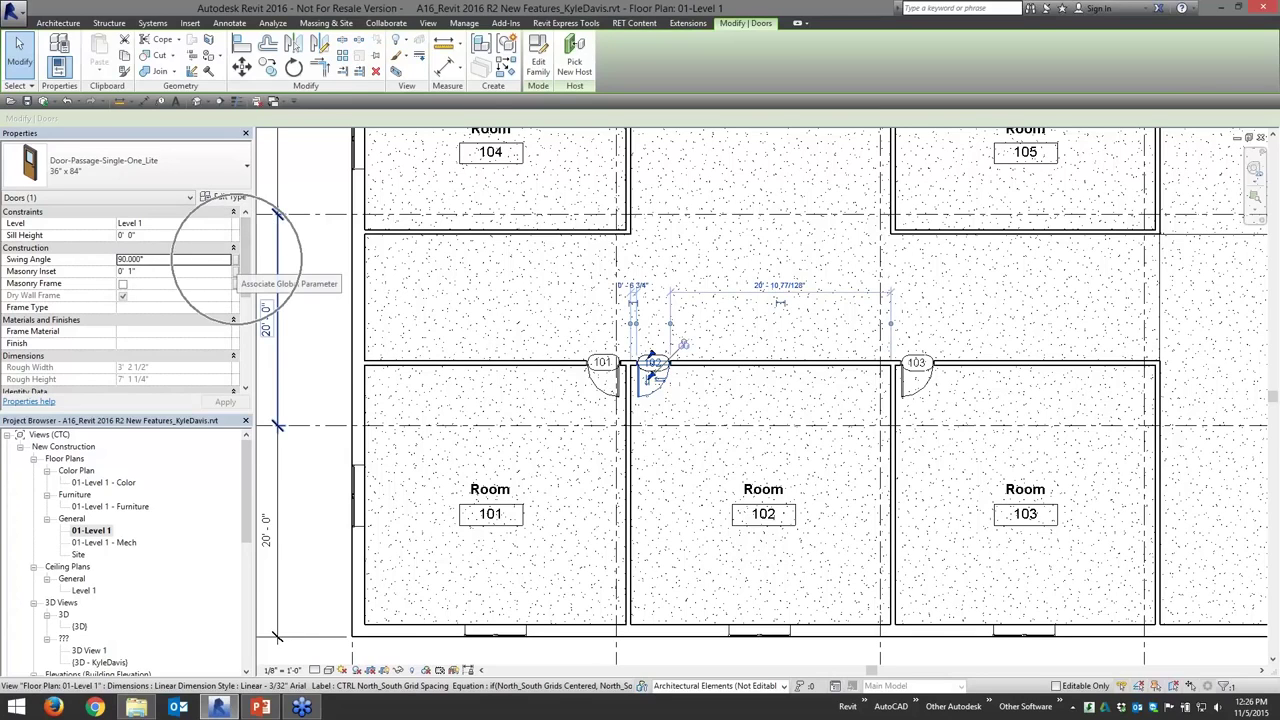
left_click(238, 261)
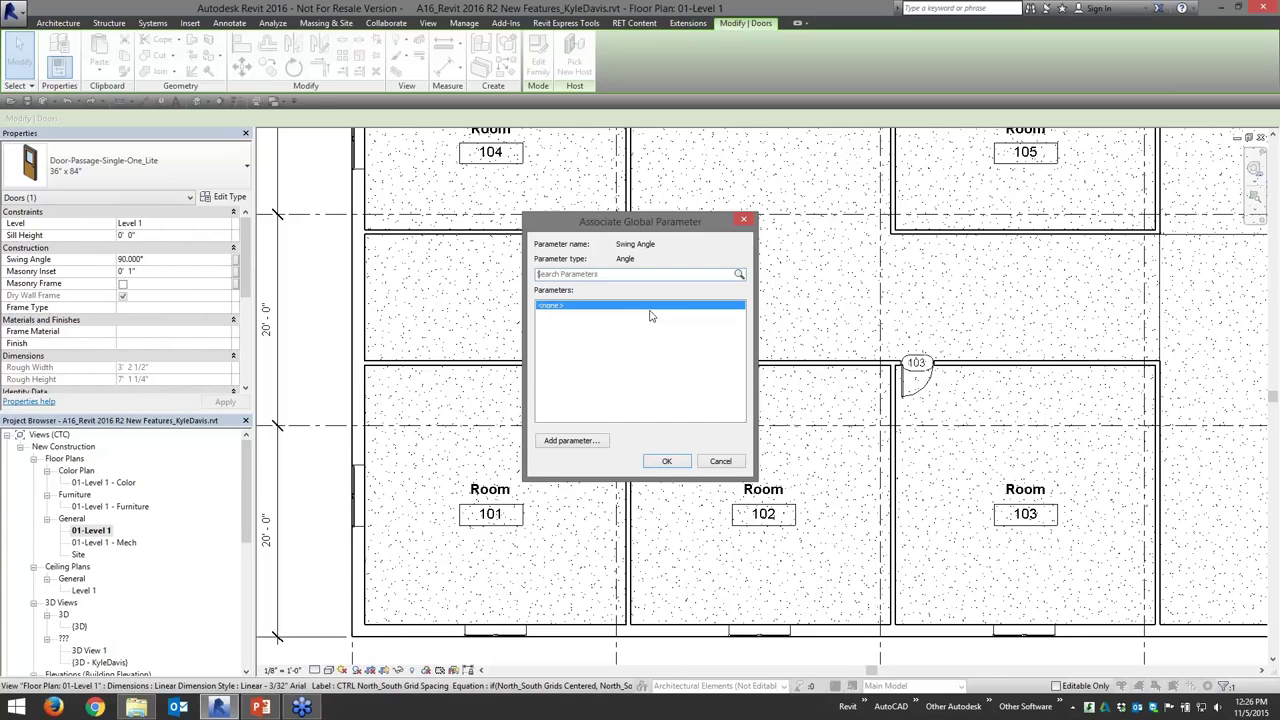
left_click(720, 461)
left_click(303, 630)
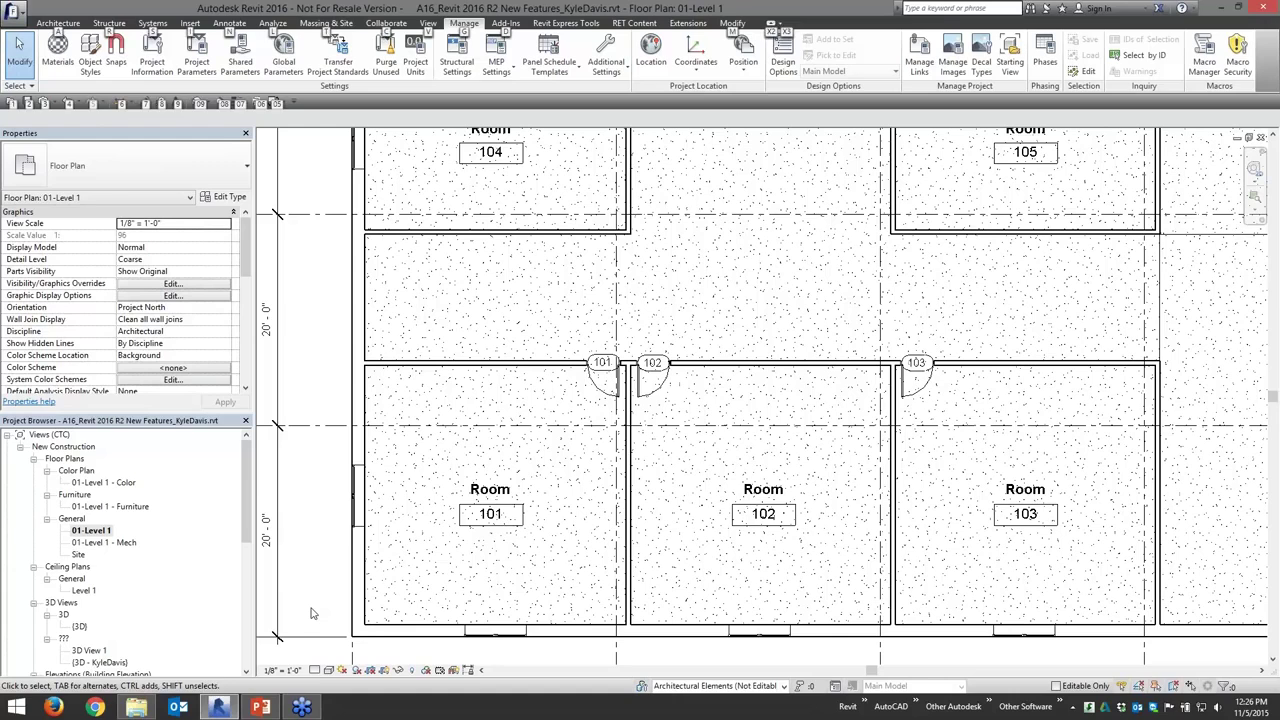
key("alt+Tab")
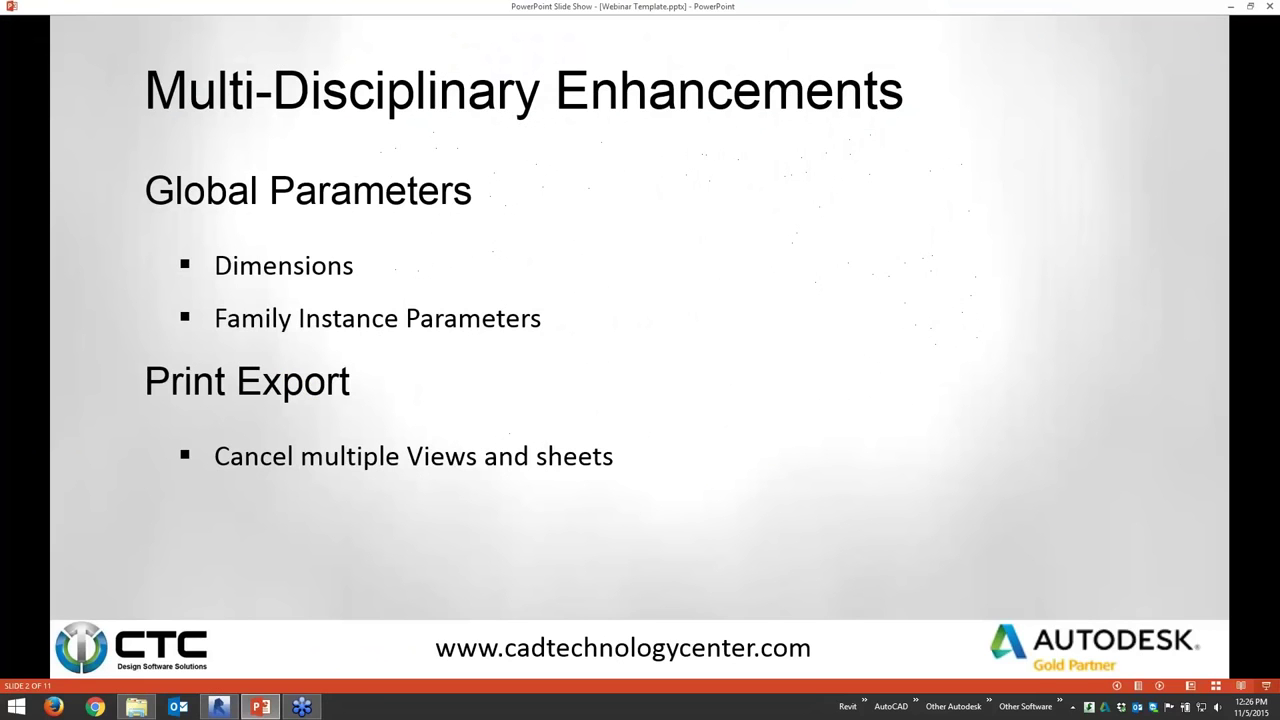
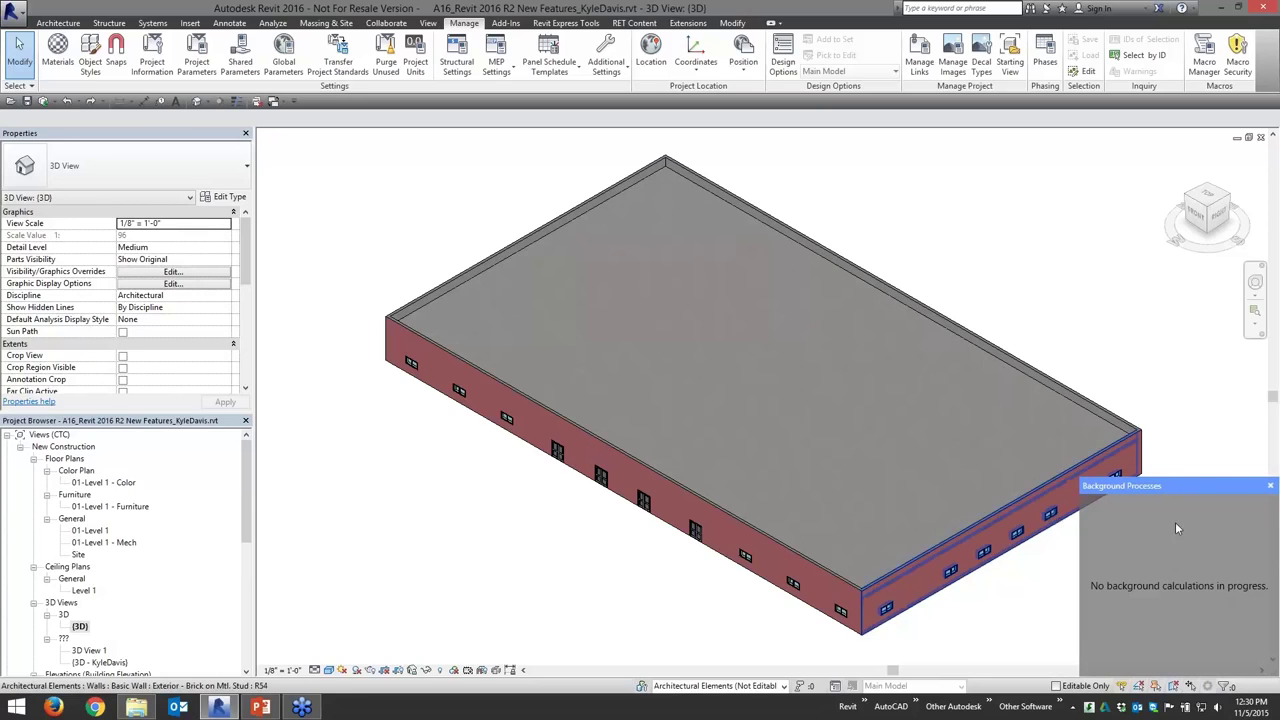
Show the Background Processes list and close it, consulting the PowerPoint performance slide before returning to Revit.
left_click(1199, 702)
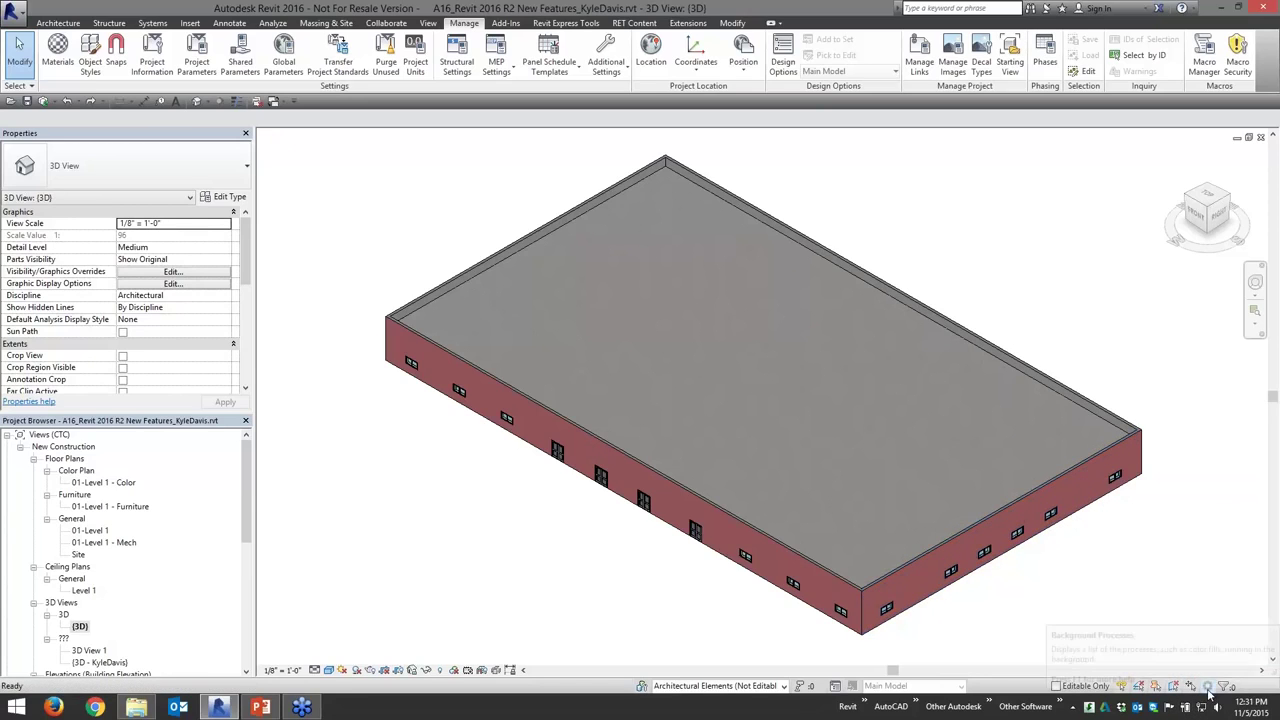
left_click(1207, 692)
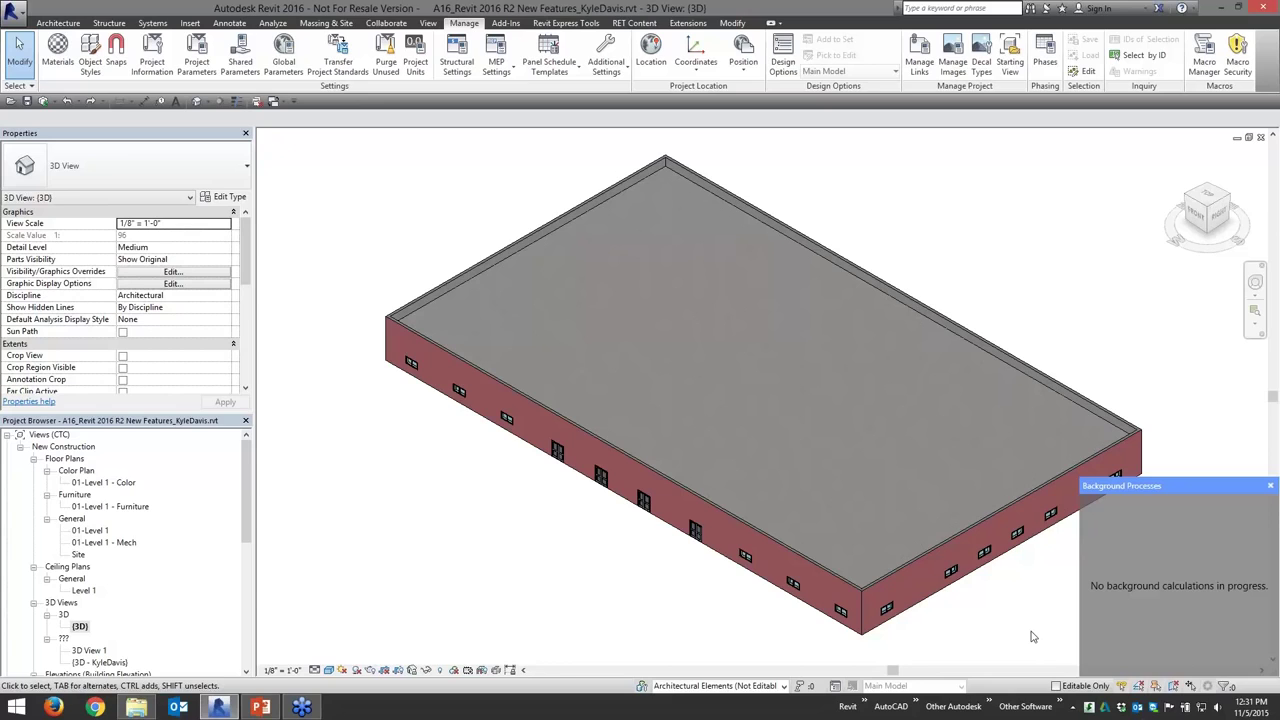
left_click(1207, 686)
key("alt+Tab")
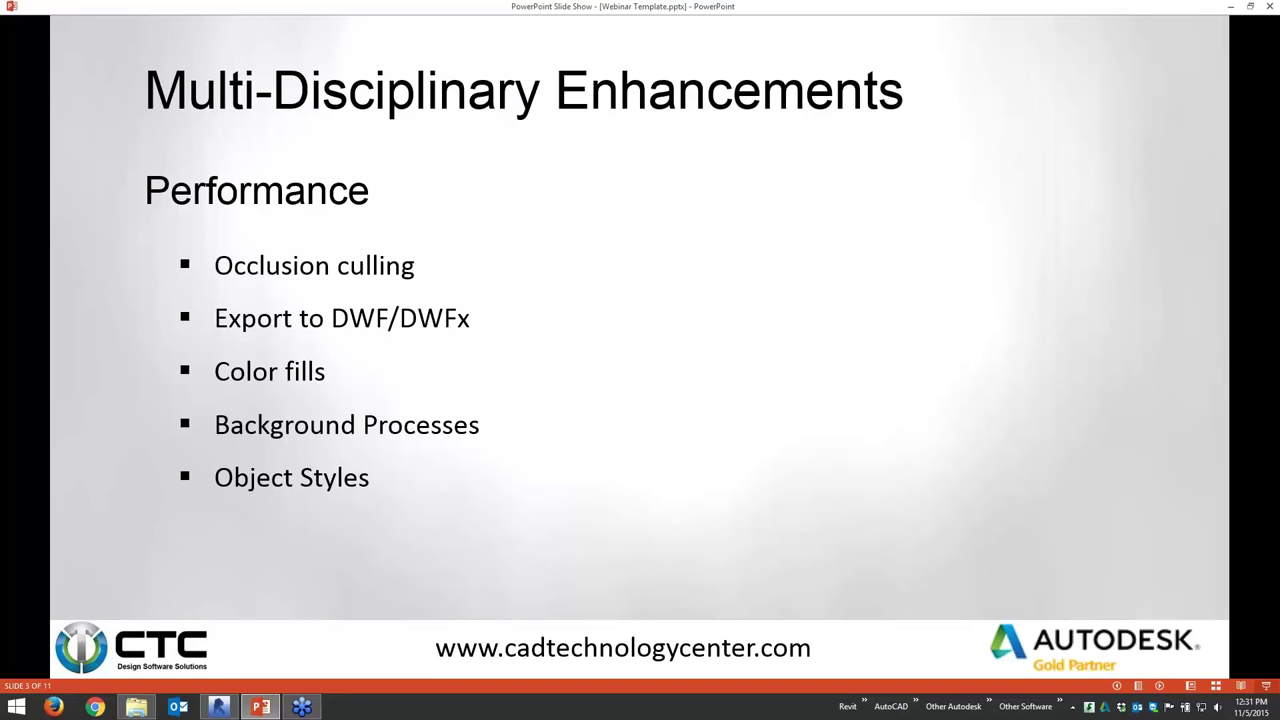
key("alt+Tab")
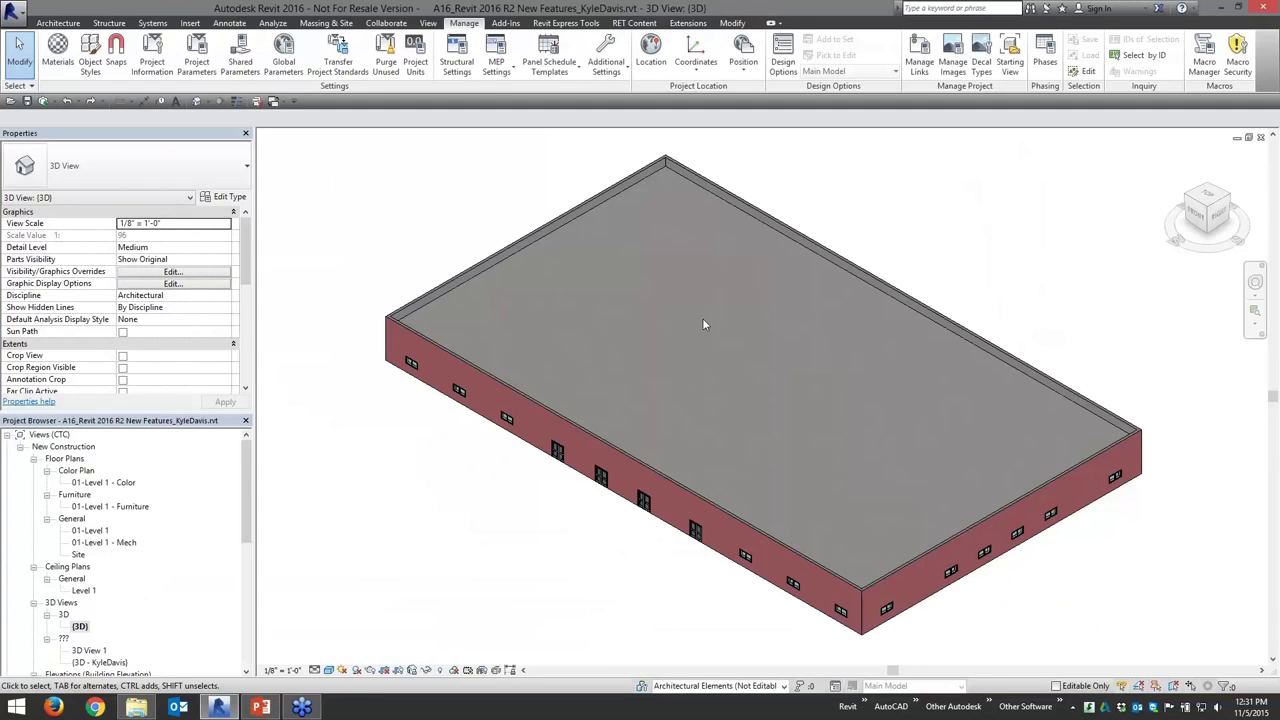
Open Object Styles, expand the Doors category, and select its subcategories from Frame/Mullion through Swing - Elevation together.
left_click(90, 50)
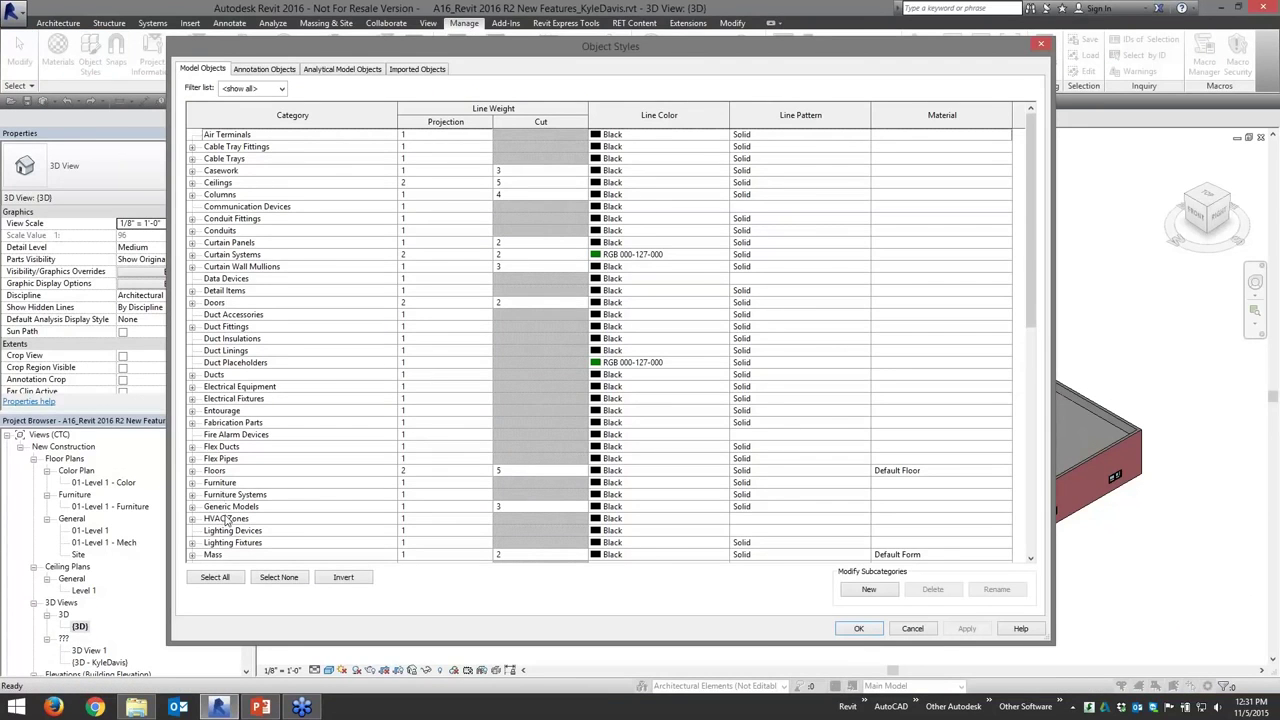
scroll(226, 522, "down", 8)
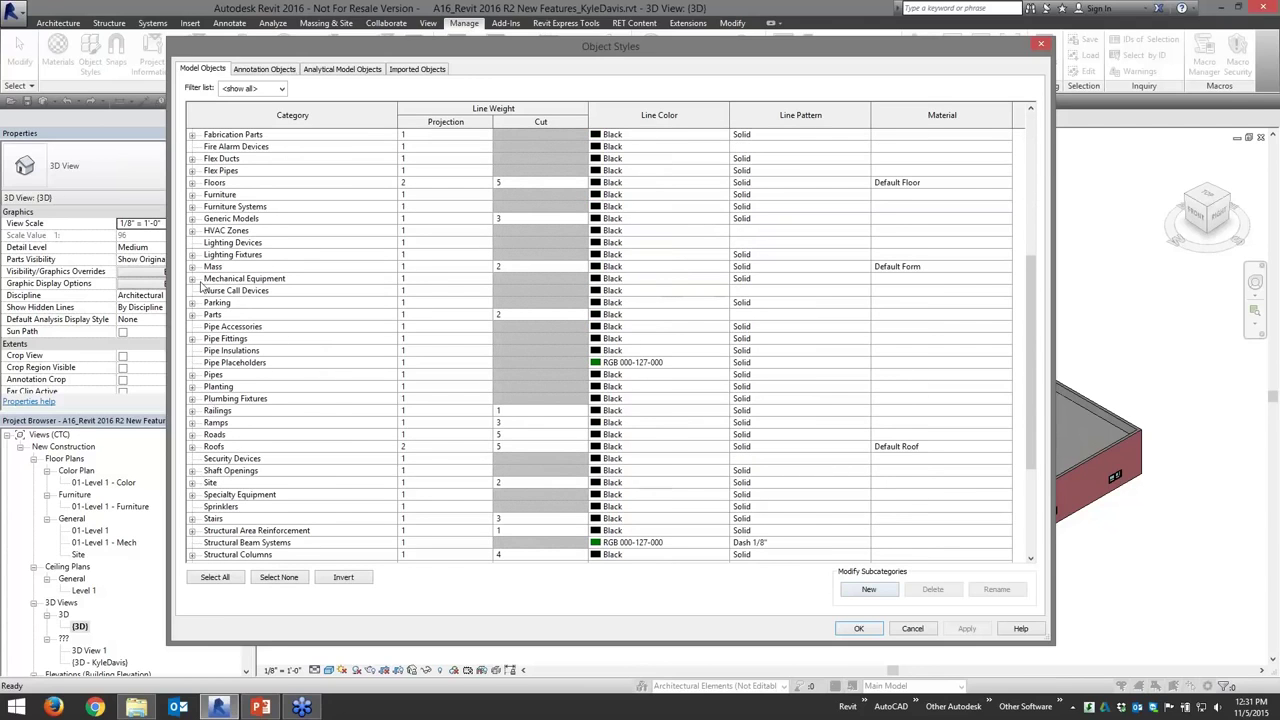
scroll(205, 222, "up", 4)
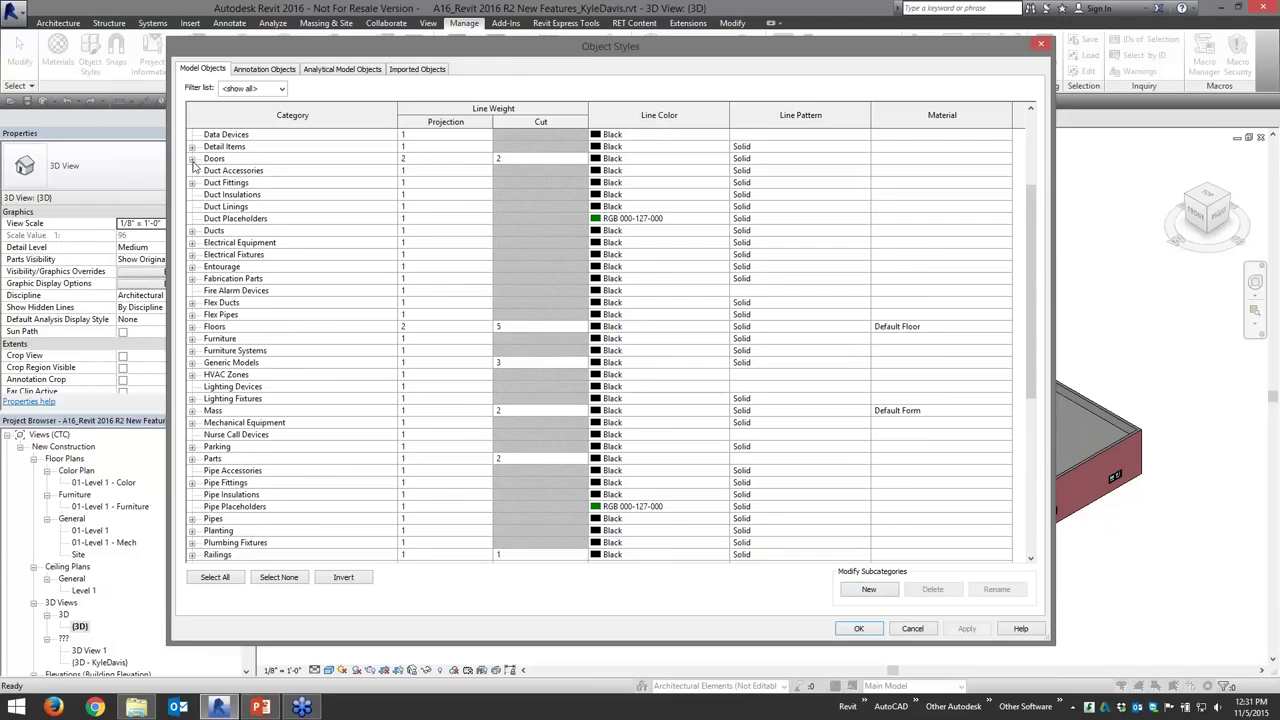
left_click(192, 159)
left_click(245, 183)
left_click(240, 278, "shift")
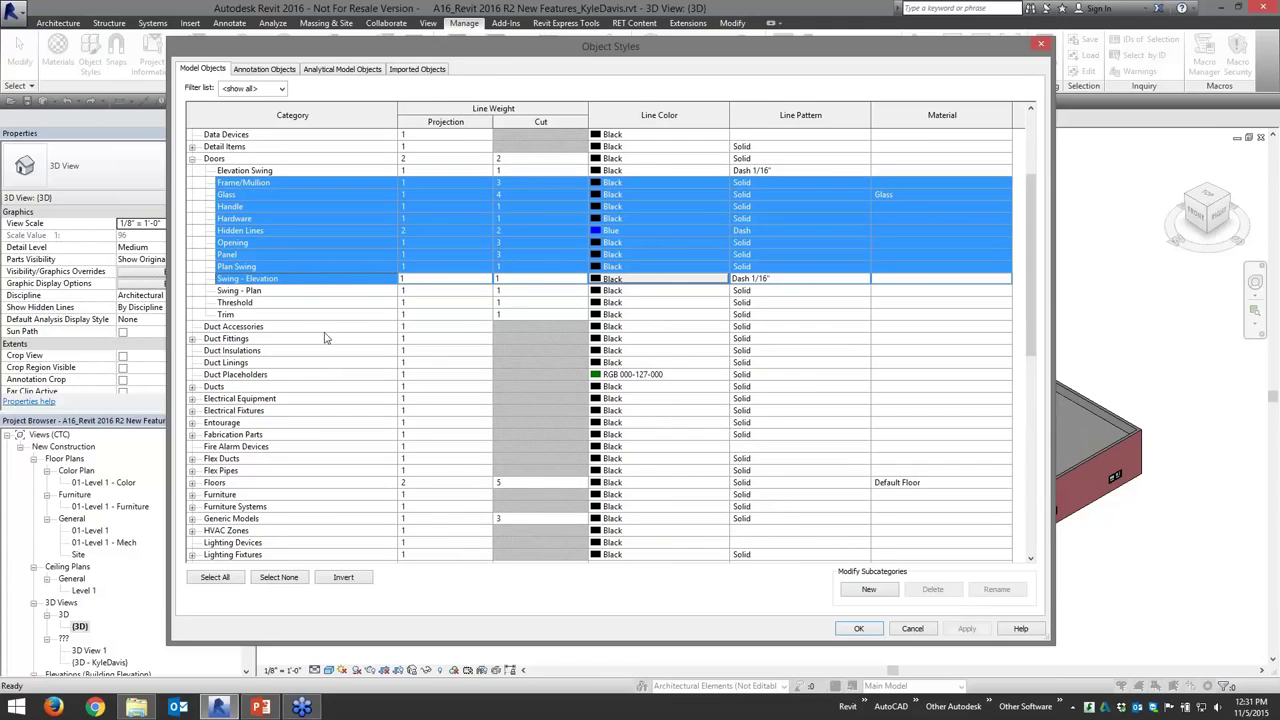
Try to delete the door subcategories from Plan Swing through Trim together, declining the deletion.
left_click(263, 314)
left_click(265, 302, "shift")
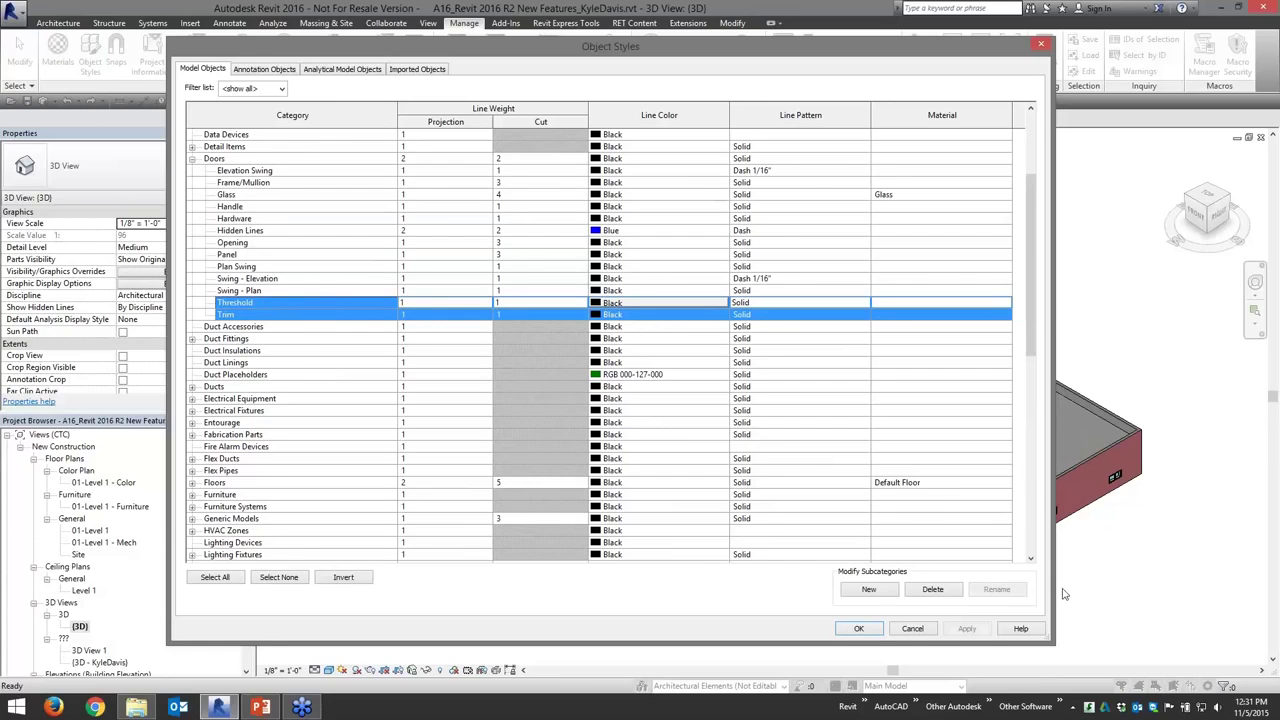
left_click(243, 291, "shift")
left_click(259, 278, "shift")
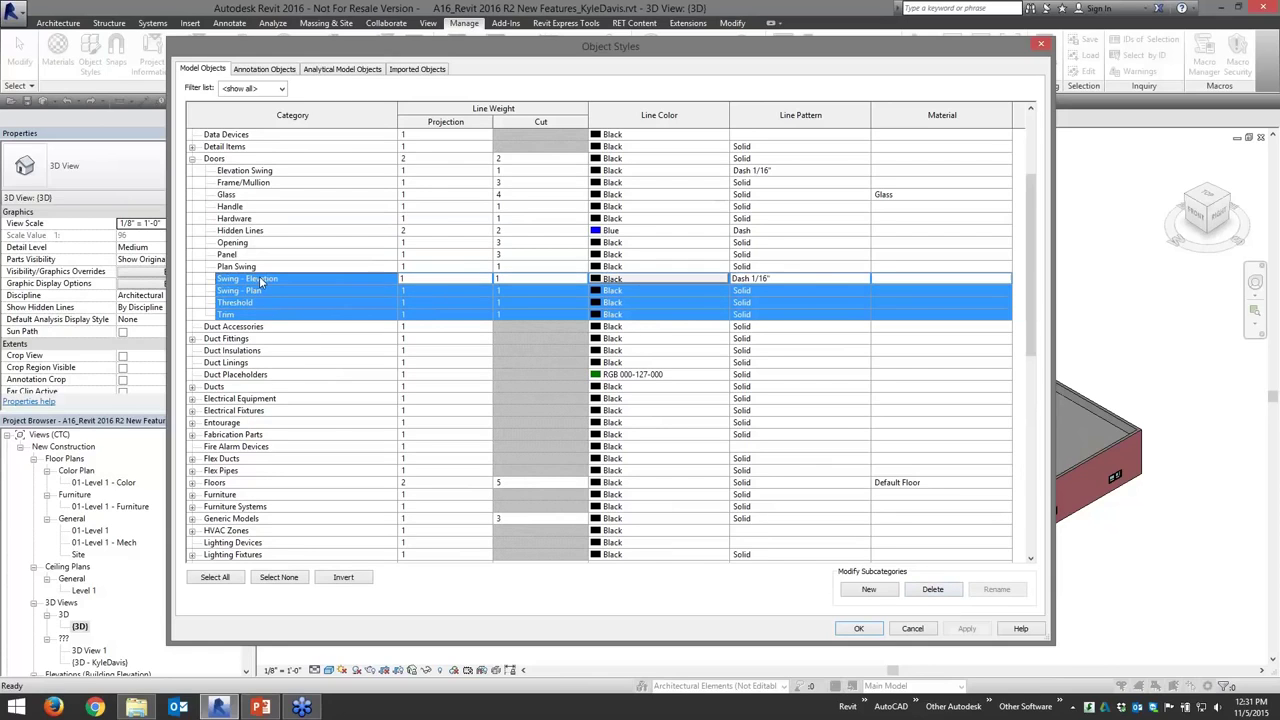
left_click(260, 267, "shift")
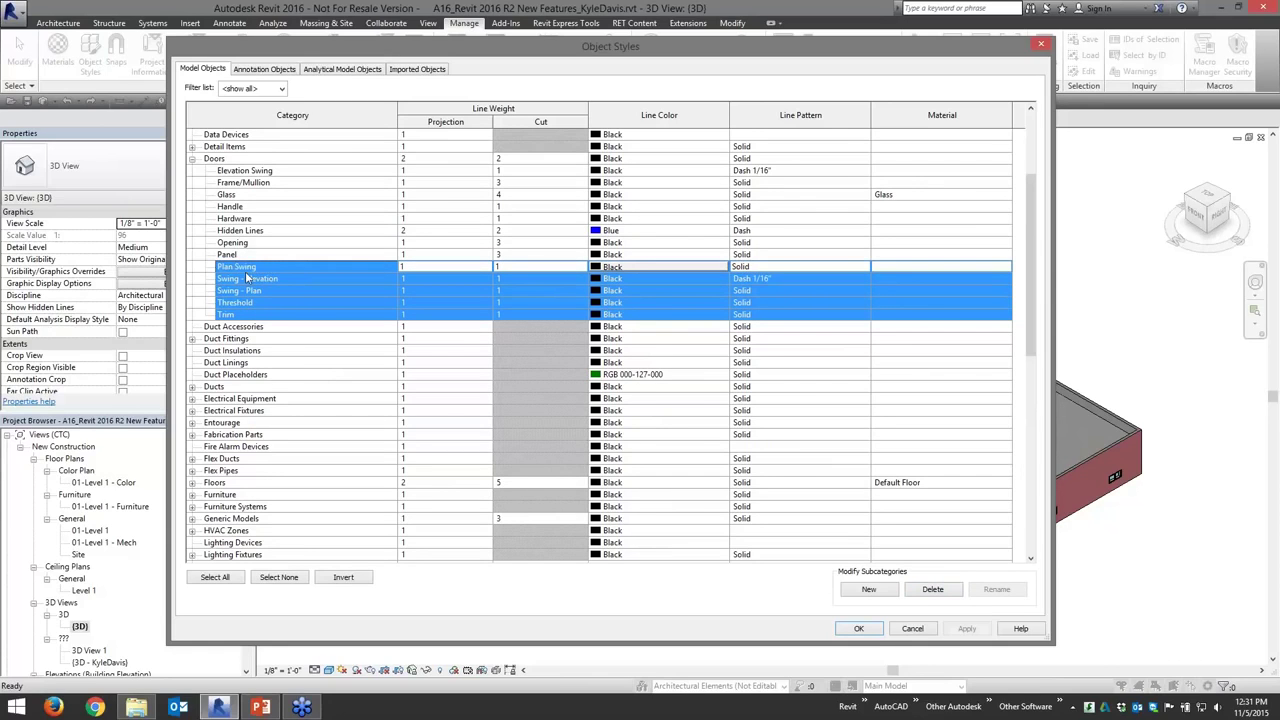
left_click(932, 589)
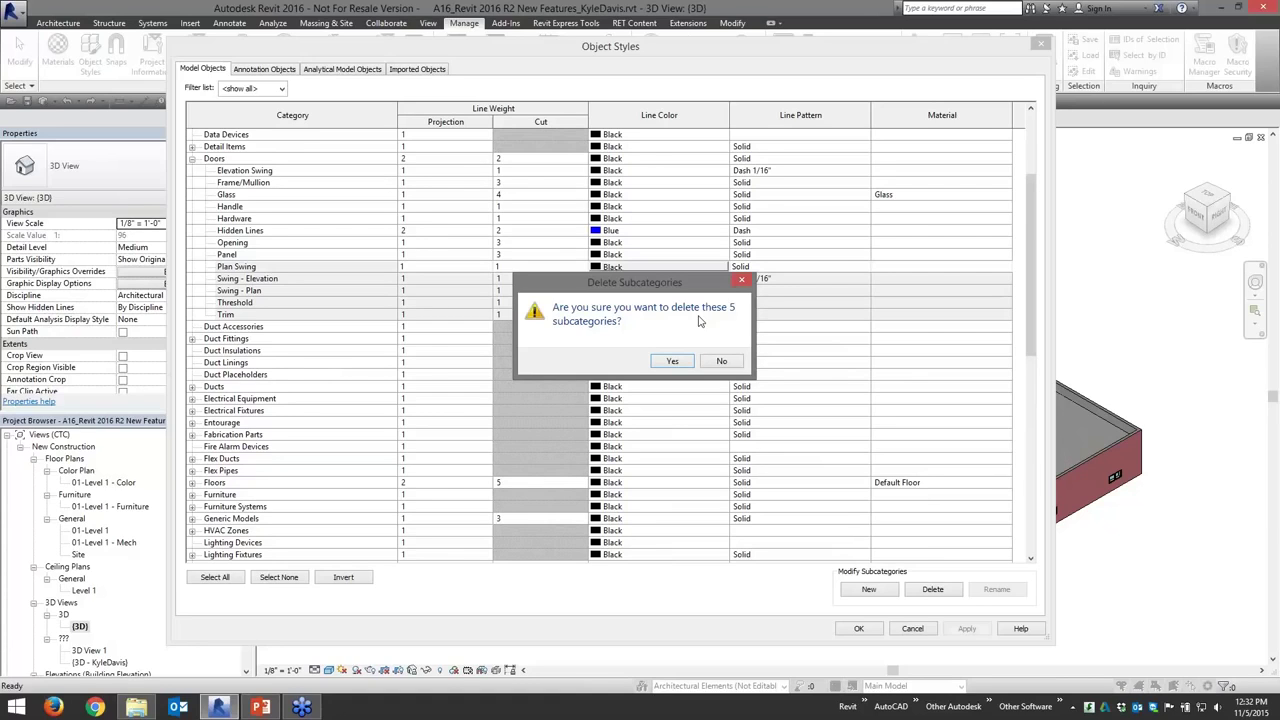
left_click(722, 361)
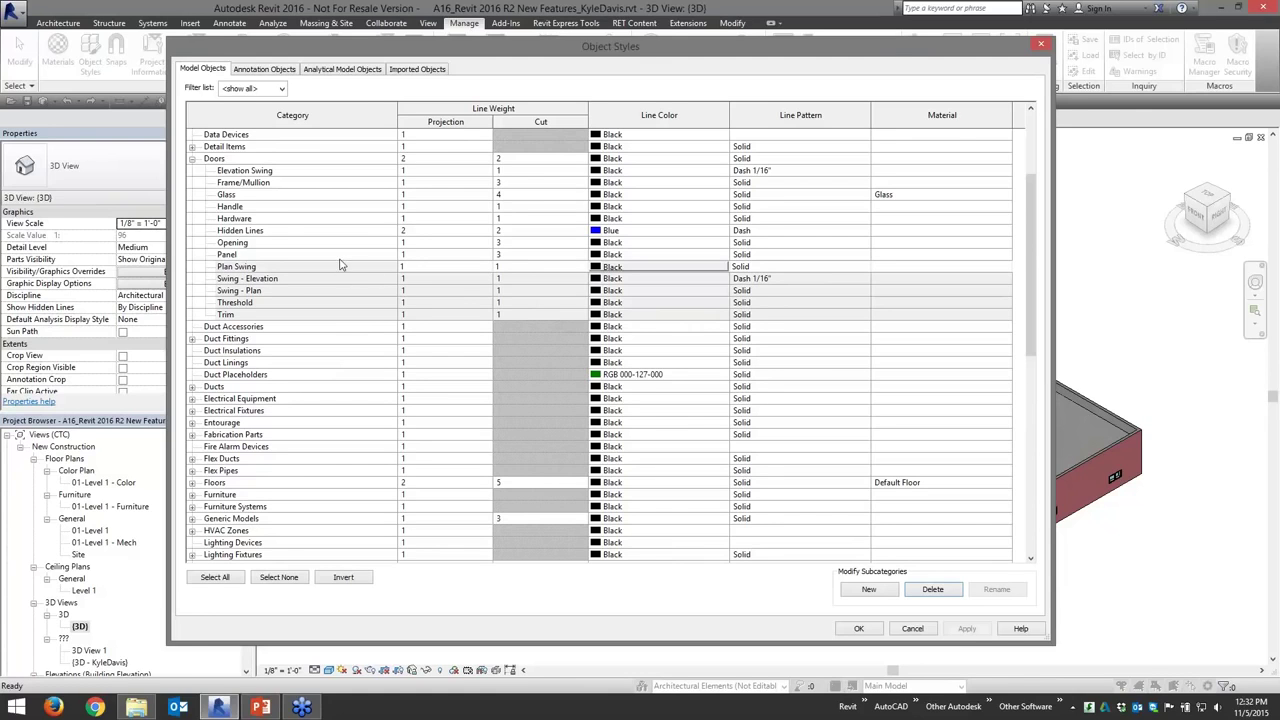
Look through the annotation and imported object categories, return to the model objects, and leave Object Styles without saving.
left_click(257, 73)
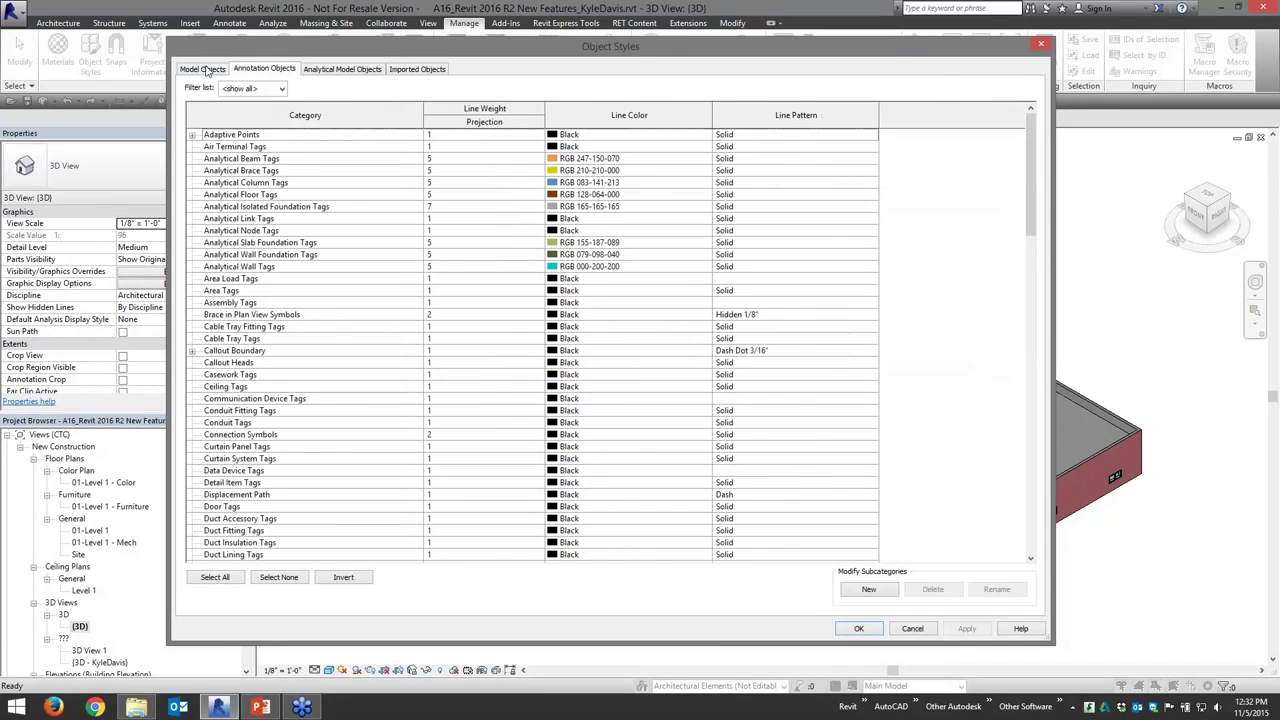
left_click(438, 71)
left_click(203, 69)
left_click(912, 629)
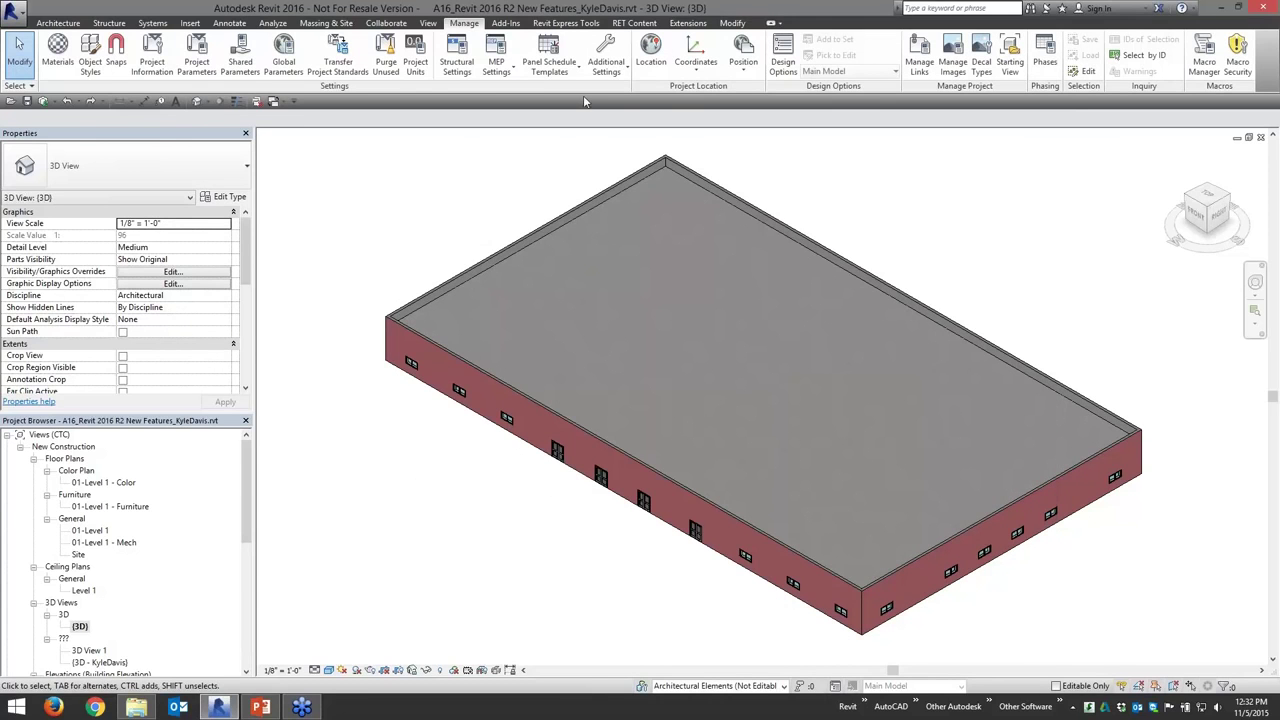
Open Line Styles and examine how the Wide Lines, Medium Lines, Lines and Hidden Lines subcategories can be selected and modified.
left_click(606, 66)
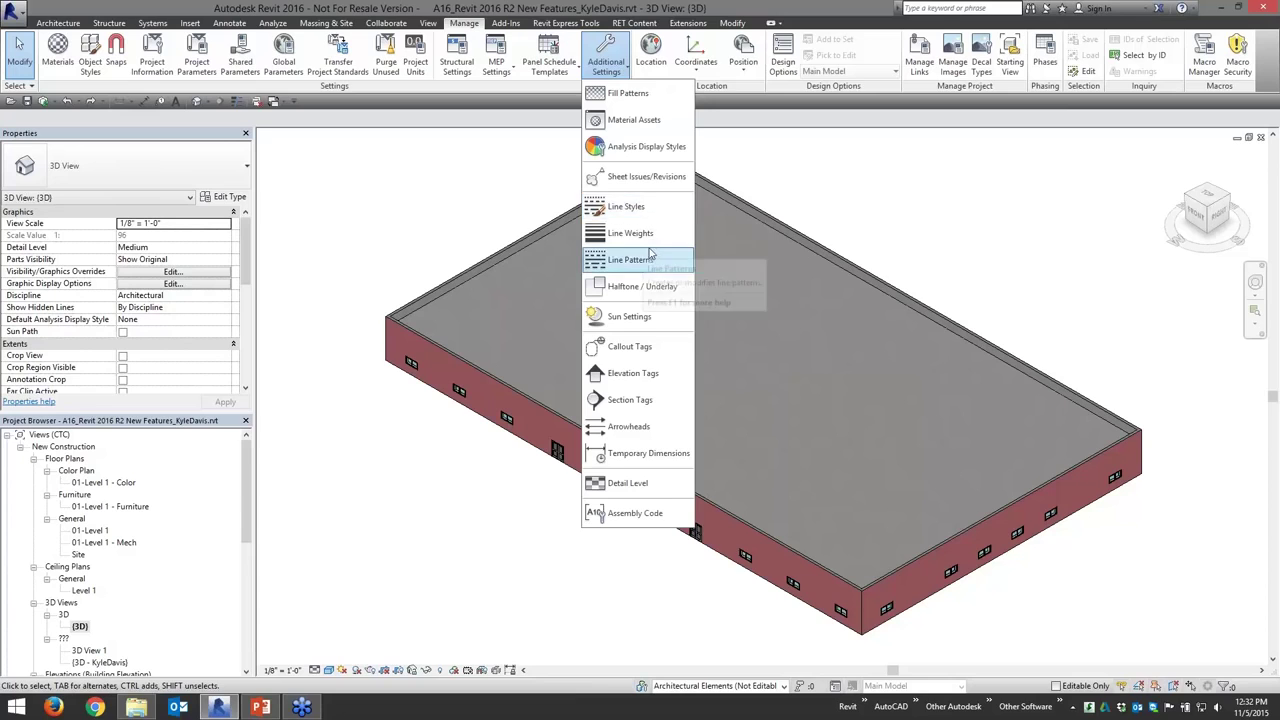
left_click(643, 220)
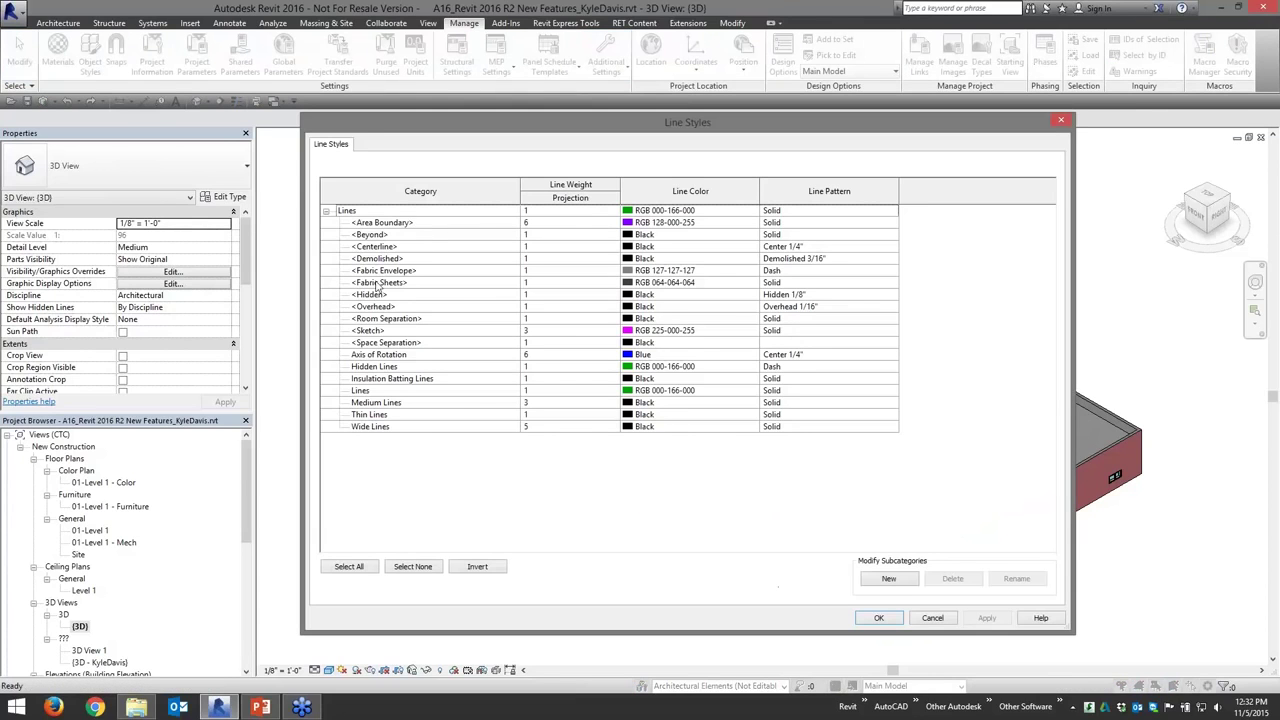
left_click(374, 427)
left_click(377, 403)
left_click(374, 391)
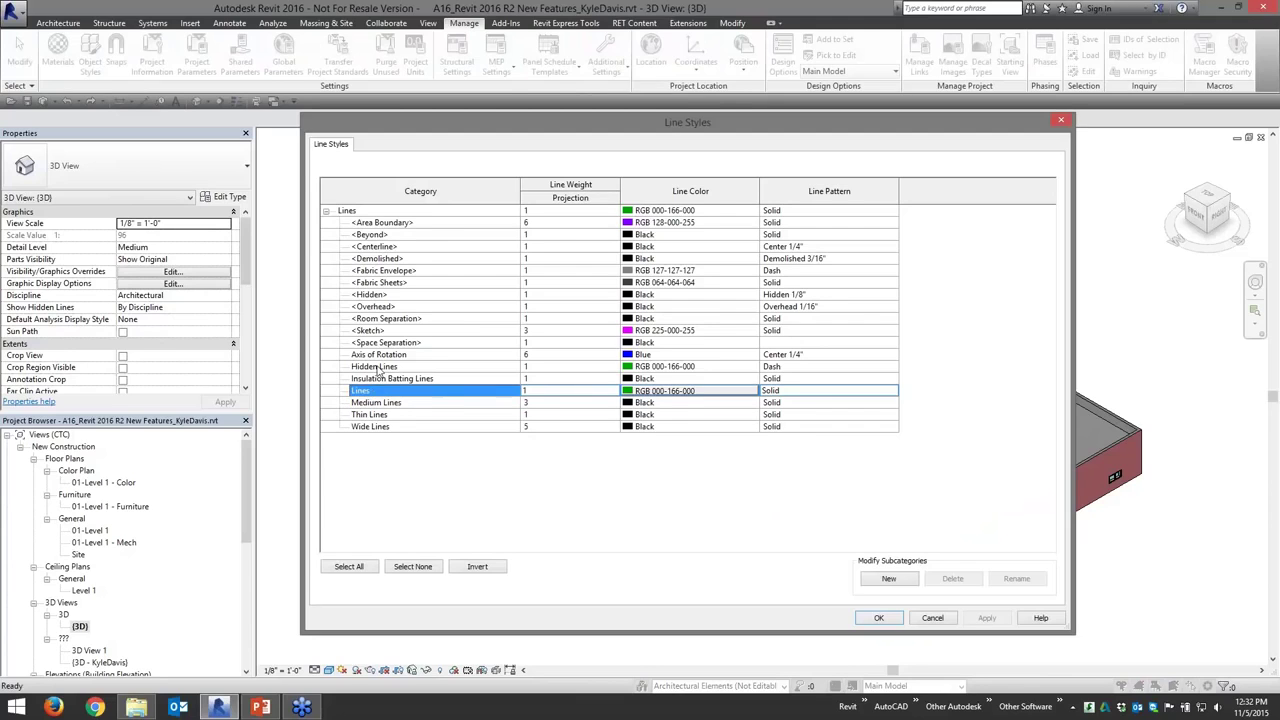
left_click(379, 367)
Add two new line style subcategories of Lines named dfg and dfgghfjhgj.
left_click(889, 579)
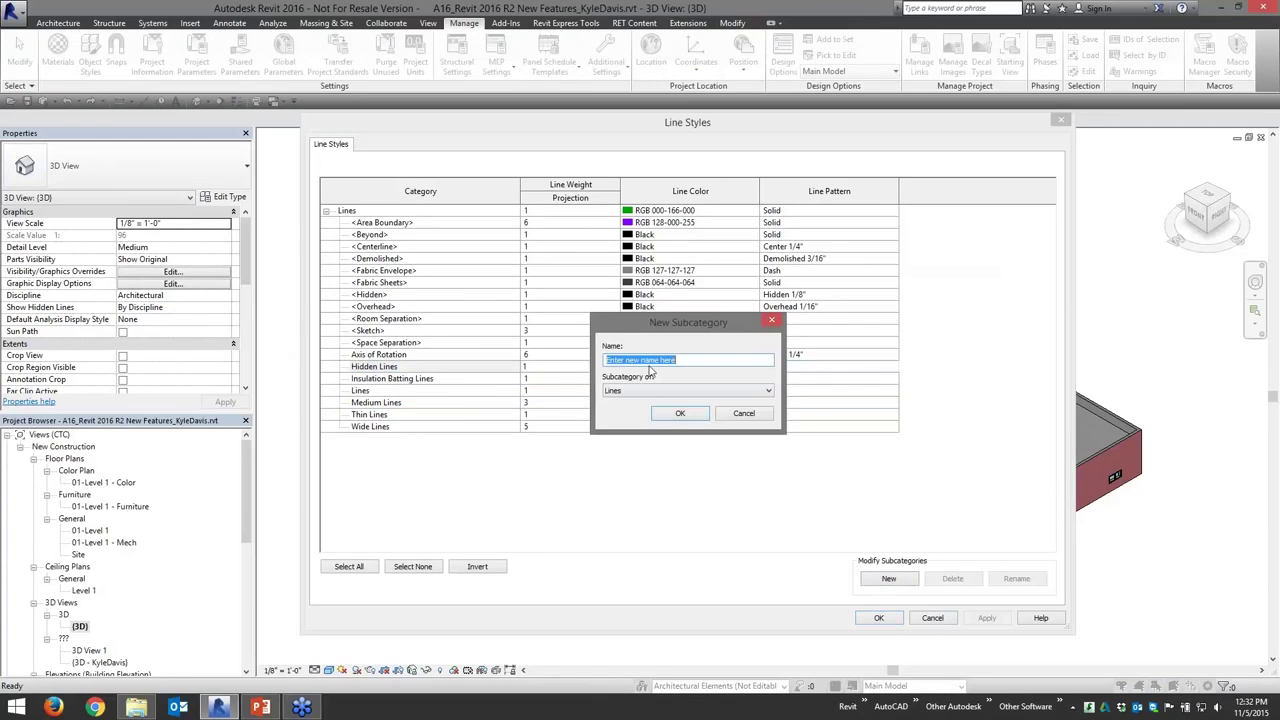
type("dfg")
left_click(680, 413)
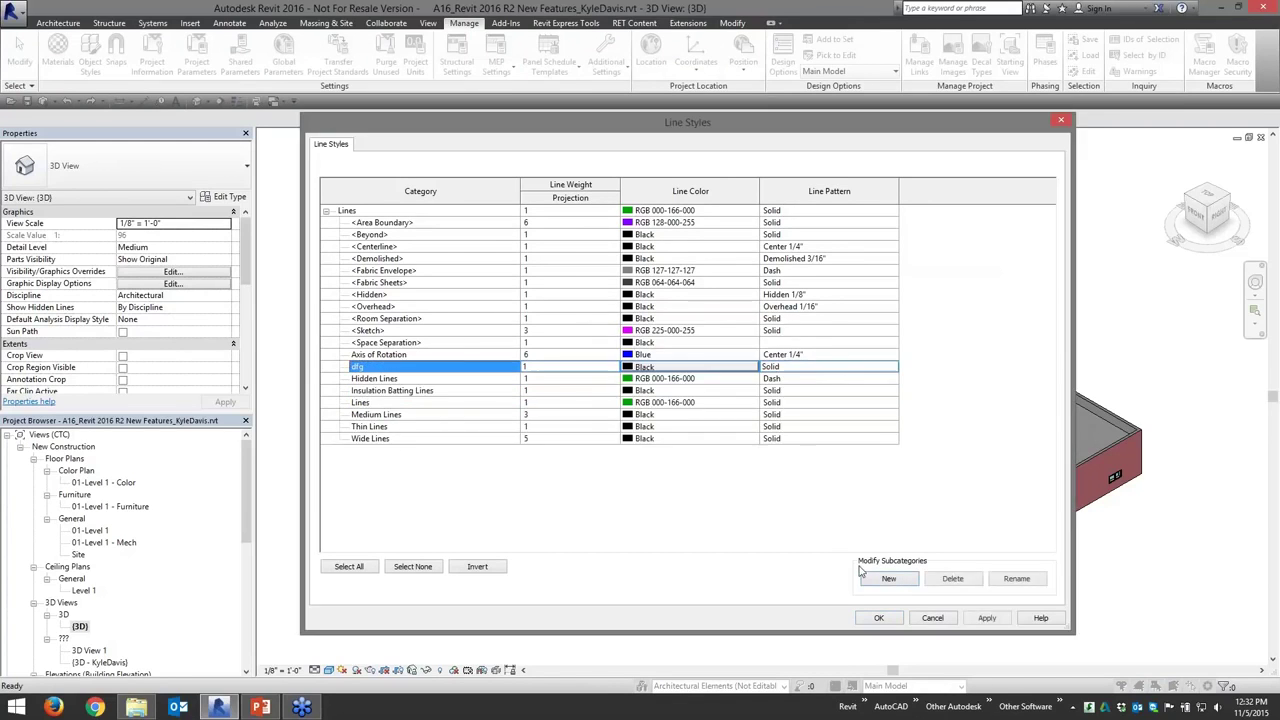
left_click(889, 579)
type("dfg")
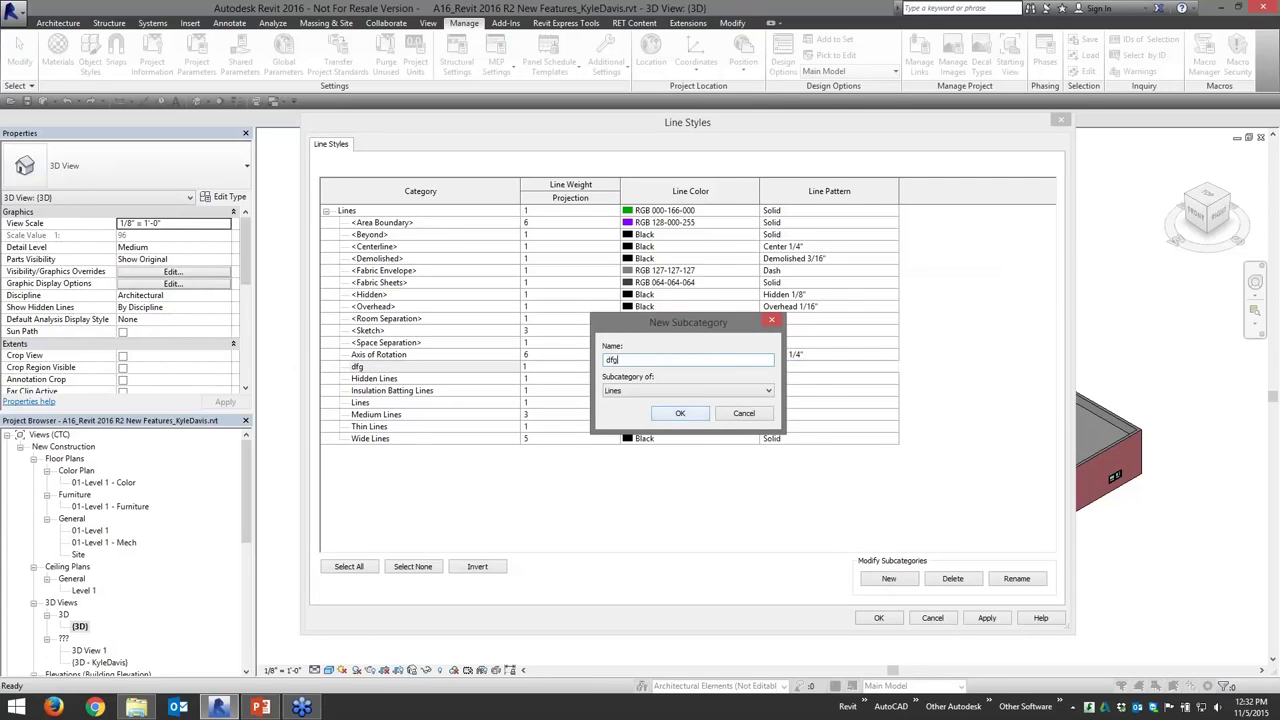
left_click(684, 418)
left_click(724, 363)
type("ghfjhgj")
left_click(675, 415)
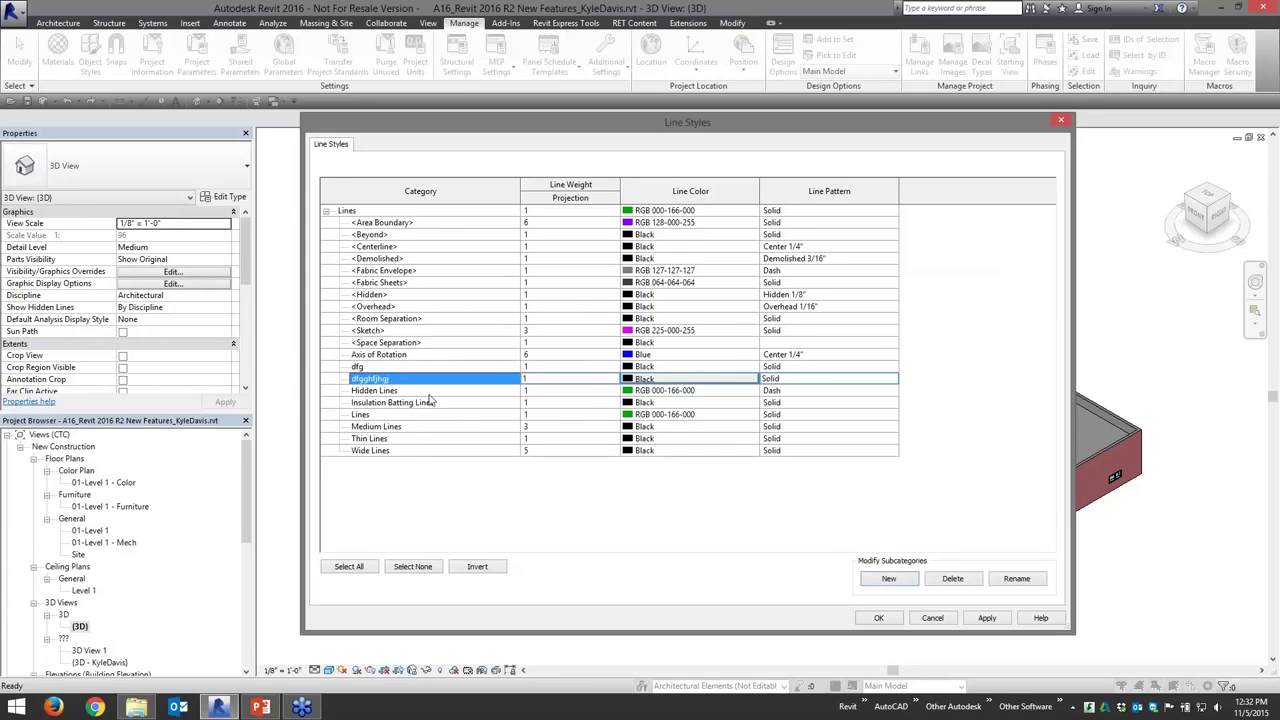
Select the dfg and dfgghfjhgj line styles together and discard the Line Styles changes.
left_click(363, 368, "ctrl")
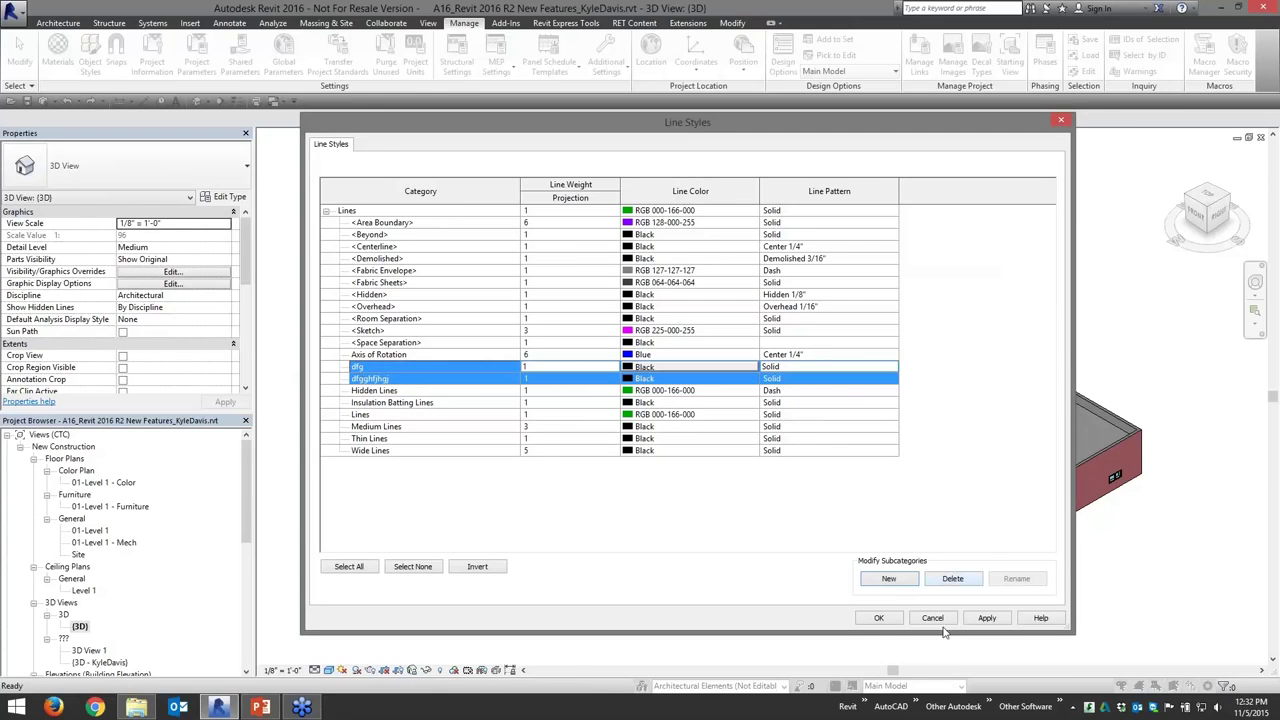
left_click(943, 619)
Open Line Patterns, check whether several patterns can be selected at once, and close the list without changes.
left_click(606, 58)
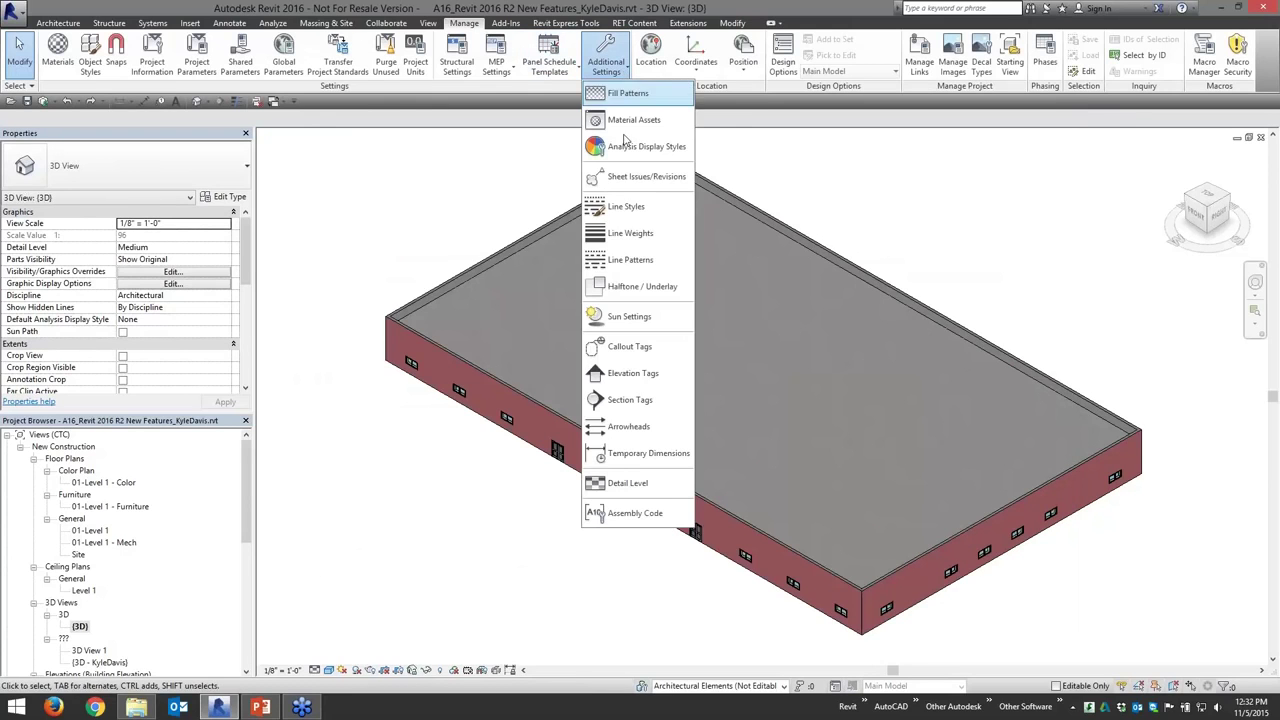
left_click(632, 259)
left_click_drag(697, 182, 564, 155)
left_click_drag(407, 262, 403, 420)
left_click(400, 474)
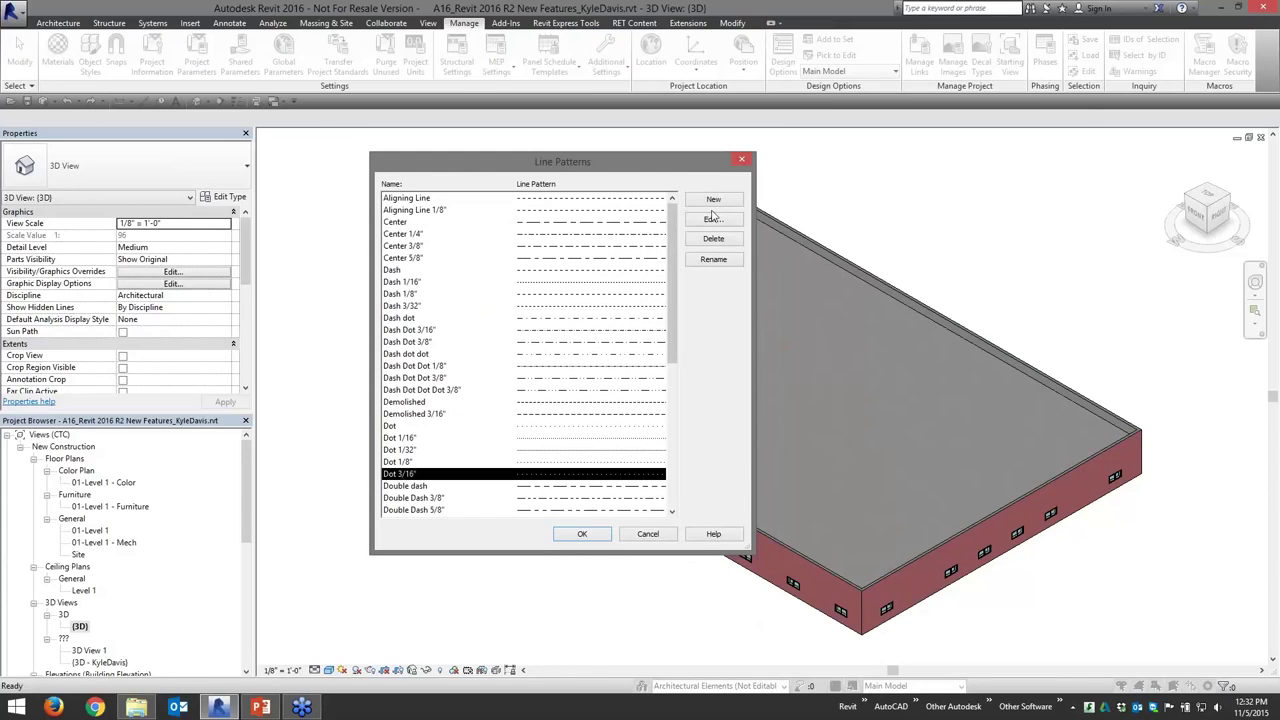
left_click(660, 533)
Check whether several fill patterns can be selected at once, cancel the Fill Patterns list, and switch to the PowerPoint slides.
left_click(610, 70)
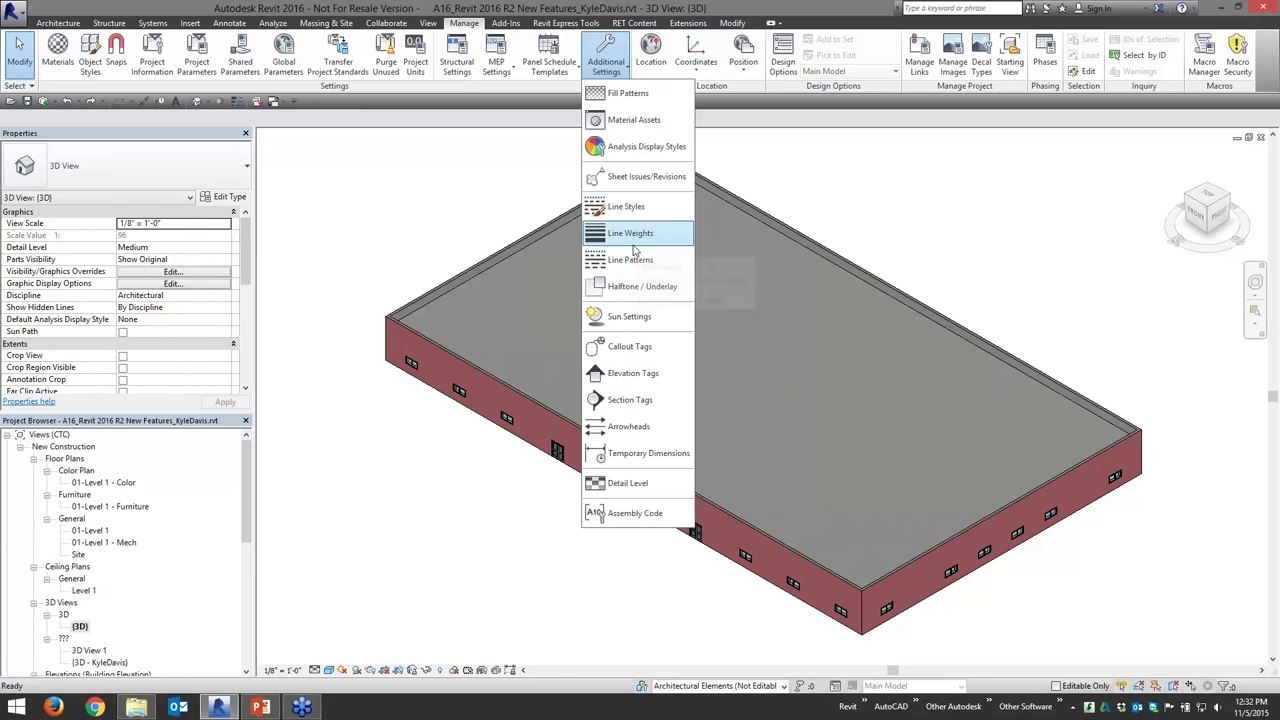
left_click(622, 93)
left_click(536, 327)
left_click(534, 387)
left_click(537, 306)
left_click(534, 272)
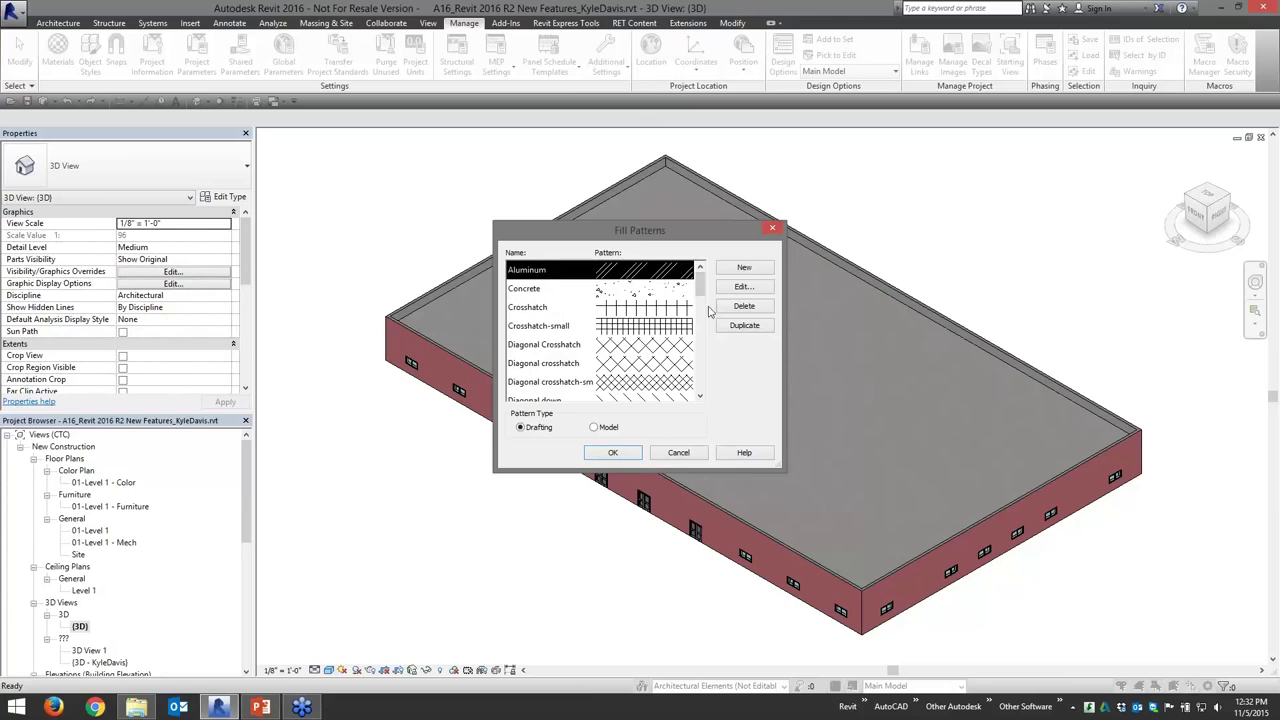
left_click(679, 453)
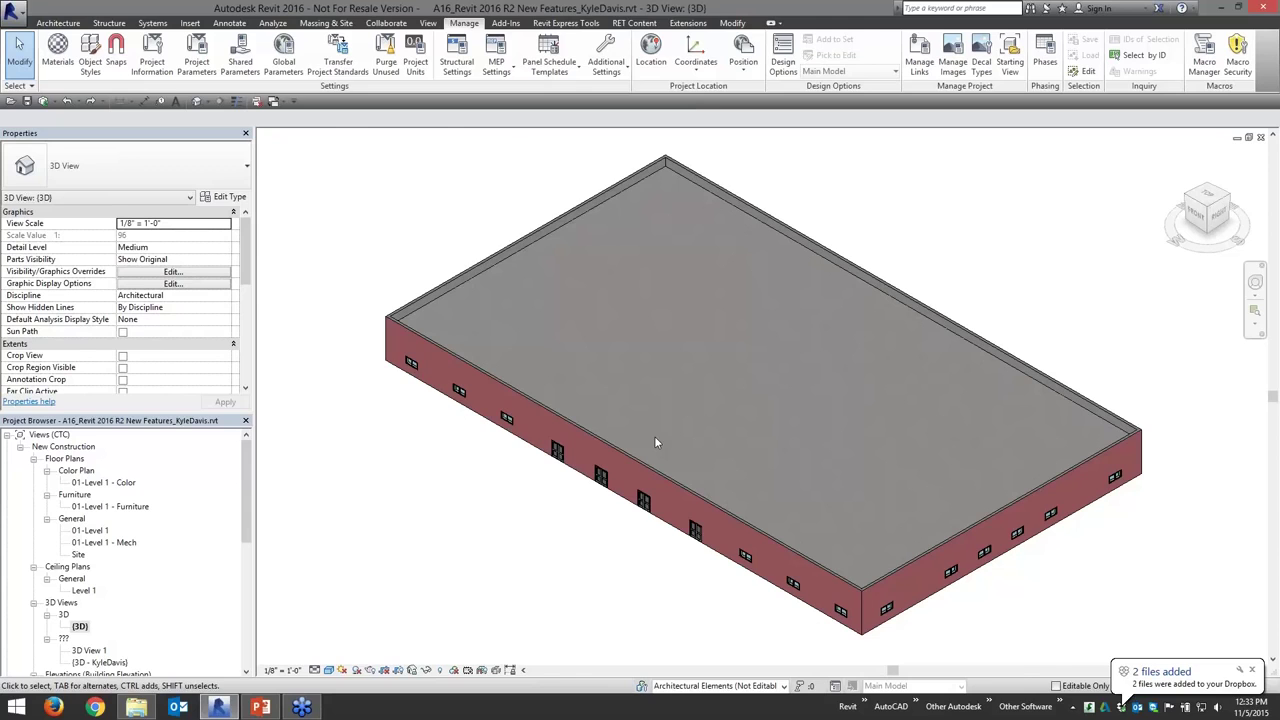
key("alt+Tab")
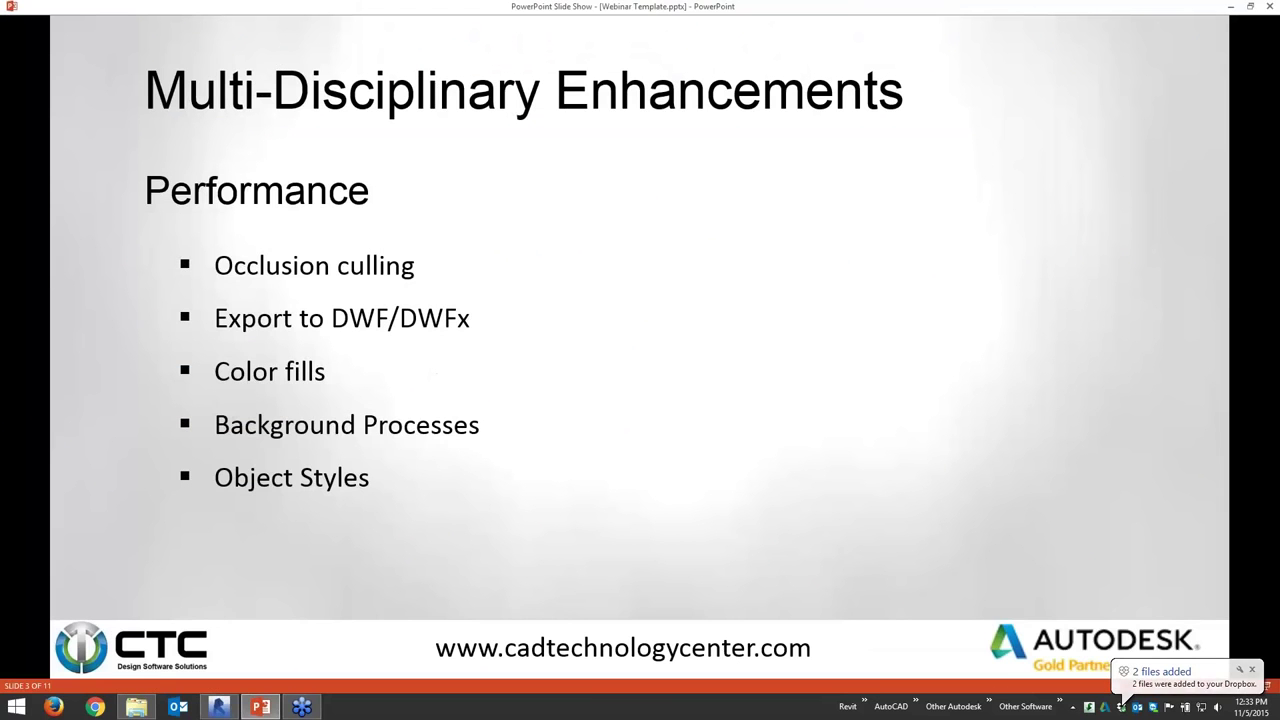
Advance to the Family Editor slide, switch back to Revit, and open the exterior double door family for editing.
key("Right")
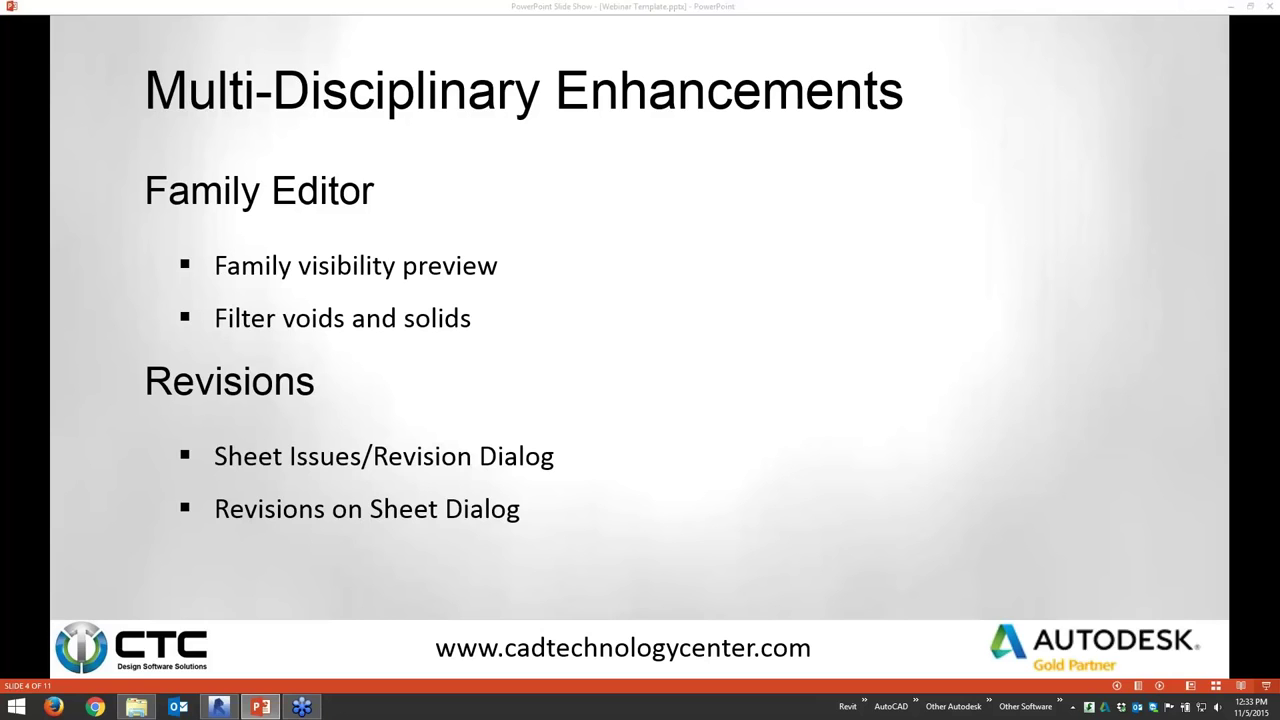
key("alt+Tab")
left_click(557, 451)
left_click(538, 66)
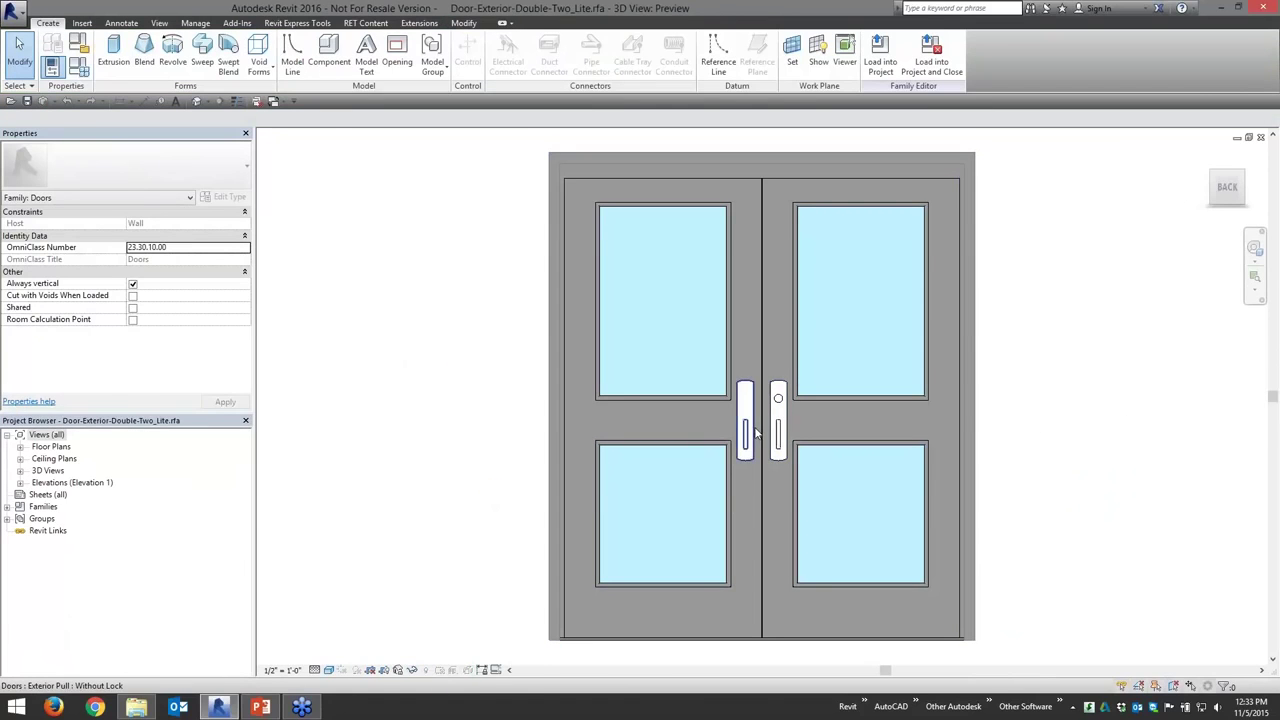
Review the visibility settings of the Exterior Pull without a lock and close them without changes.
left_click(748, 432)
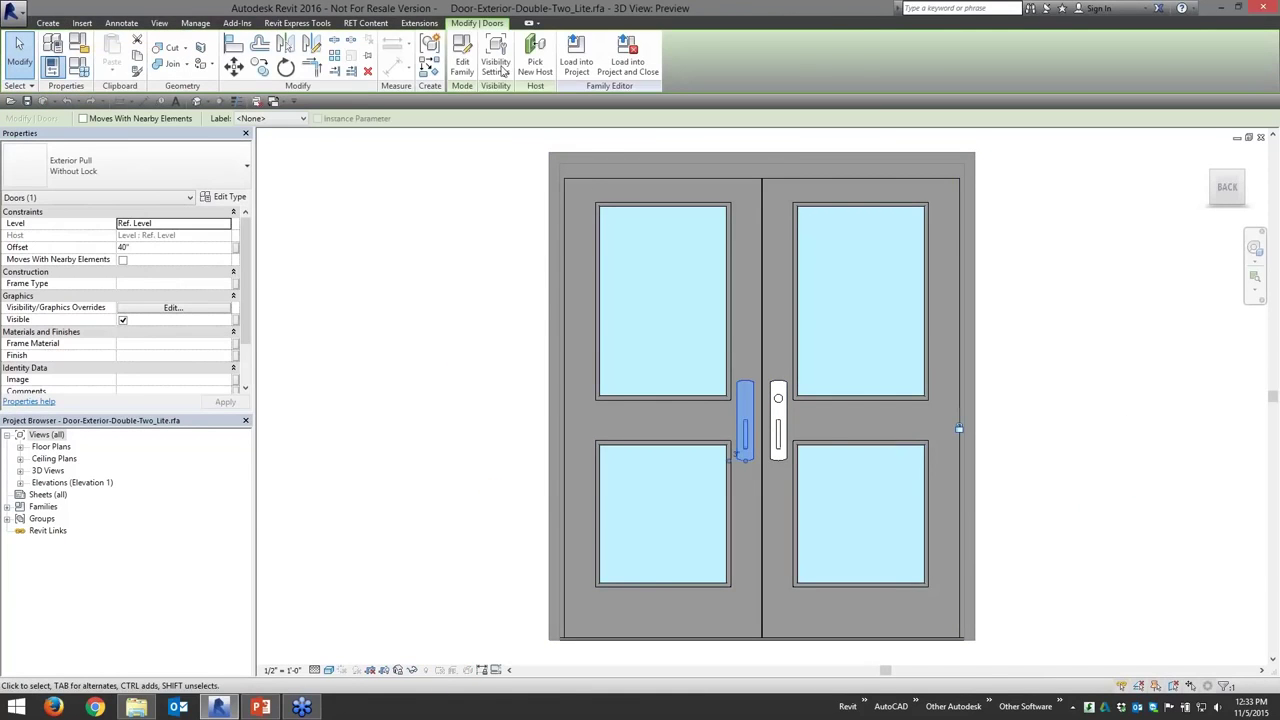
left_click(496, 62)
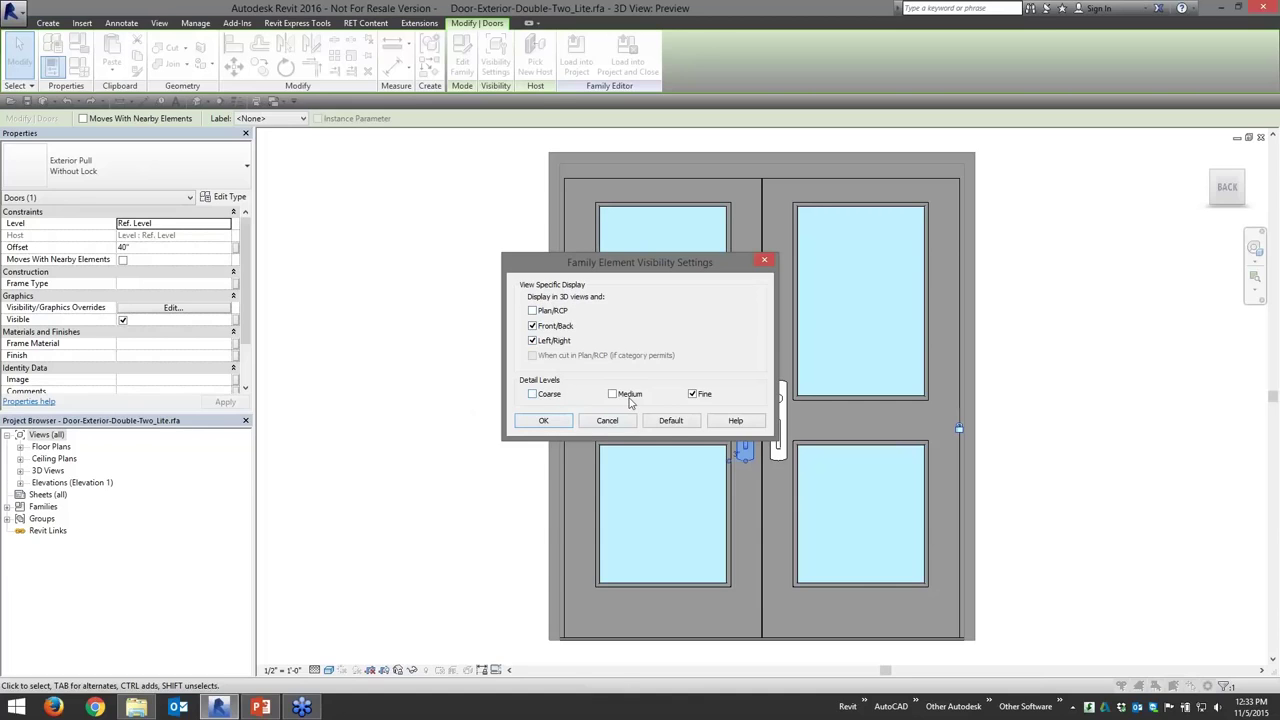
left_click(607, 421)
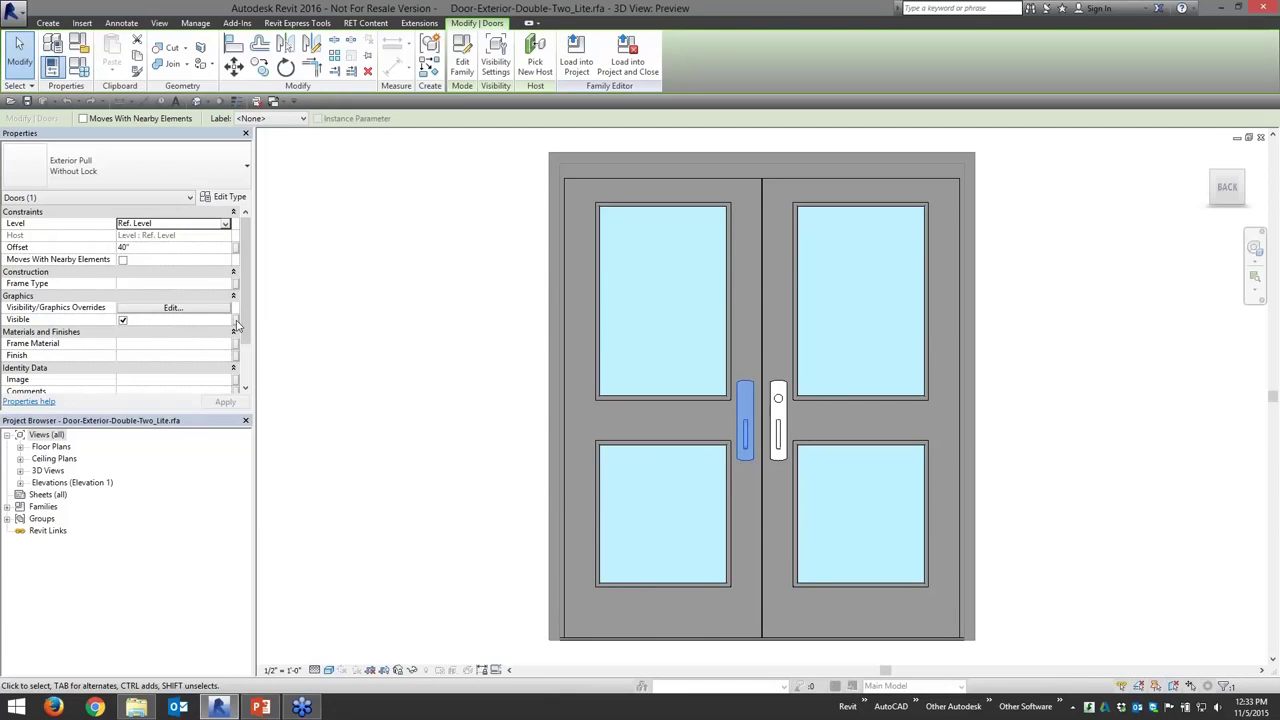
Associate the selected pull's Visible property with a new family type parameter named Has Handle.
left_click(238, 320)
left_click(578, 441)
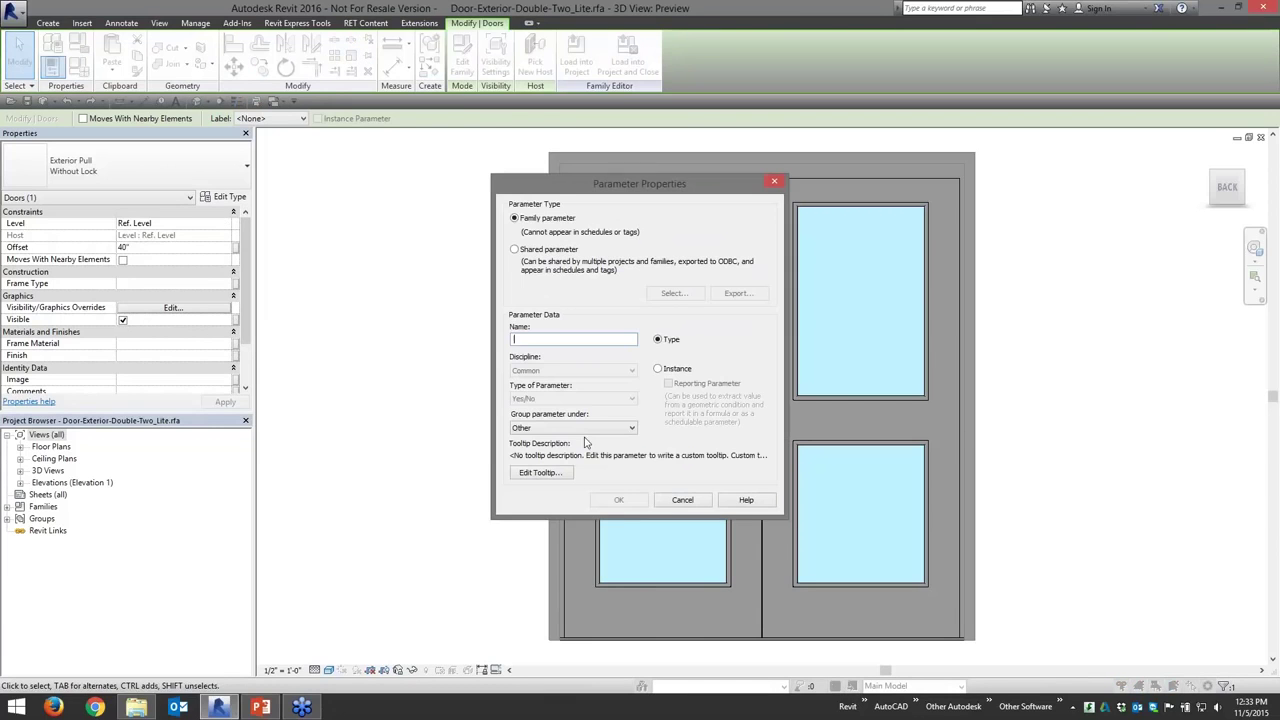
type("Has Handle")
left_click(618, 500)
left_click(664, 467)
left_click(474, 357)
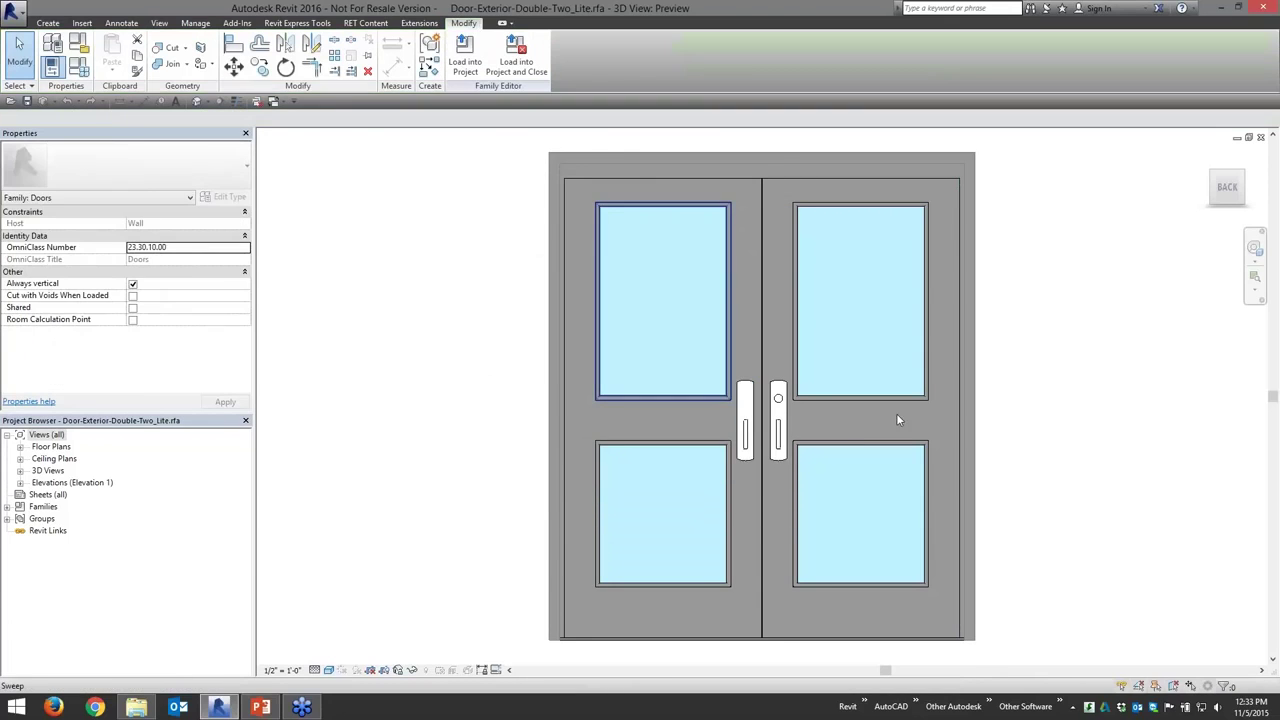
Turn off the Has Handle parameter in Family Types and inspect the door pulls up close.
middle_click_drag(1020, 445, 890, 500, "shift")
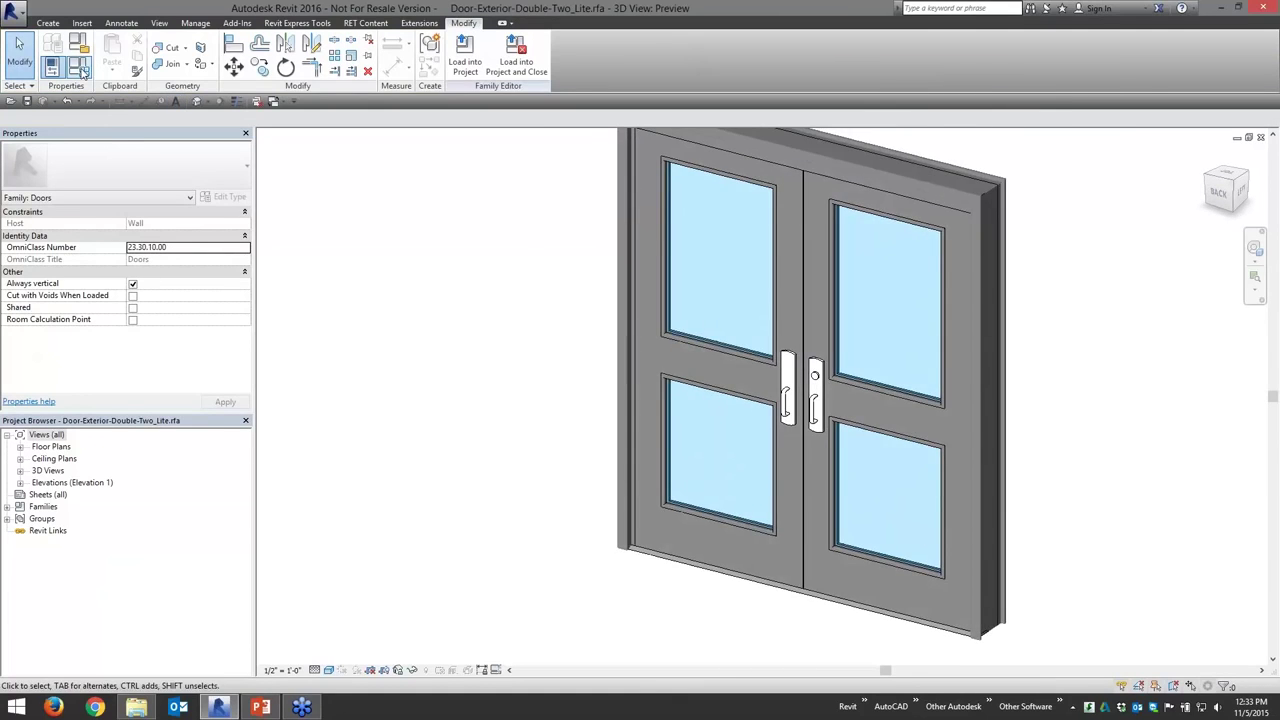
left_click(79, 67)
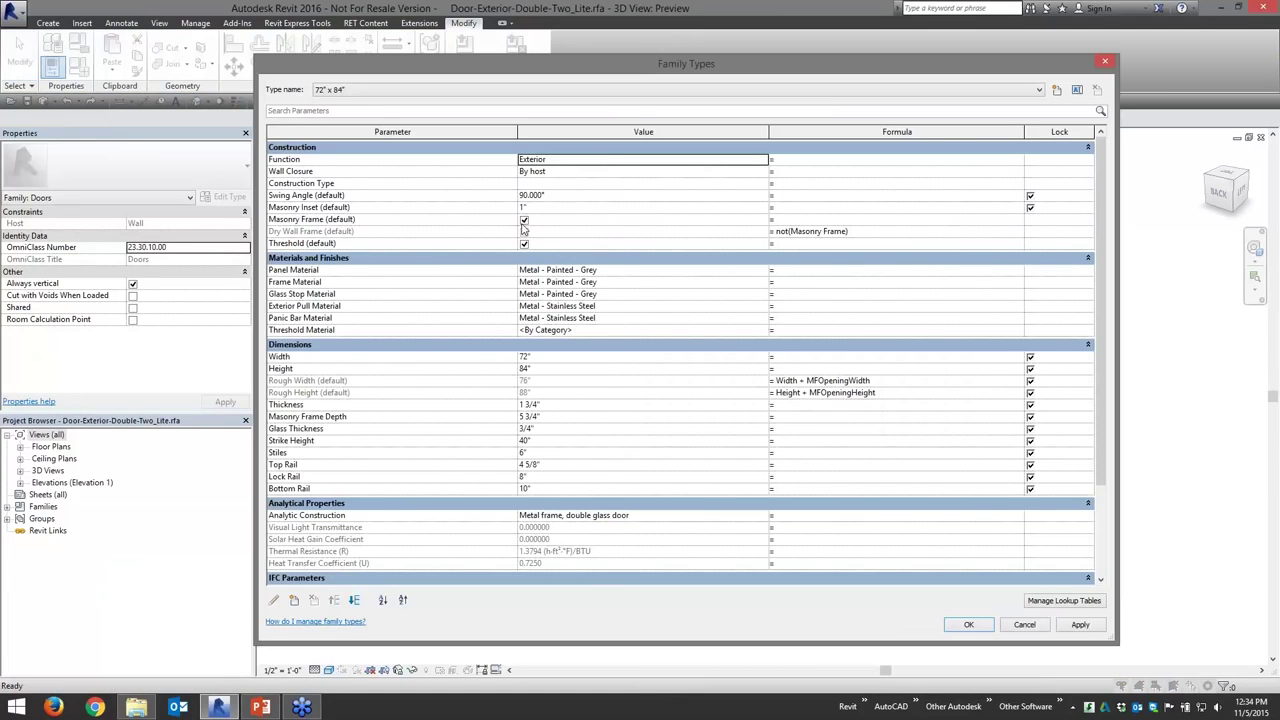
left_click(345, 464)
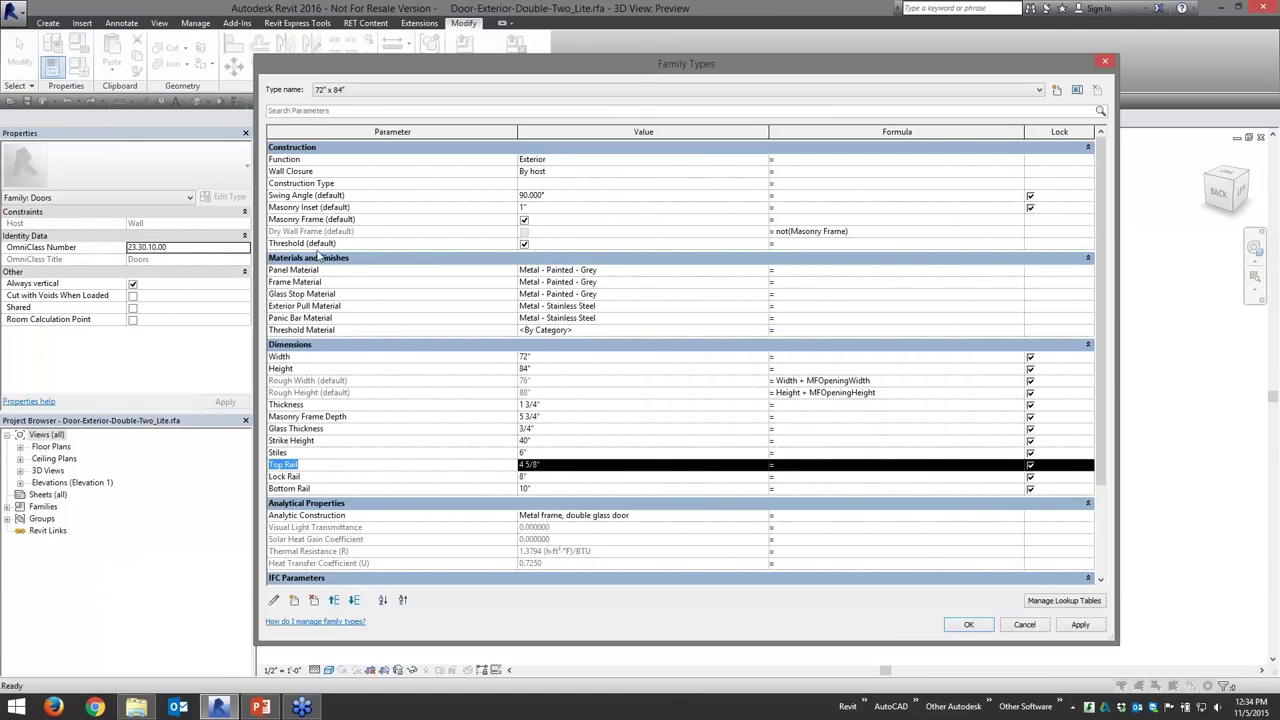
scroll(800, 450, "down", 5)
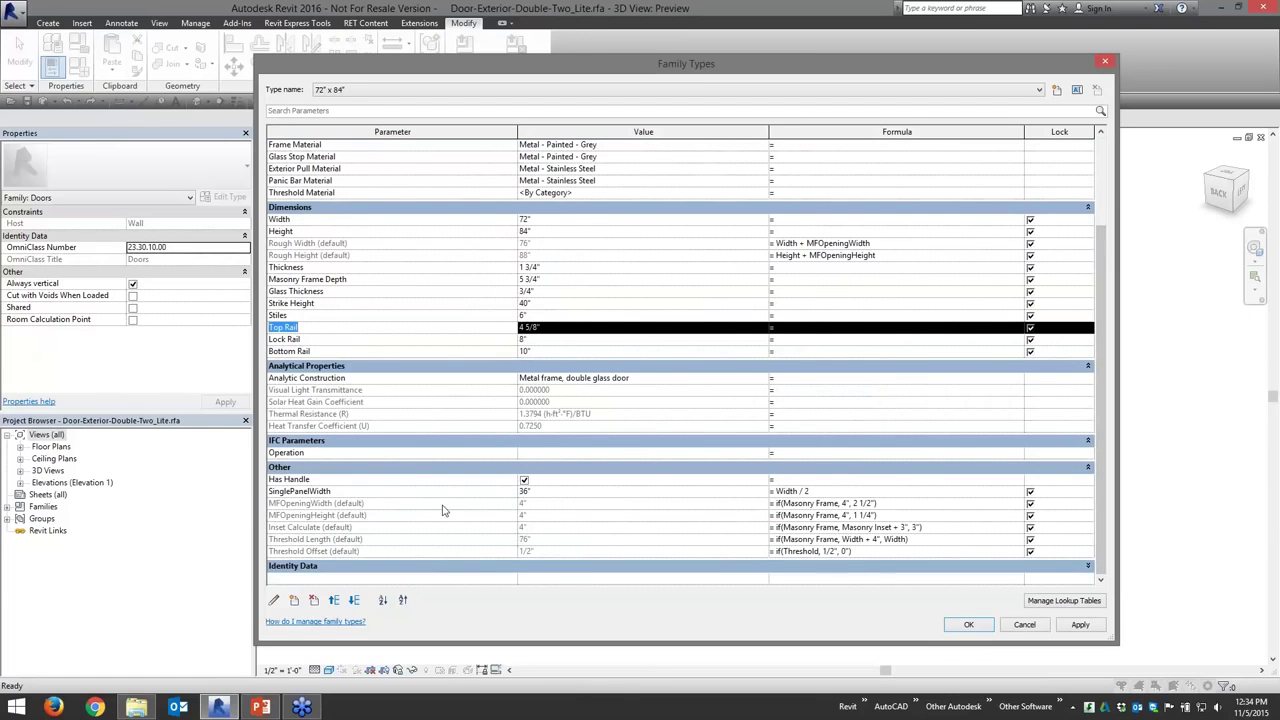
left_click(524, 480)
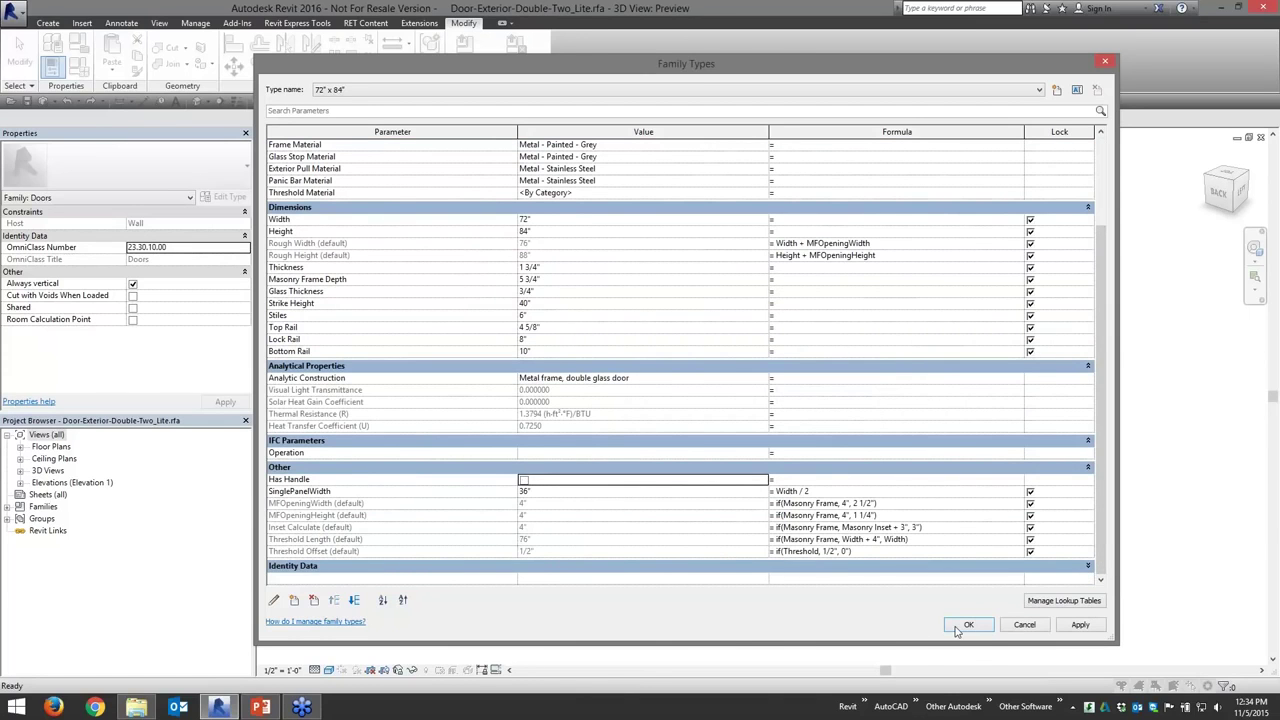
left_click(968, 624)
scroll(812, 370, "up", 3)
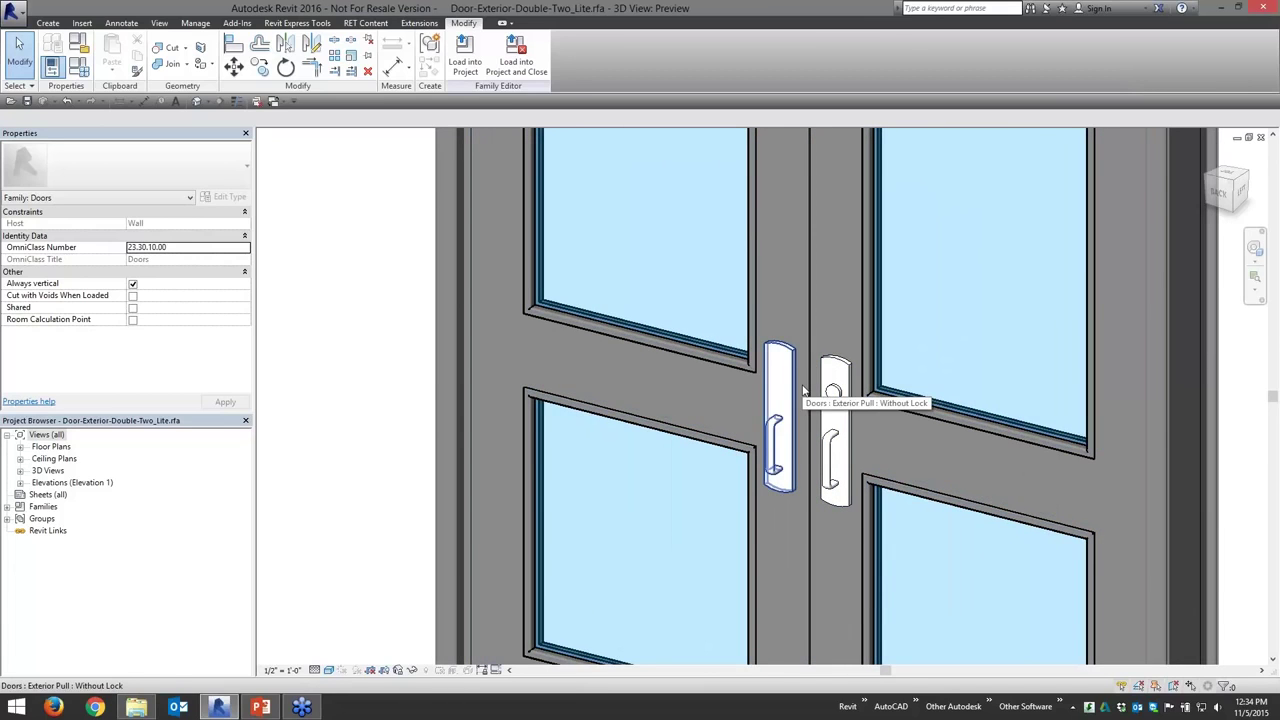
Turn the Has Handle parameter back on in Family Types.
left_click(79, 66)
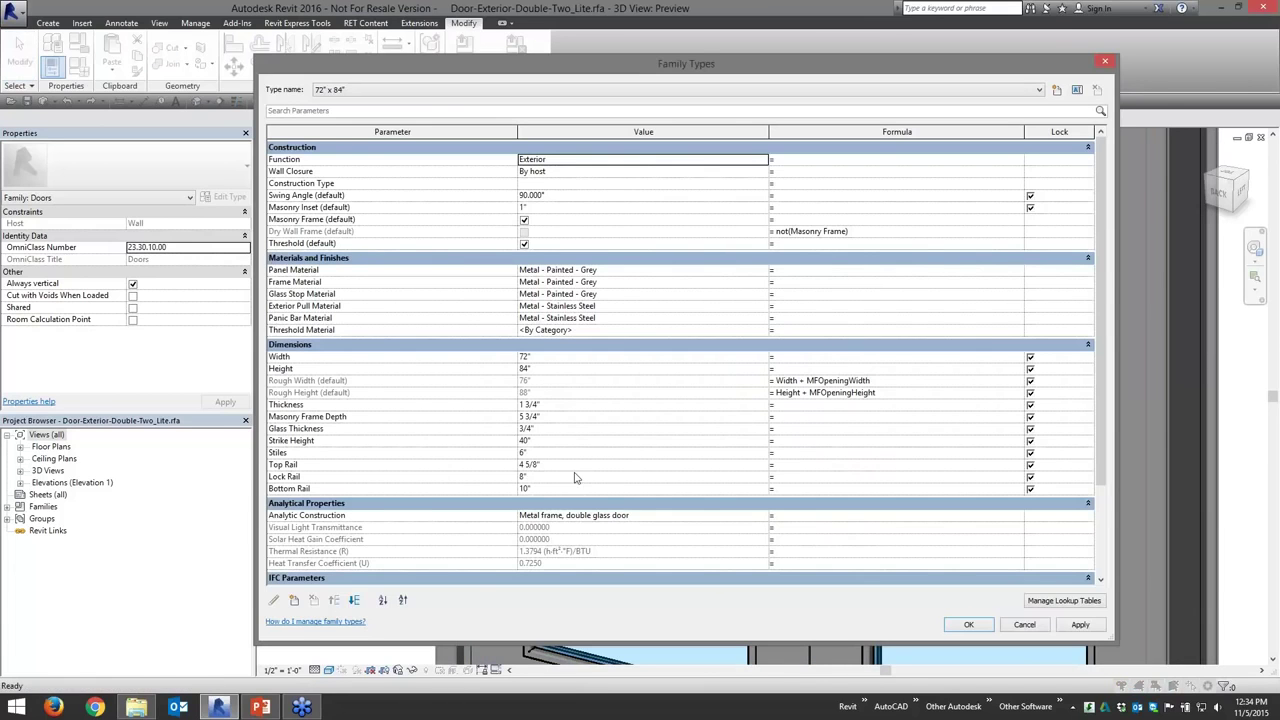
left_click_drag(1099, 437, 1099, 525)
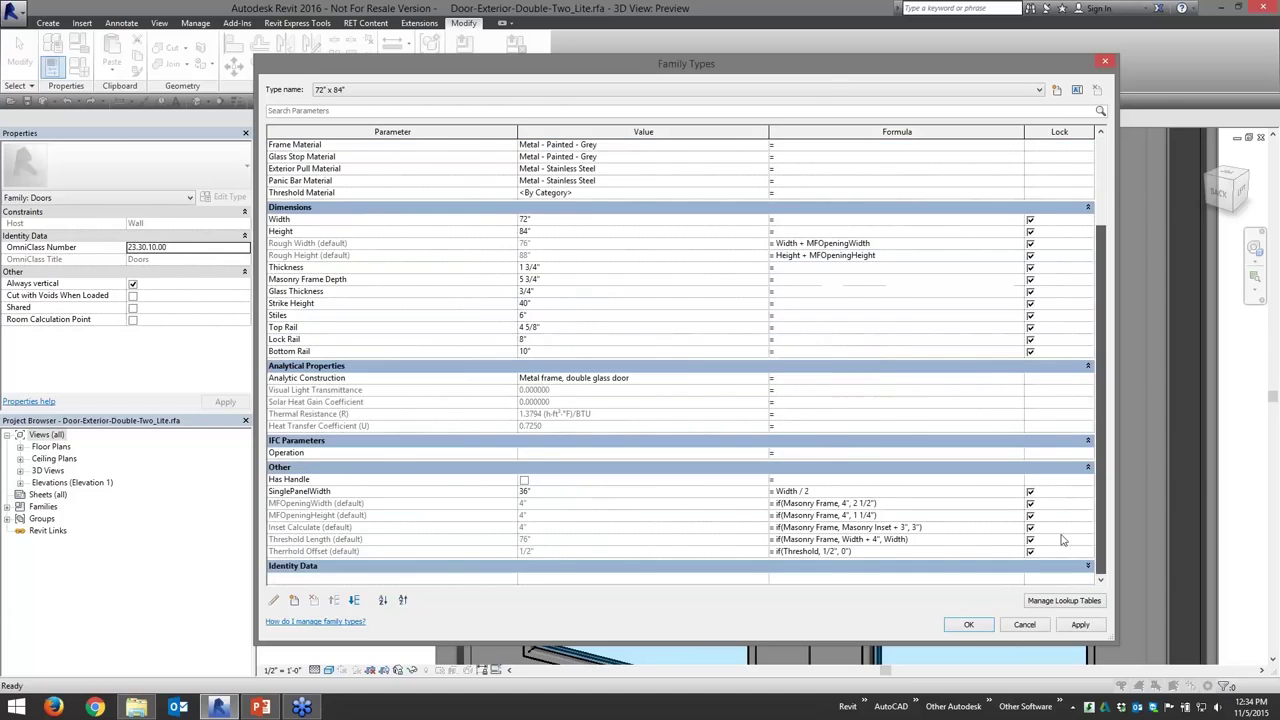
left_click(524, 480)
left_click(960, 627)
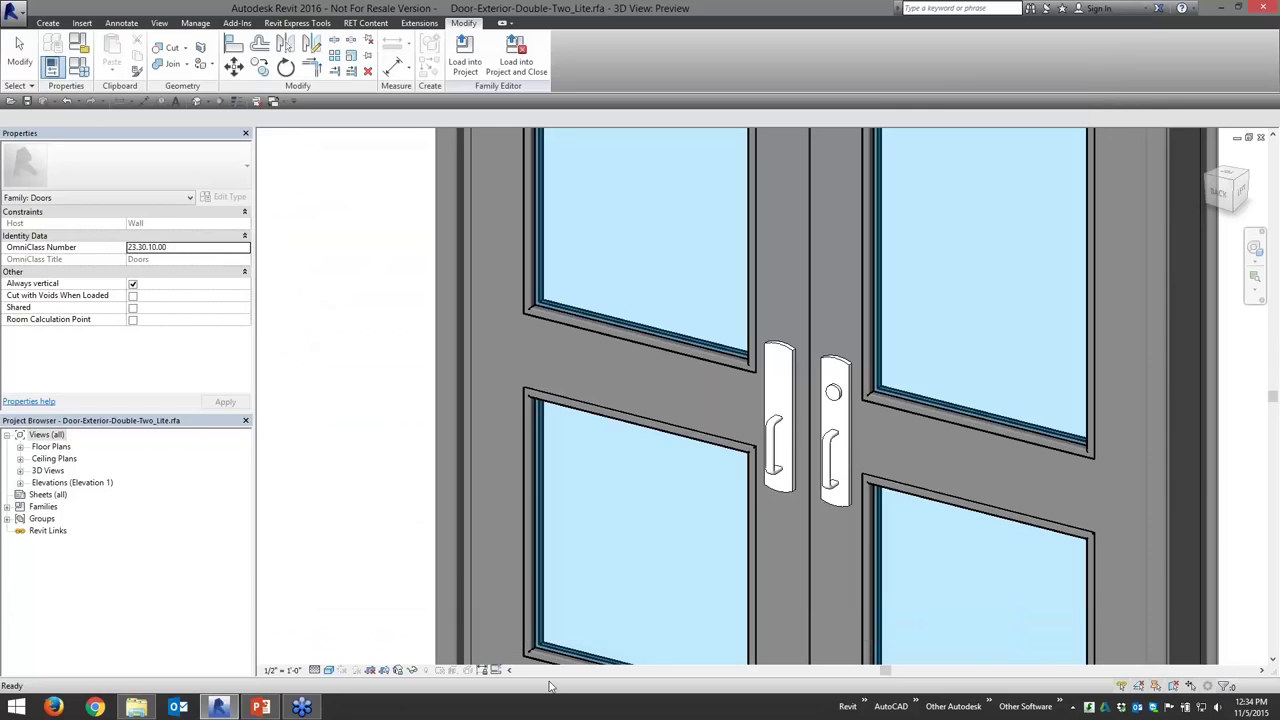
Turn Preview Visibility on for the 3D view and set its detail level to Coarse.
left_click(497, 670)
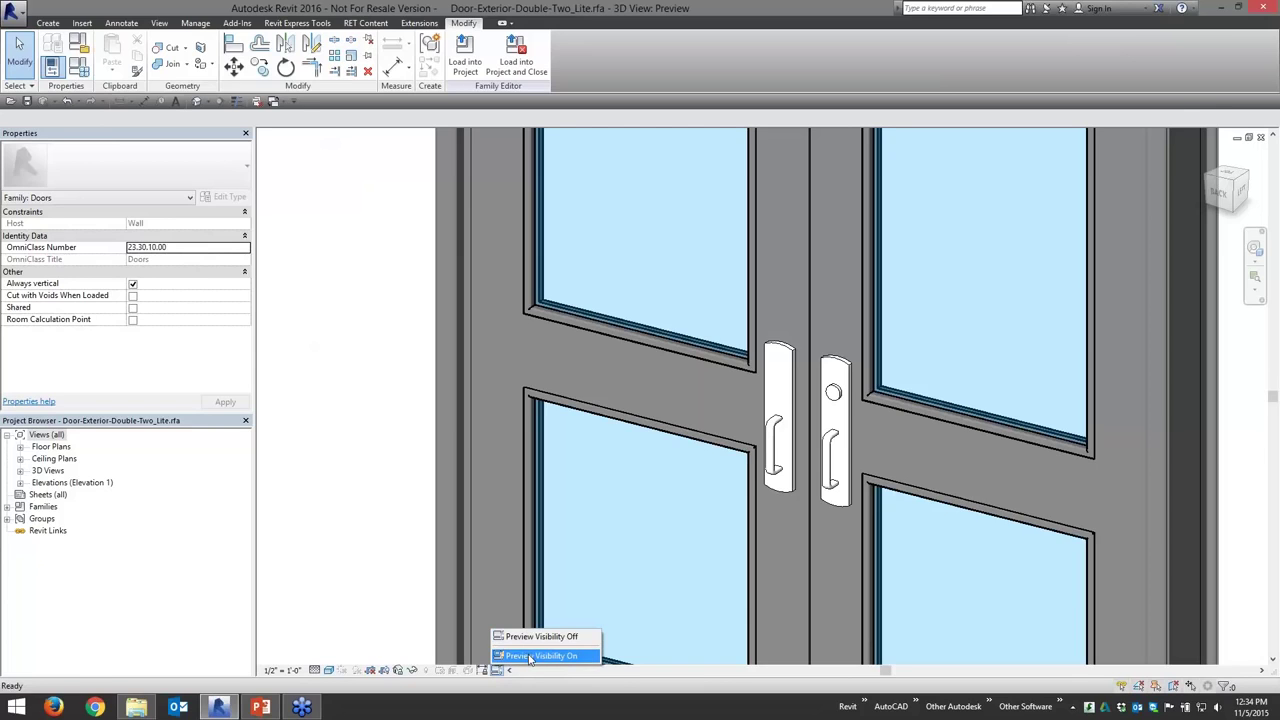
left_click(530, 656)
left_click(328, 670)
left_click(325, 631)
scroll(720, 523, "down", 5)
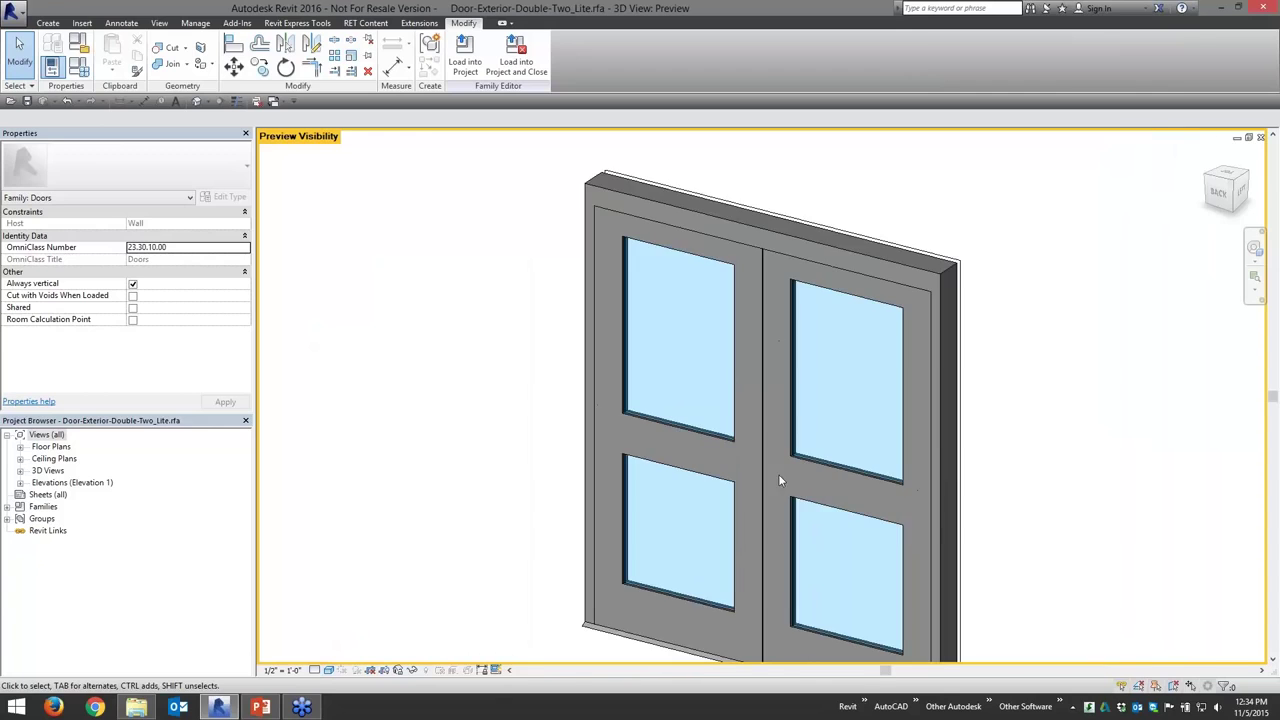
Raise the previewed view's detail level to Medium, and finally to Fine.
left_click(328, 670)
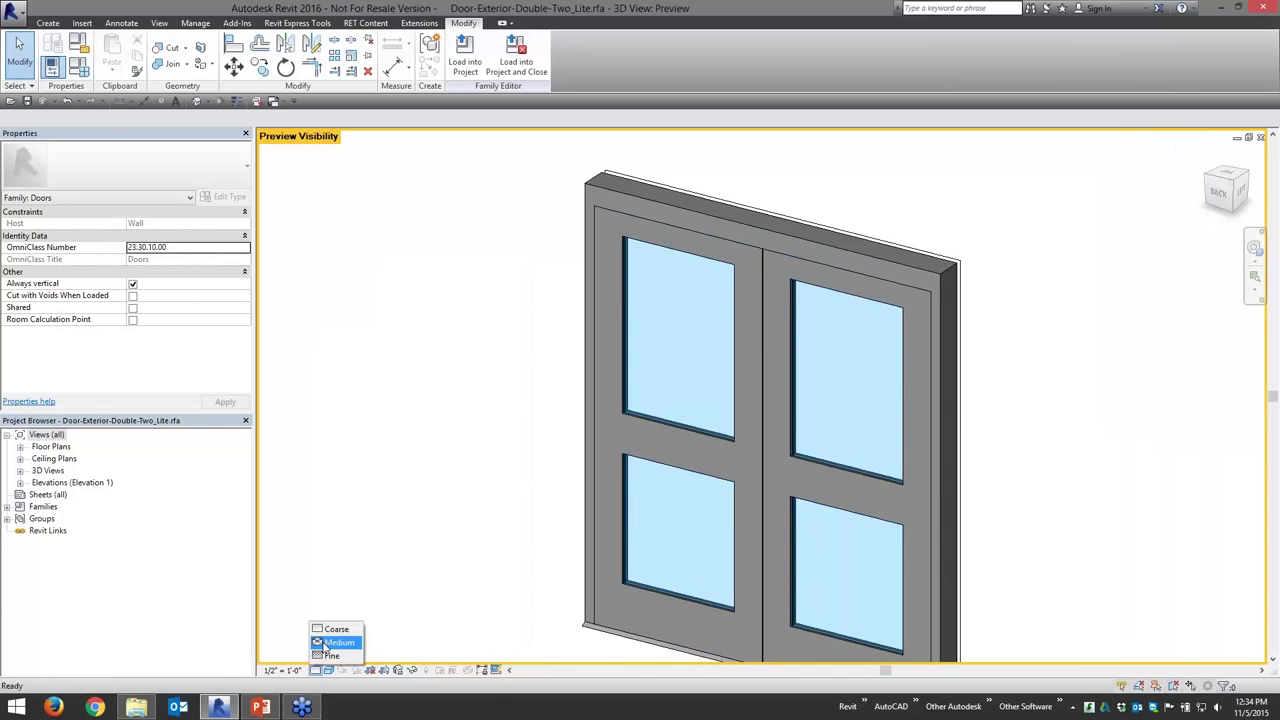
left_click(335, 643)
left_click(328, 670)
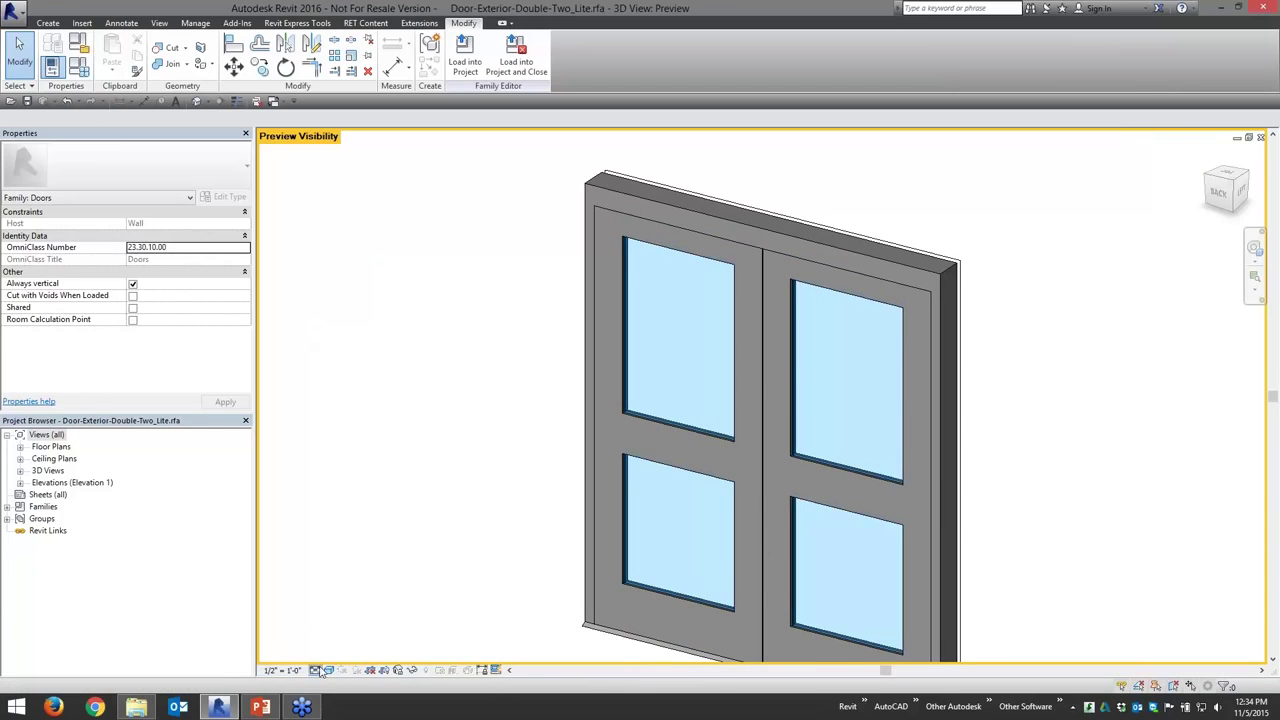
left_click(333, 655)
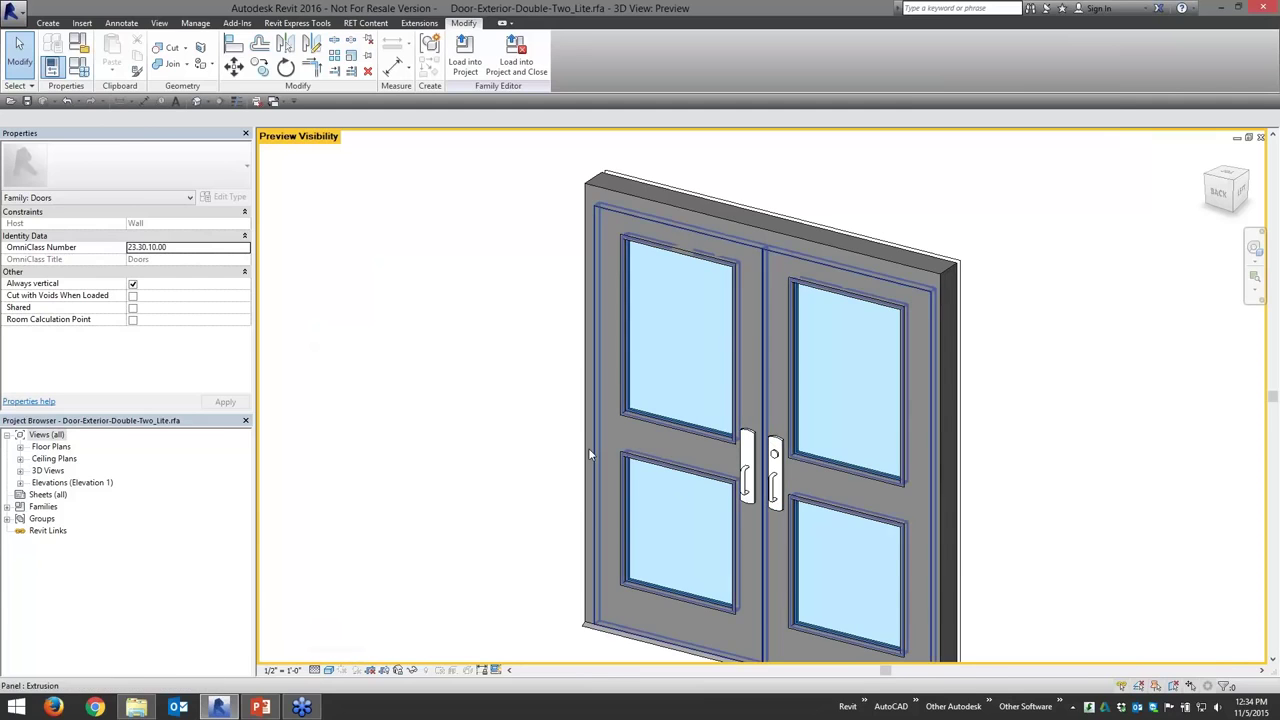
Turn off the Has Handle parameter in Family Types while Preview Visibility is on.
left_click(80, 66)
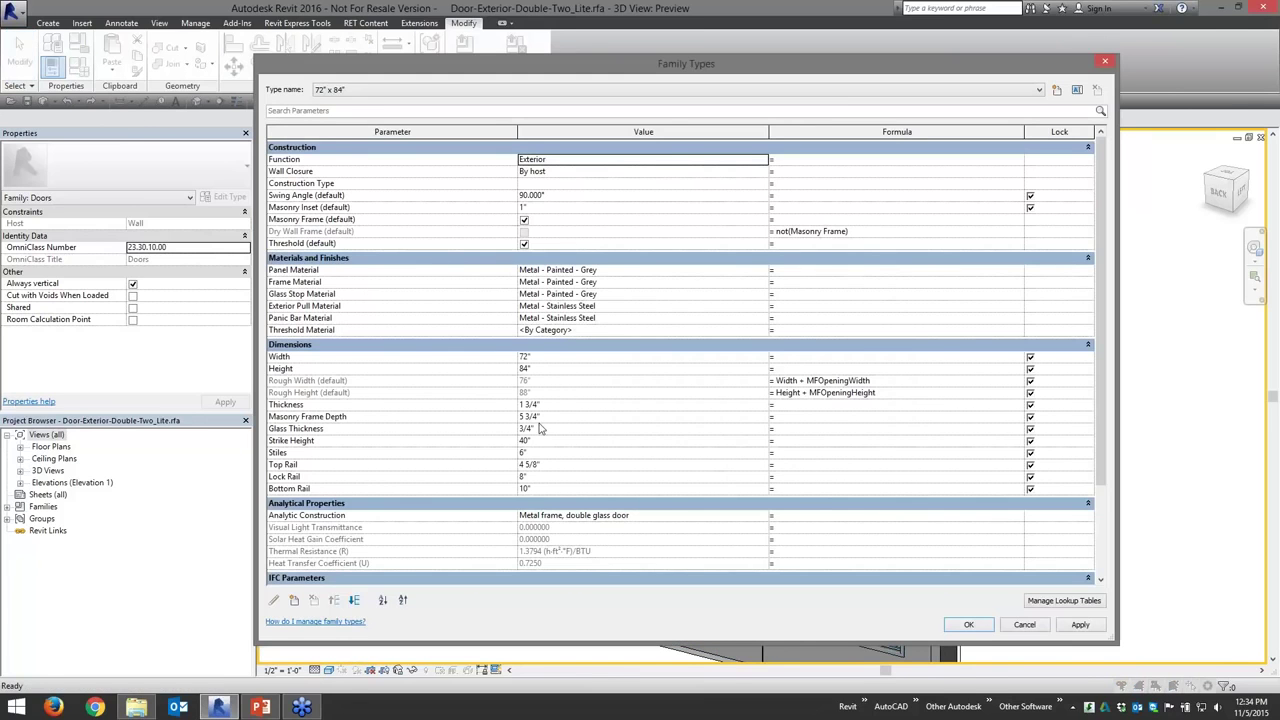
scroll(1101, 476, "down", 4)
left_click(522, 479)
left_click(968, 625)
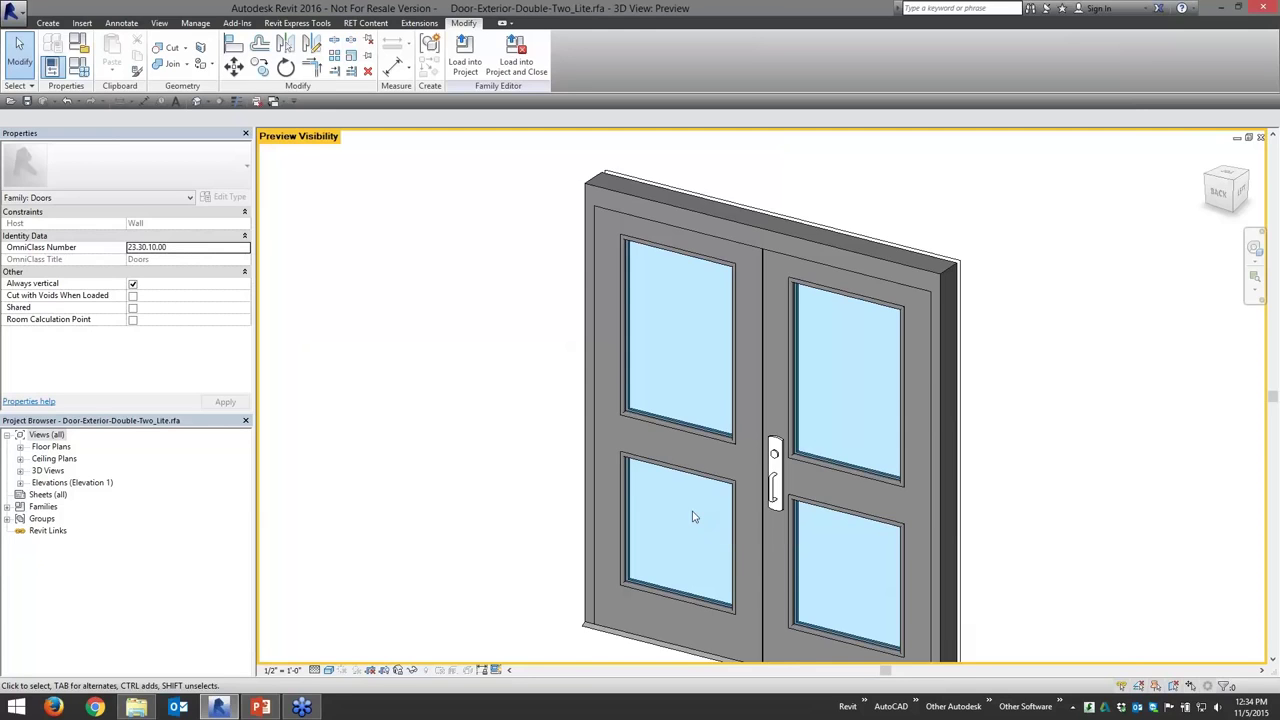
Turn Preview Visibility off for the 3D view.
middle_click_drag(886, 502, 760, 457)
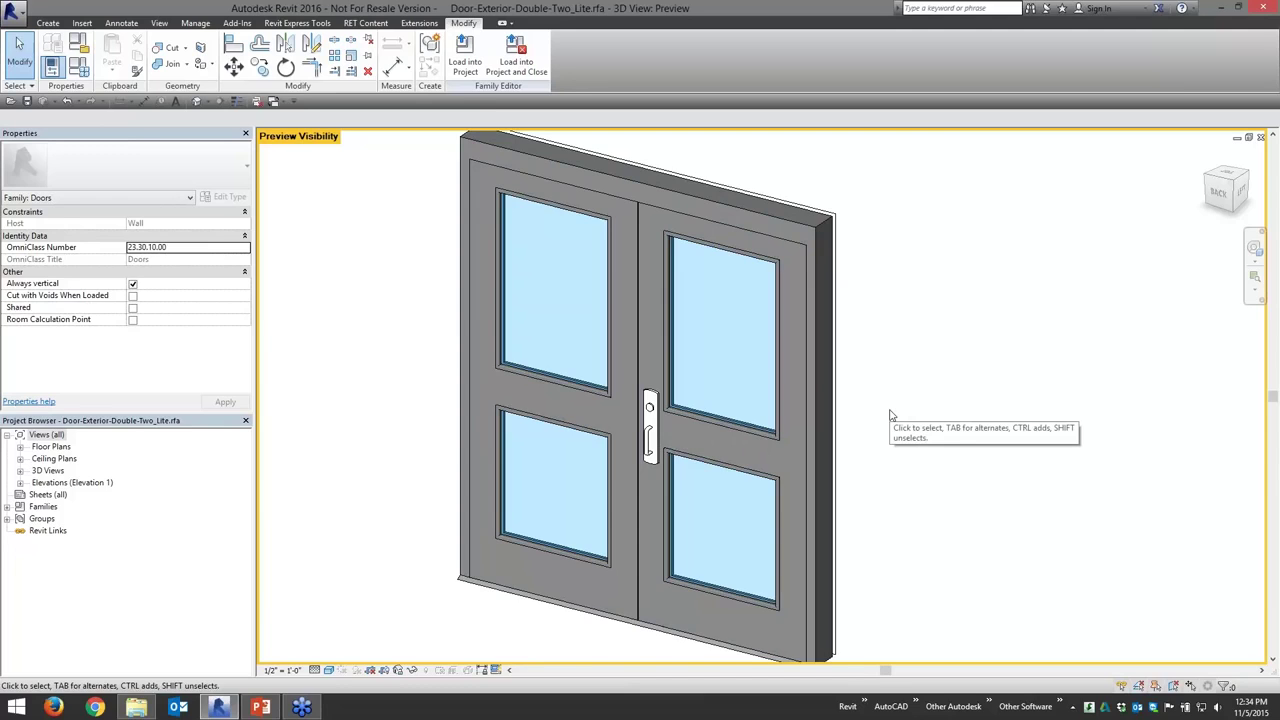
left_click(497, 669)
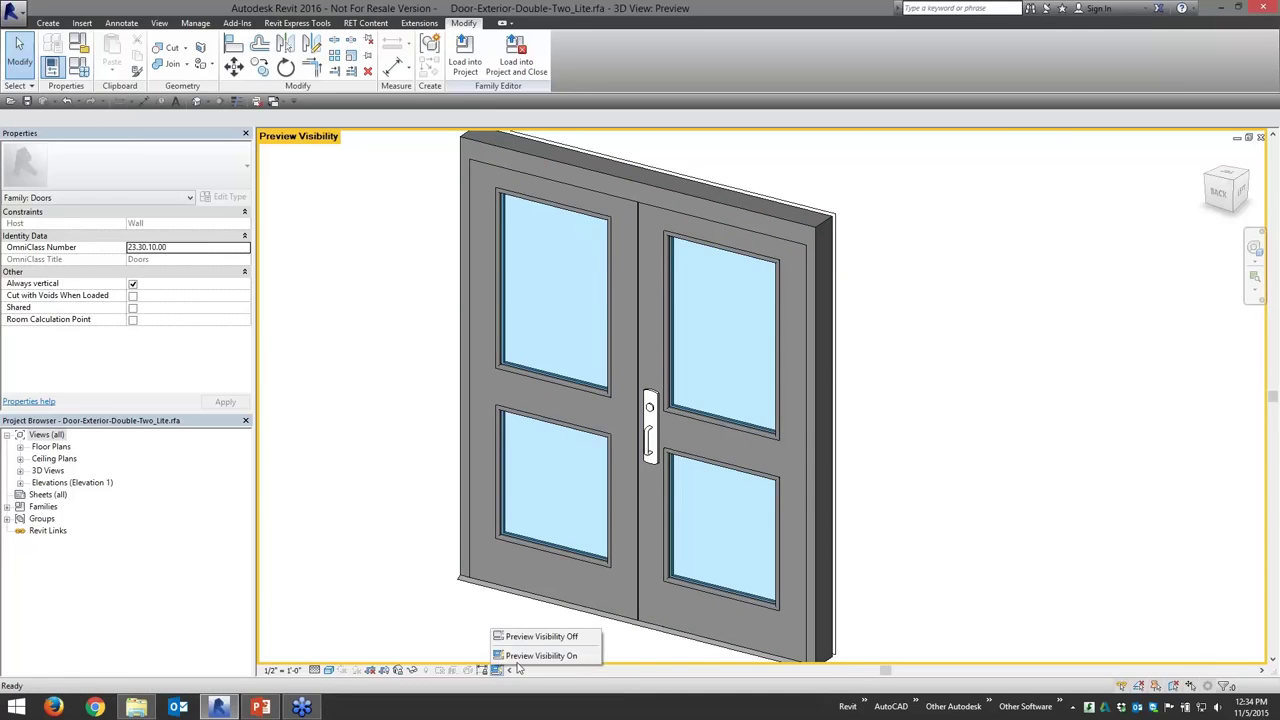
left_click(540, 637)
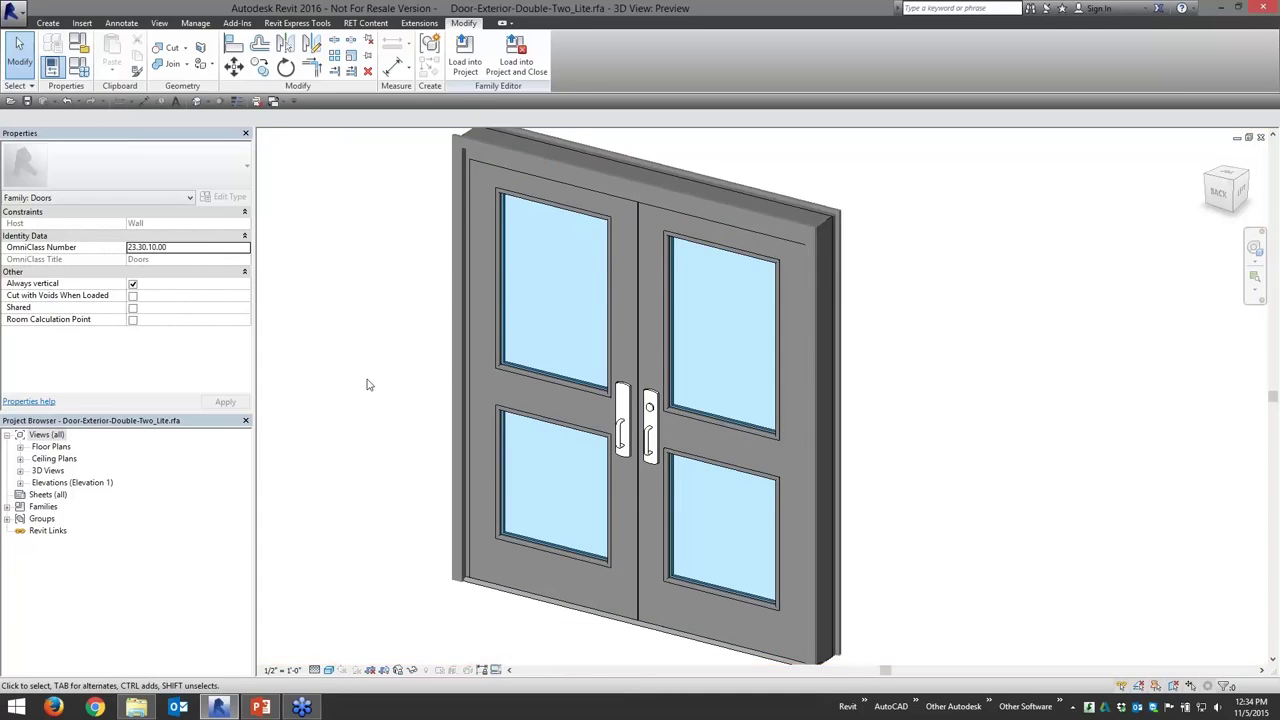
Select the upper door elements with a crossing window, examine their categories in the Filter dialog, and cancel and clear the selection.
left_click(551, 380)
left_click(376, 248)
left_click_drag(923, 267, 740, 288)
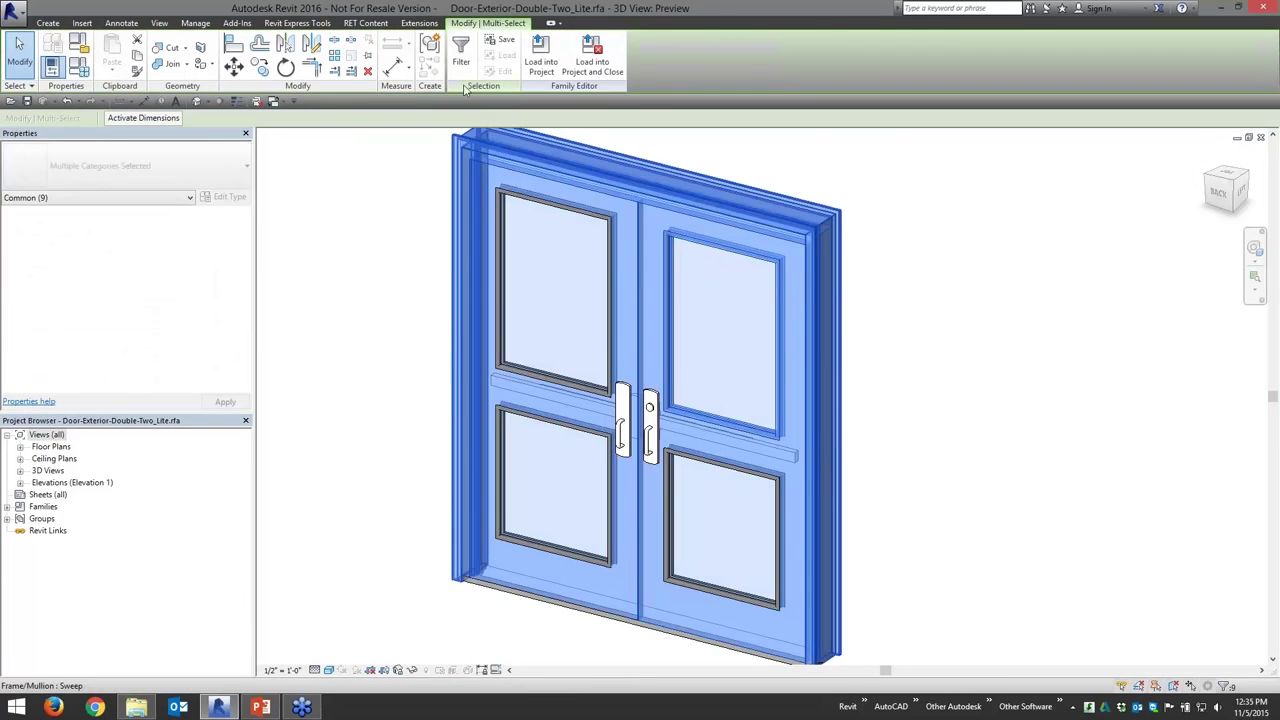
left_click(461, 52)
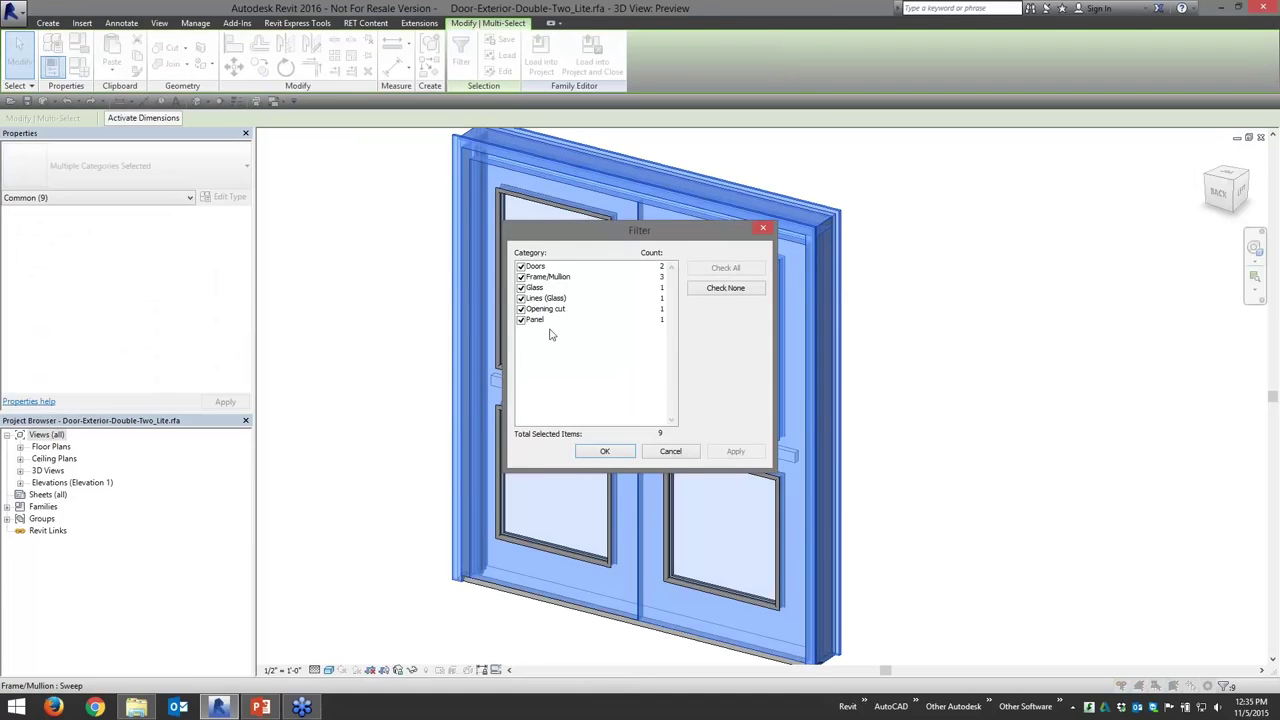
left_click(671, 451)
left_click(383, 277)
Create a 12" deep void extrusion from a rectangle about 12" by 25" at the base of the door.
left_click(48, 23)
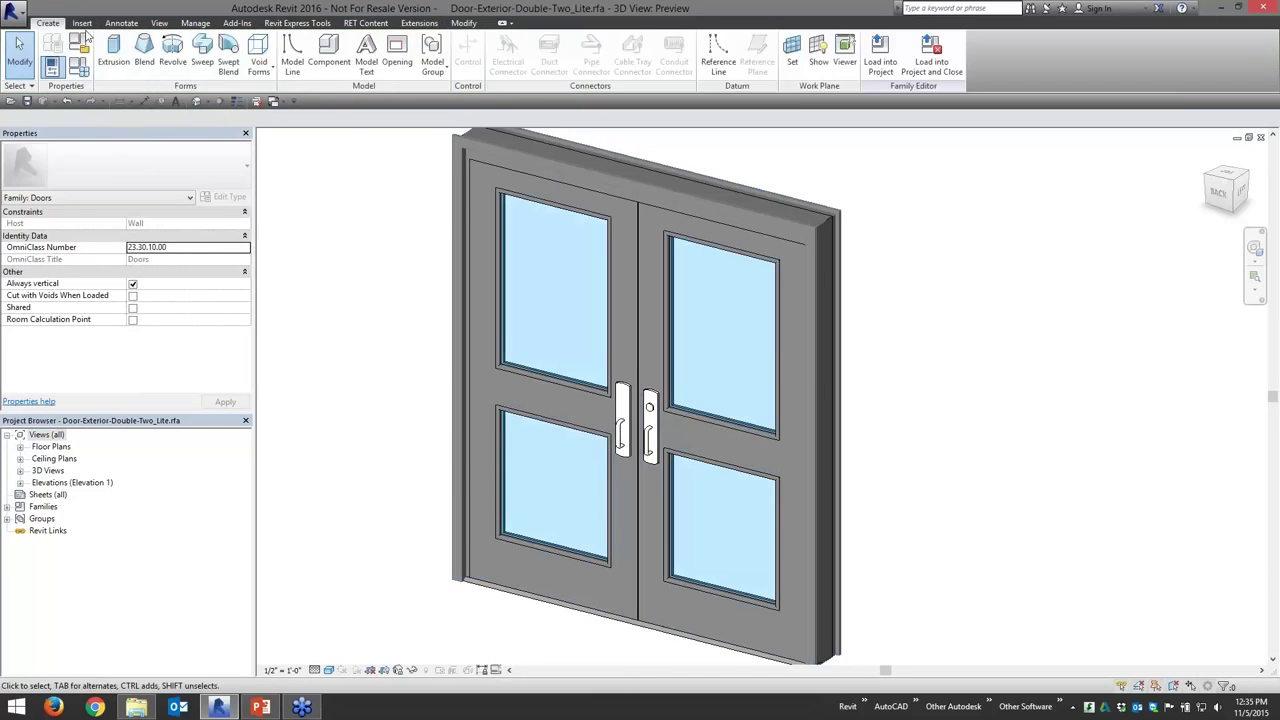
left_click(258, 62)
left_click(293, 96)
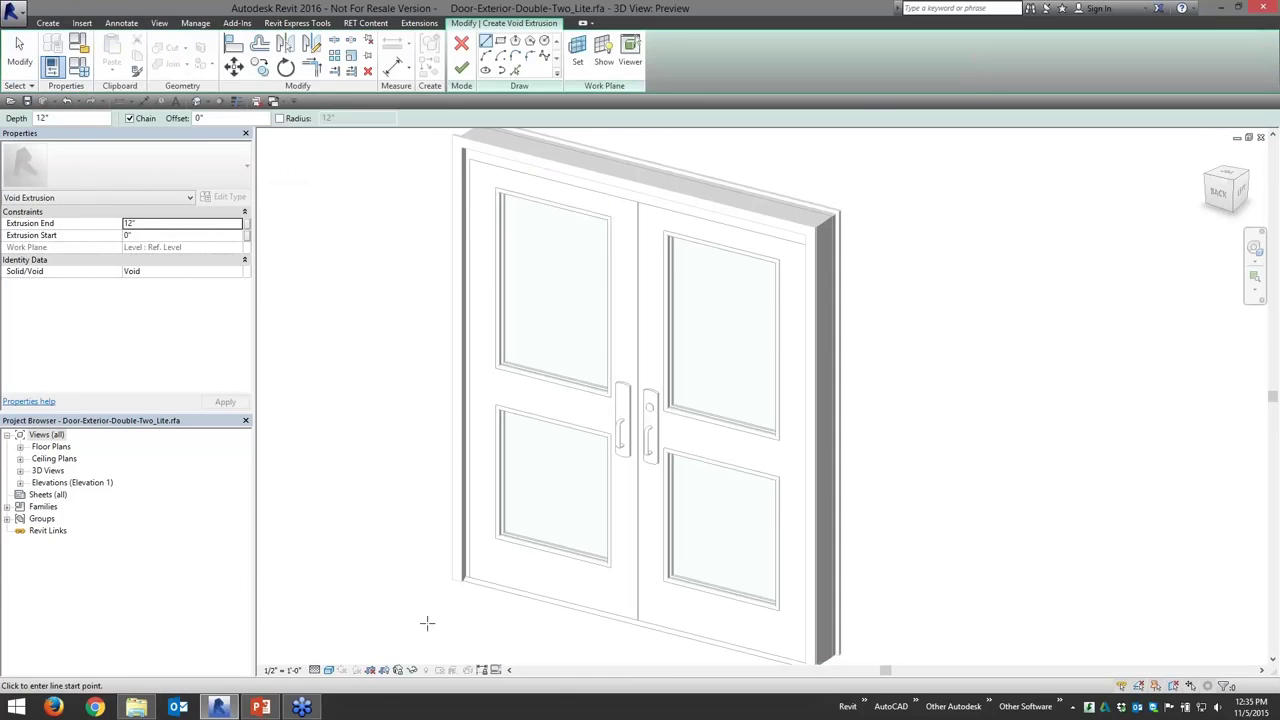
left_click(500, 43)
left_click(420, 640)
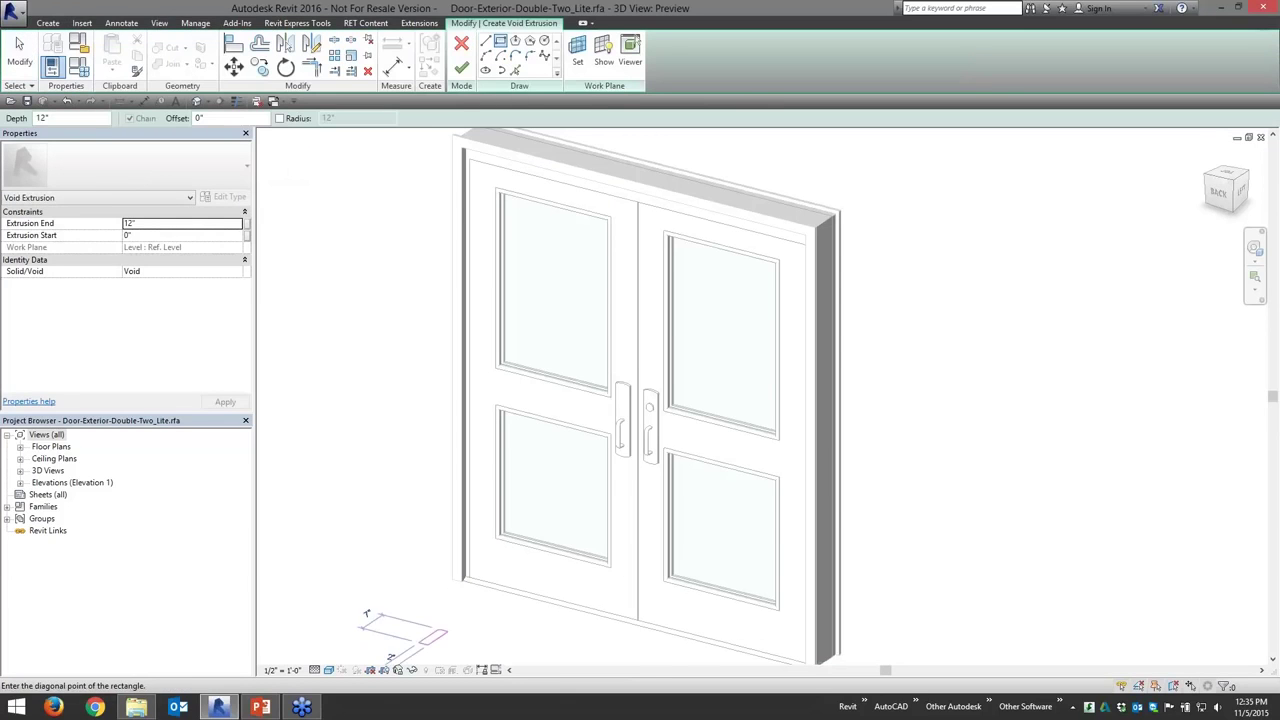
left_click(540, 622)
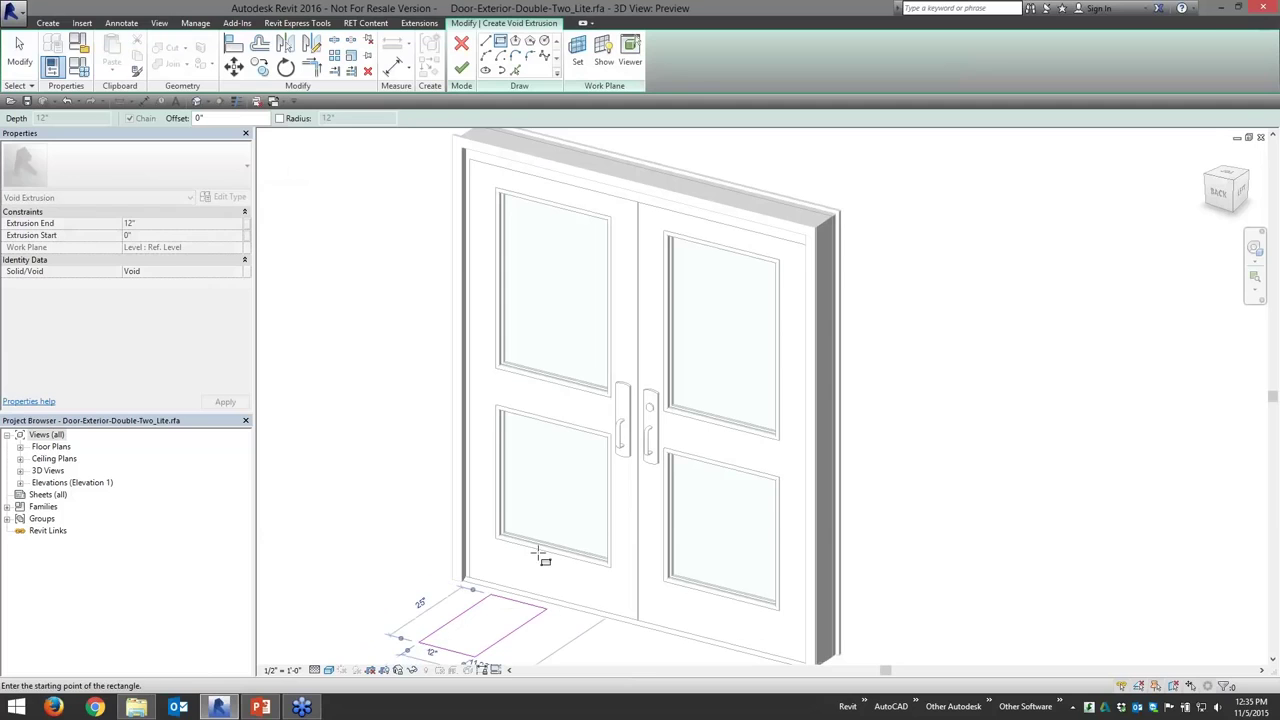
left_click(461, 67)
left_click(998, 600)
Select the door elements together with the void, examine the solid and void categories in the Filter dialog, and cancel and deselect.
left_click_drag(986, 489, 436, 591)
left_click(461, 55)
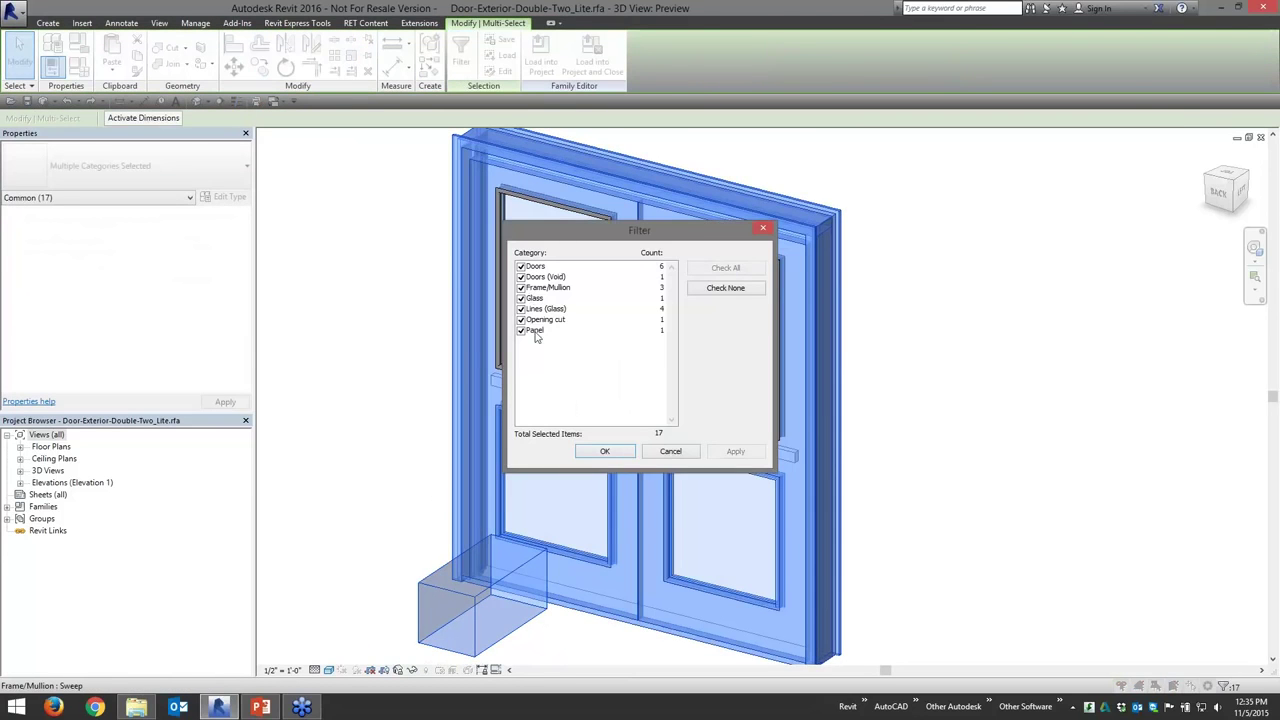
left_click(552, 279)
left_click(539, 268)
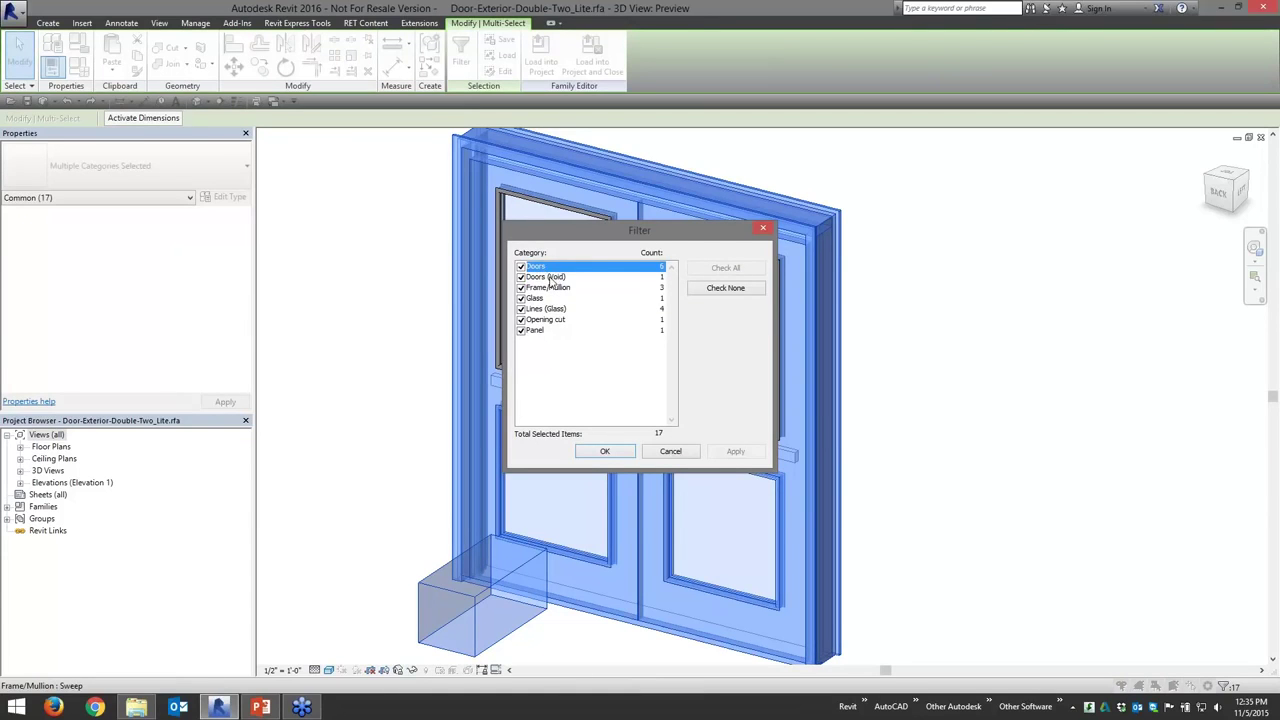
left_click(673, 455)
left_click(960, 440)
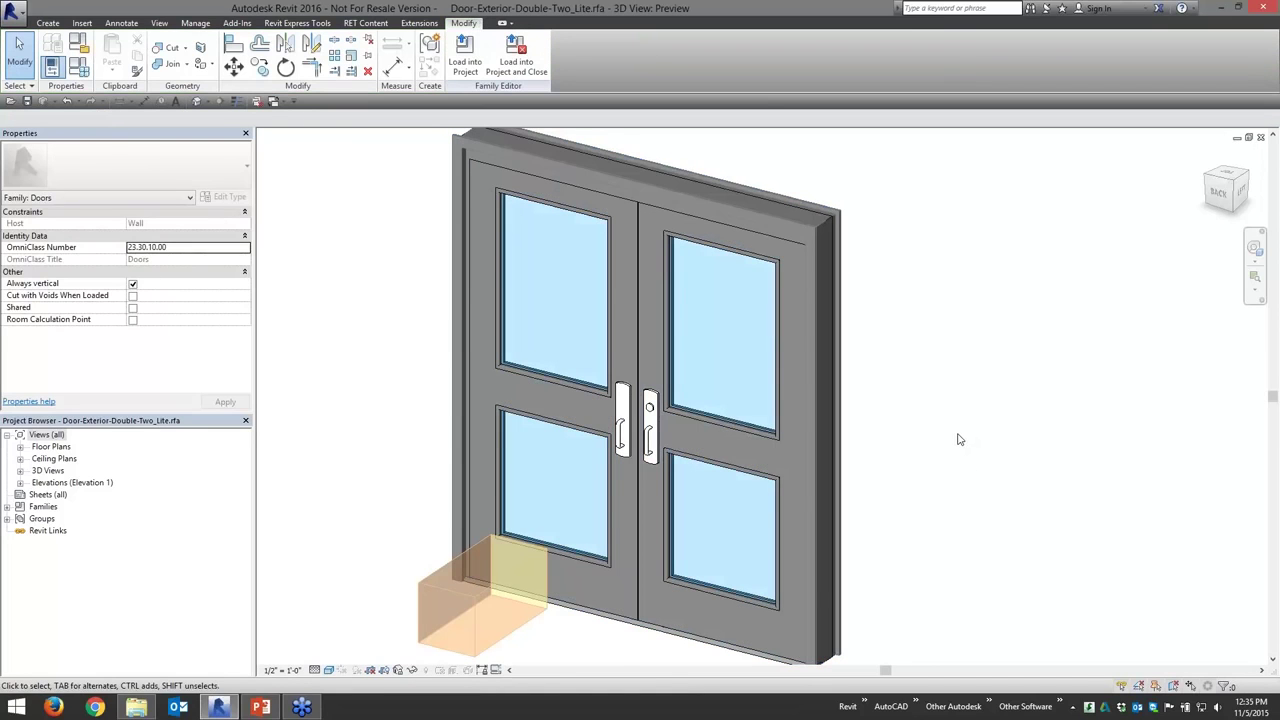
Examine the door family's parameters in the Family Types dialog, moving and narrowing the dialog, and cancel.
left_click(83, 70)
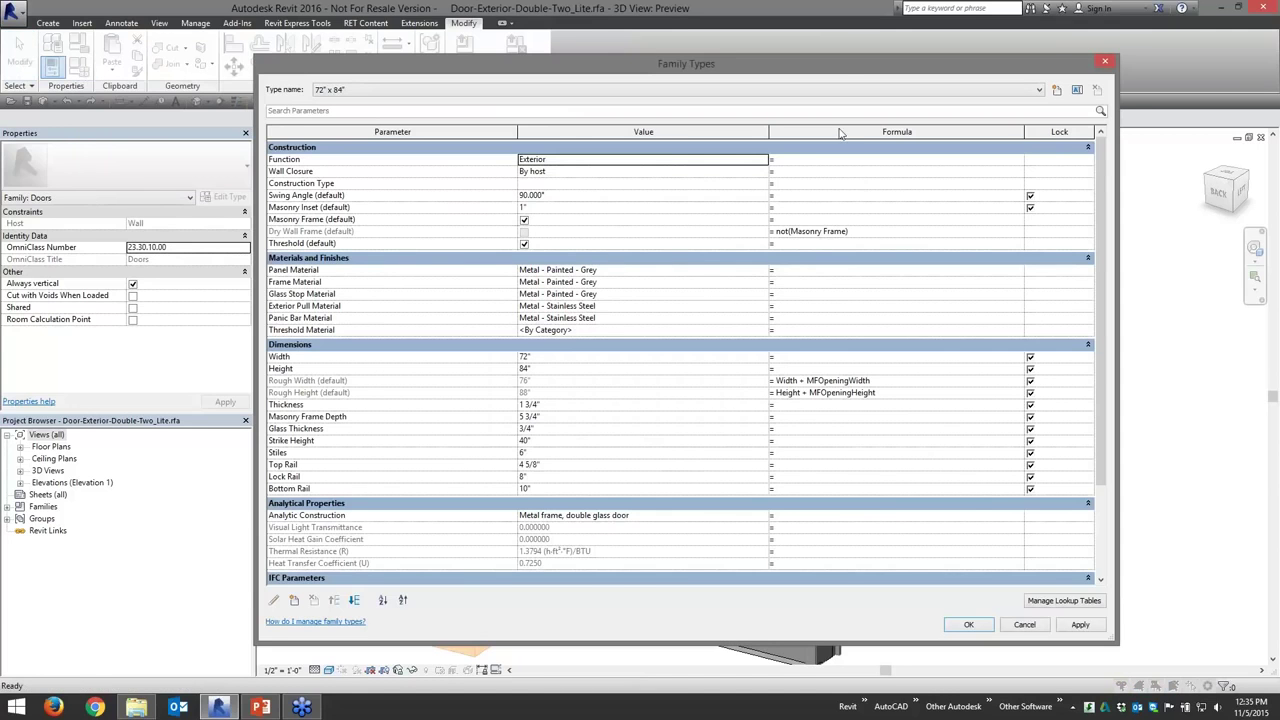
left_click_drag(847, 66, 757, 68)
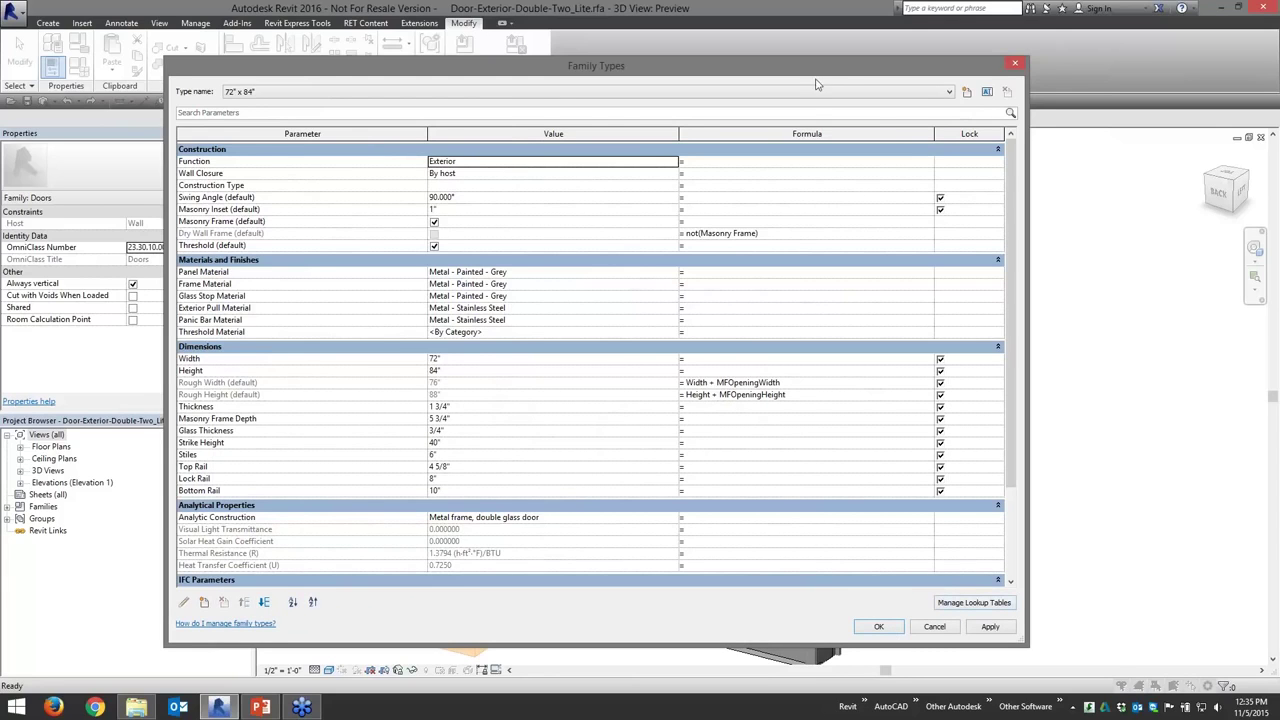
left_click_drag(807, 78, 878, 91)
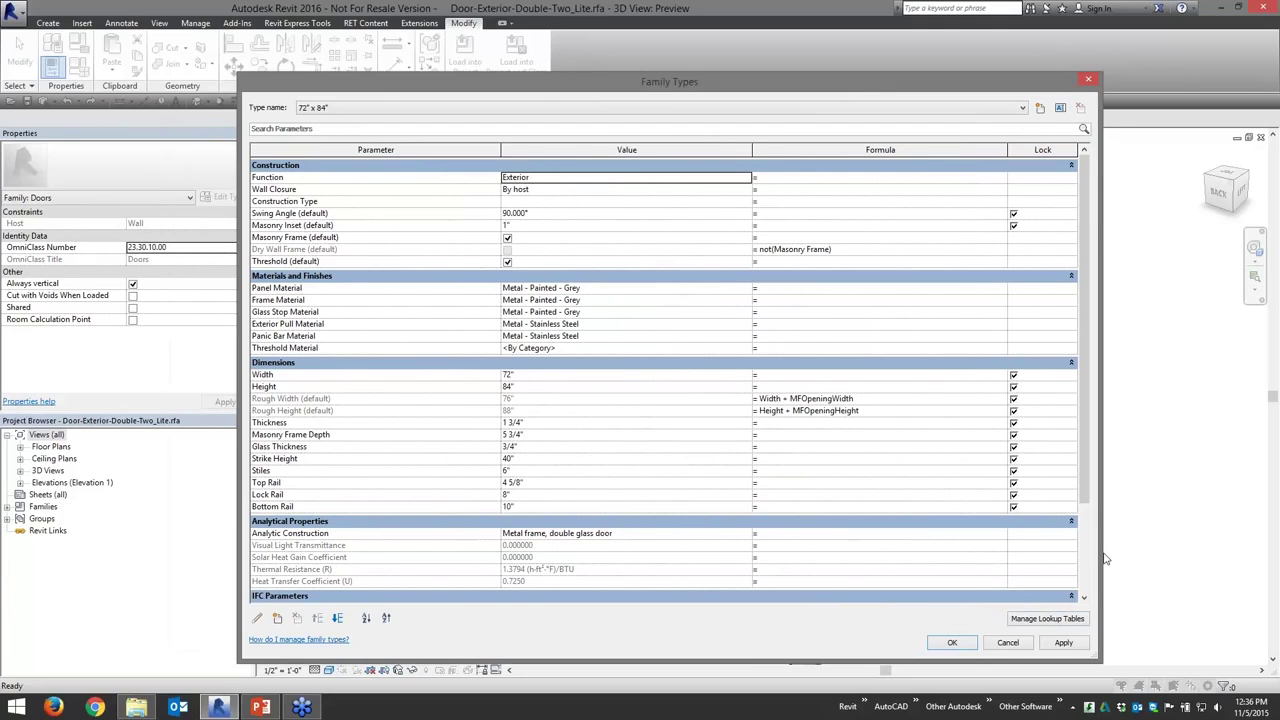
left_click_drag(1101, 550, 921, 550)
left_click_drag(700, 88, 792, 84)
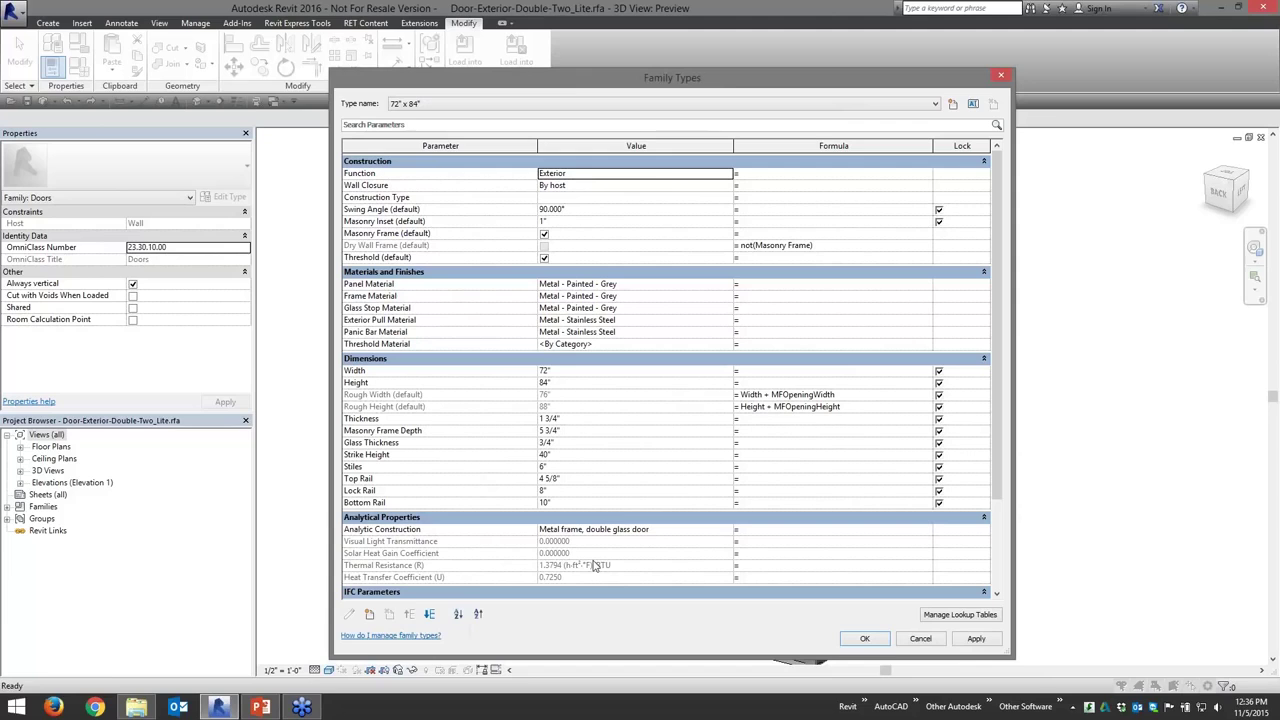
left_click(924, 642)
Close the Door-Exterior-Double-Two_Lite.rfa family without saving its changes.
left_click(1261, 137)
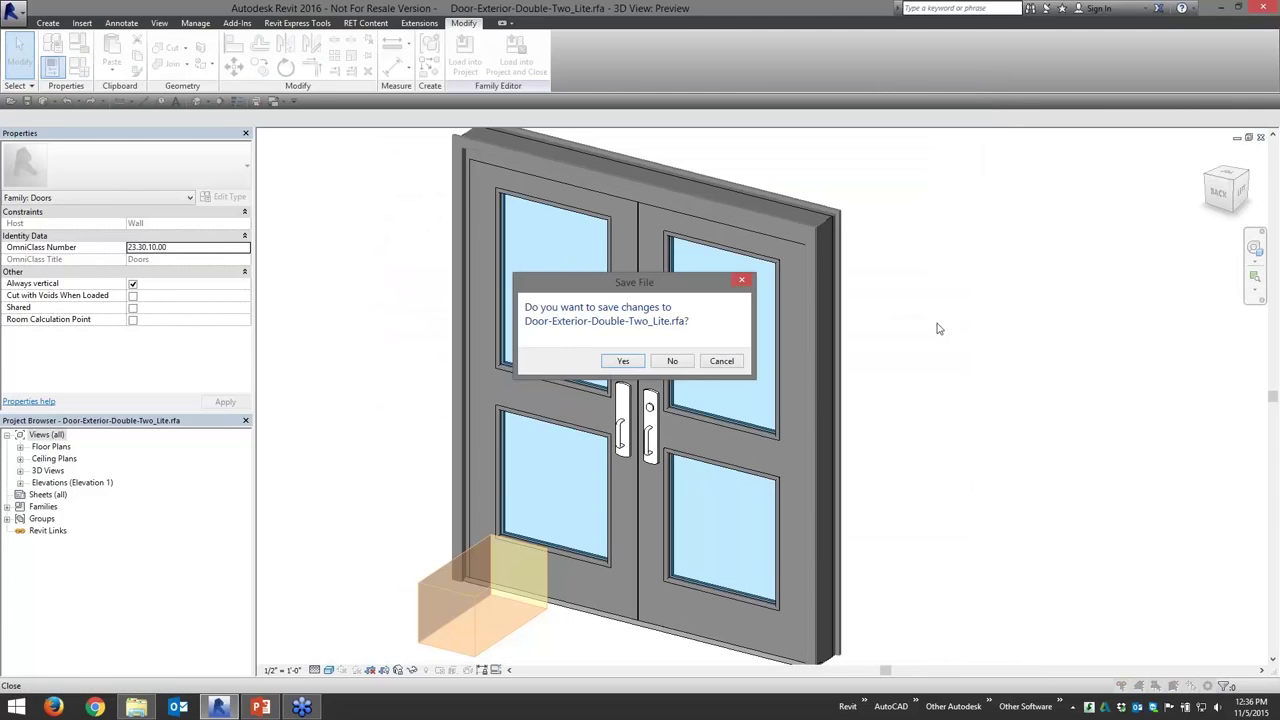
left_click(671, 361)
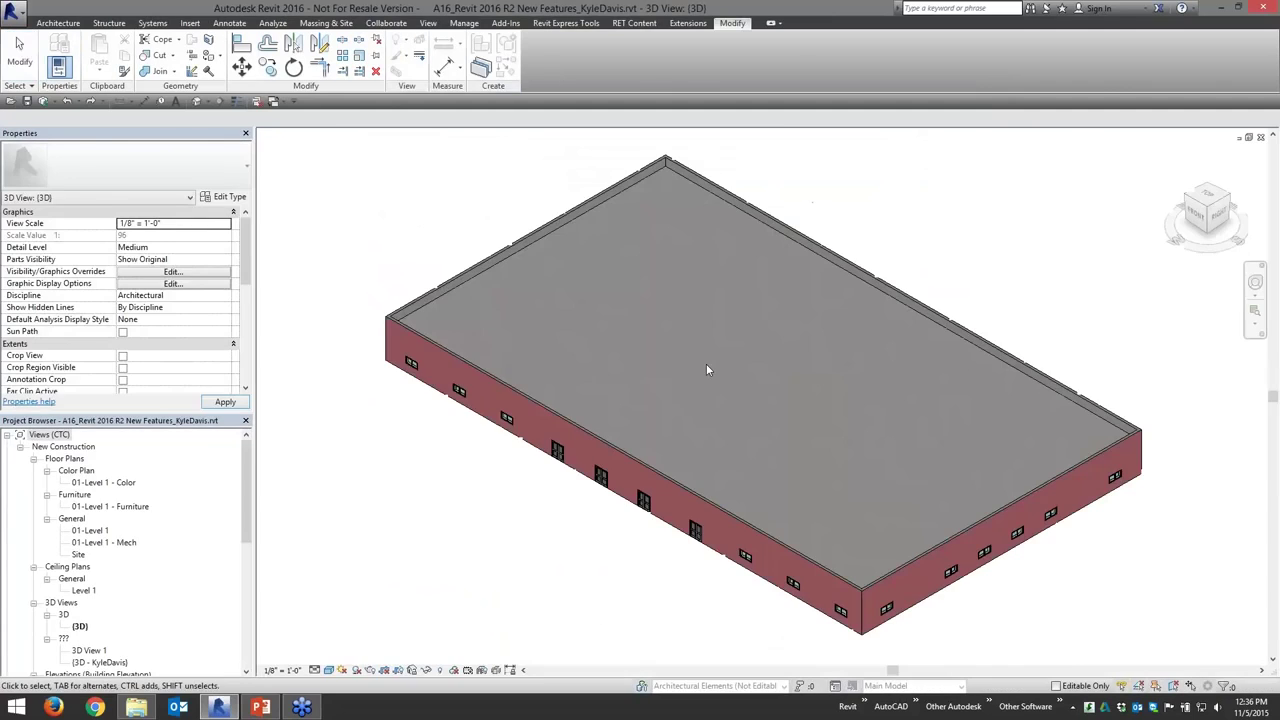
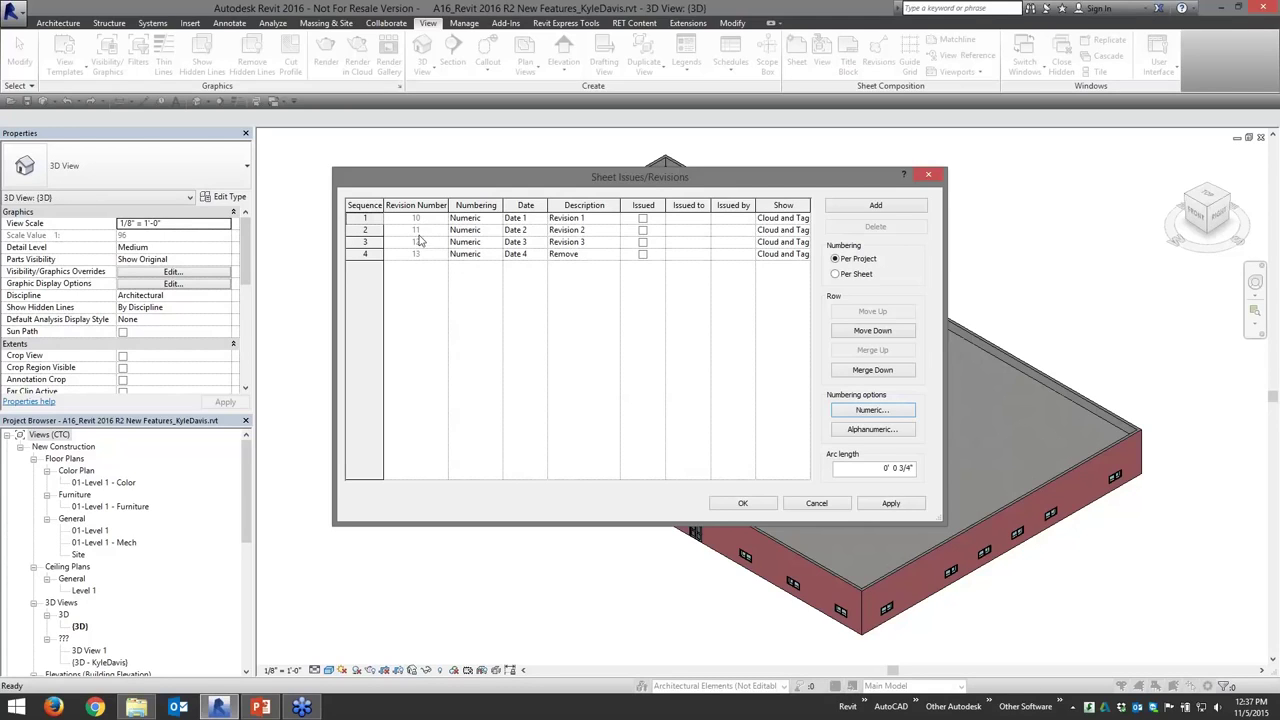
Accept the Sheet Issues/Revisions settings and open sheet A101 - Main Floor.
left_click(743, 504)
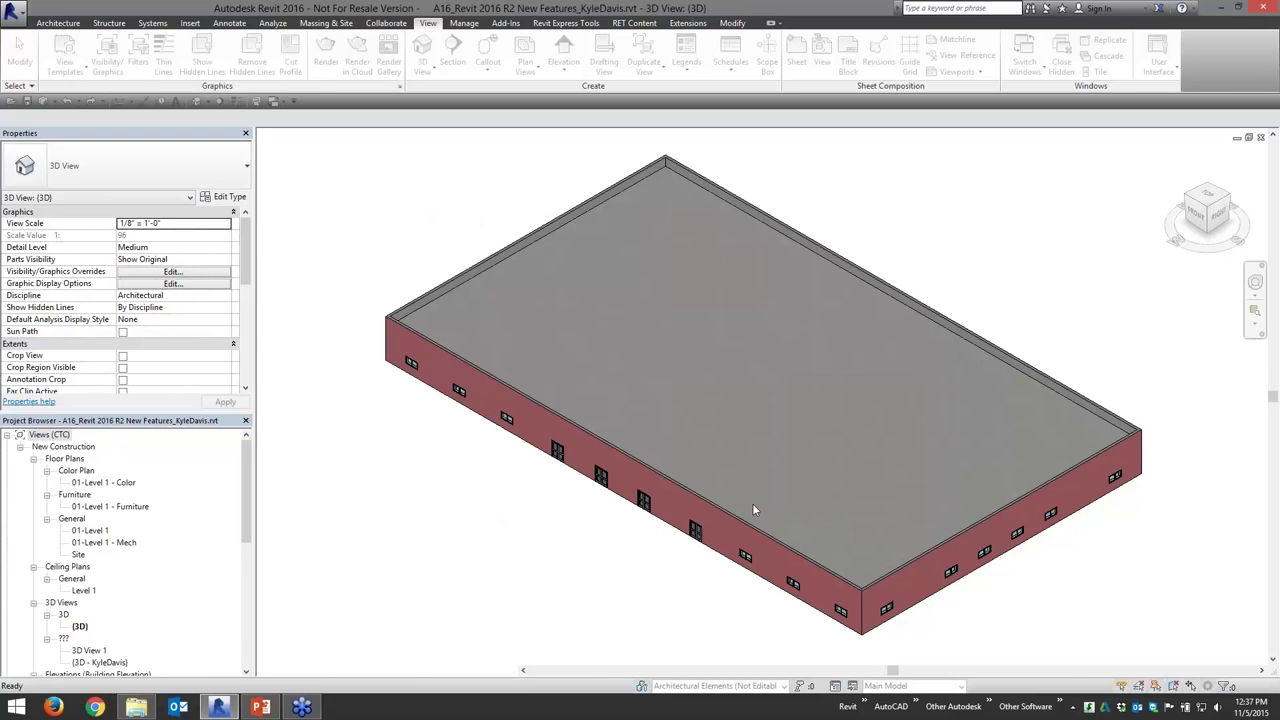
left_click_drag(245, 521, 245, 643)
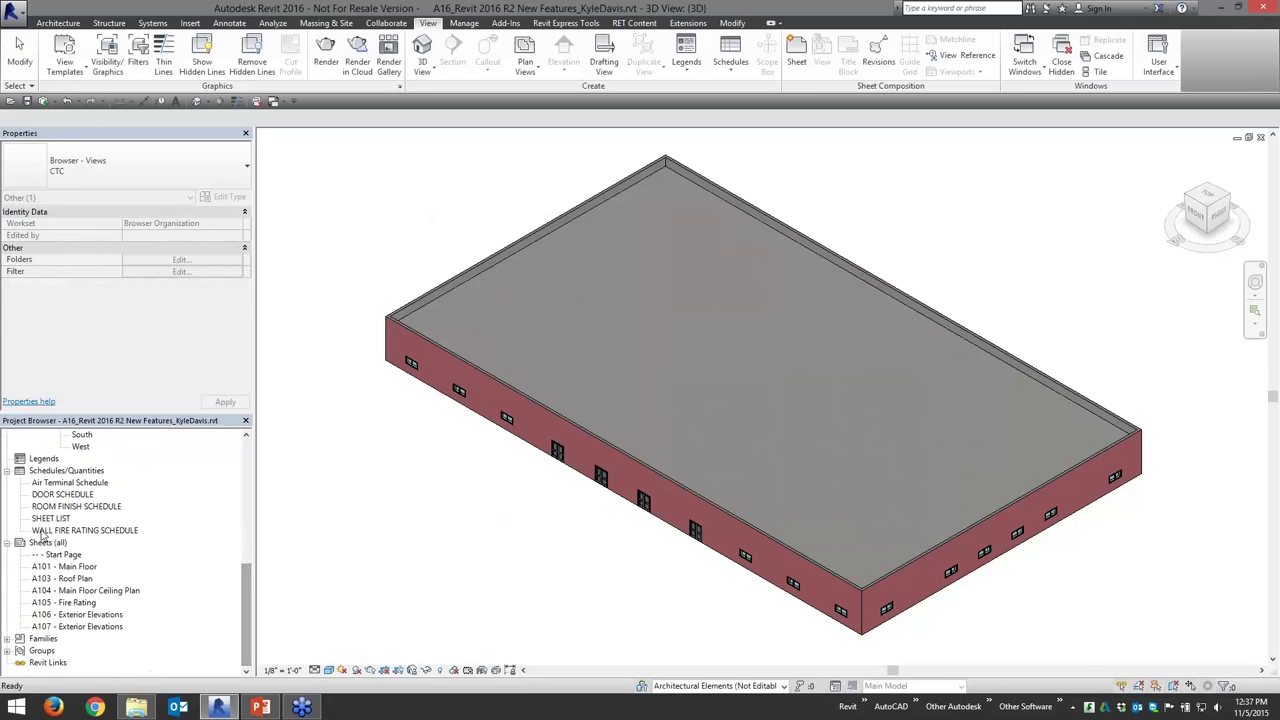
double_click(66, 567)
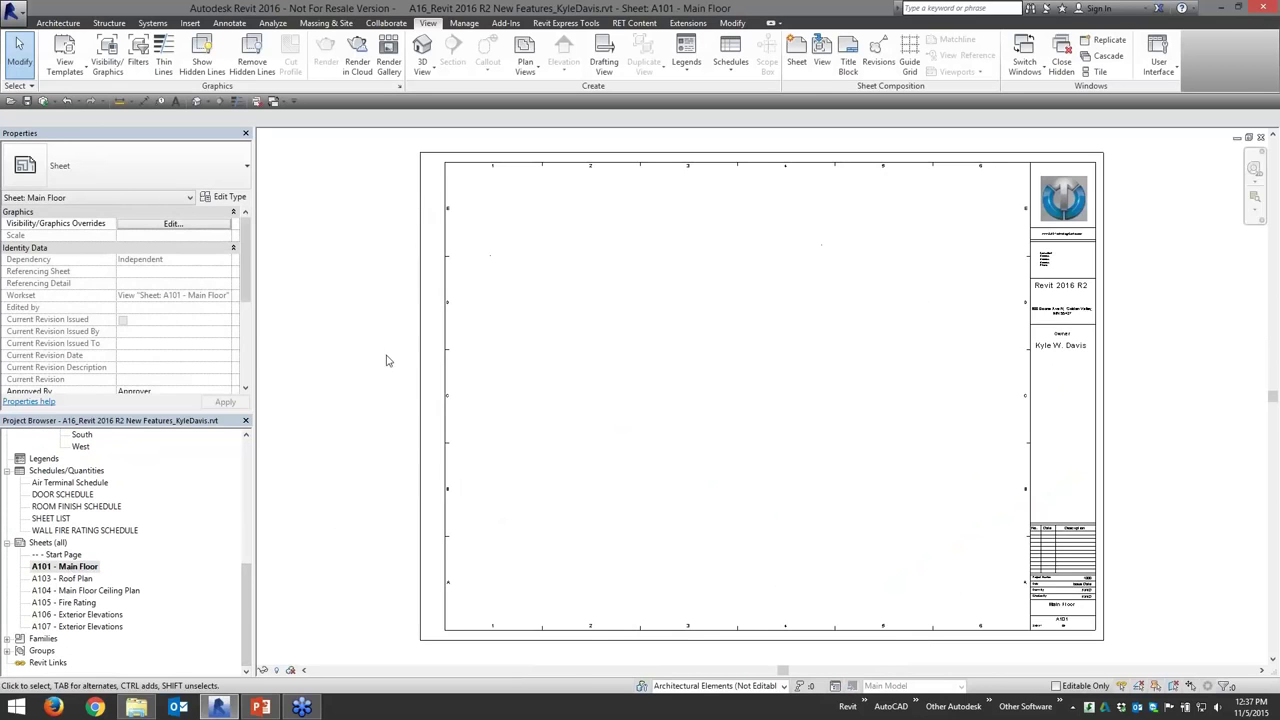
Examine the revision and date columns in the Revisions on Sheet dialog for sheet A101, and close it without changes.
scroll(249, 300, "down", 2)
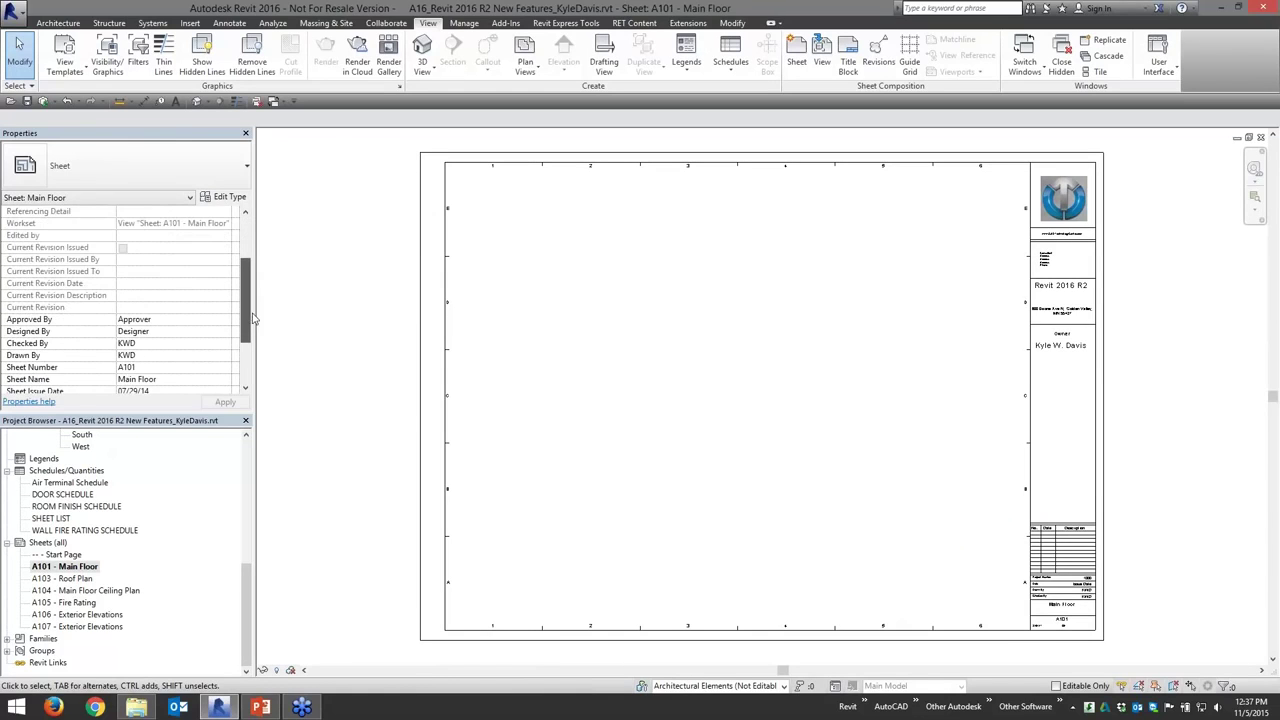
scroll(249, 310, "down", 2)
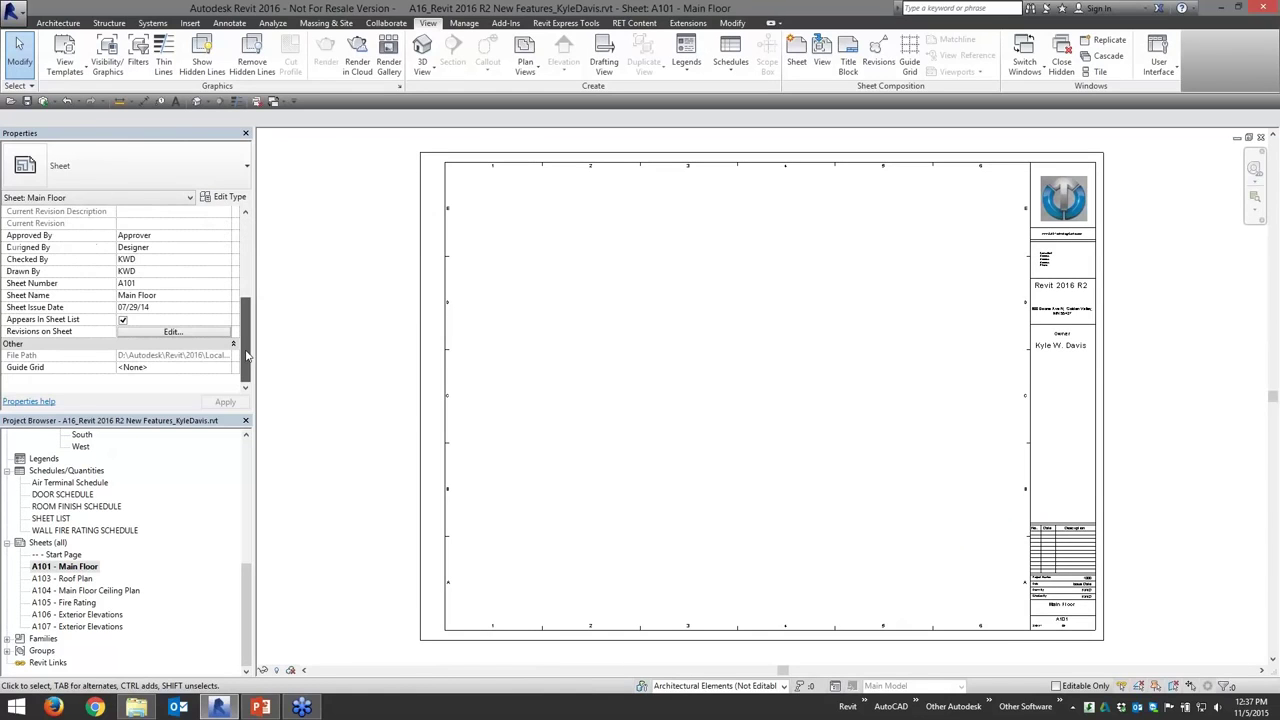
left_click(168, 332)
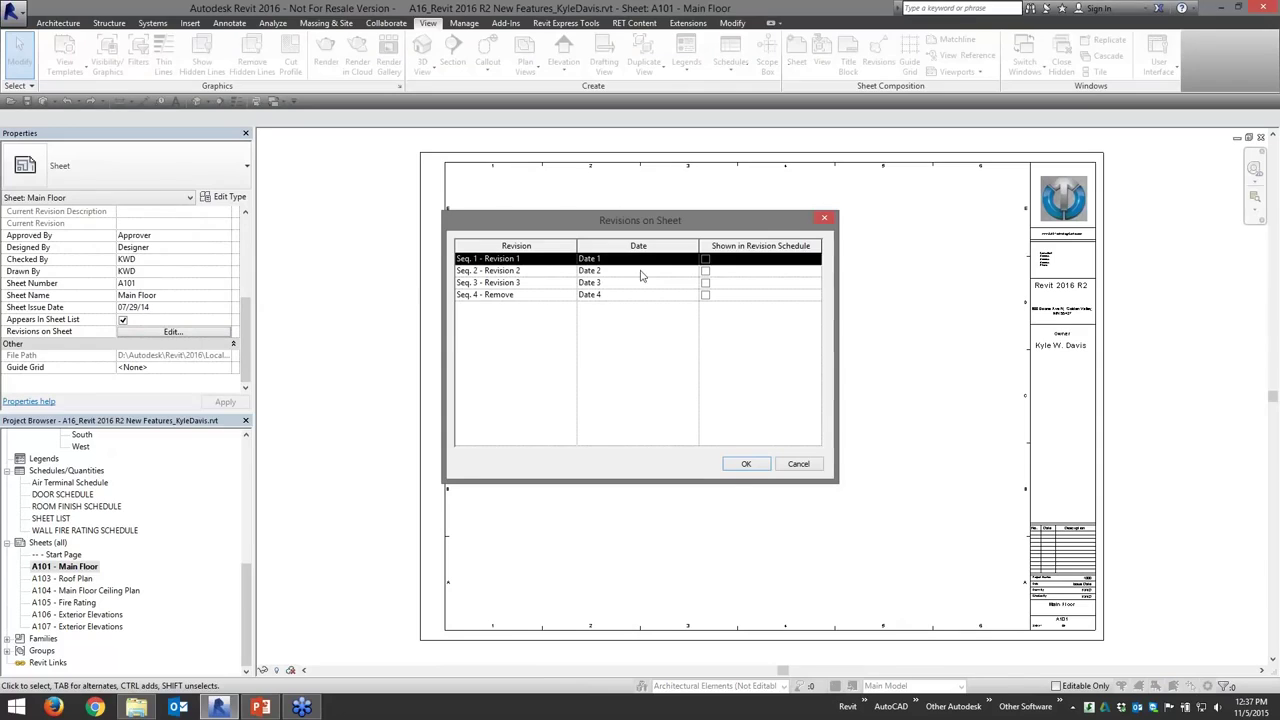
left_click(540, 262)
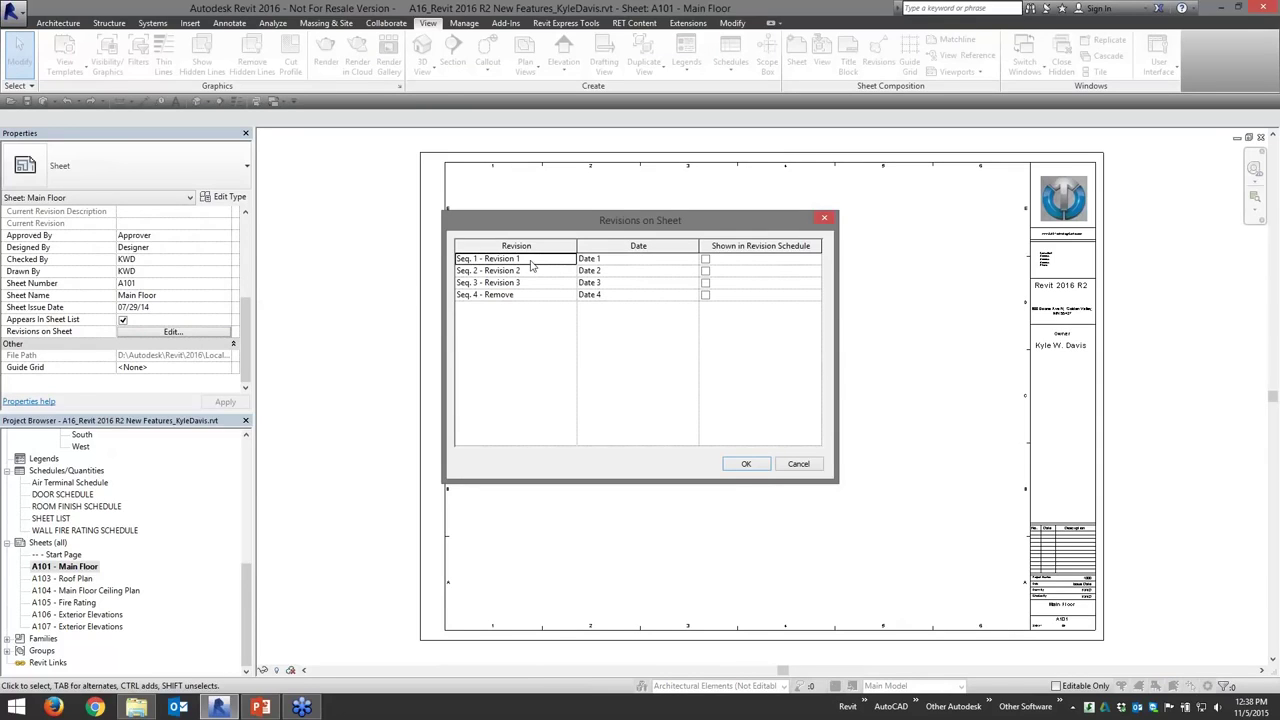
left_click(615, 265)
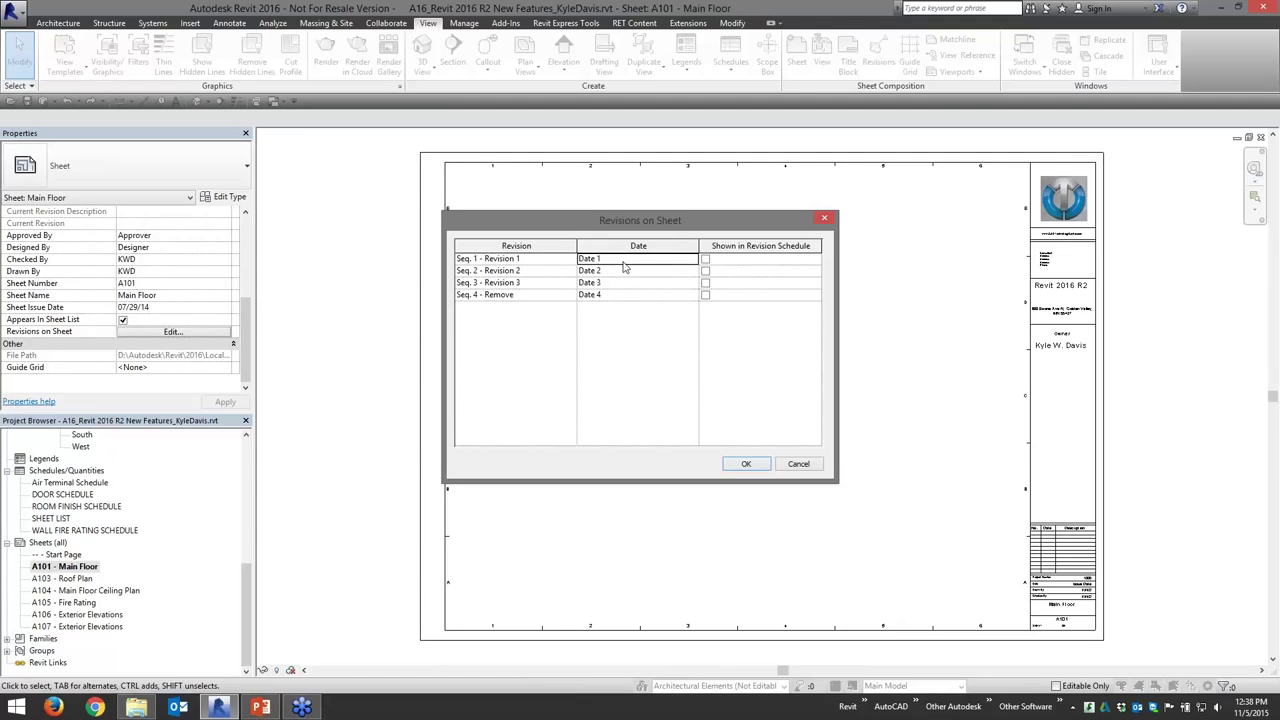
left_click(508, 262)
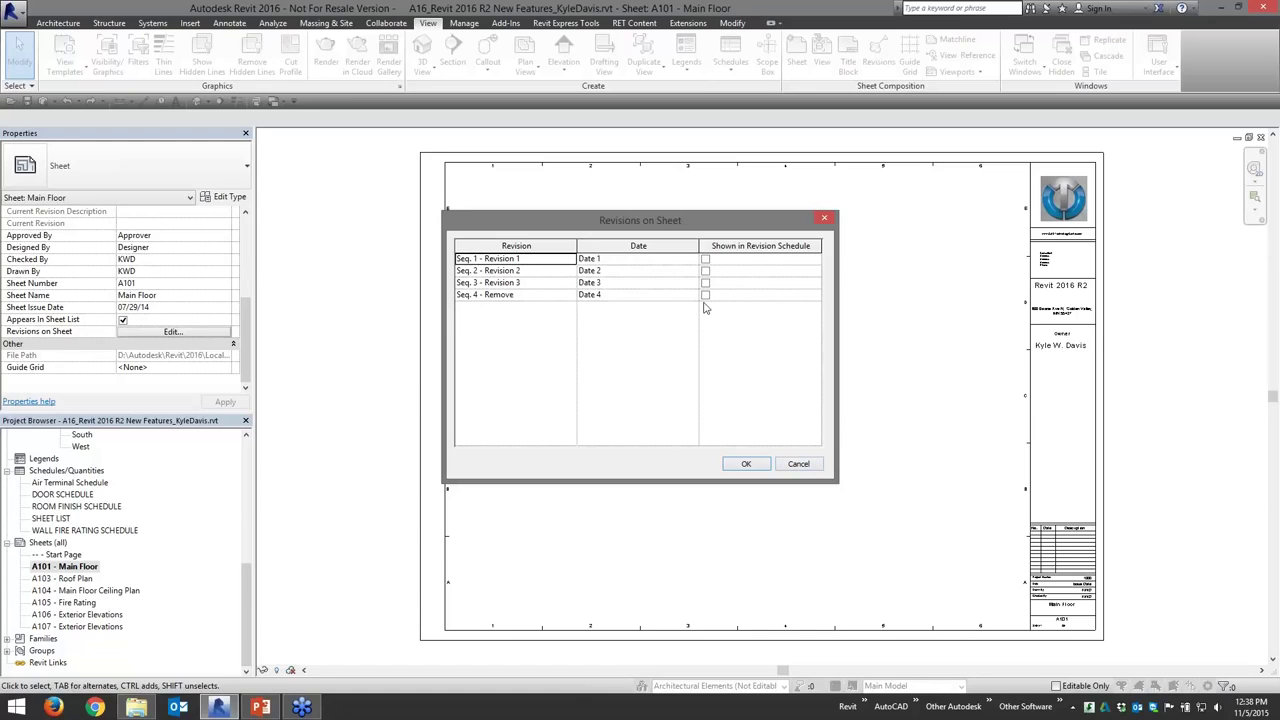
left_click(779, 462)
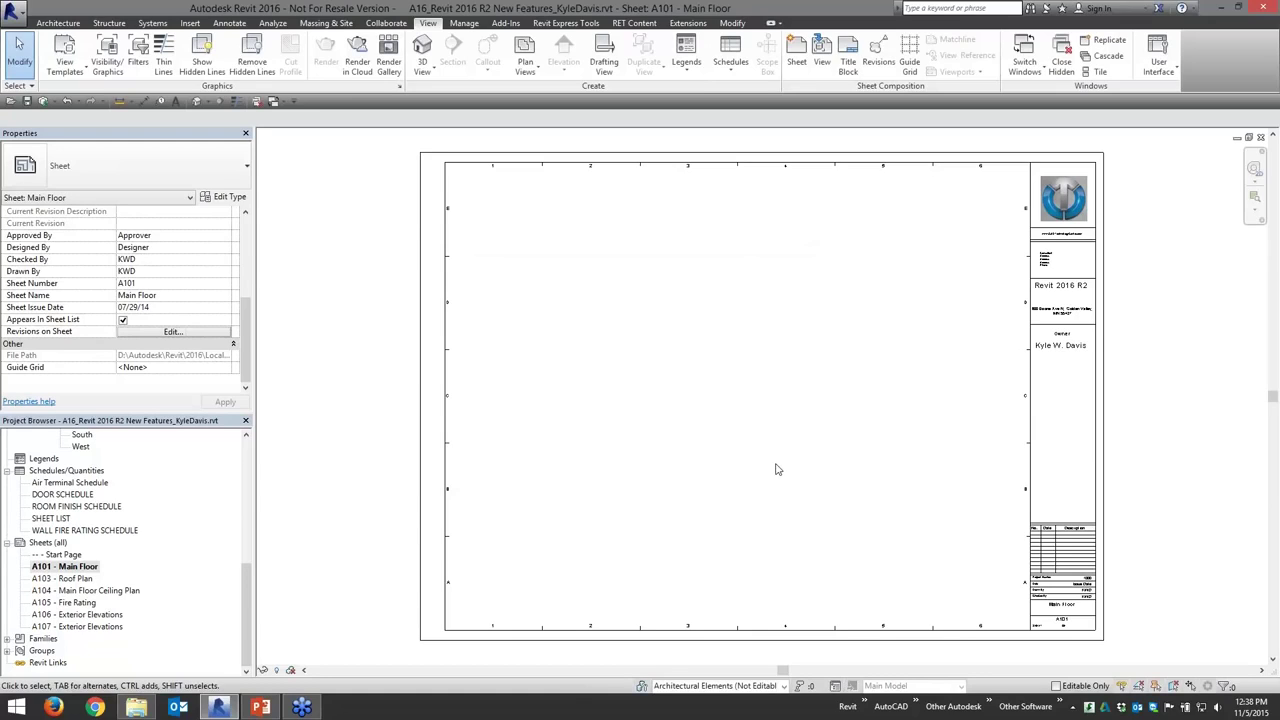
Switch to the PowerPoint slide show, advance it to the Revit Links and Worksharing slide, and return to Revit.
key("alt+Tab")
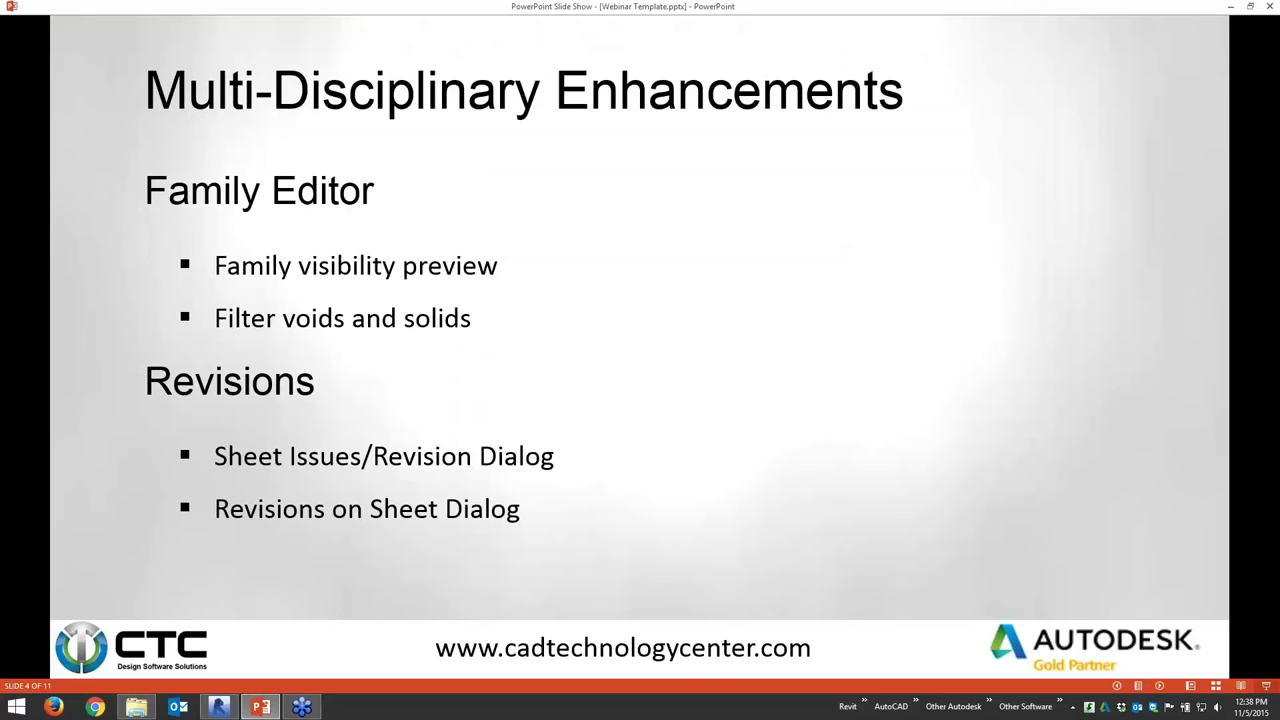
key("Right")
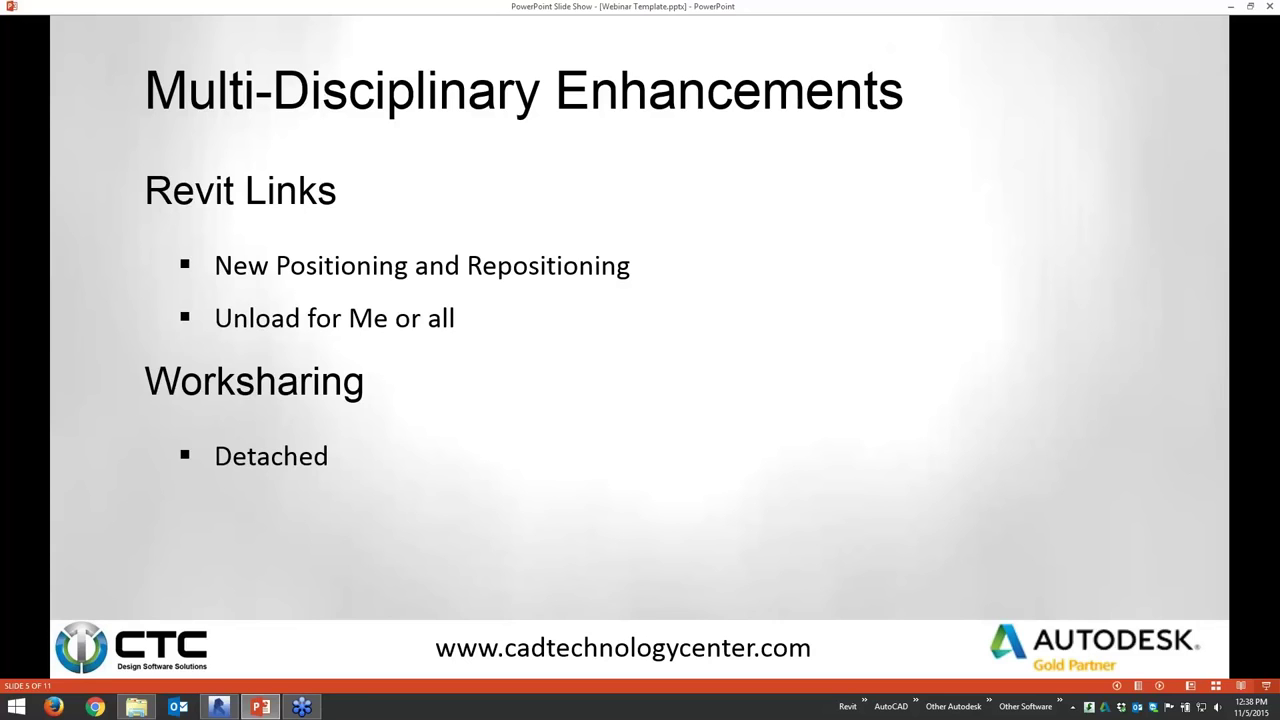
key("alt+Tab")
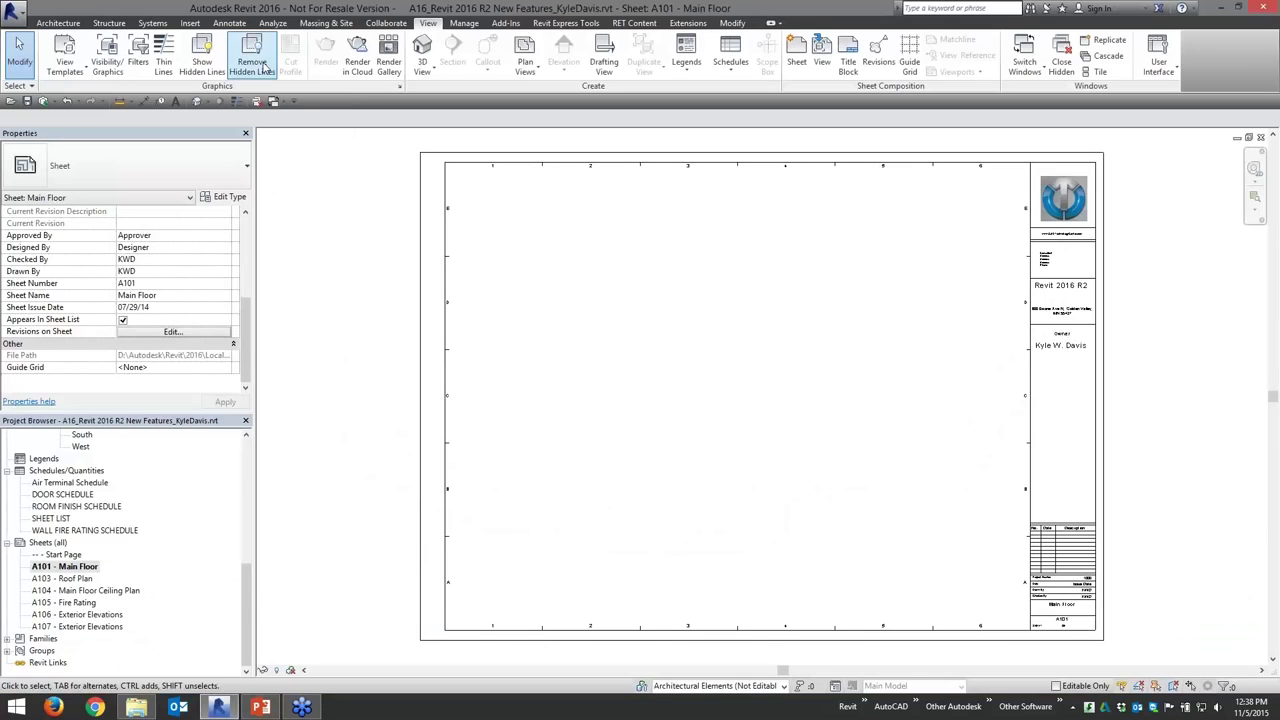
Switch from sheet A101 back to the project's open {3D} view.
left_click(186, 23)
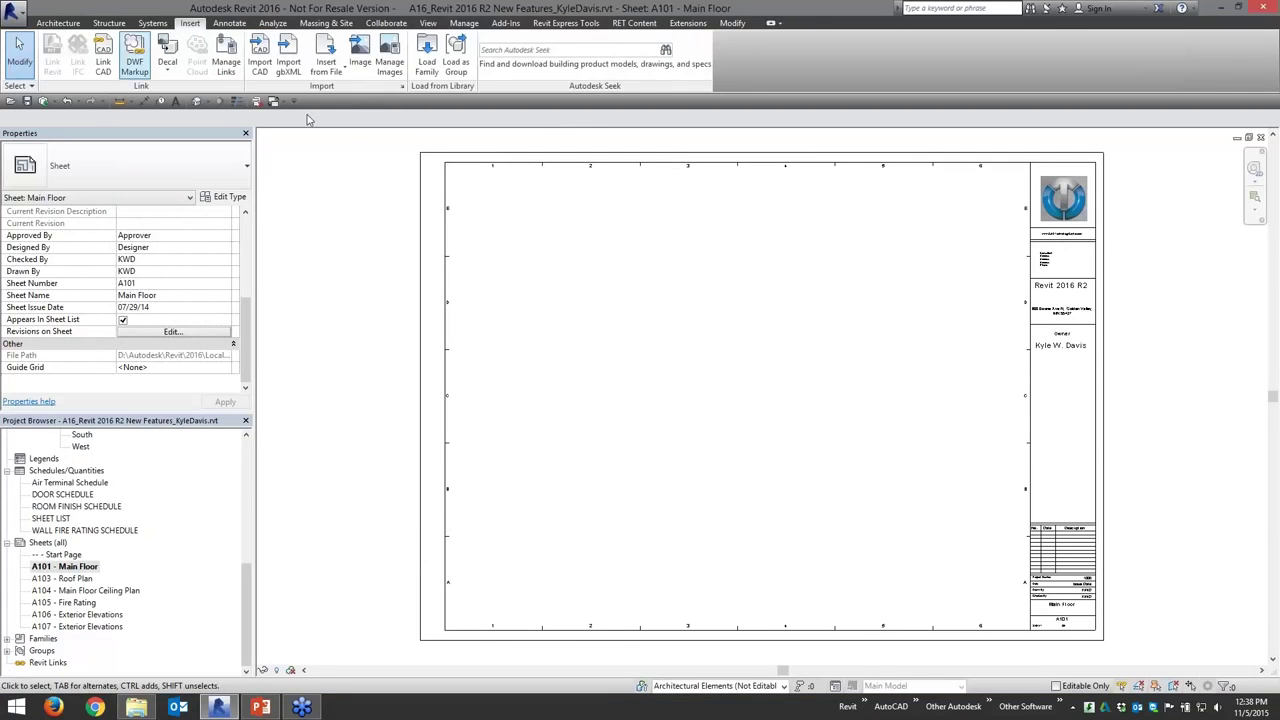
left_click(420, 280)
left_click(363, 309)
key("alt")
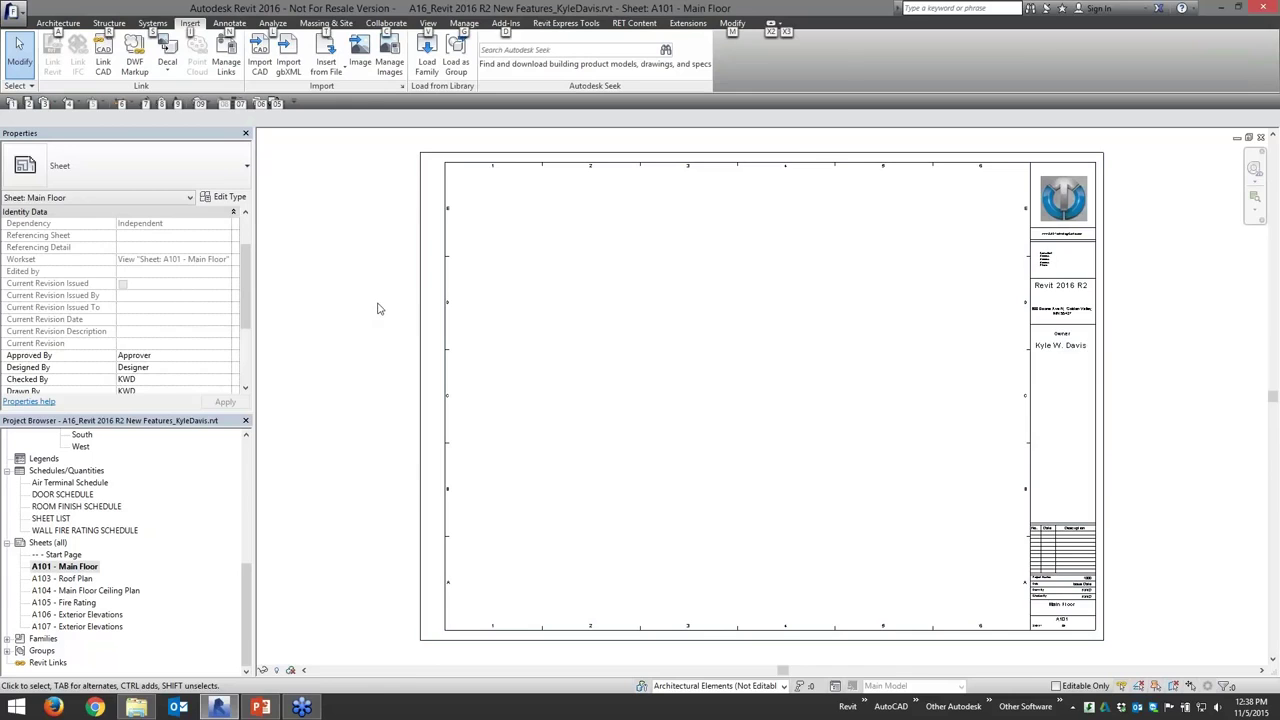
key("ctrl+Tab")
Examine the positioning options for linking E16_Revit 2016 R2 New Features.rvt, and cancel the Revit link.
left_click(52, 55)
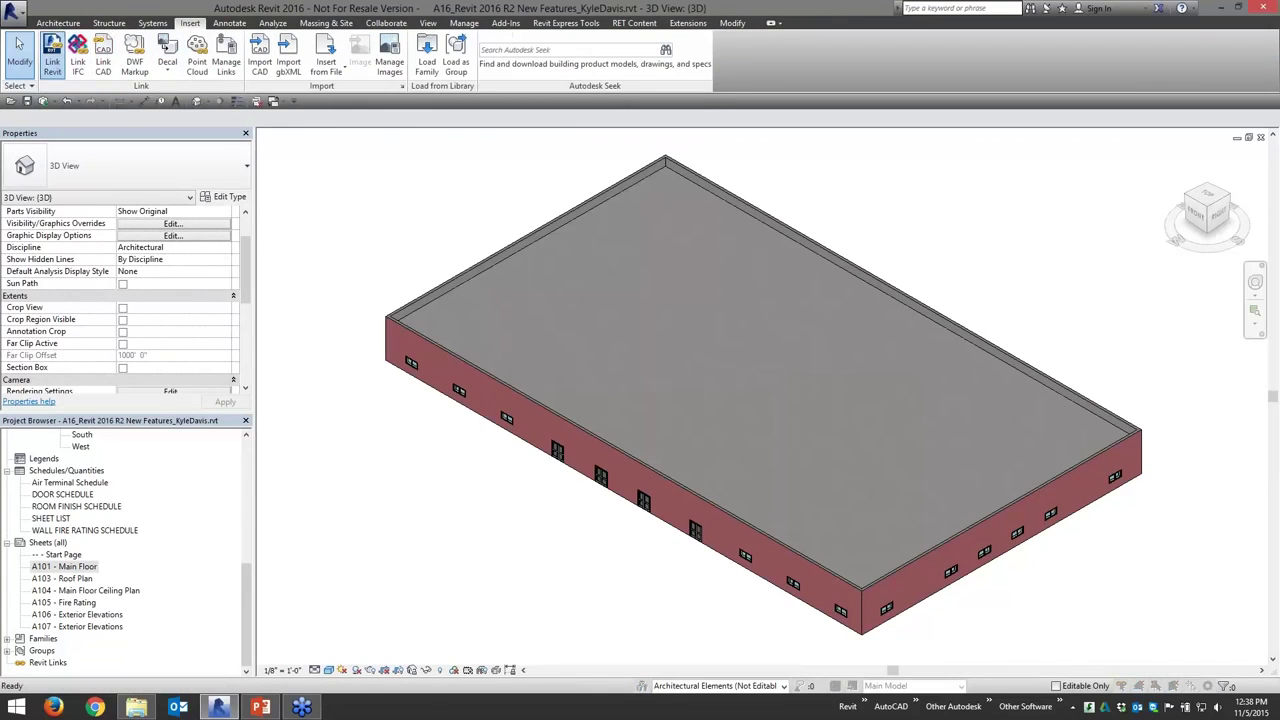
left_click(342, 197)
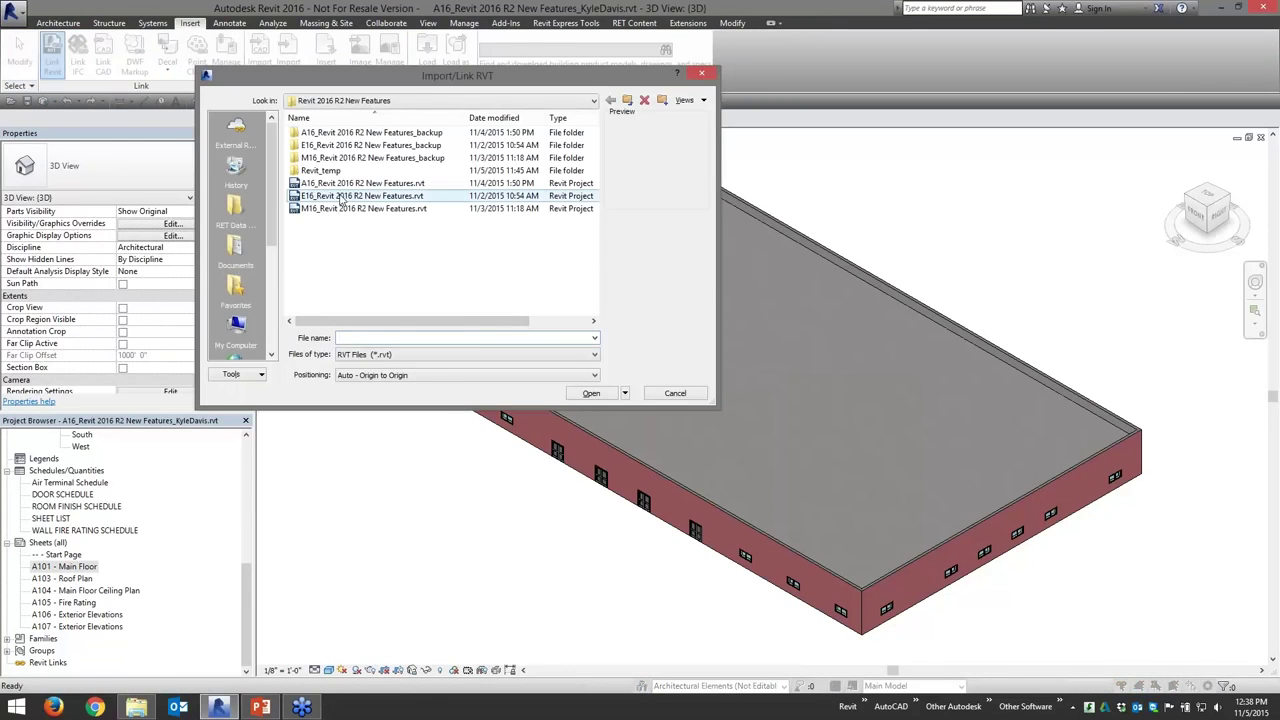
left_click(366, 377)
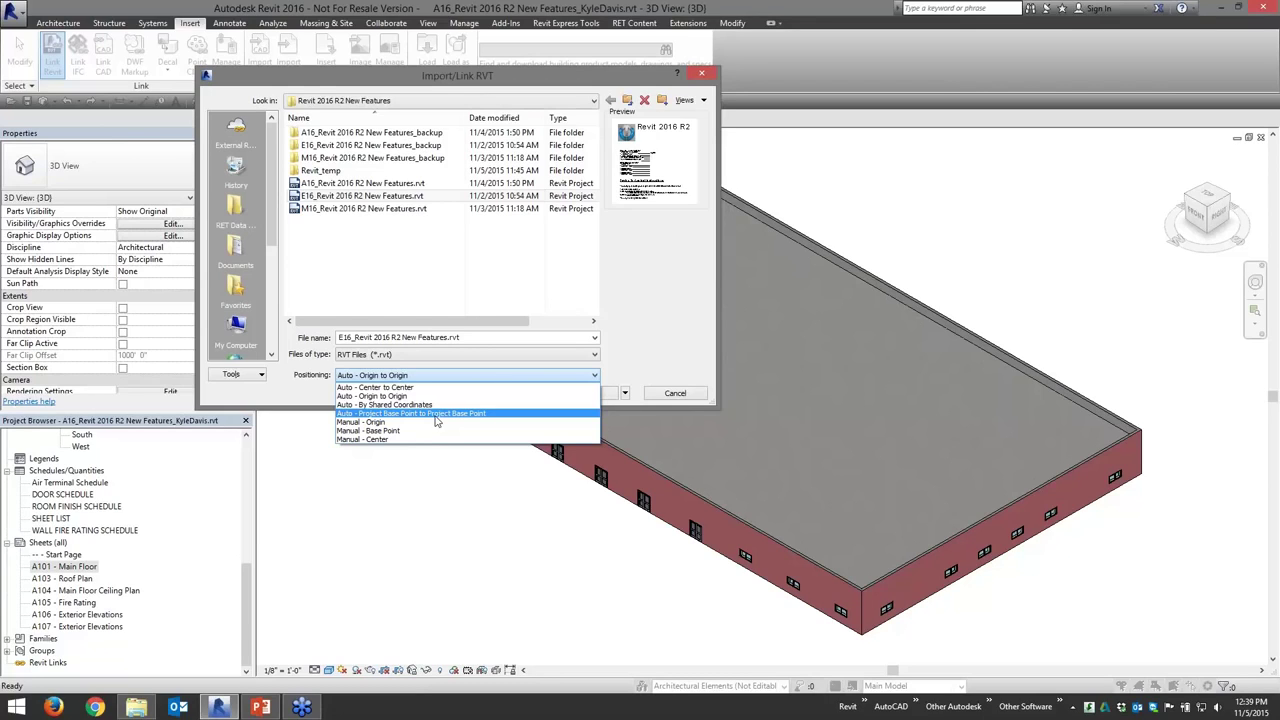
left_click(673, 395)
left_click(670, 394)
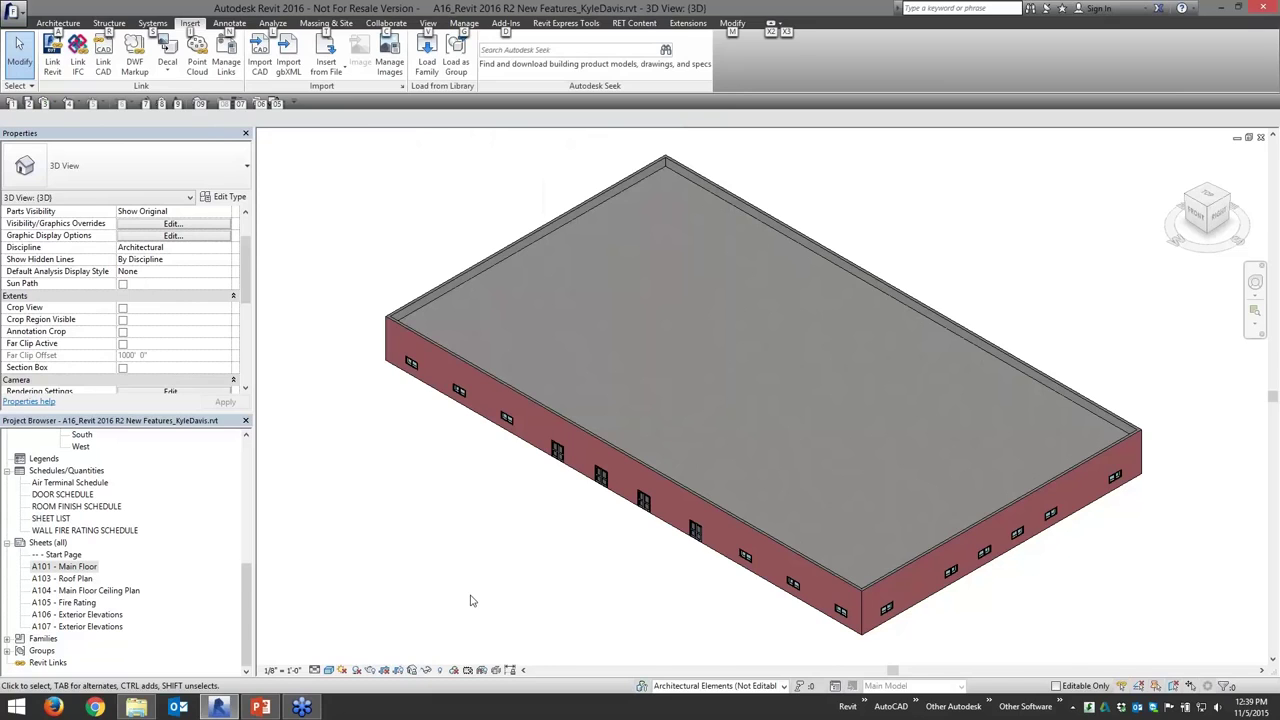
Check the Revit Links slide in PowerPoint, return to Revit, and view the Manage Links dialog before cancelling it.
key("alt+Tab")
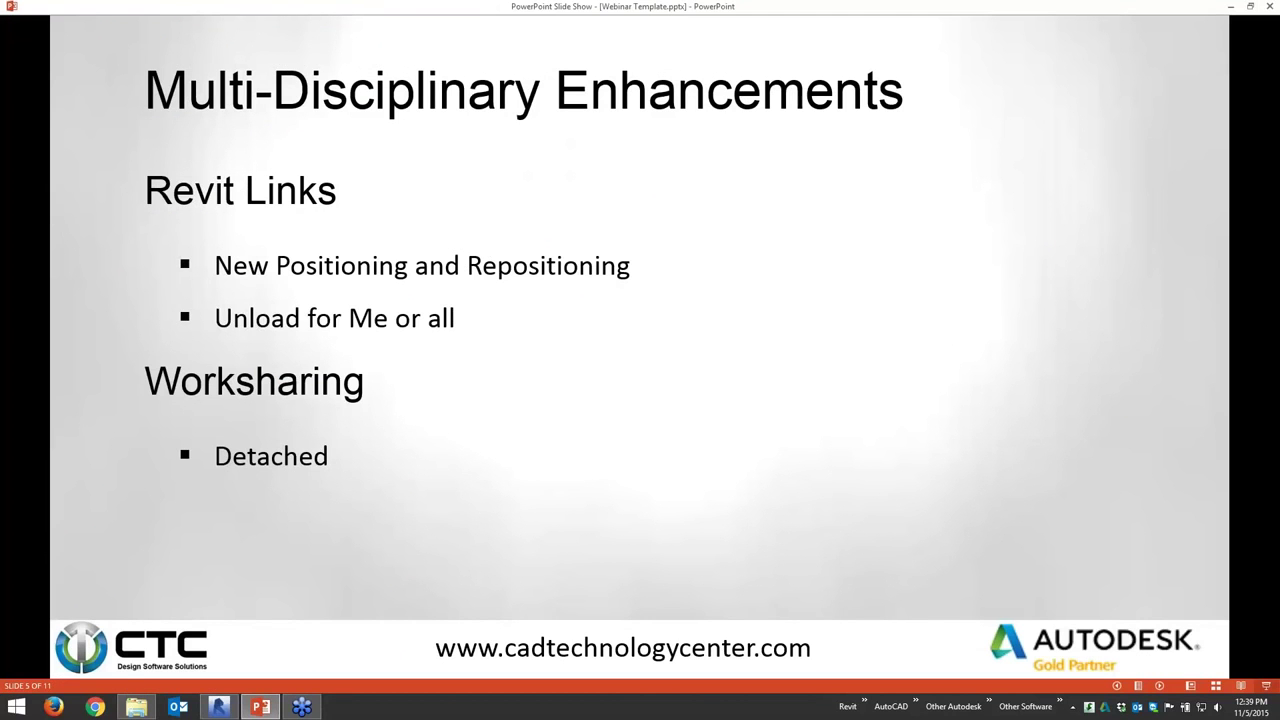
key("alt+Tab")
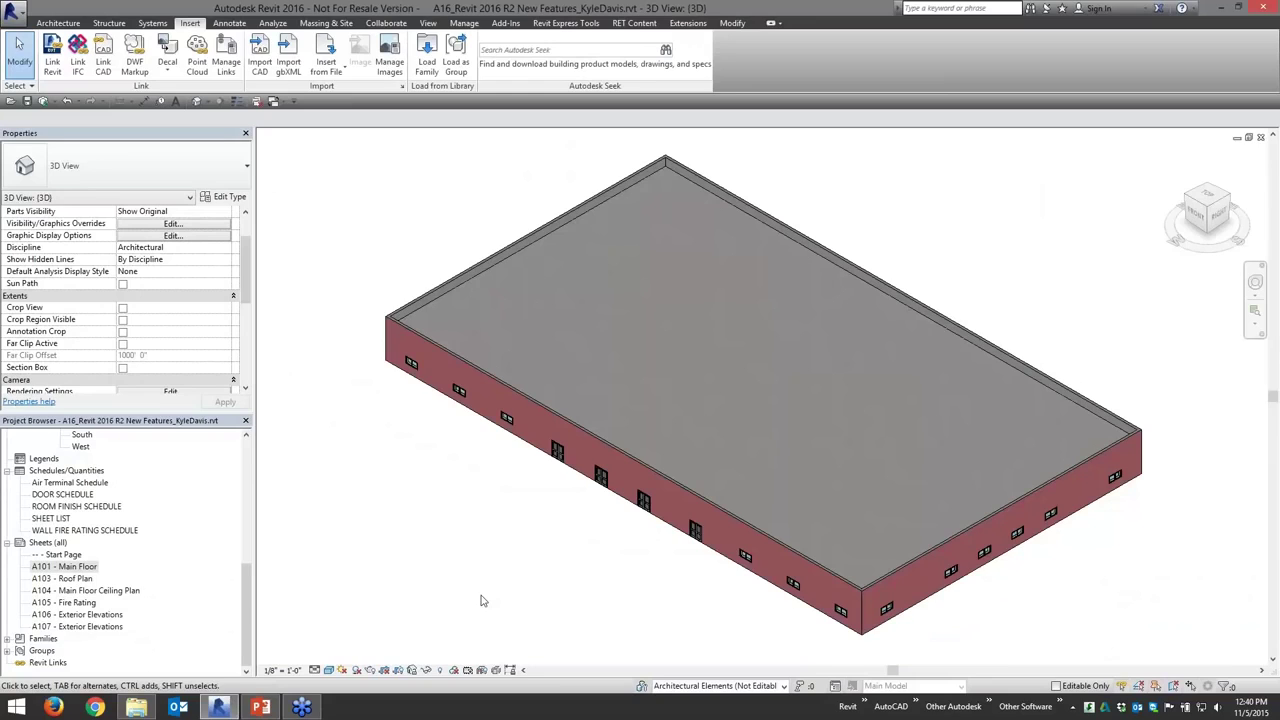
left_click(226, 60)
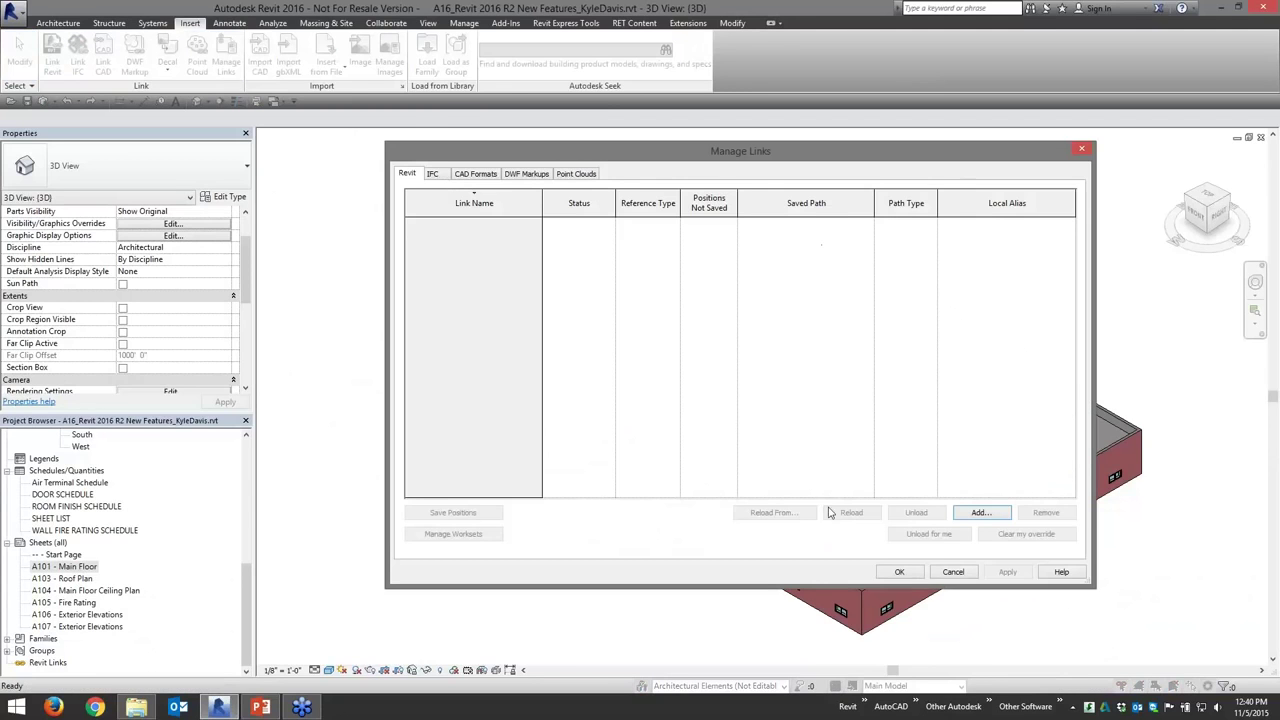
left_click(953, 571)
Link E16_Revit 2016 R2 New Features.rvt into the project with Auto - Origin to Origin positioning, and dismiss the nested links notice.
left_click(52, 56)
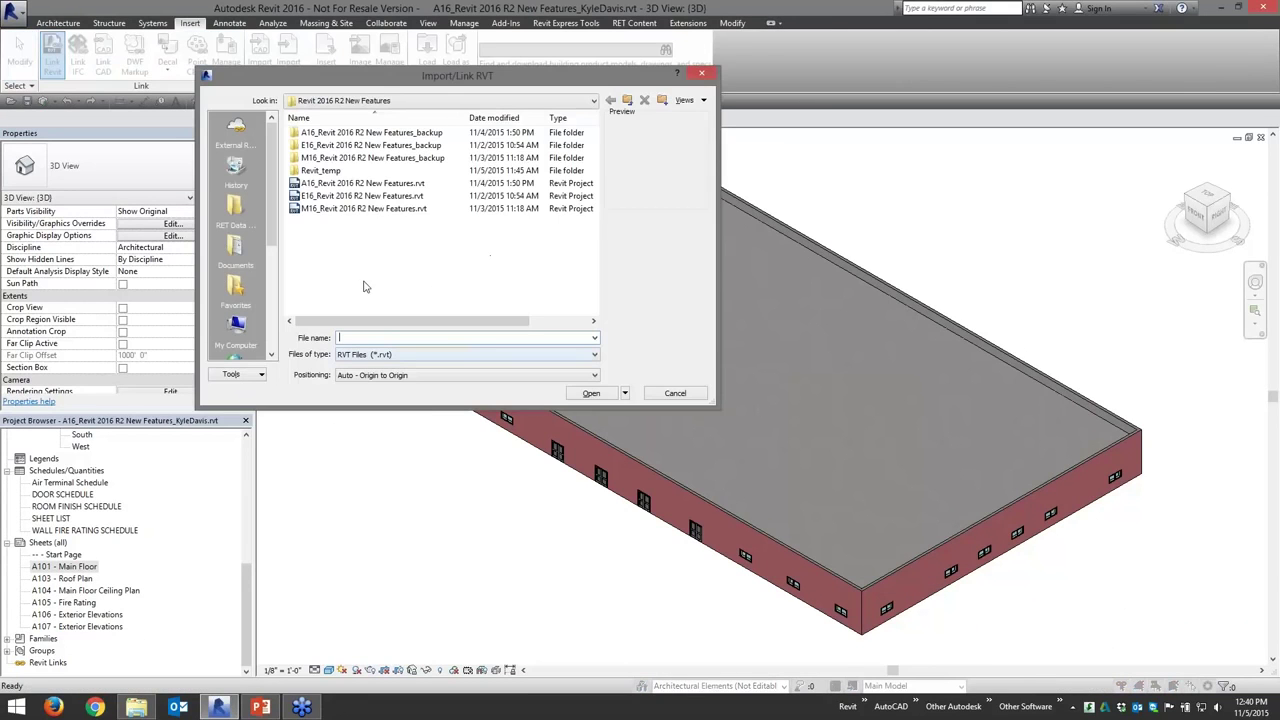
left_click(328, 197)
left_click(594, 393)
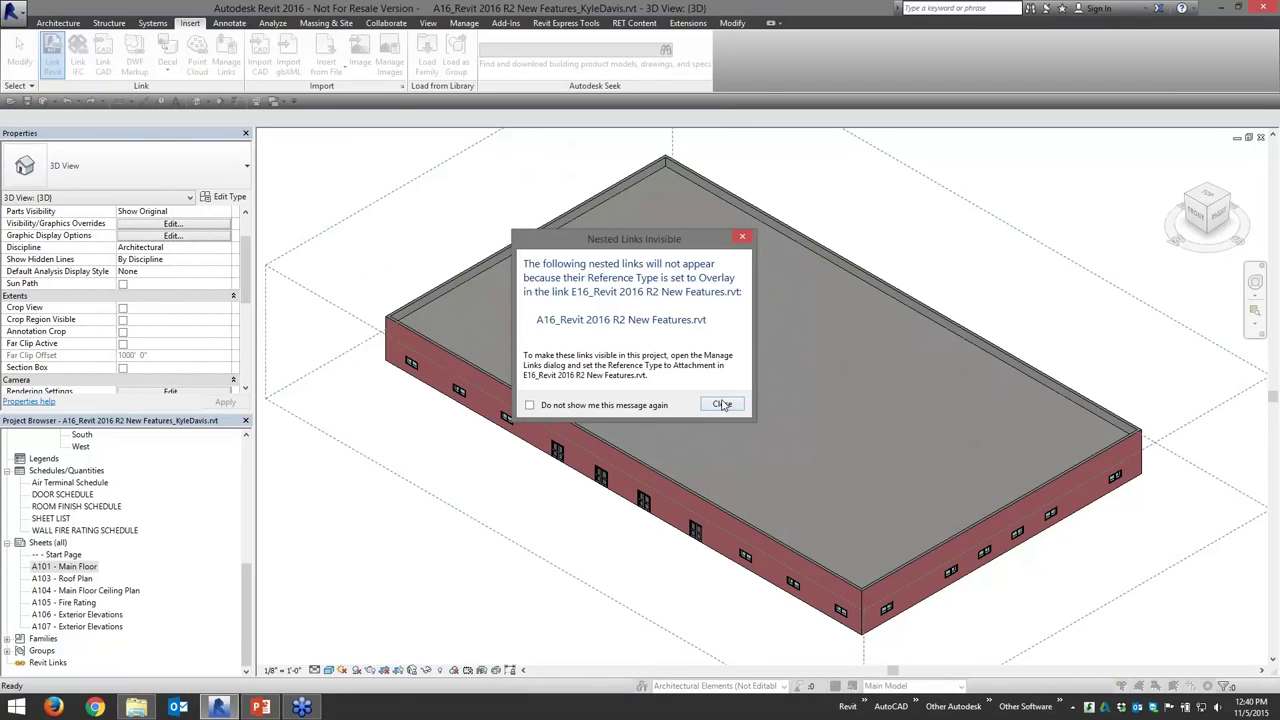
left_click(722, 404)
Examine the unload options for the E16 link in Manage Links, cancel, and switch to the PowerPoint slide show.
left_click(226, 58)
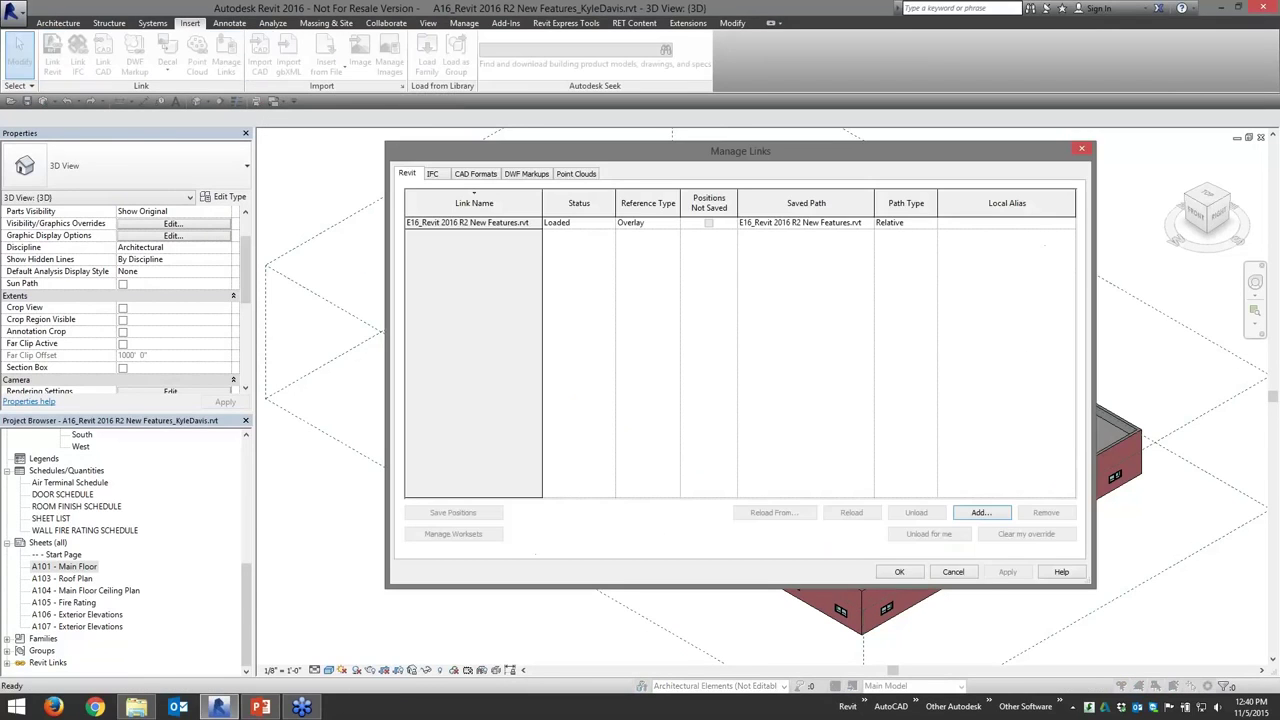
left_click(499, 224)
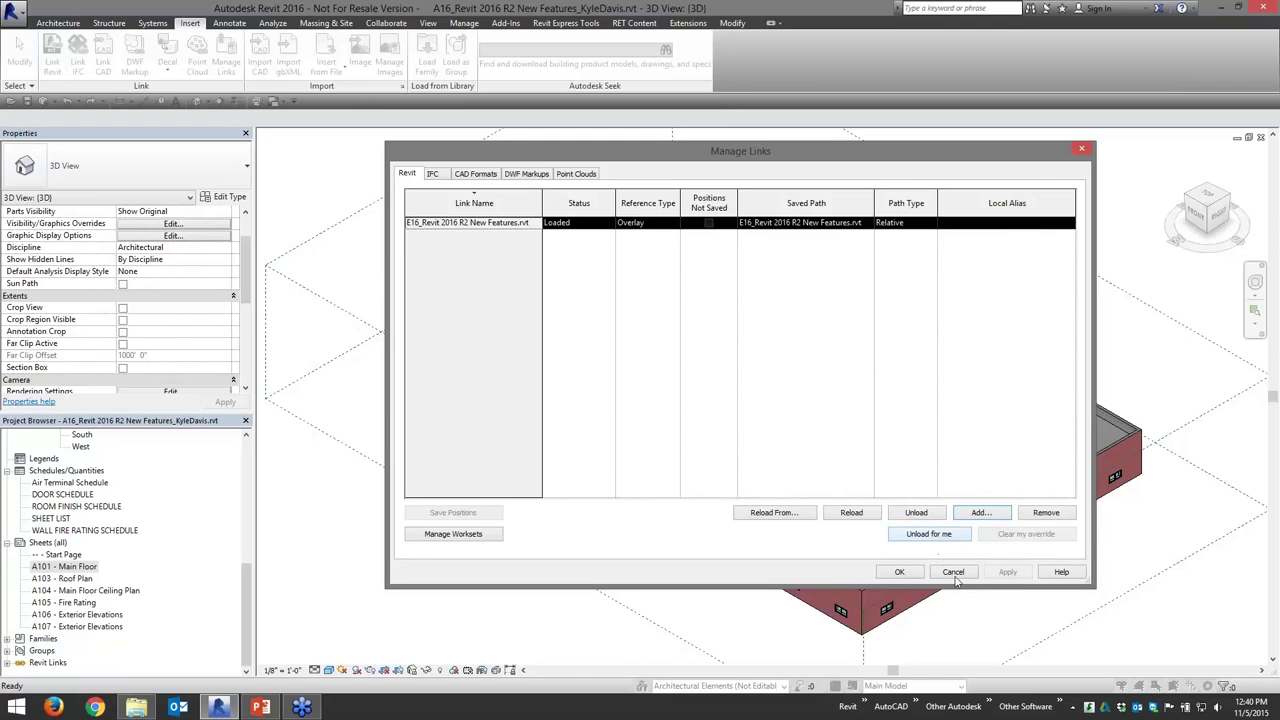
left_click(954, 573)
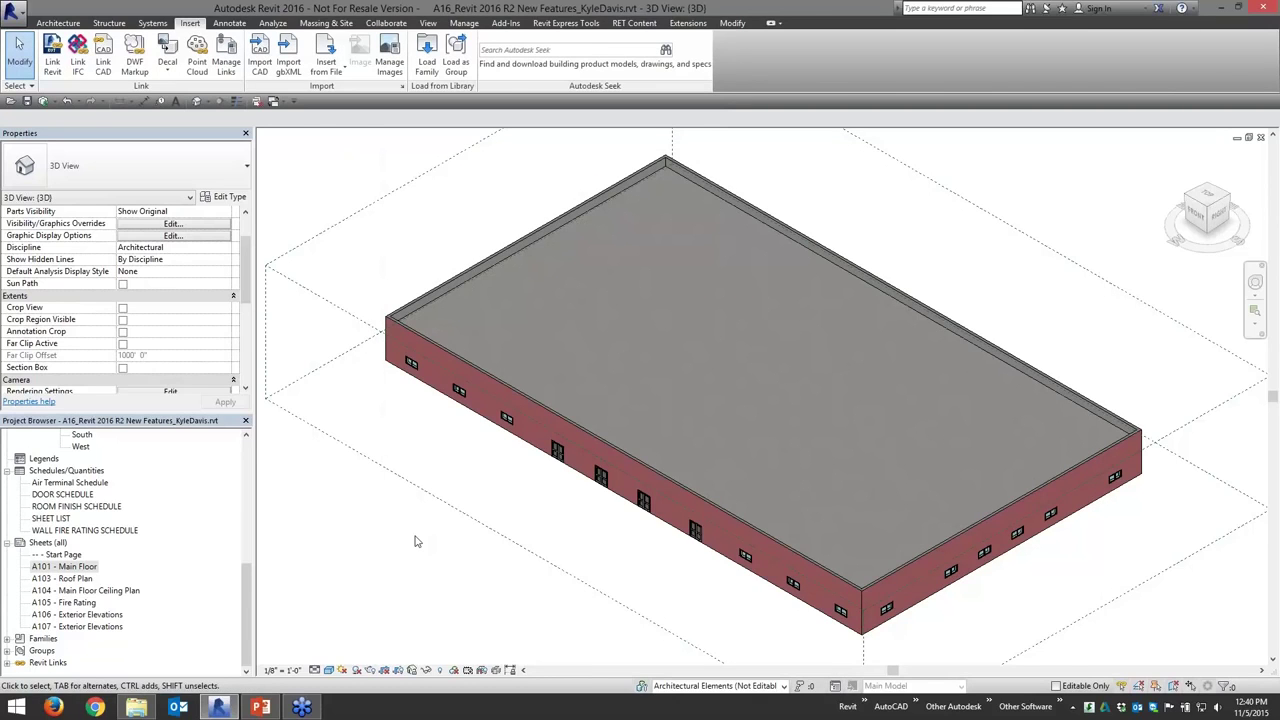
key("alt+Tab")
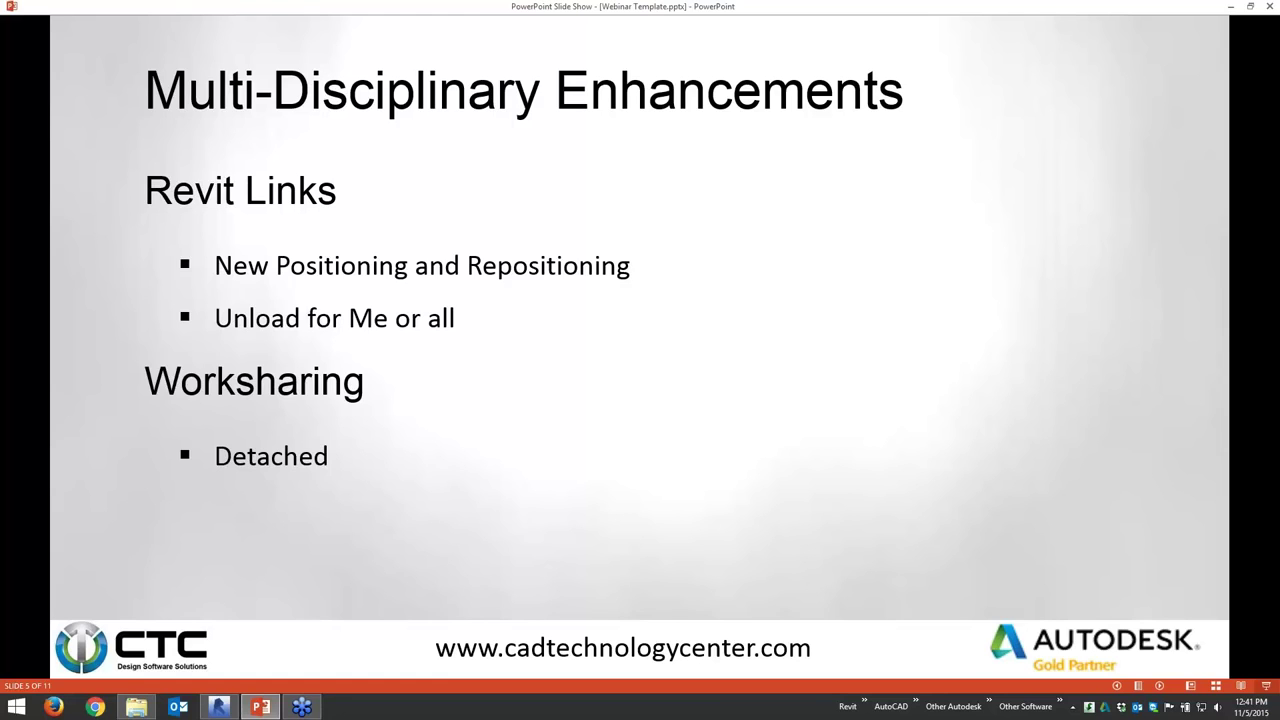
Advance the slide show to the View Range slide, and switch to the 01-Level 1 floor plan in Revit.
key("Right")
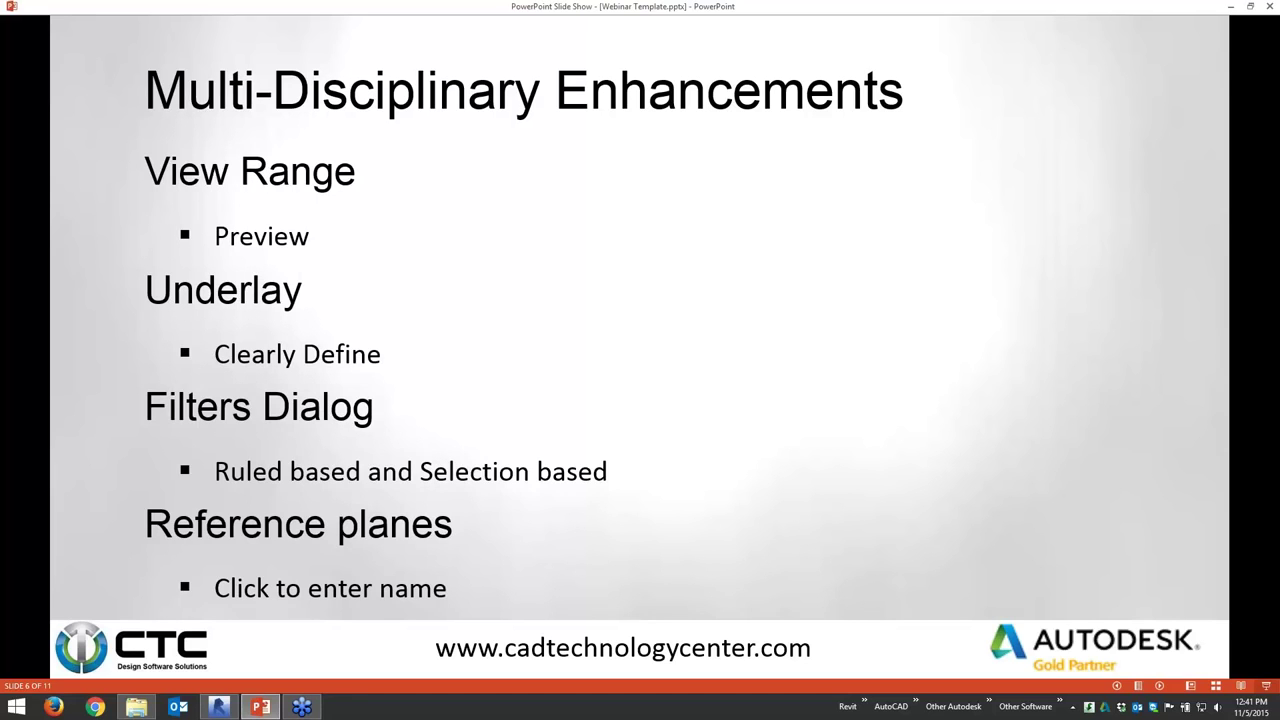
key("alt+Tab")
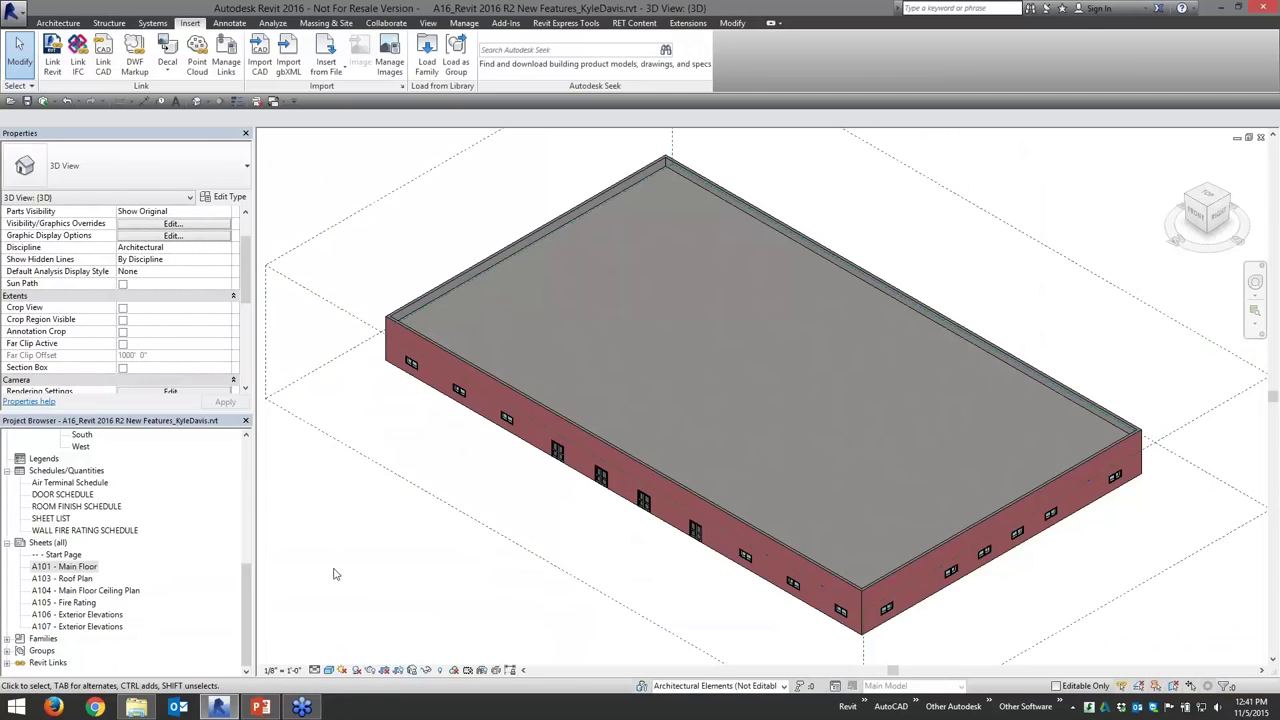
key("ctrl+Tab")
Examine the sample preview in the View Range dialog of the 01-Level 1 floor plan, and cancel the dialog.
scroll(233, 350, "down", 4)
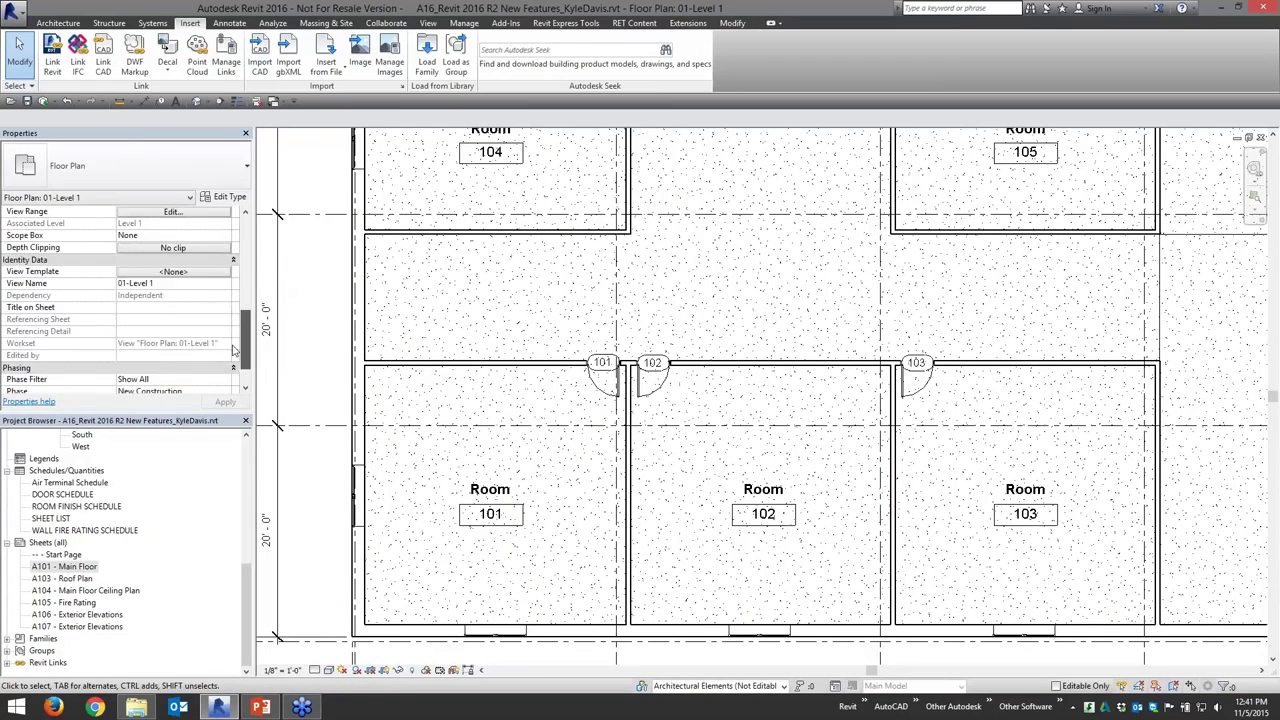
scroll(233, 350, "up", 3)
left_click(173, 259)
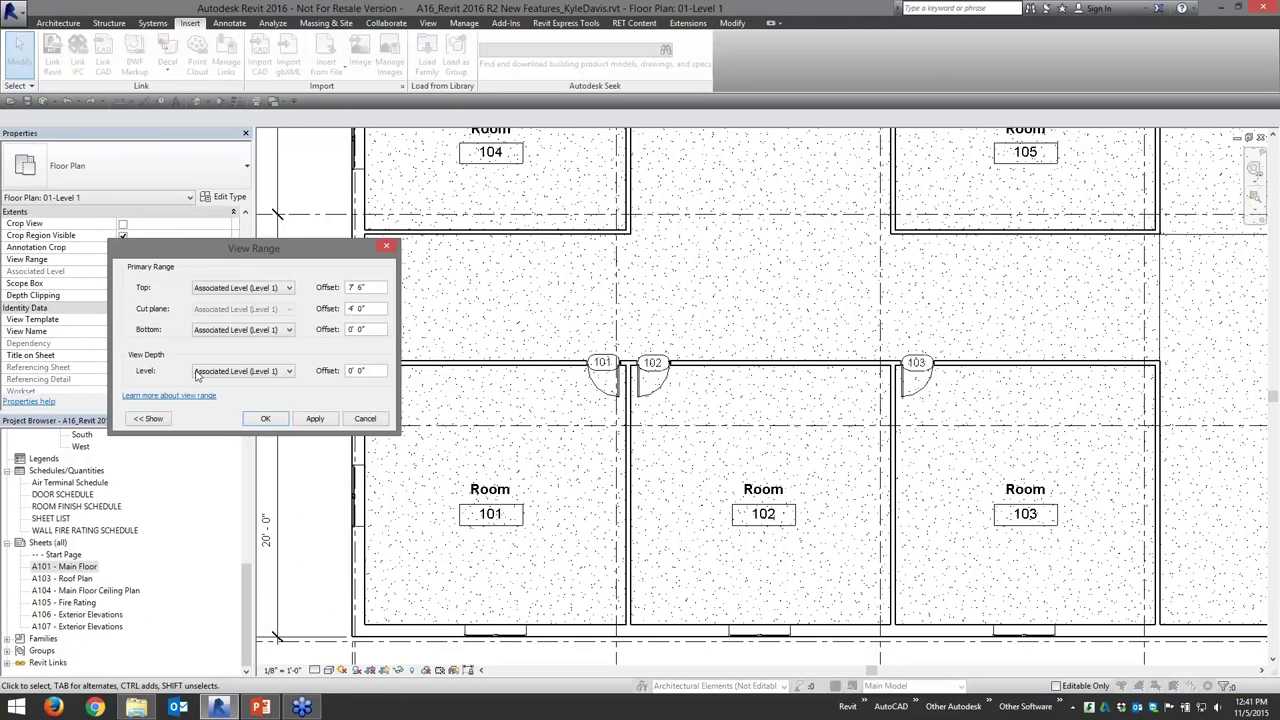
left_click_drag(262, 248, 527, 217)
left_click(413, 389)
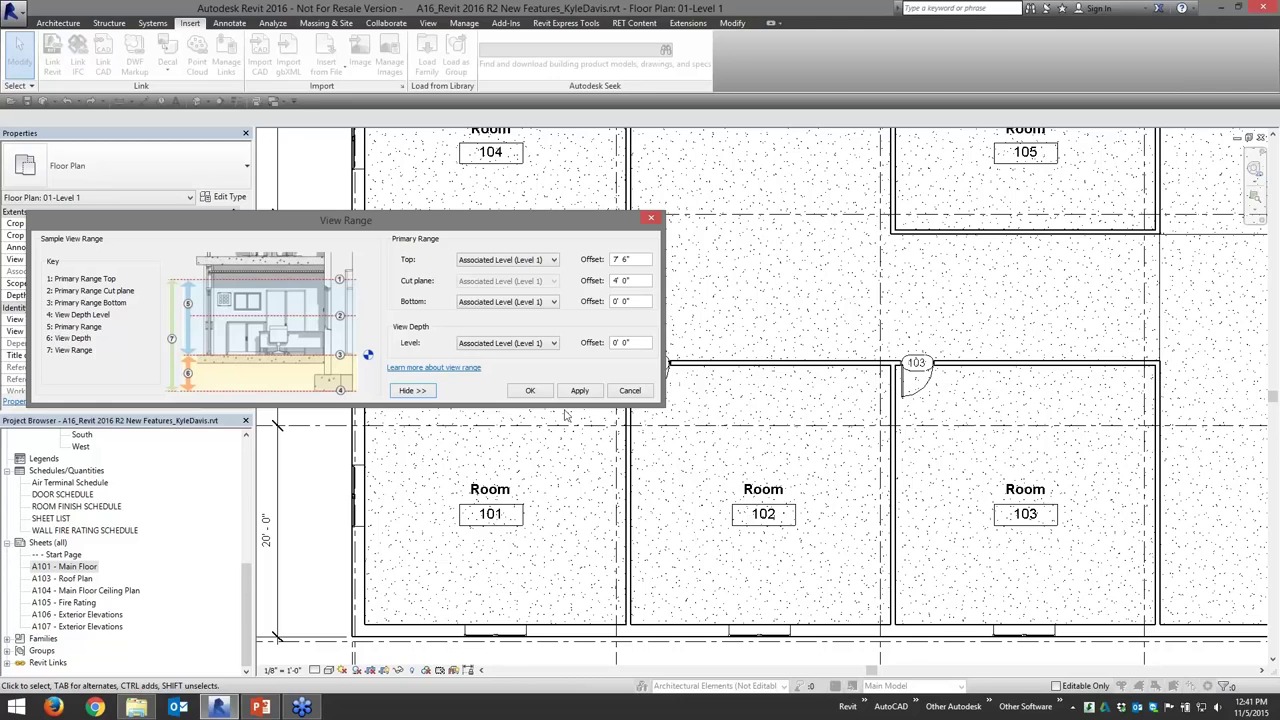
left_click(628, 391)
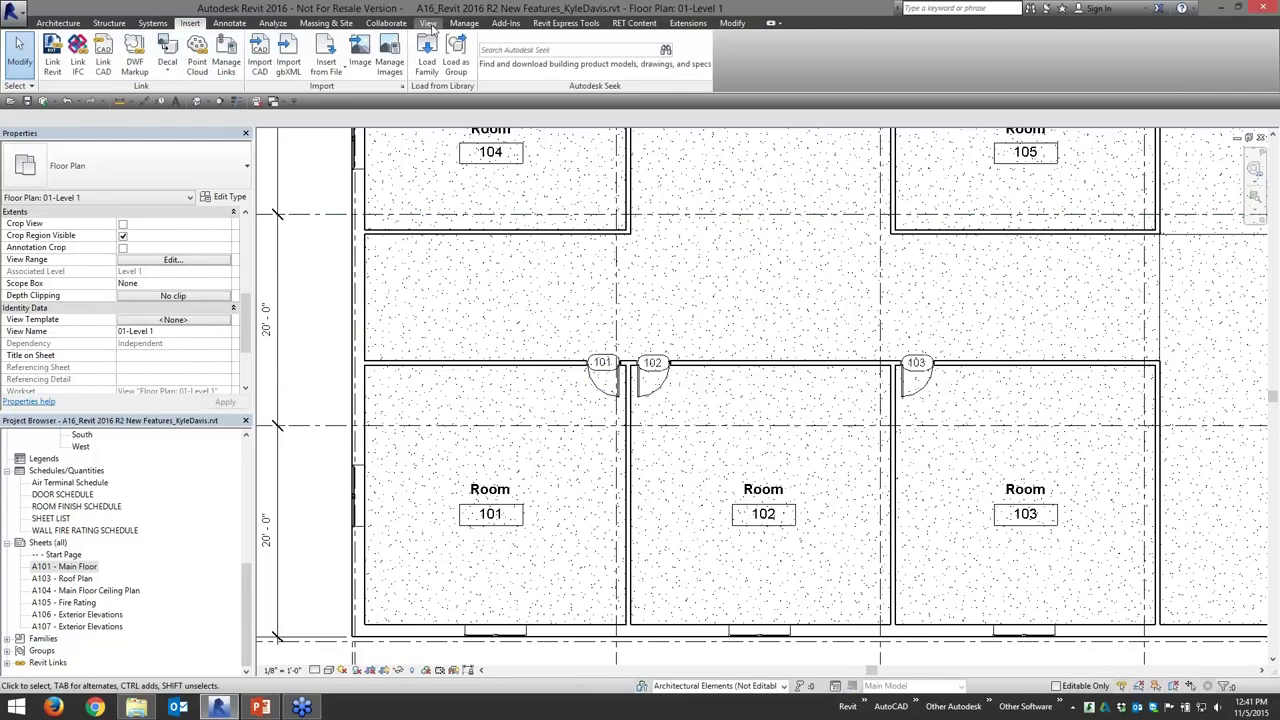
Check the PowerPoint slide, return to Revit, and compare the Rule-based Filters and Selection Filters groups in the Filters dialog before cancelling it.
key("alt+Tab")
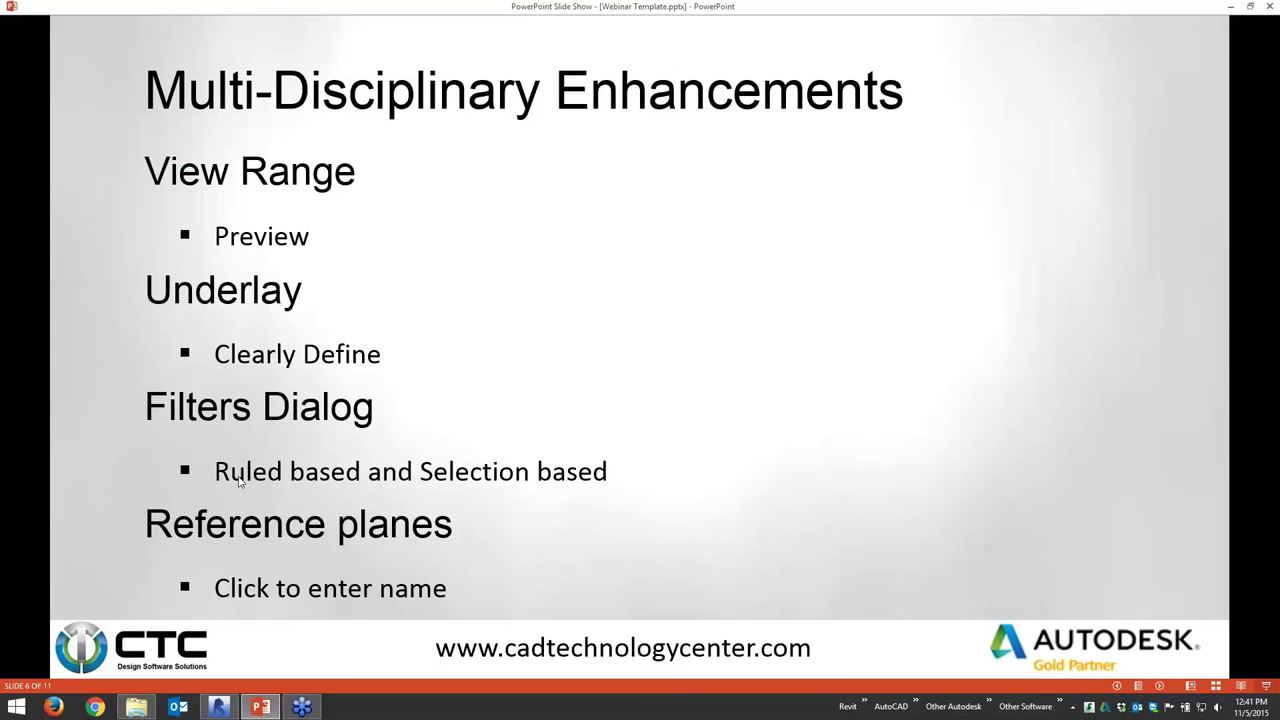
key("alt+Tab")
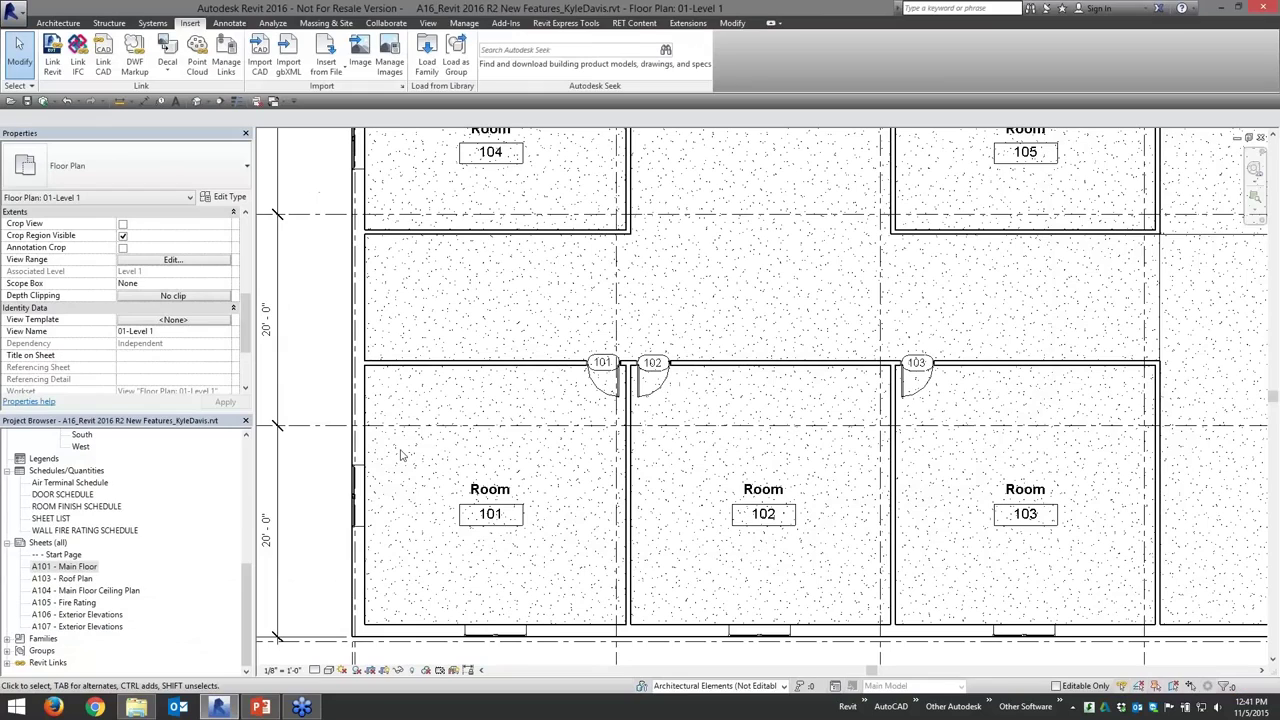
left_click(427, 22)
left_click(141, 66)
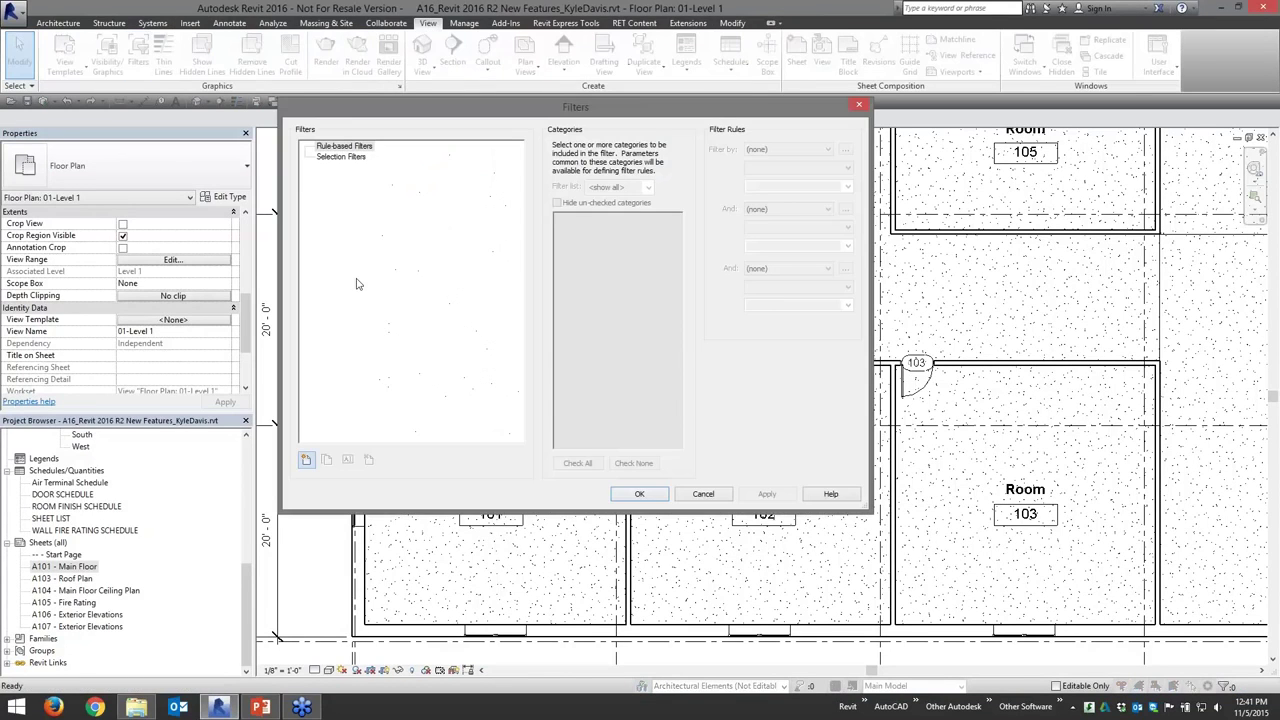
left_click(340, 156)
left_click(336, 146)
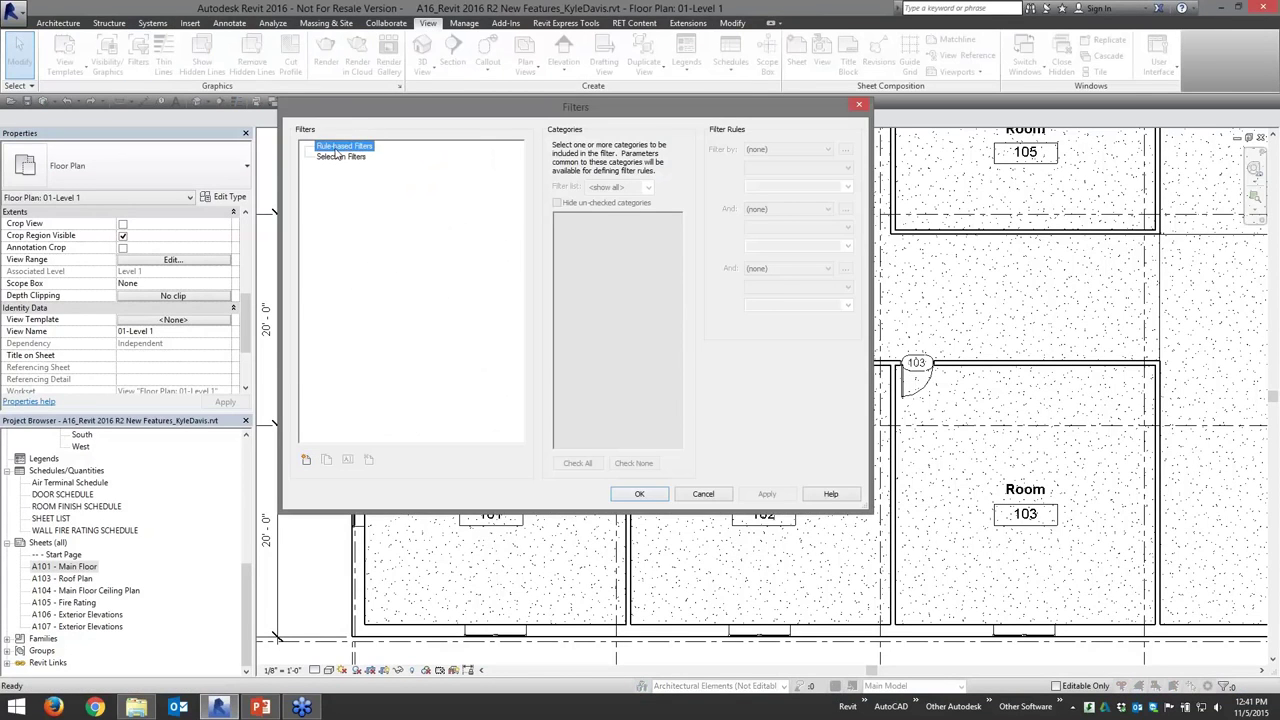
left_click(338, 156)
left_click(336, 147)
left_click(338, 157)
left_click(346, 147)
left_click(341, 157)
left_click(704, 494)
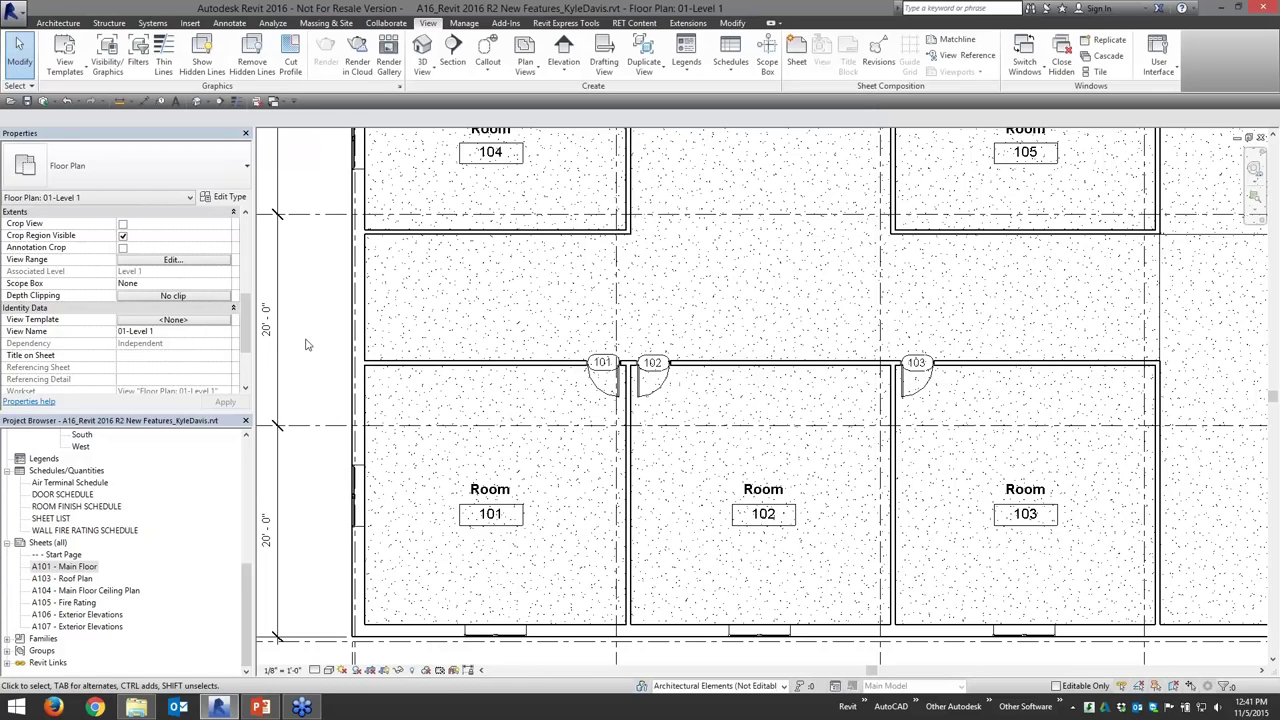
Set the floor plan's underlay base level to Level 1 and its underlay orientation to Look up.
scroll(250, 245, "up", 5)
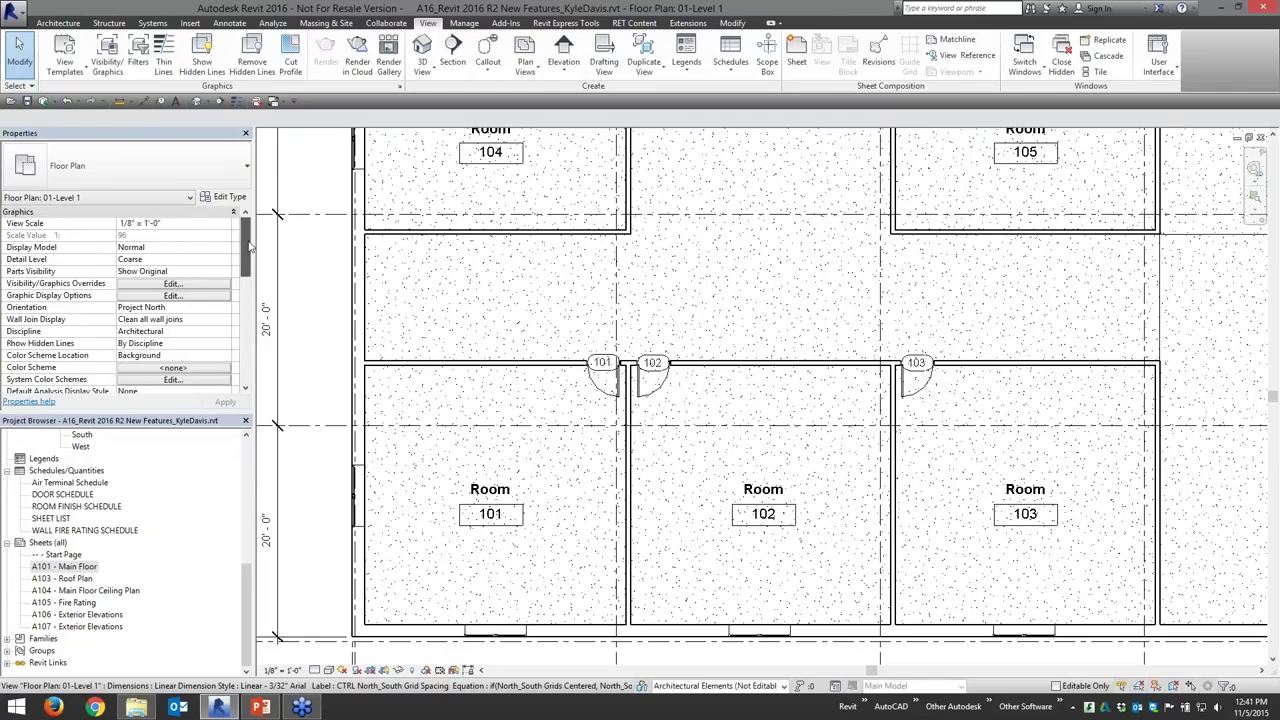
scroll(250, 245, "down", 4)
left_click(150, 295)
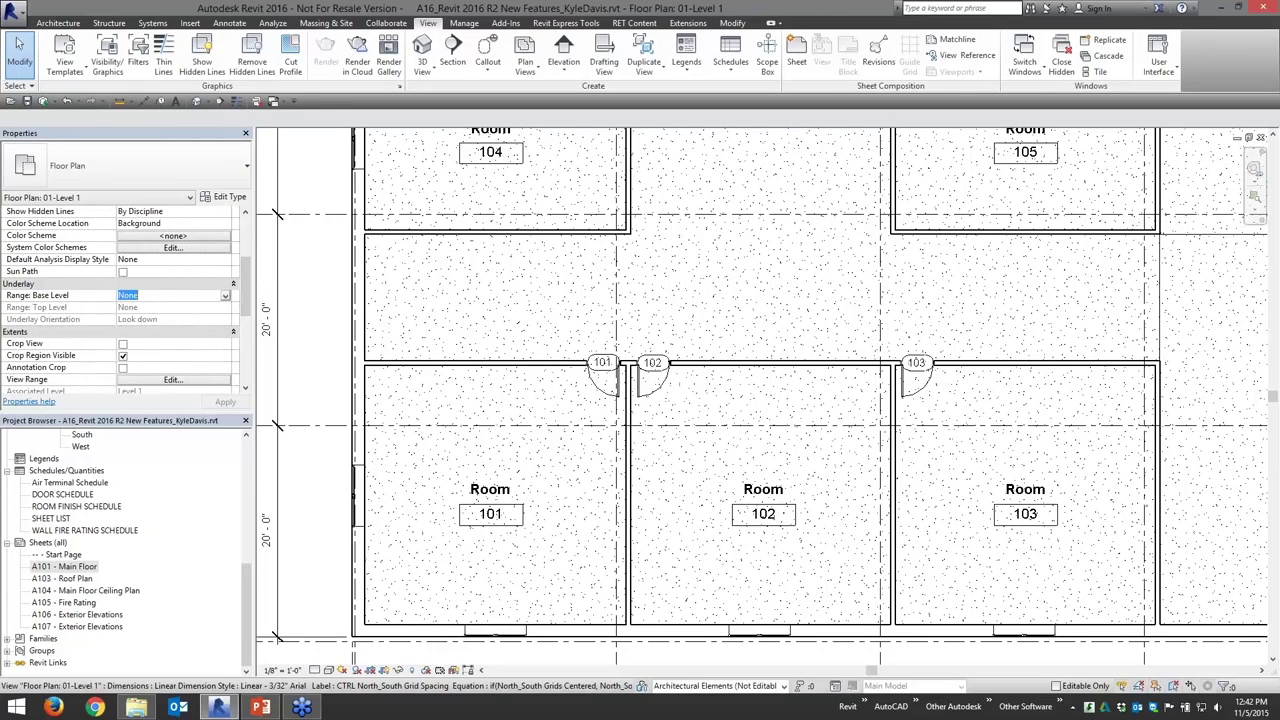
left_click(226, 296)
left_click(130, 318)
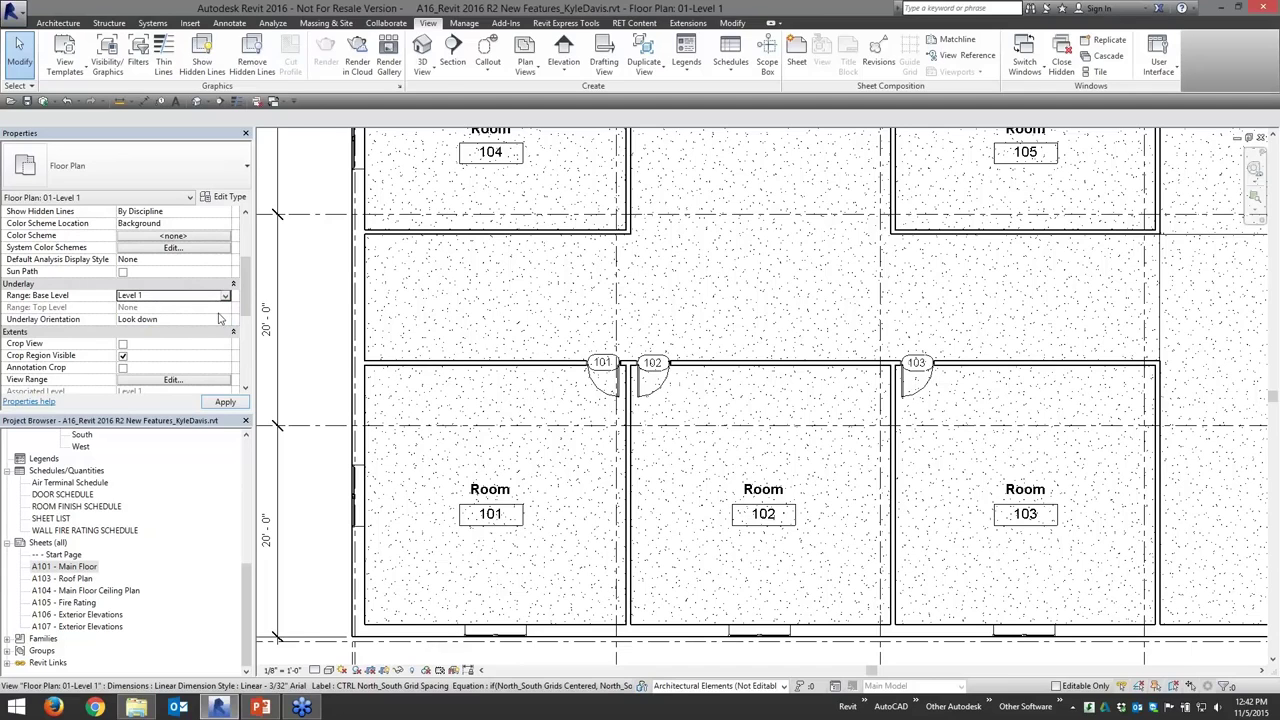
left_click(226, 319)
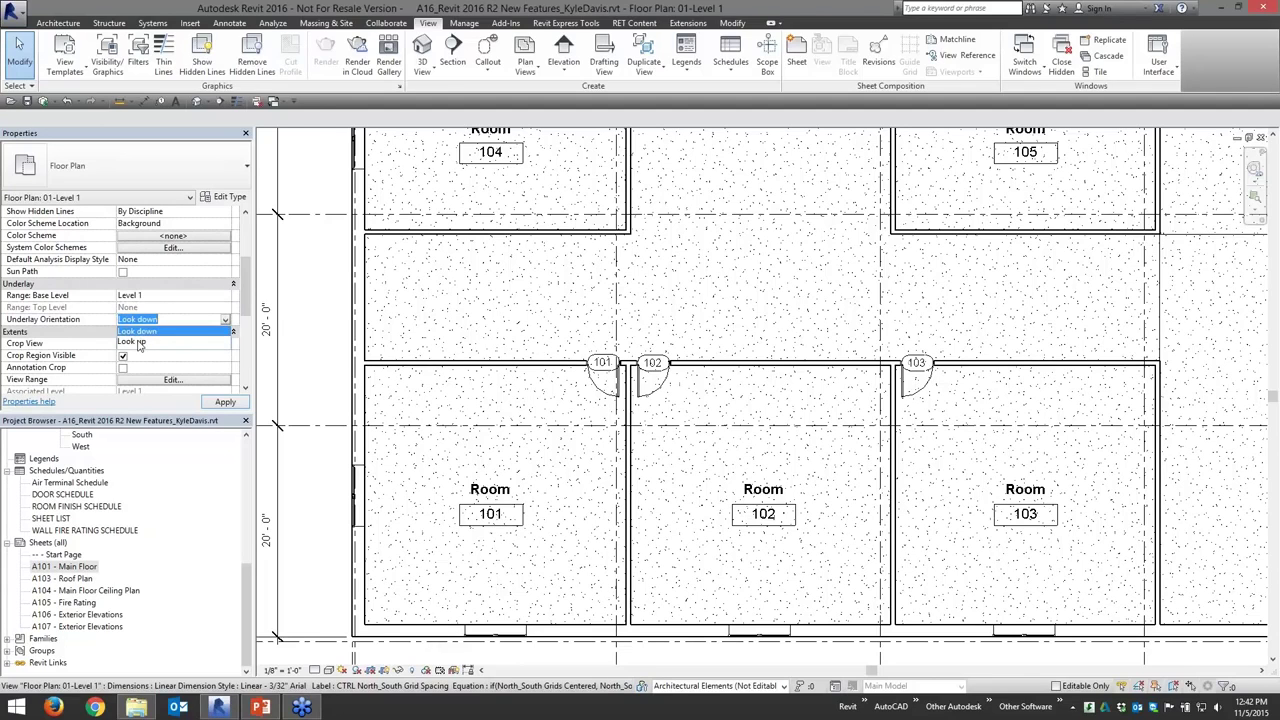
left_click(136, 342)
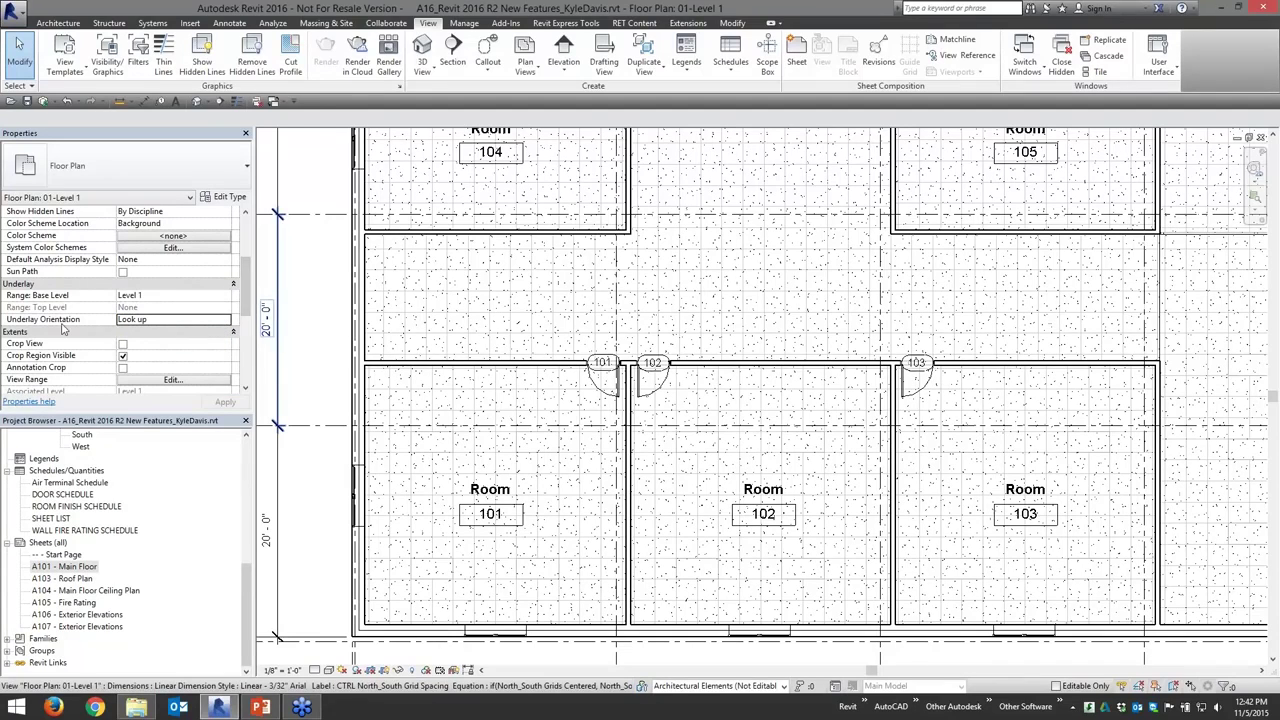
Review the Level 1 underlay range and Look up orientation, and examine the ceiling underlay around rooms 101 to 103 and the adjoining open area.
scroll(614, 320, "down", 2)
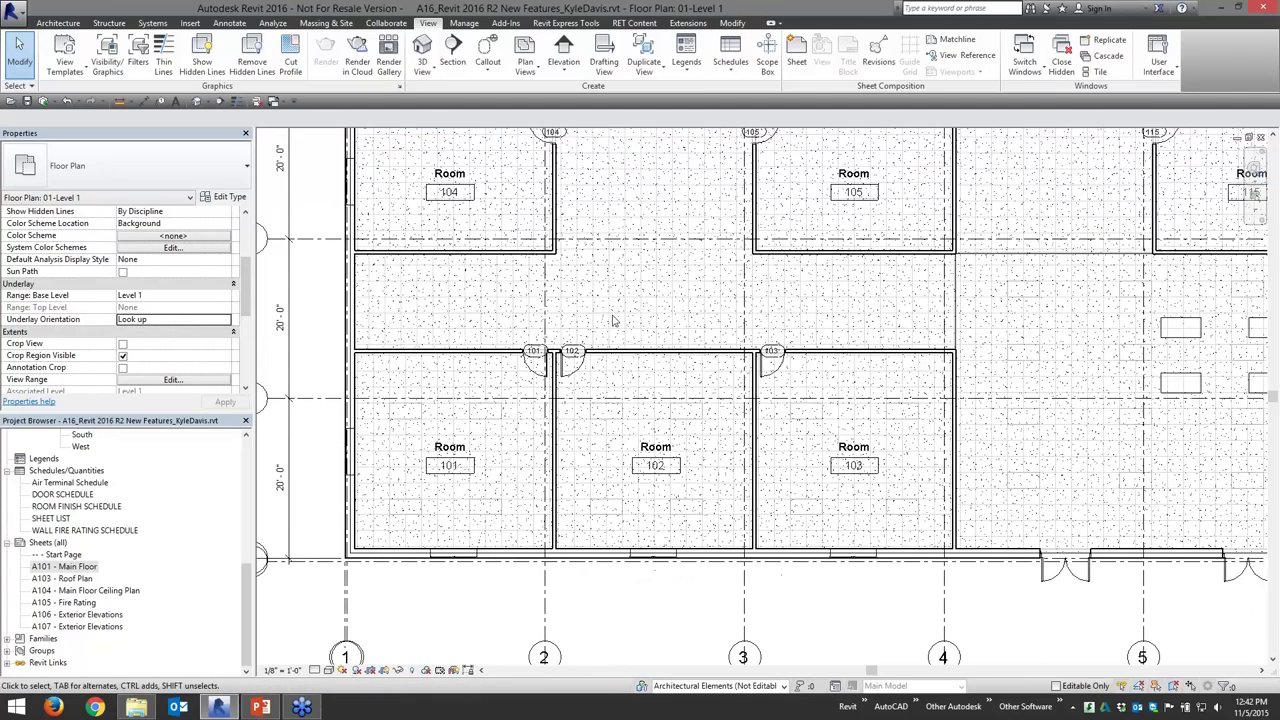
left_click(226, 296)
left_click(130, 318)
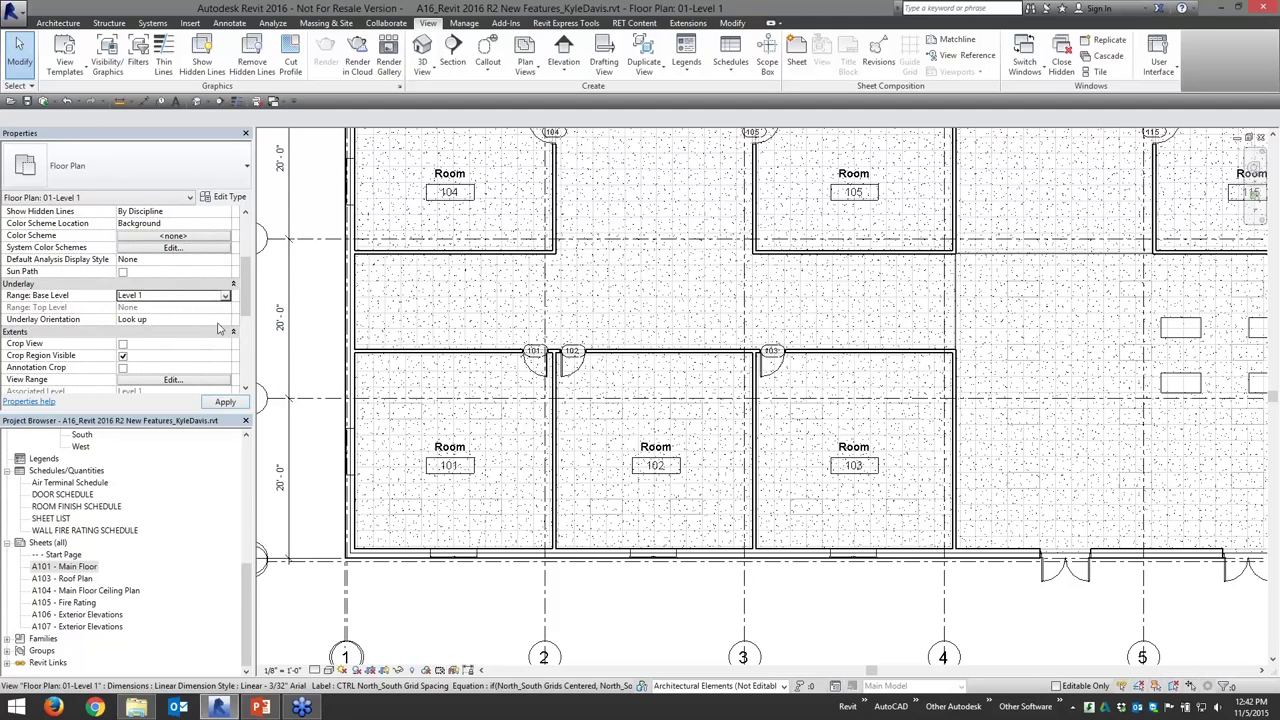
left_click(226, 321)
left_click(225, 401)
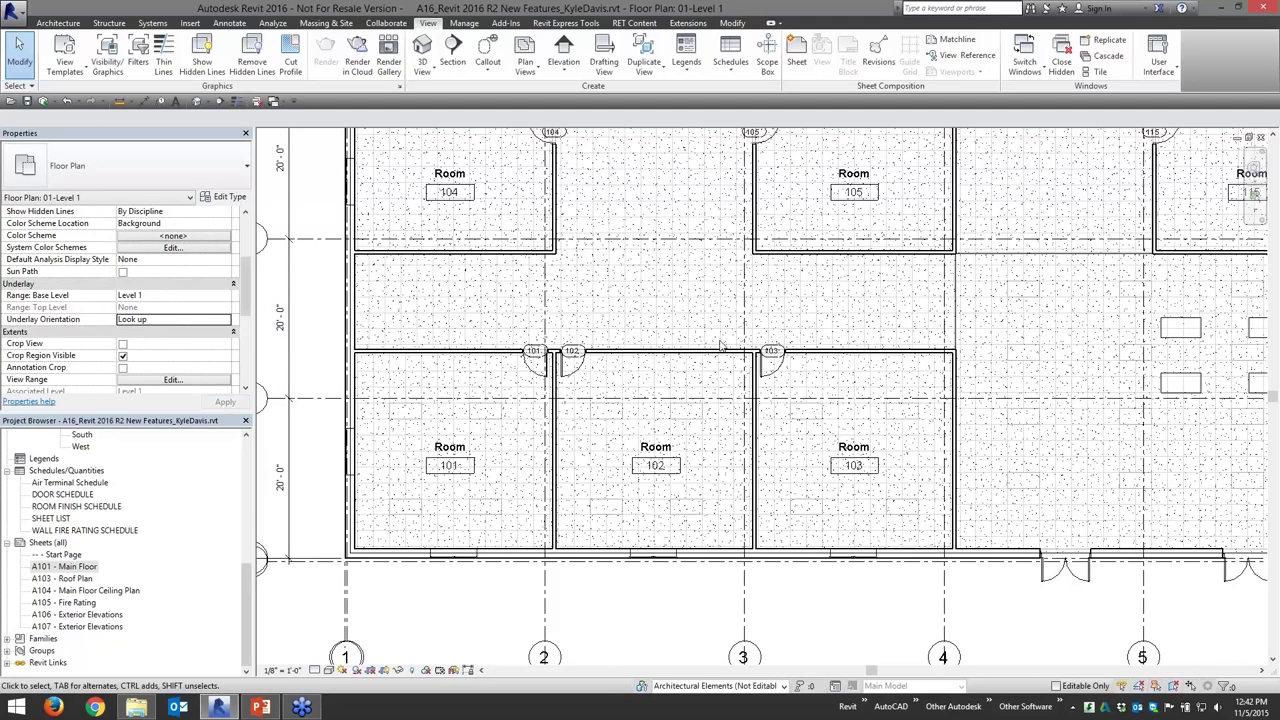
scroll(462, 336, "down", 3)
middle_click_drag(650, 344, 524, 368)
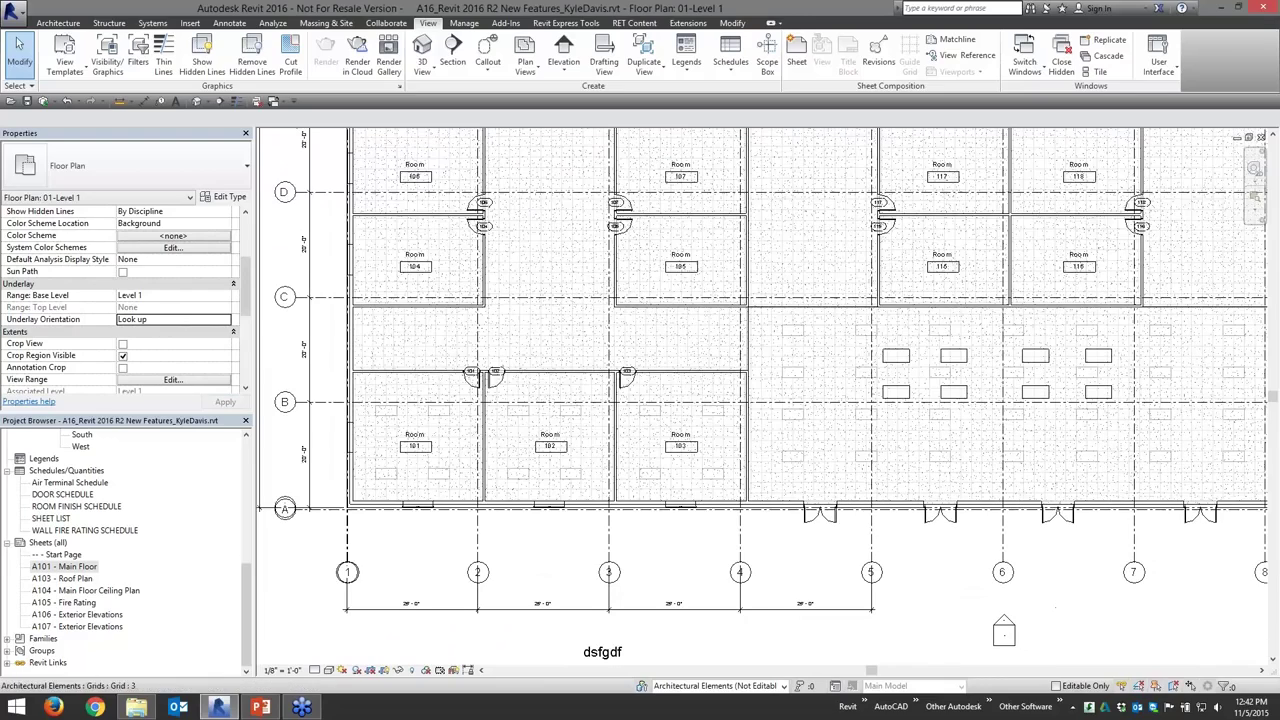
scroll(679, 441, "up", 2)
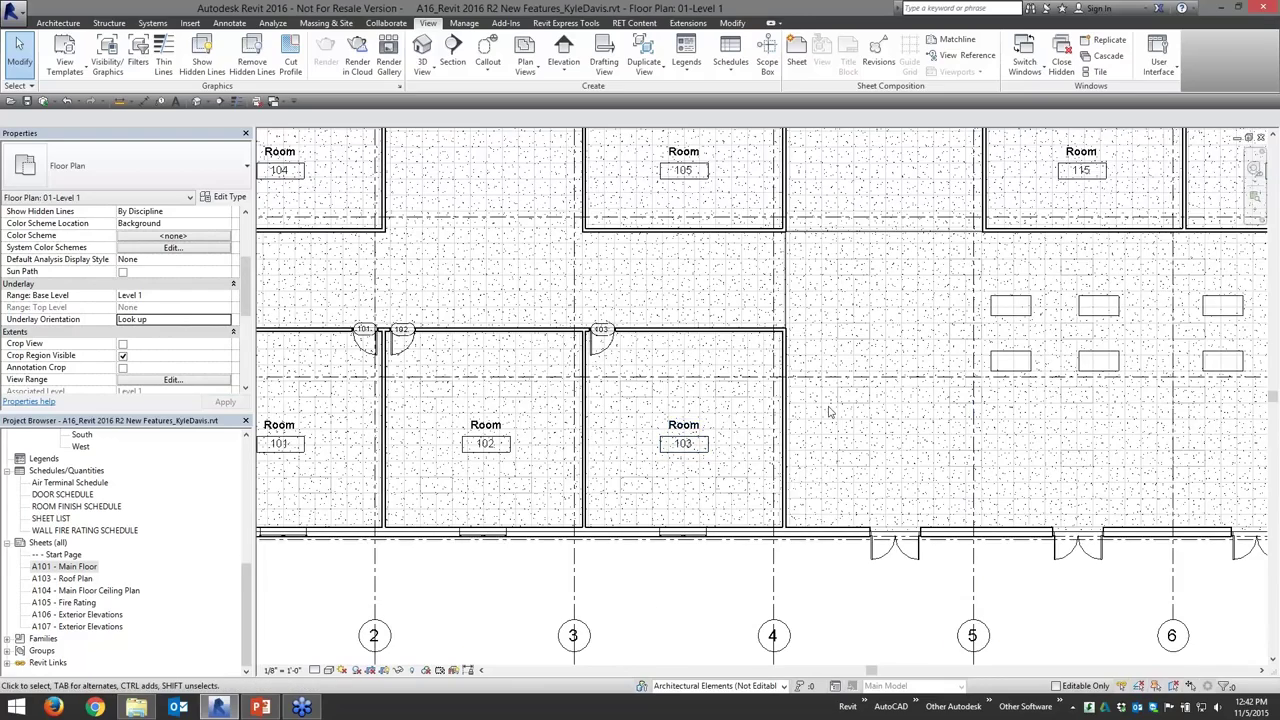
scroll(838, 412, "up", 2)
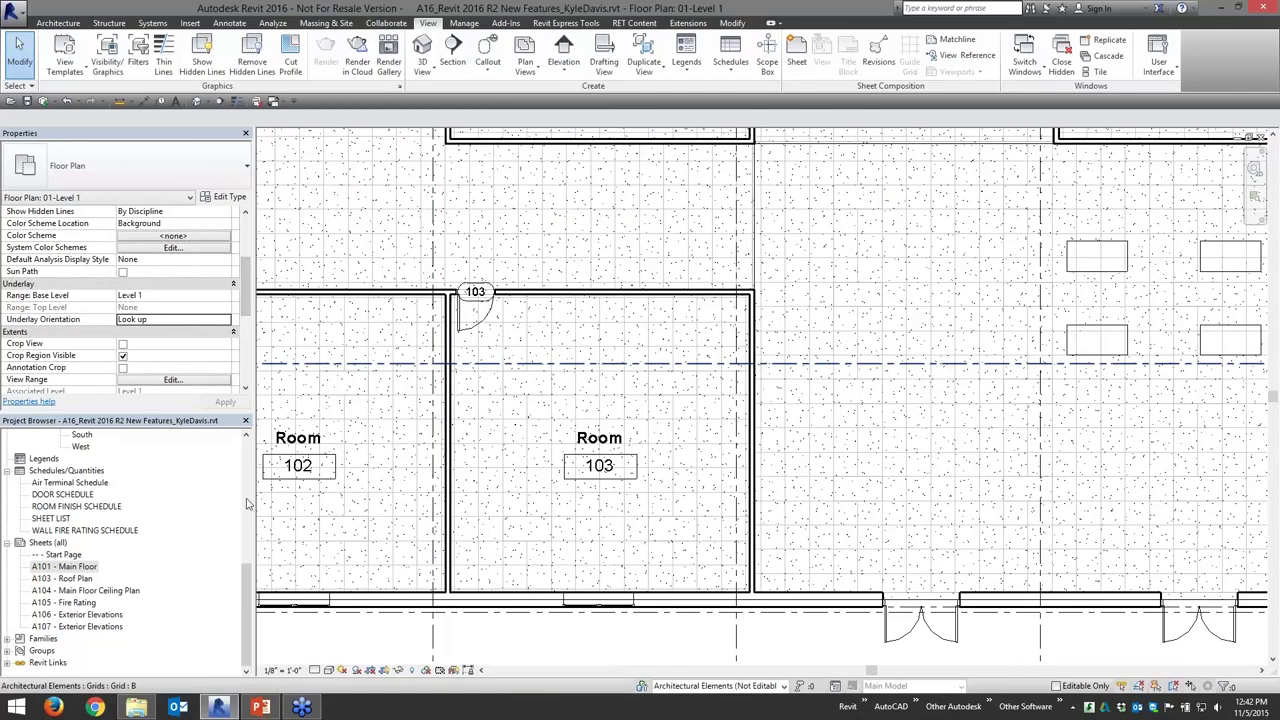
Check the Reference planes topic on the PowerPoint slide, return to Revit, and open the South elevation.
key("alt+Tab")
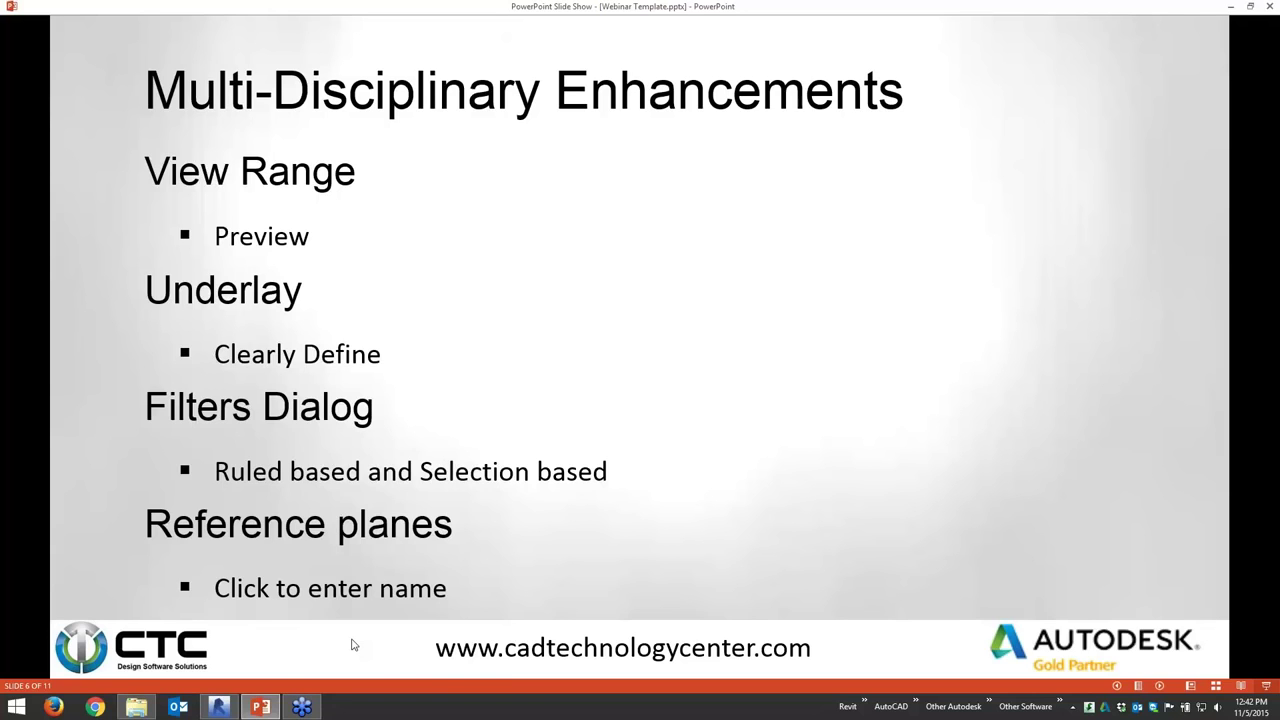
key("alt+Tab")
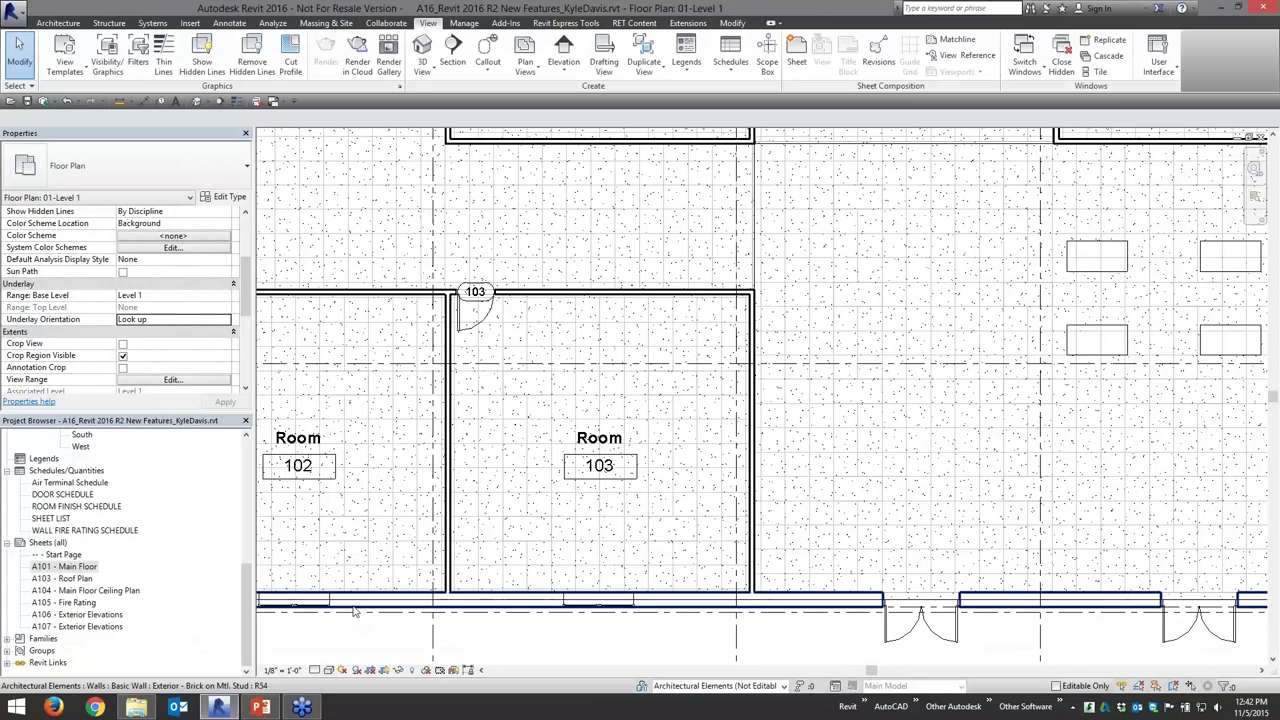
double_click(81, 436)
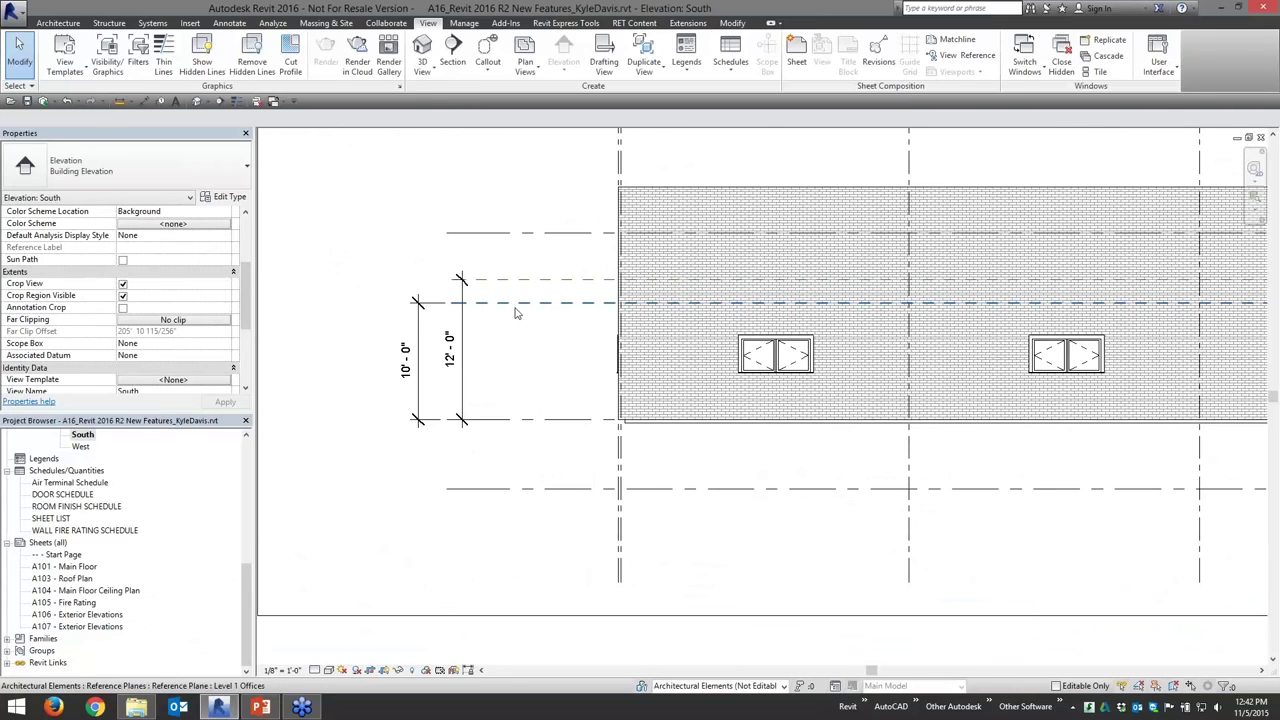
Open the Level 1 Offices reference plane's name for editing directly in the elevation, leave the editing, and deselect the plane.
left_click(450, 303)
scroll(449, 313, "up", 3)
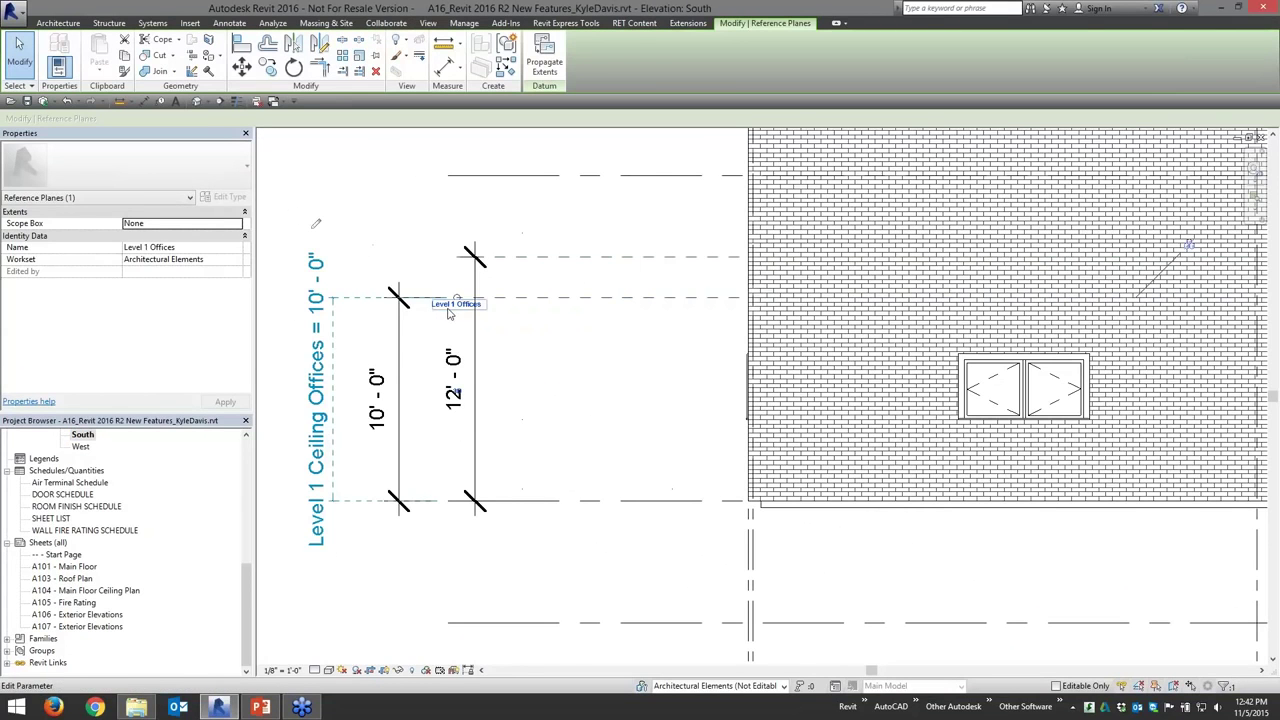
left_click(449, 307)
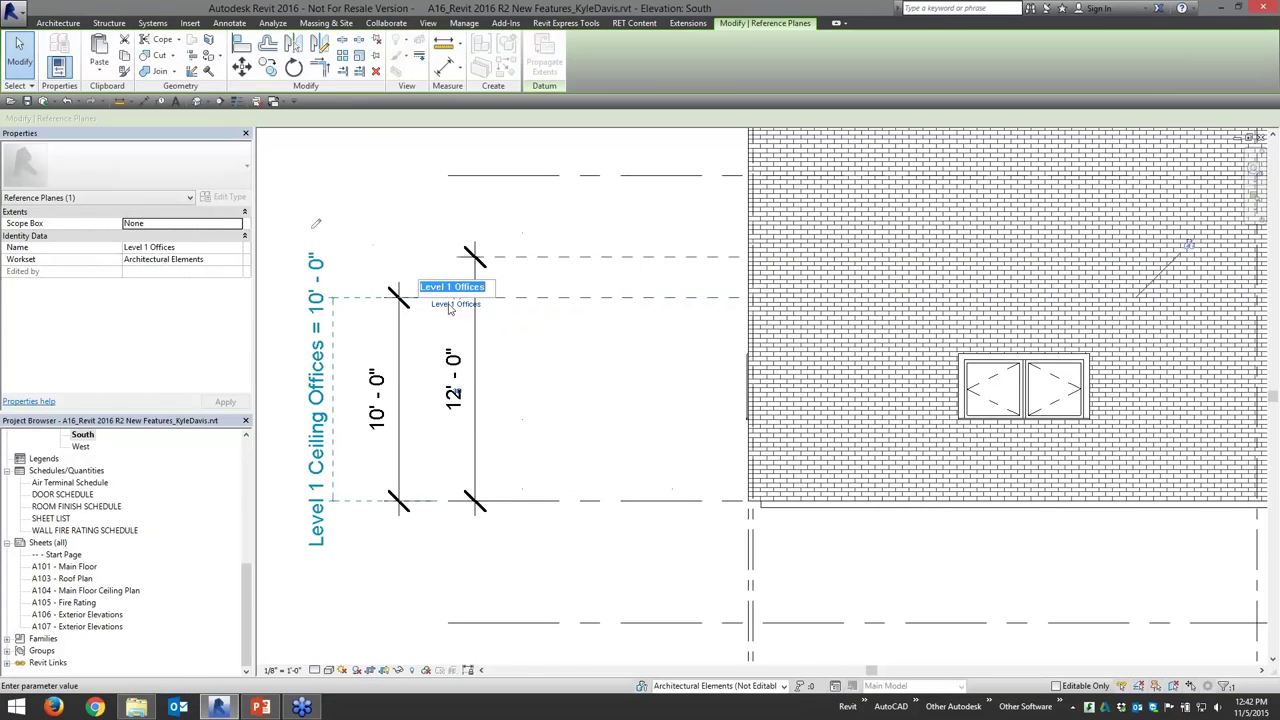
left_click(566, 401)
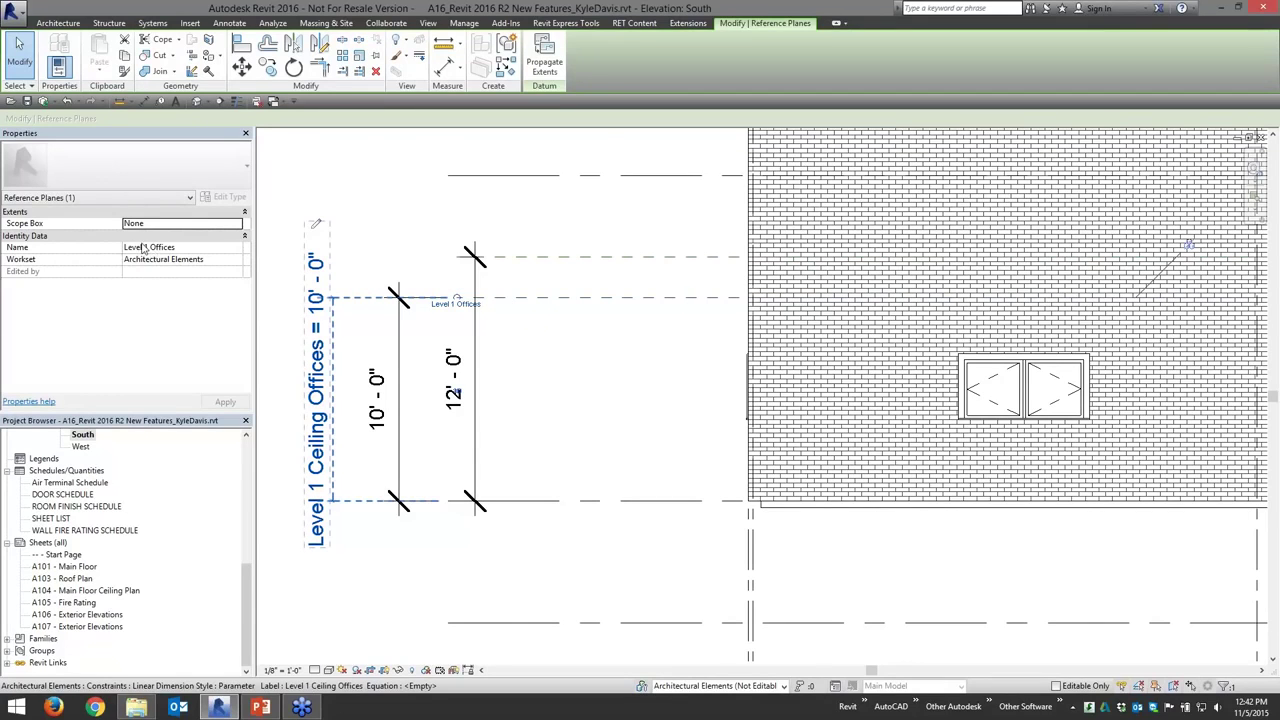
left_click(458, 299)
left_click(600, 393)
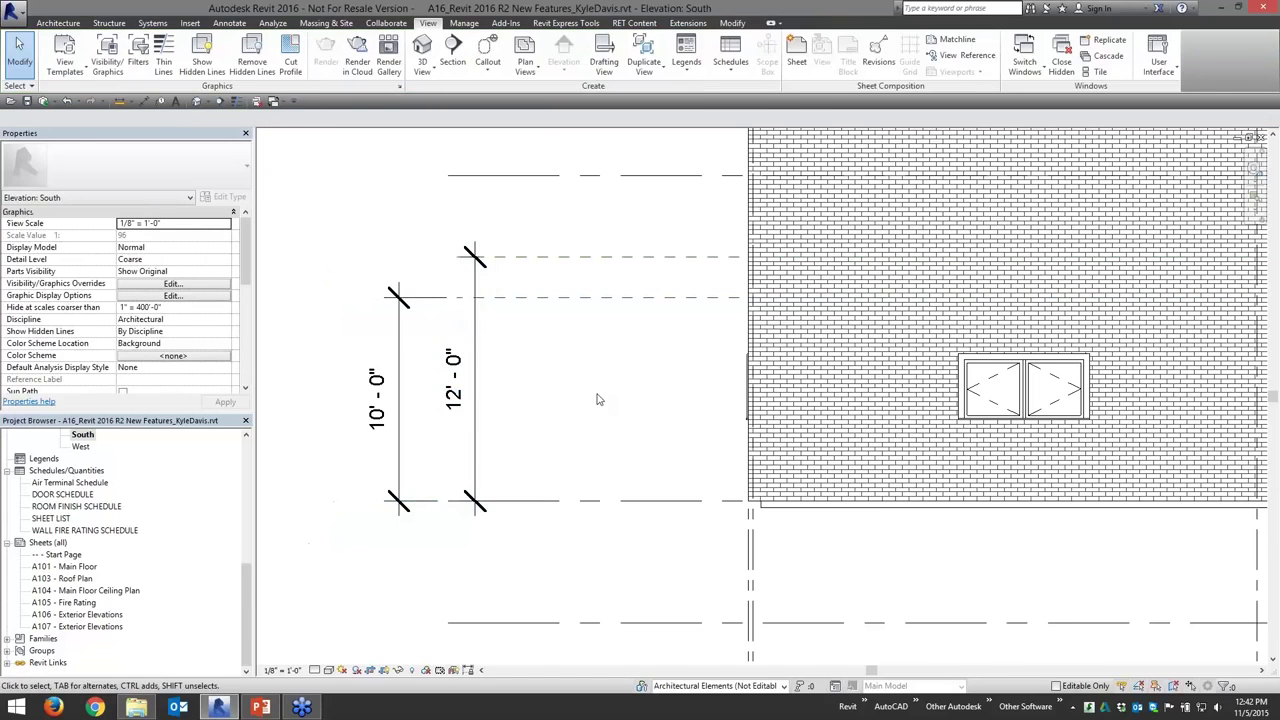